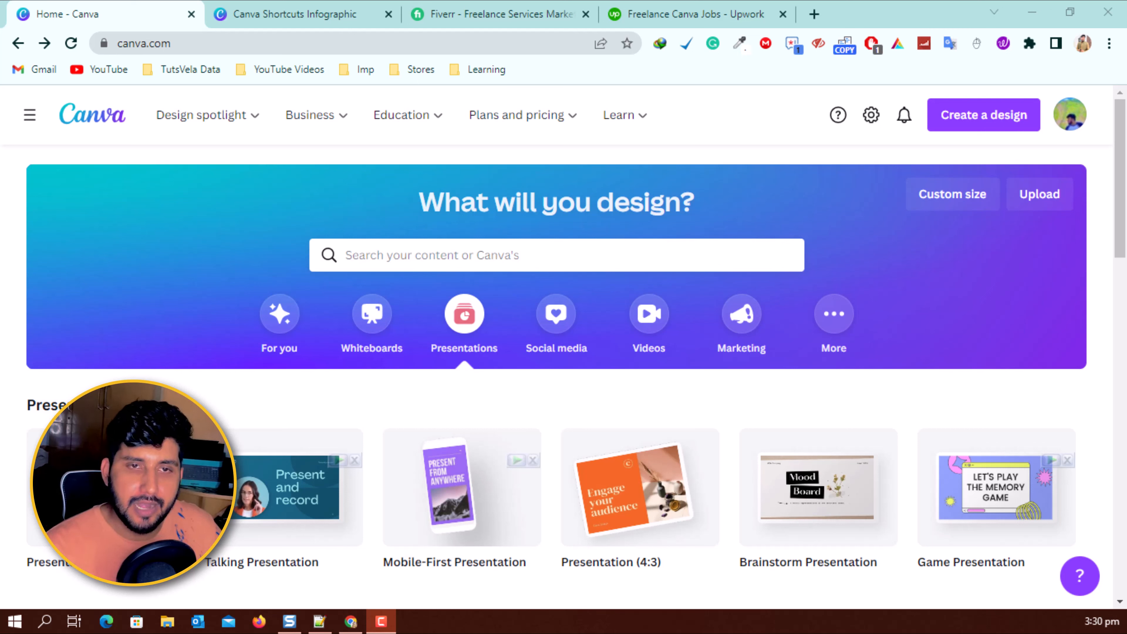
Look through the presentation formats and template rows on the Canva home page
{"action": "mouse_move", "coordinate": [443, 129]}
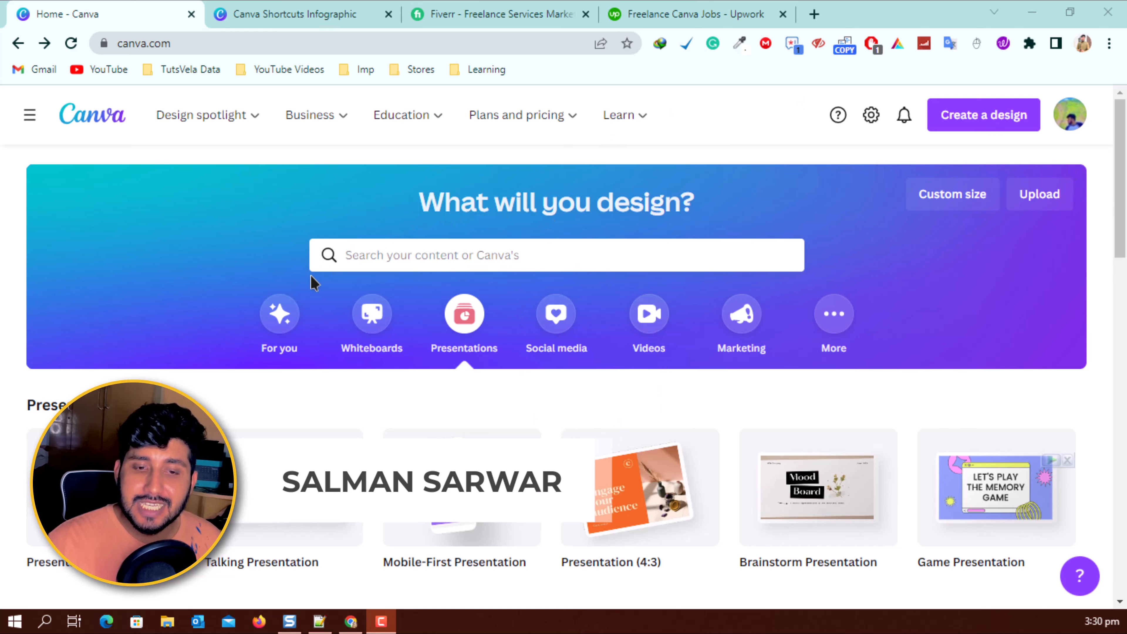
{"action": "left_click_drag", "start_coordinate": [1121, 136], "coordinate": [1123, 437]}
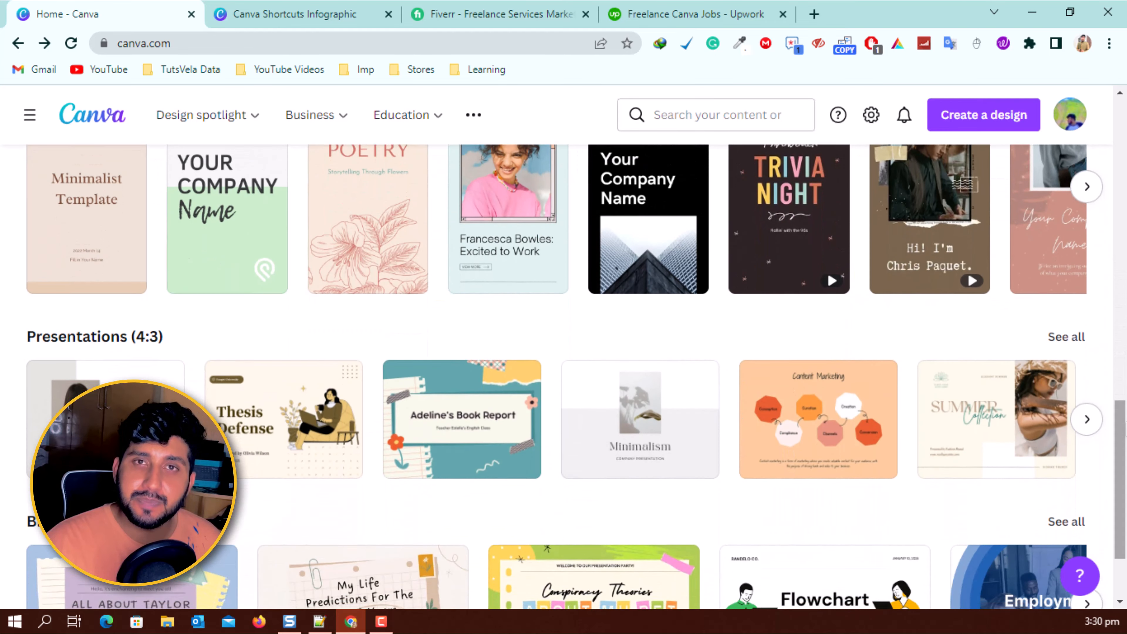
{"action": "scroll", "coordinate": [795, 342], "scroll_direction": "down", "scroll_amount": 3}
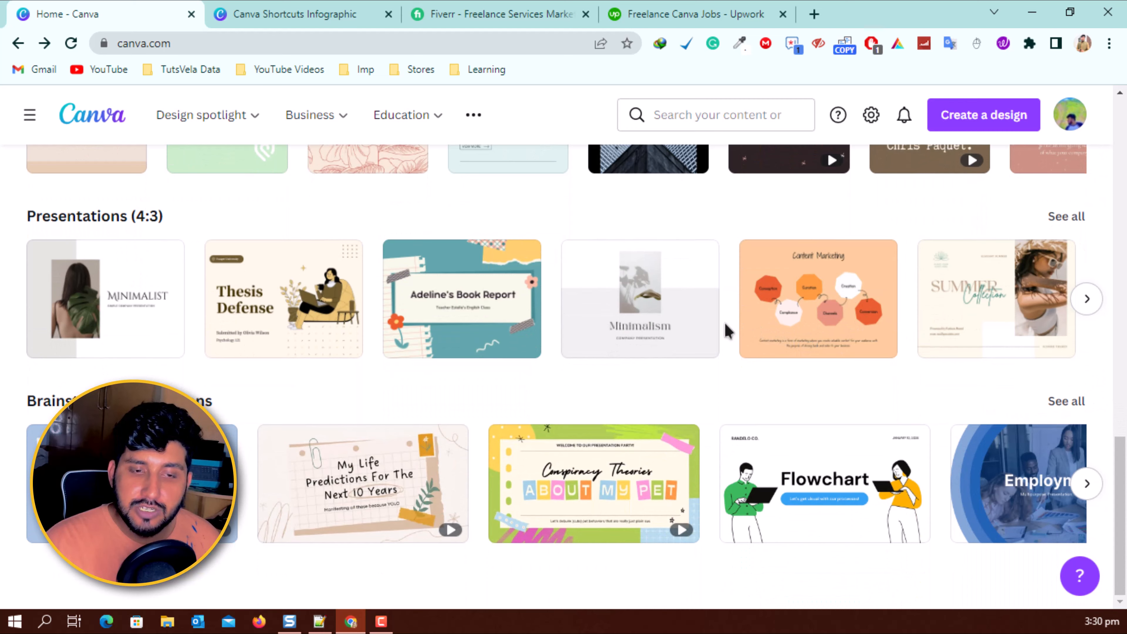
{"action": "scroll", "coordinate": [564, 341], "scroll_direction": "up", "scroll_amount": 10}
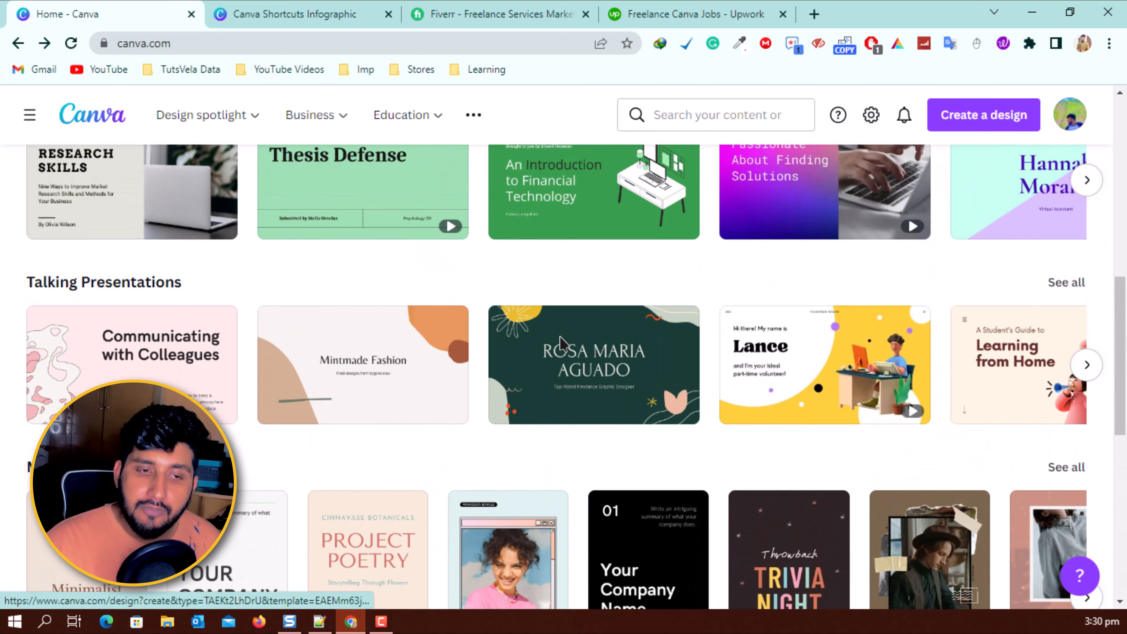
{"action": "scroll", "coordinate": [558, 342], "scroll_direction": "up", "scroll_amount": 4}
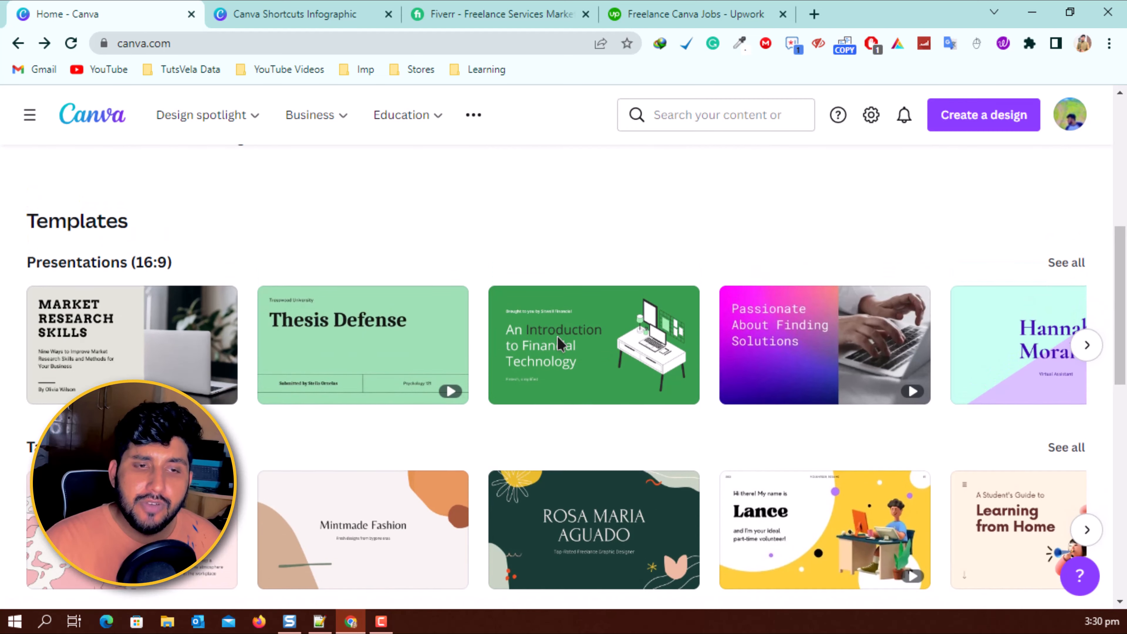
{"action": "scroll", "coordinate": [288, 272], "scroll_direction": "up", "scroll_amount": 4}
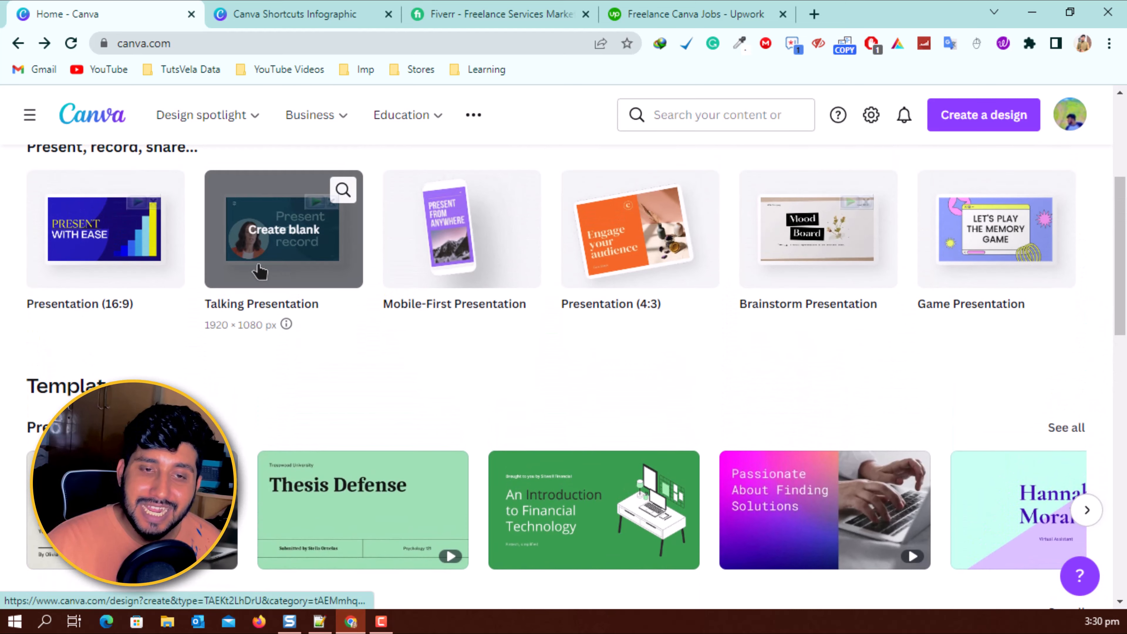
{"action": "scroll", "coordinate": [260, 272], "scroll_direction": "up", "scroll_amount": 4}
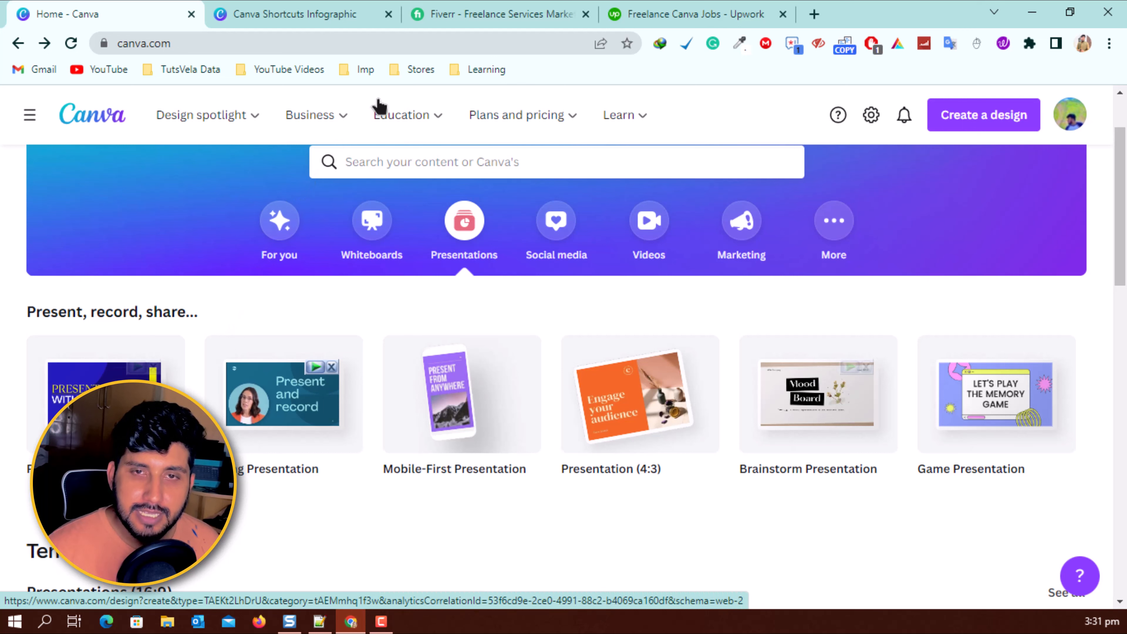
Switch to the open Fiverr page and search its services for "canva"
{"action": "left_click", "coordinate": [457, 12]}
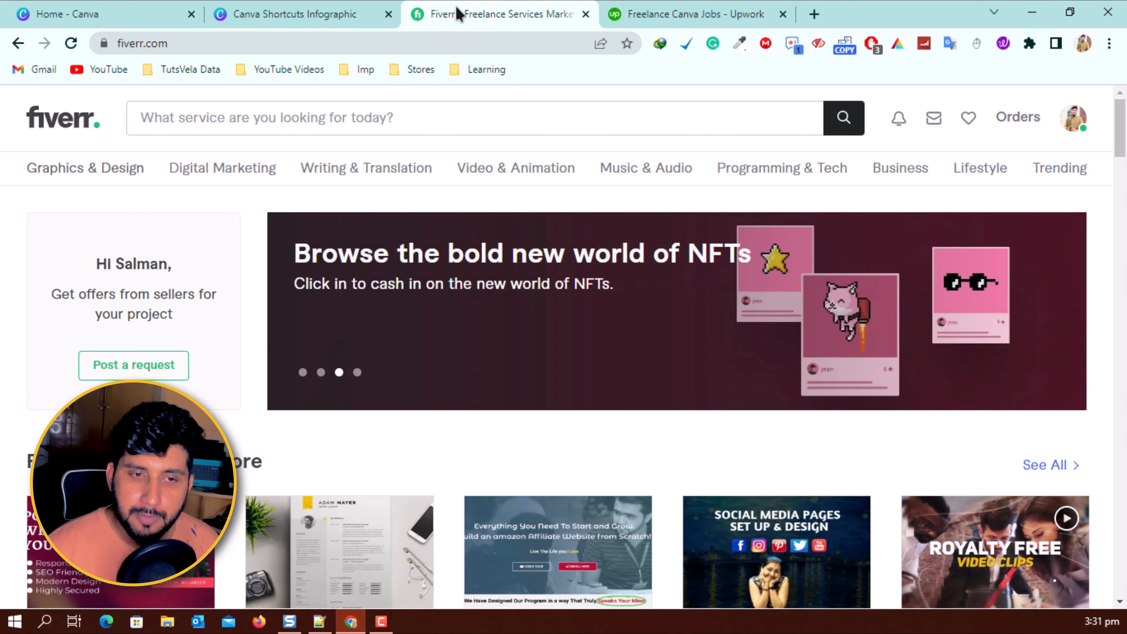
{"action": "left_click", "coordinate": [211, 116]}
{"action": "type", "text": "canva"}
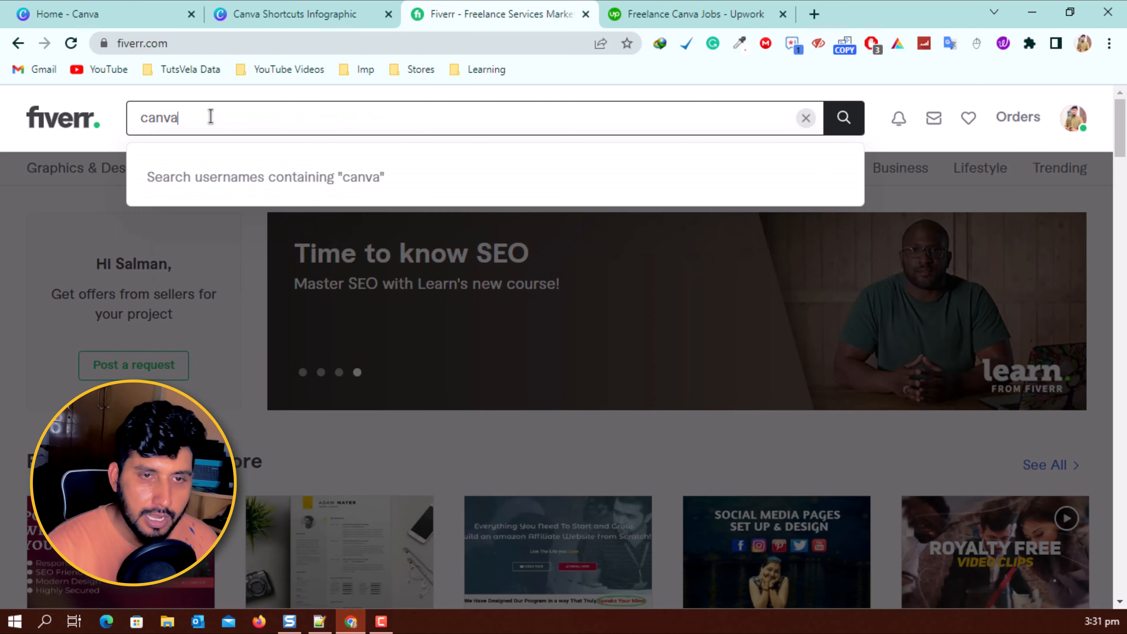
{"action": "key", "text": "Return"}
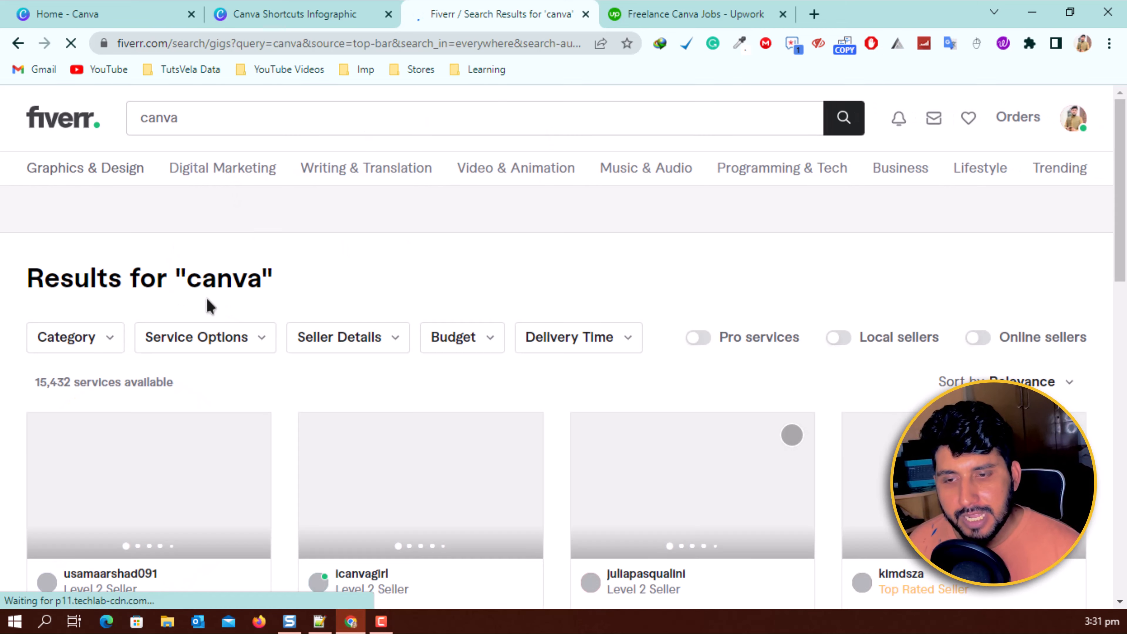
Browse the Canva gig listings, checking the services offered, their ratings and starting prices
{"action": "scroll", "coordinate": [49, 377], "scroll_direction": "down", "scroll_amount": 4}
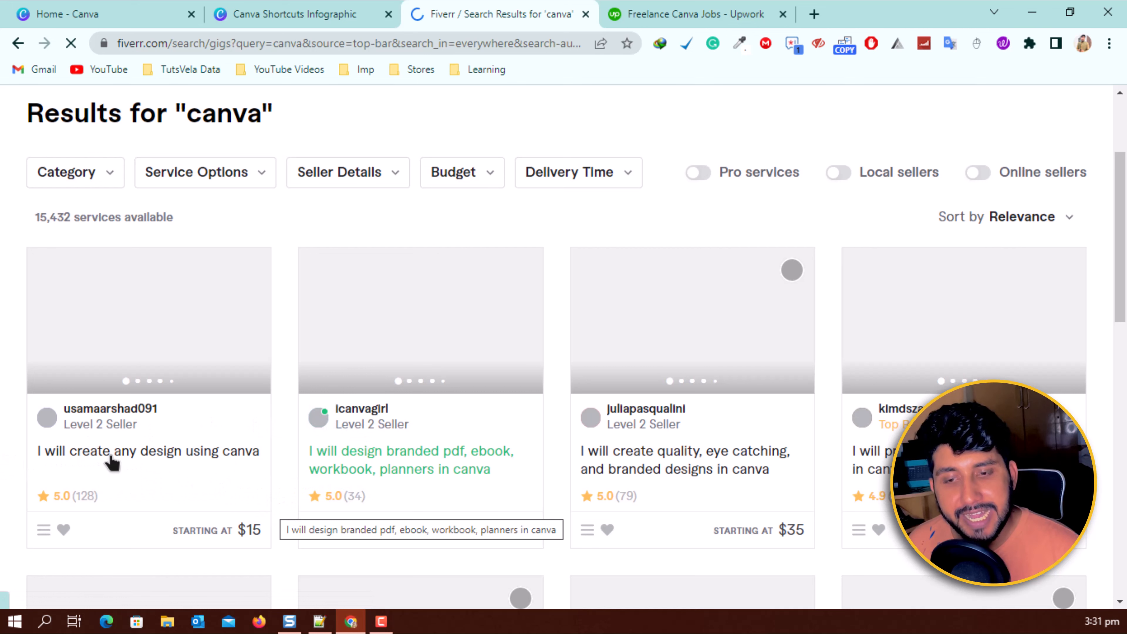
{"action": "scroll", "coordinate": [475, 442], "scroll_direction": "down", "scroll_amount": 2}
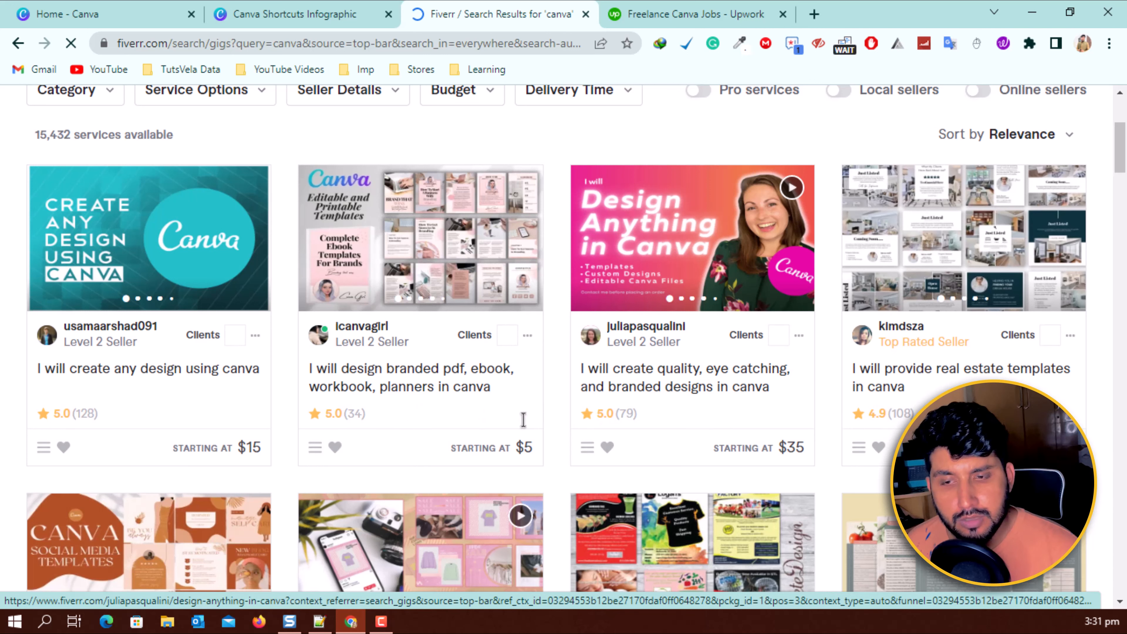
{"action": "scroll", "coordinate": [159, 423], "scroll_direction": "down", "scroll_amount": 5}
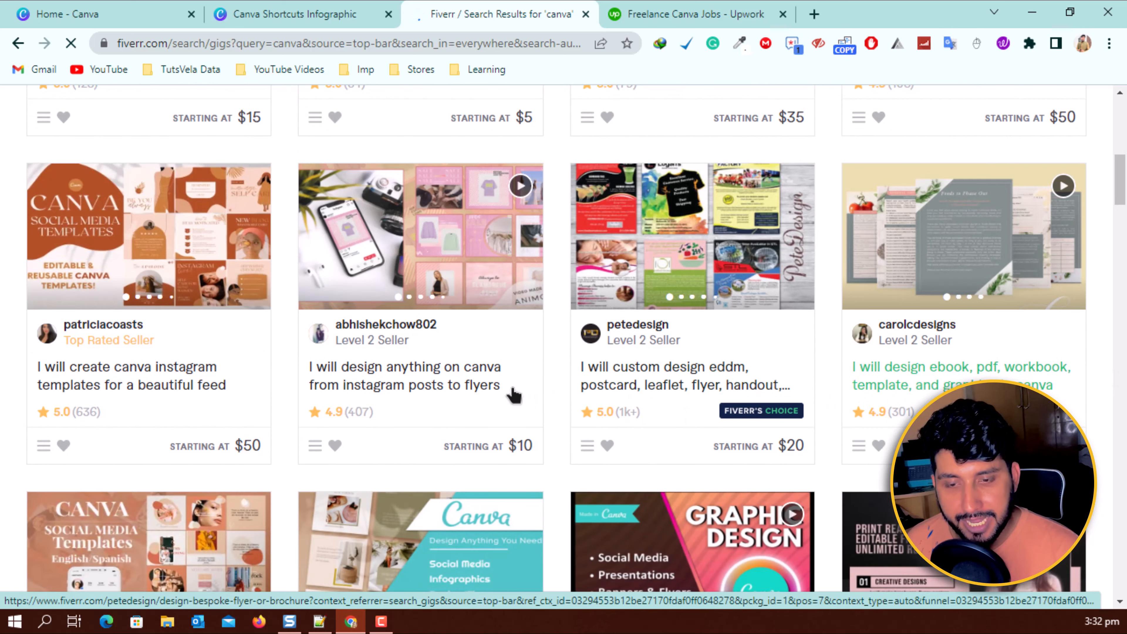
{"action": "scroll", "coordinate": [851, 381], "scroll_direction": "down", "scroll_amount": 5}
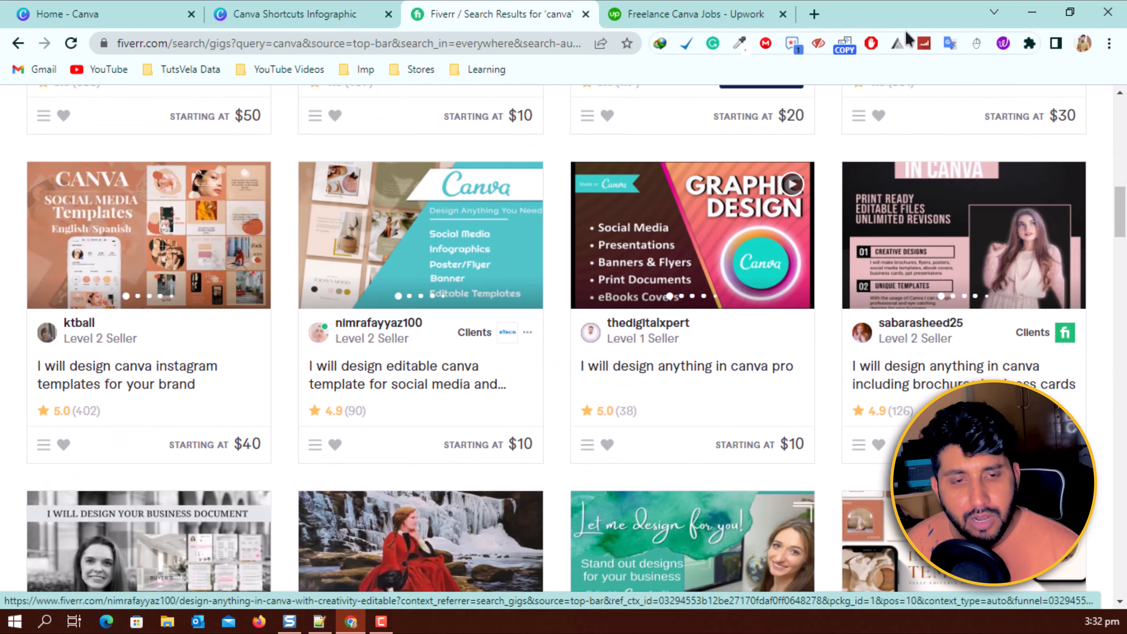
{"action": "scroll", "coordinate": [532, 370], "scroll_direction": "down", "scroll_amount": 1}
{"action": "scroll", "coordinate": [532, 369], "scroll_direction": "down", "scroll_amount": 4}
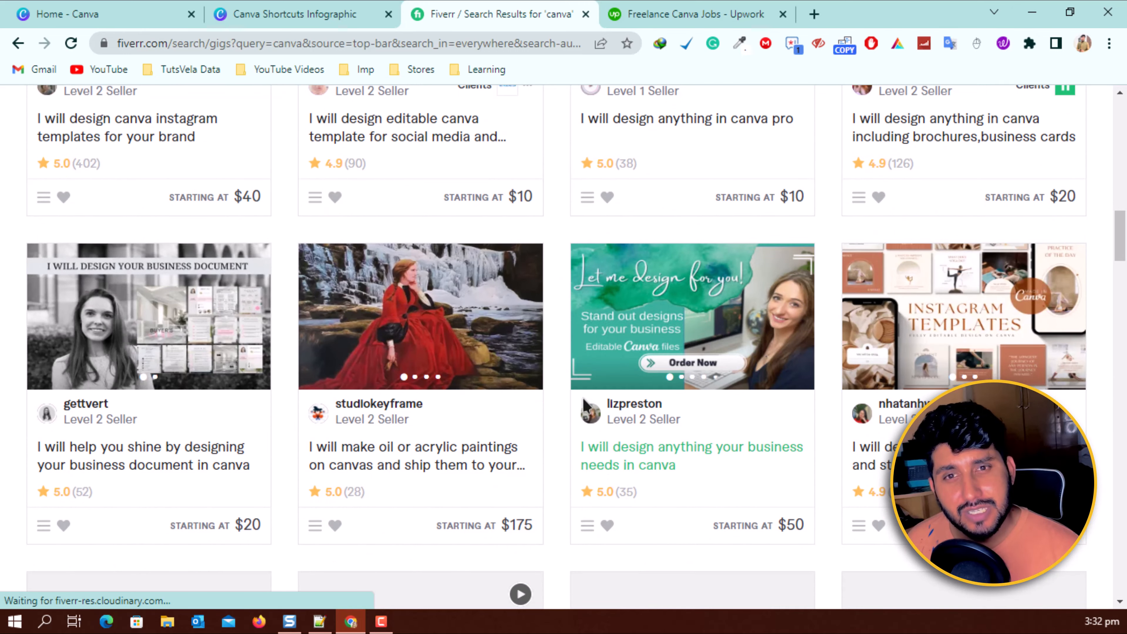
Replace the Fiverr search term with the suggested query "resume design" and run the search
{"action": "scroll", "coordinate": [388, 488], "scroll_direction": "up", "scroll_amount": 6}
{"action": "scroll", "coordinate": [387, 483], "scroll_direction": "up", "scroll_amount": 12}
{"action": "double_click", "coordinate": [159, 118]}
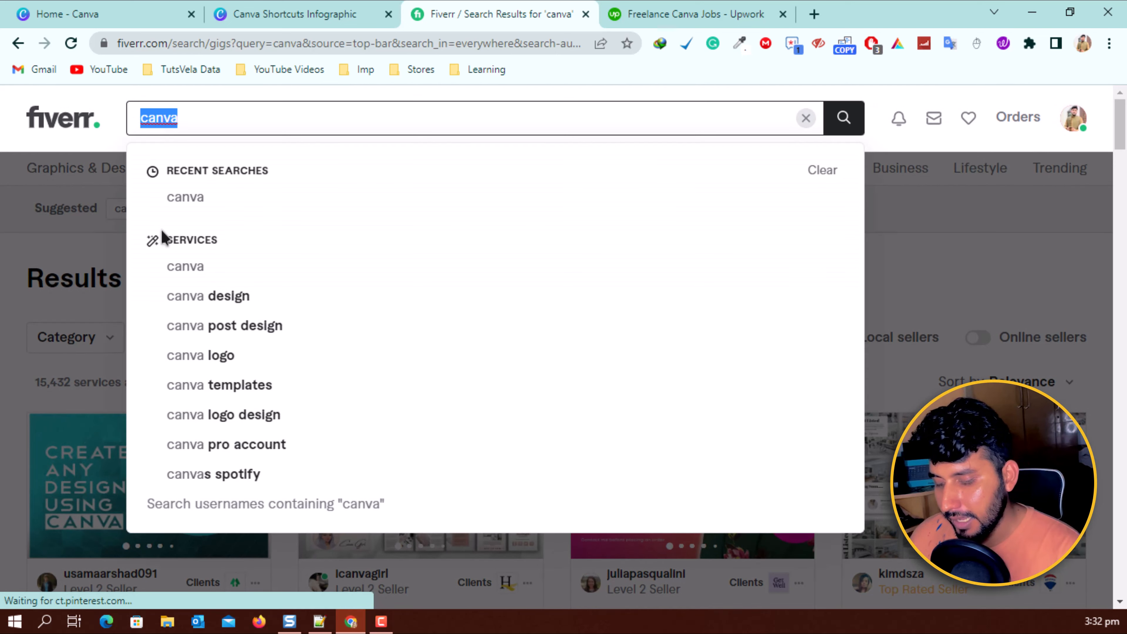
{"action": "type", "text": "Resume Des"}
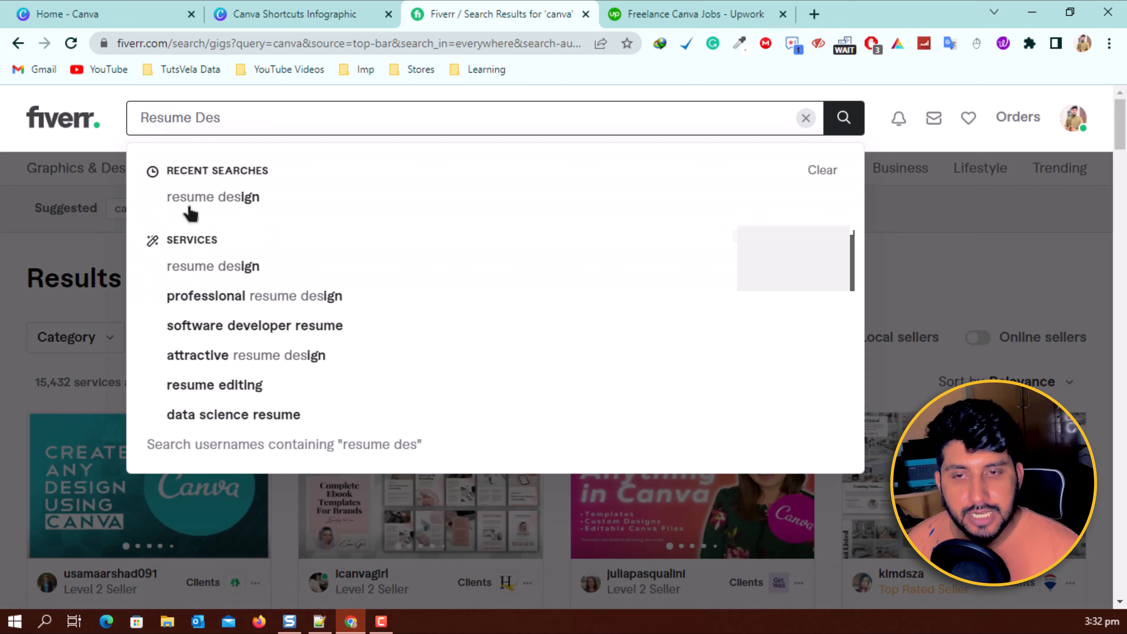
{"action": "left_click", "coordinate": [231, 197]}
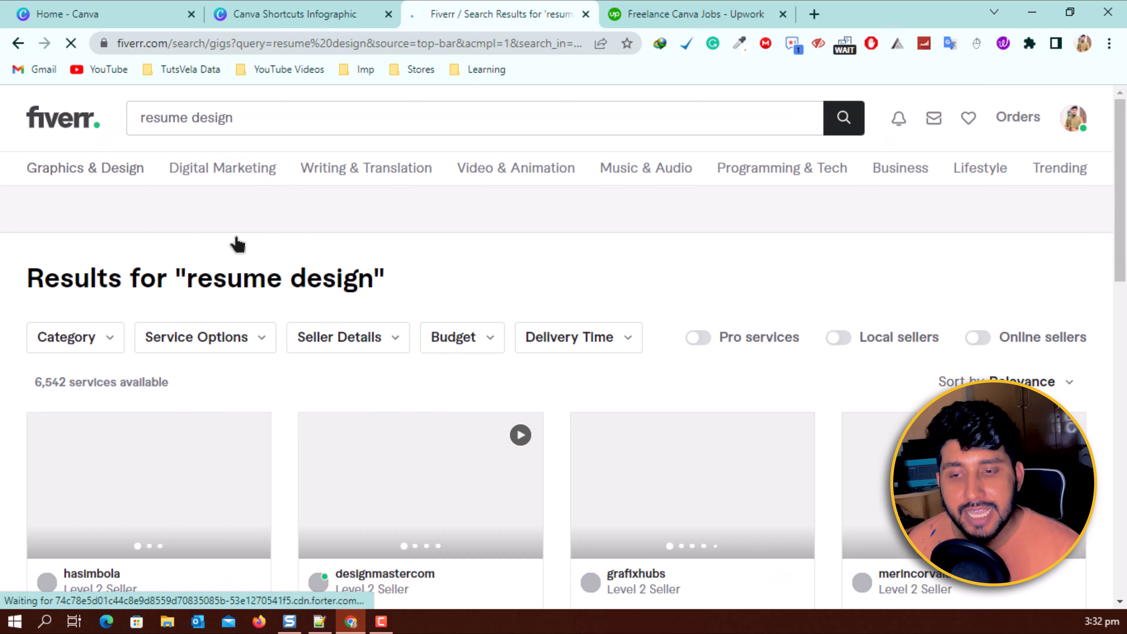
Highlight the number of available services above the resume design results, then clear the highlight
{"action": "left_click_drag", "start_coordinate": [36, 381], "coordinate": [56, 380]}
{"action": "left_click", "coordinate": [54, 380]}
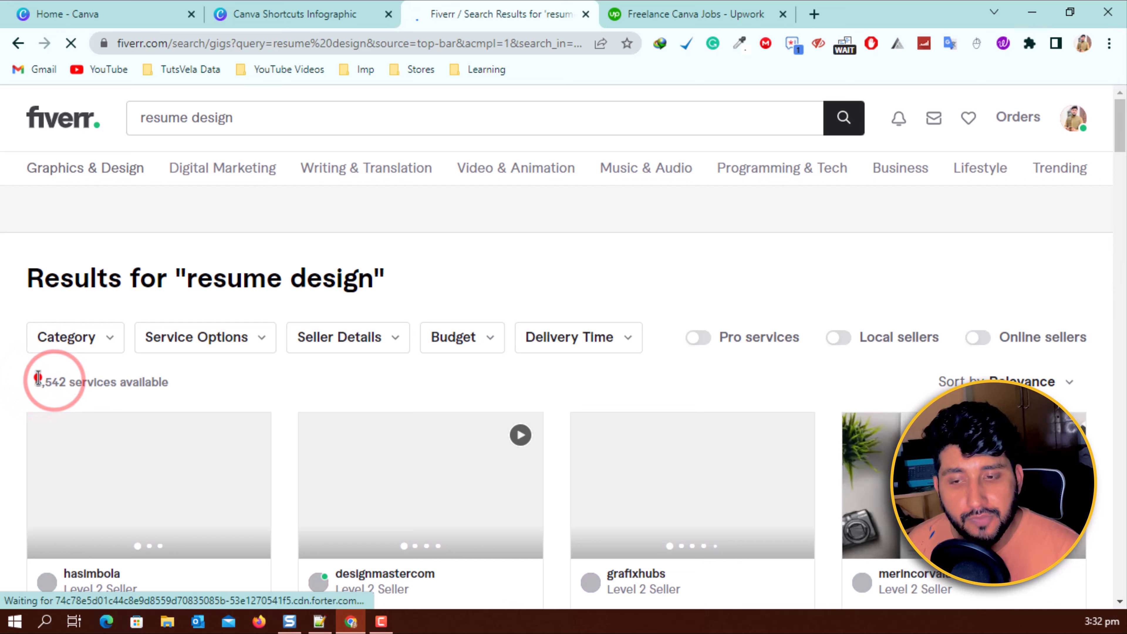
{"action": "left_click", "coordinate": [38, 377]}
{"action": "double_click", "coordinate": [68, 378]}
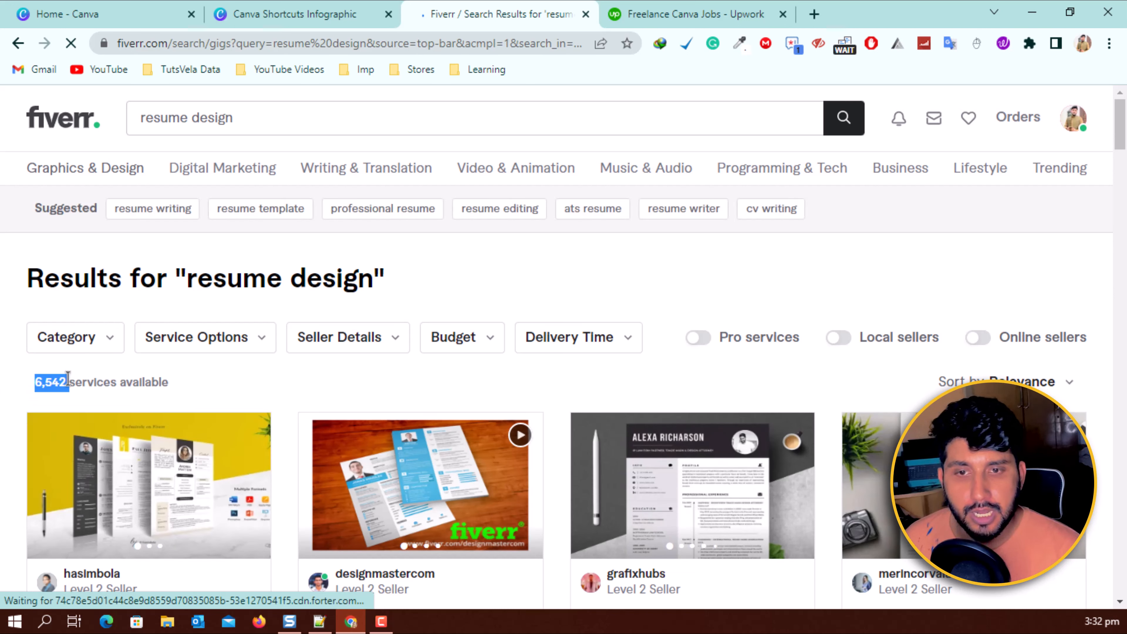
{"action": "left_click", "coordinate": [149, 376]}
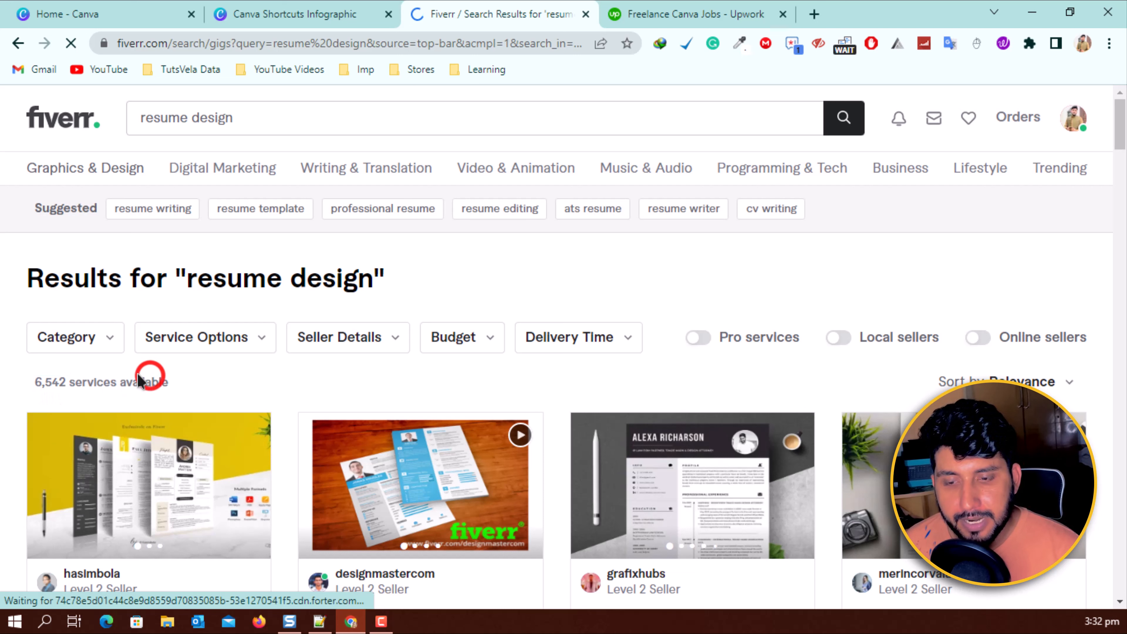
Review the resume design gigs for their ratings and starting prices, then return to the start of the results
{"action": "scroll", "coordinate": [151, 373], "scroll_direction": "down", "scroll_amount": 5}
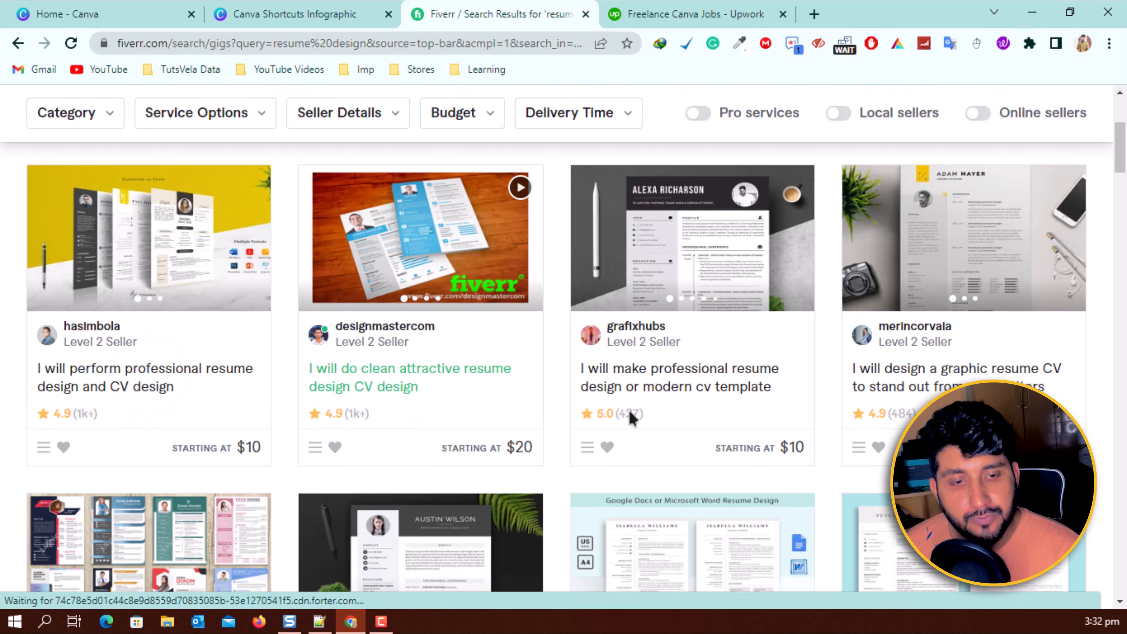
{"action": "scroll", "coordinate": [730, 403], "scroll_direction": "down", "scroll_amount": 5}
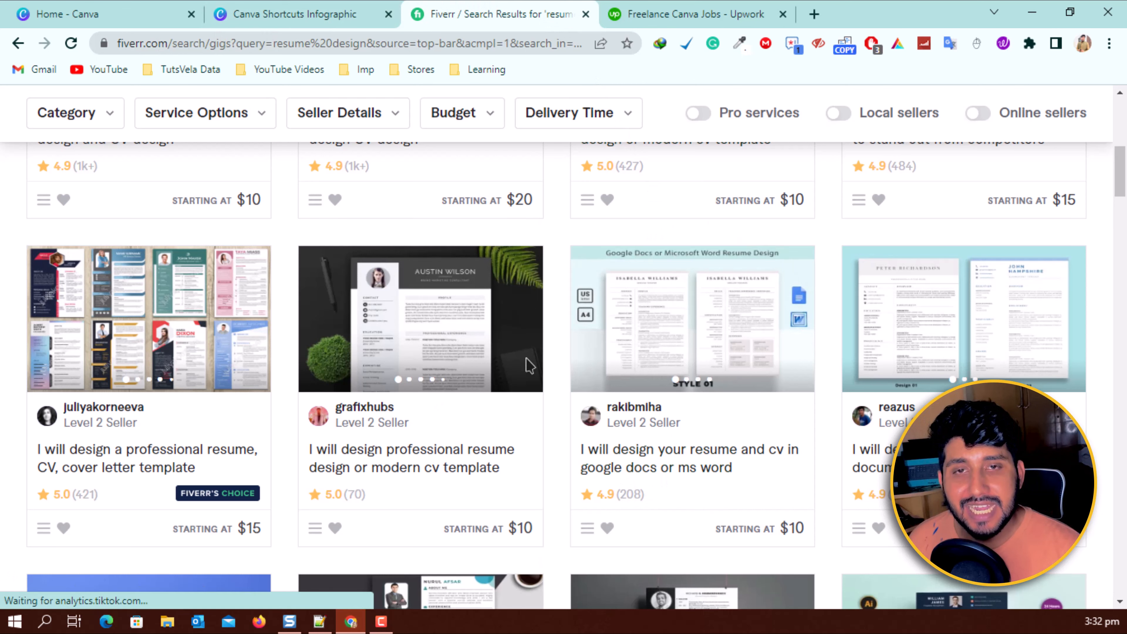
{"action": "scroll", "coordinate": [533, 348], "scroll_direction": "up", "scroll_amount": 2}
{"action": "scroll", "coordinate": [514, 348], "scroll_direction": "up", "scroll_amount": 8}
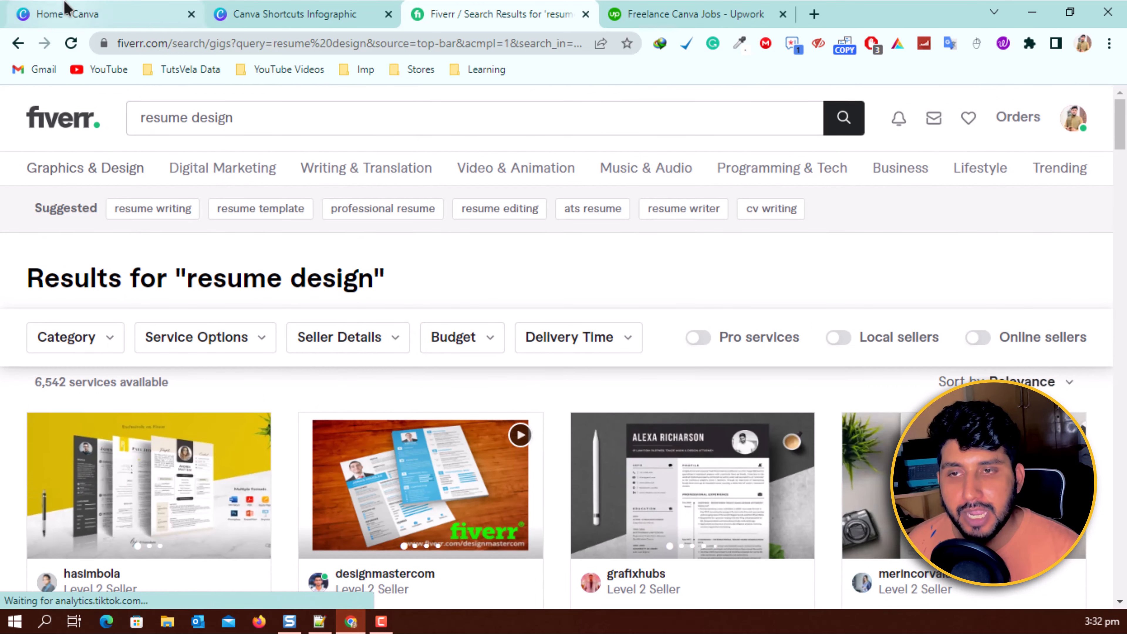
Switch back to the Canva home page and search its templates for "Resume"
{"action": "left_click", "coordinate": [66, 13]}
{"action": "left_click", "coordinate": [456, 168]}
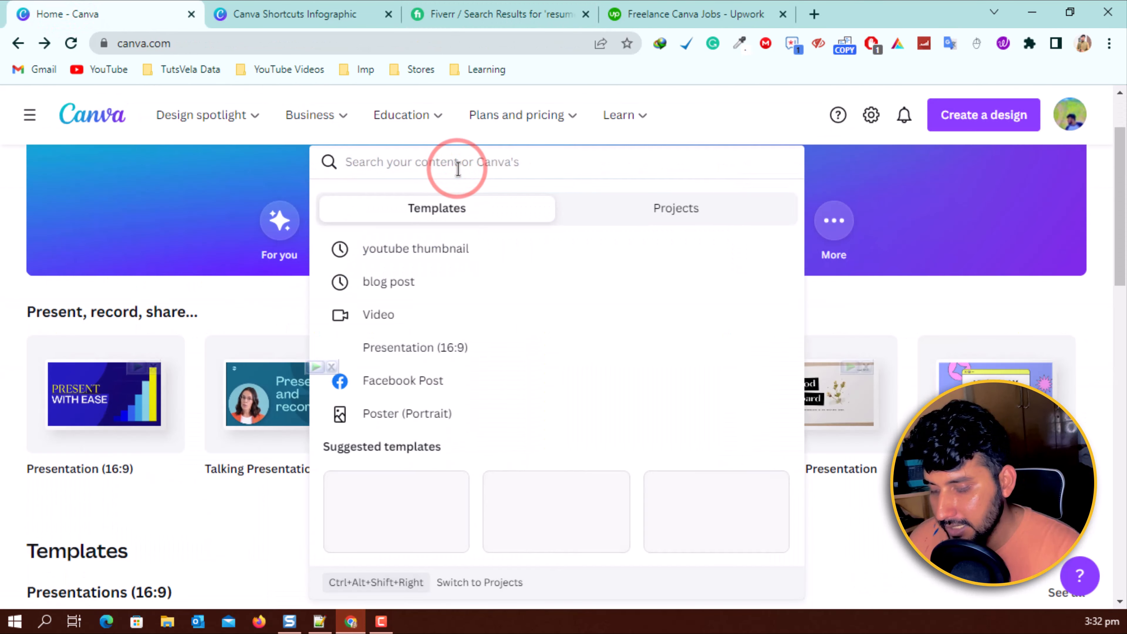
{"action": "type", "text": "Resume"}
{"action": "key", "text": "Return"}
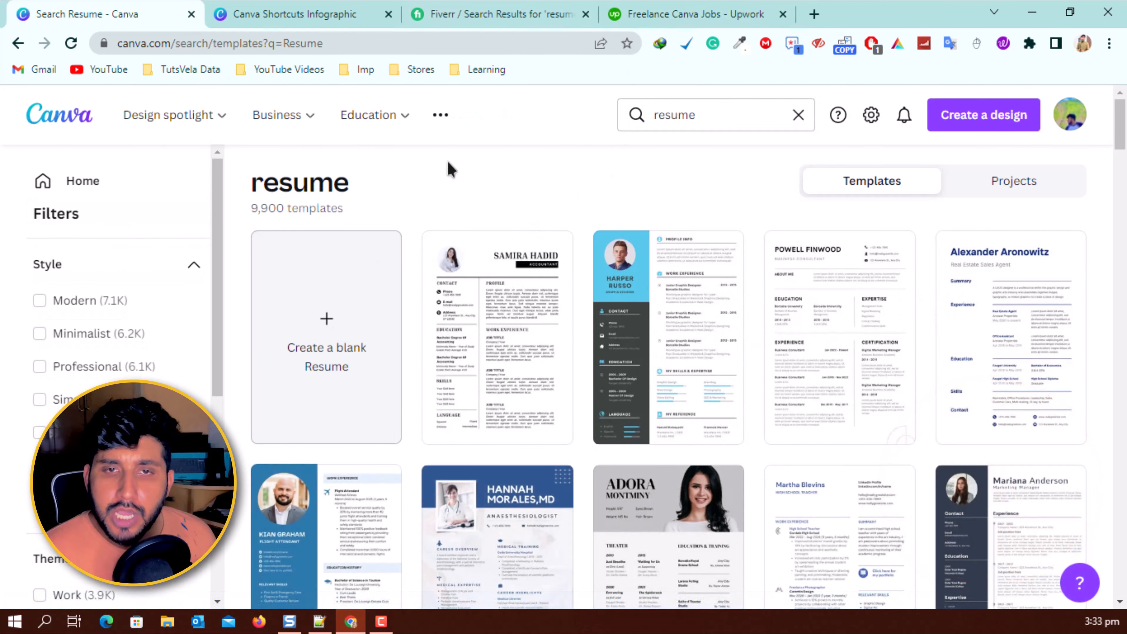
Switch to Upwork's Canva job search and examine the listed jobs, their rates, budgets and required skills
{"action": "left_click", "coordinate": [626, 16]}
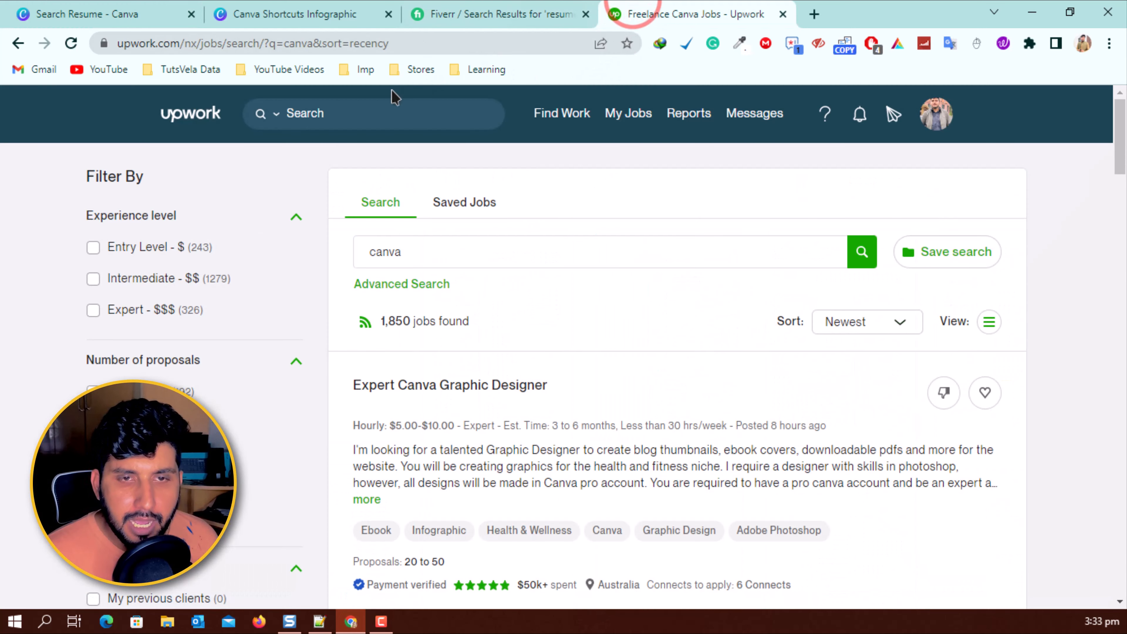
{"action": "scroll", "coordinate": [420, 252], "scroll_direction": "down", "scroll_amount": 3}
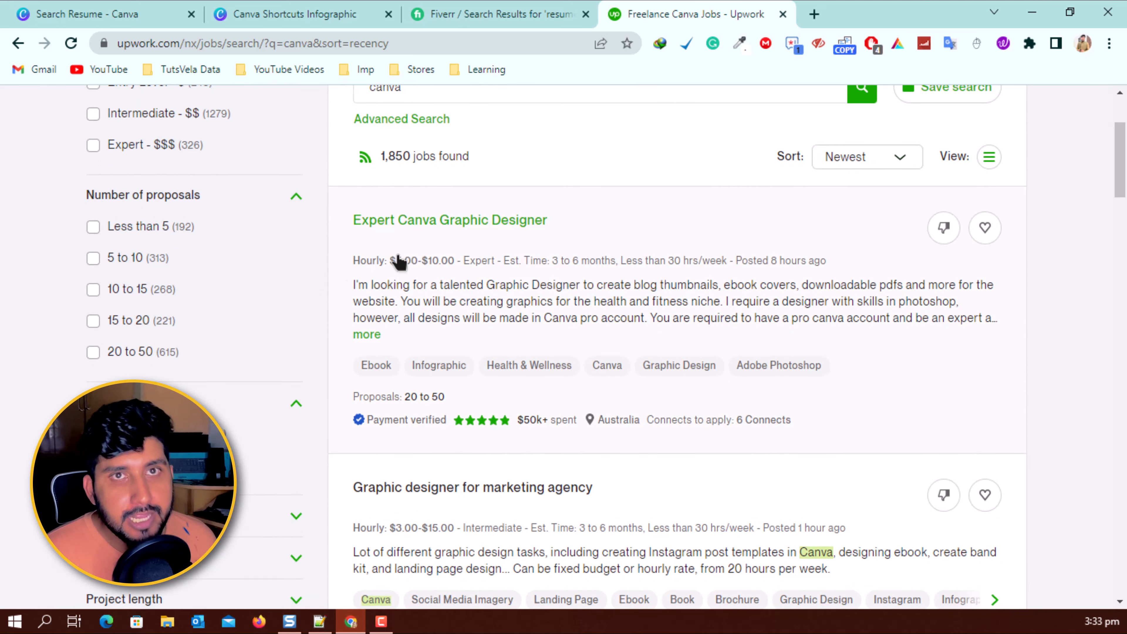
{"action": "scroll", "coordinate": [533, 300], "scroll_direction": "down", "scroll_amount": 2}
{"action": "scroll", "coordinate": [504, 176], "scroll_direction": "down", "scroll_amount": 4}
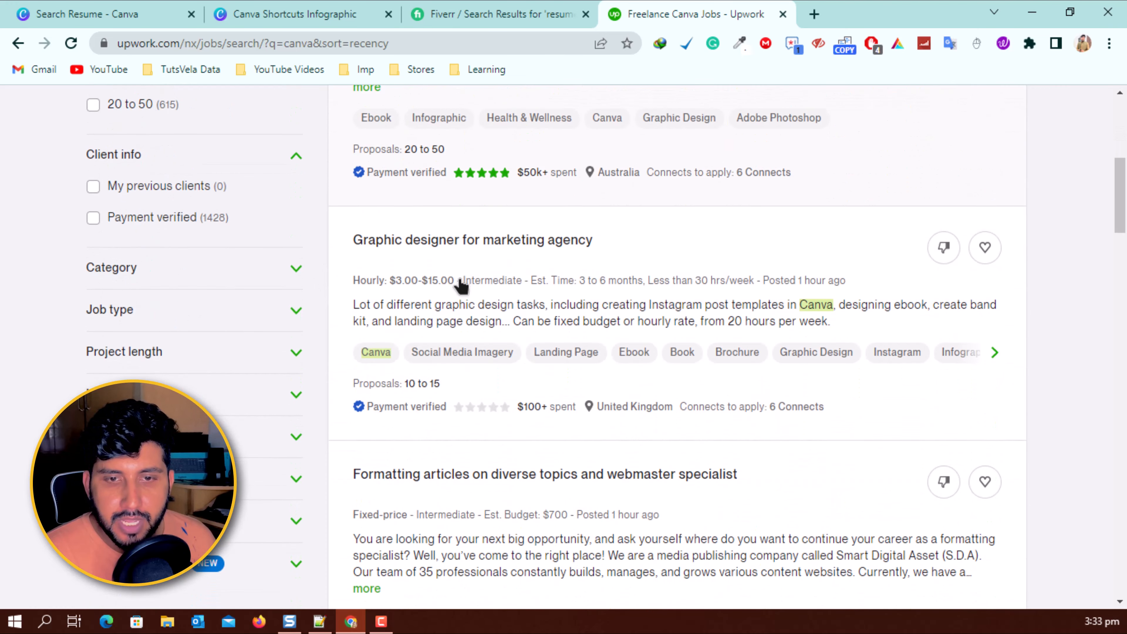
{"action": "scroll", "coordinate": [592, 246], "scroll_direction": "down", "scroll_amount": 2}
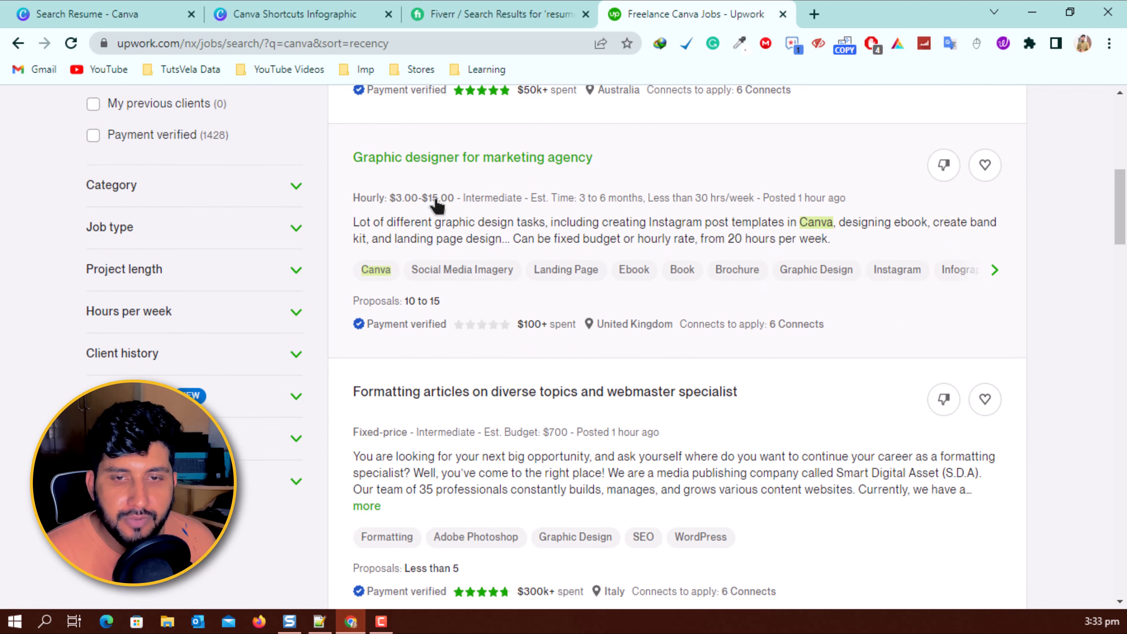
{"action": "scroll", "coordinate": [436, 209], "scroll_direction": "down", "scroll_amount": 4}
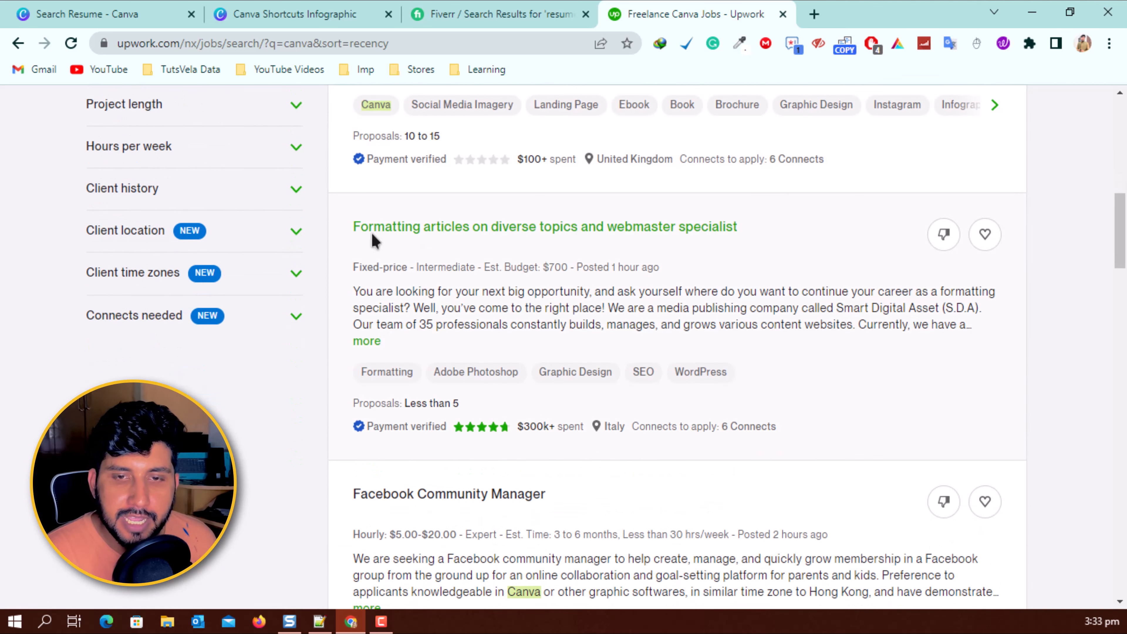
{"action": "scroll", "coordinate": [370, 235], "scroll_direction": "down", "scroll_amount": 5}
{"action": "scroll", "coordinate": [471, 224], "scroll_direction": "down", "scroll_amount": 9}
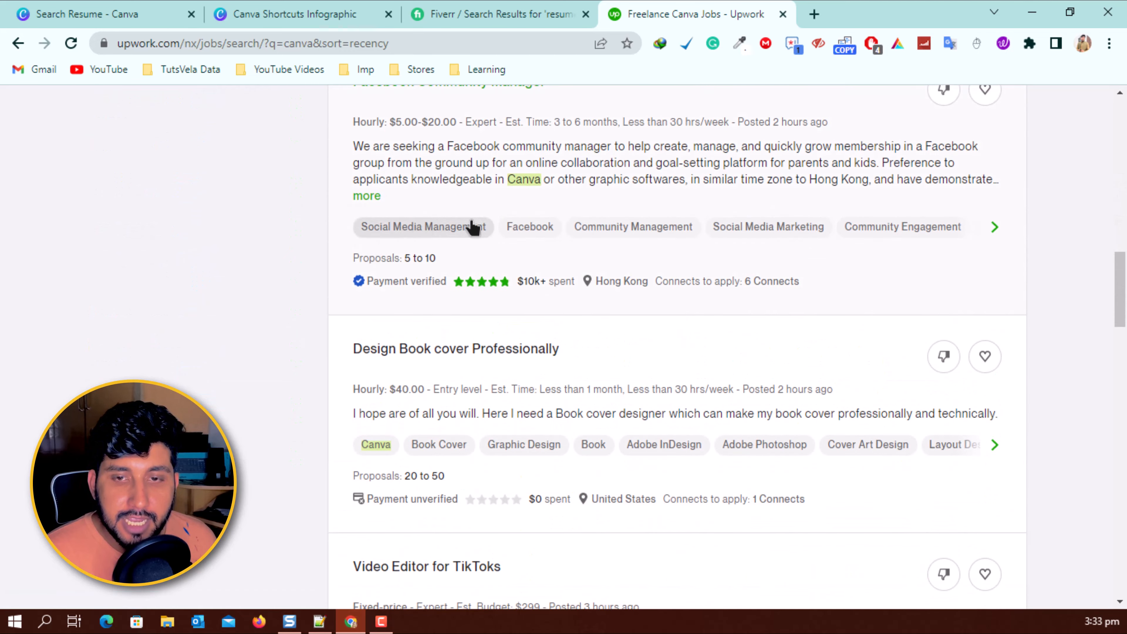
{"action": "scroll", "coordinate": [427, 320], "scroll_direction": "down", "scroll_amount": 10}
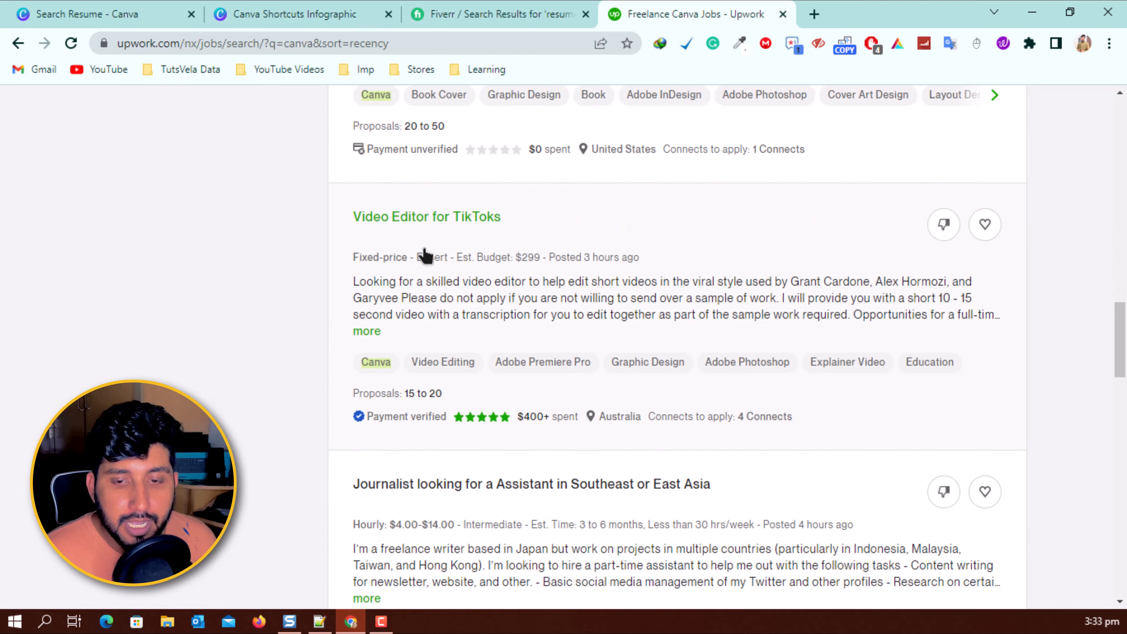
{"action": "scroll", "coordinate": [439, 325], "scroll_direction": "down", "scroll_amount": 17}
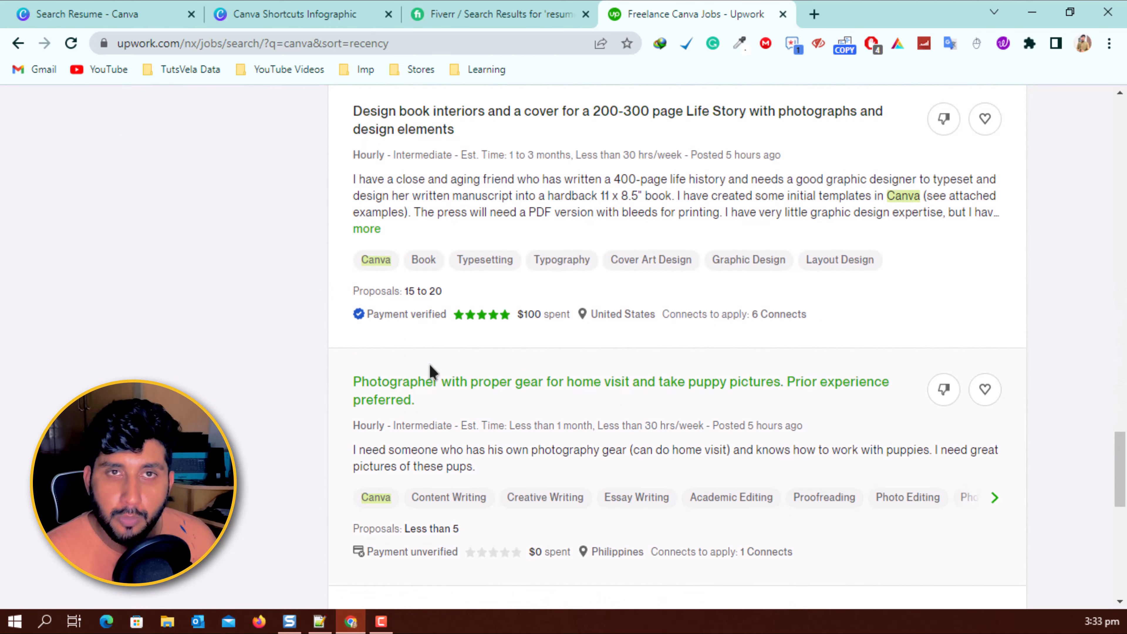
{"action": "scroll", "coordinate": [430, 377], "scroll_direction": "down", "scroll_amount": 4}
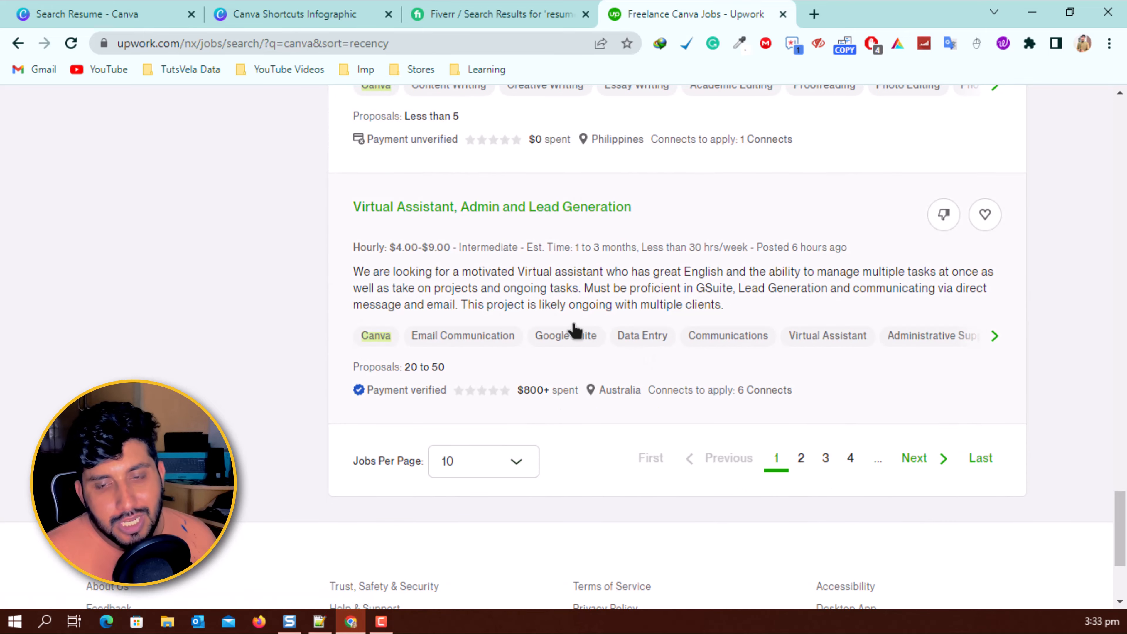
Return to the start of Upwork's Canva job results, then switch to the Fiverr resume search results
{"action": "scroll", "coordinate": [746, 315], "scroll_direction": "up", "scroll_amount": 20}
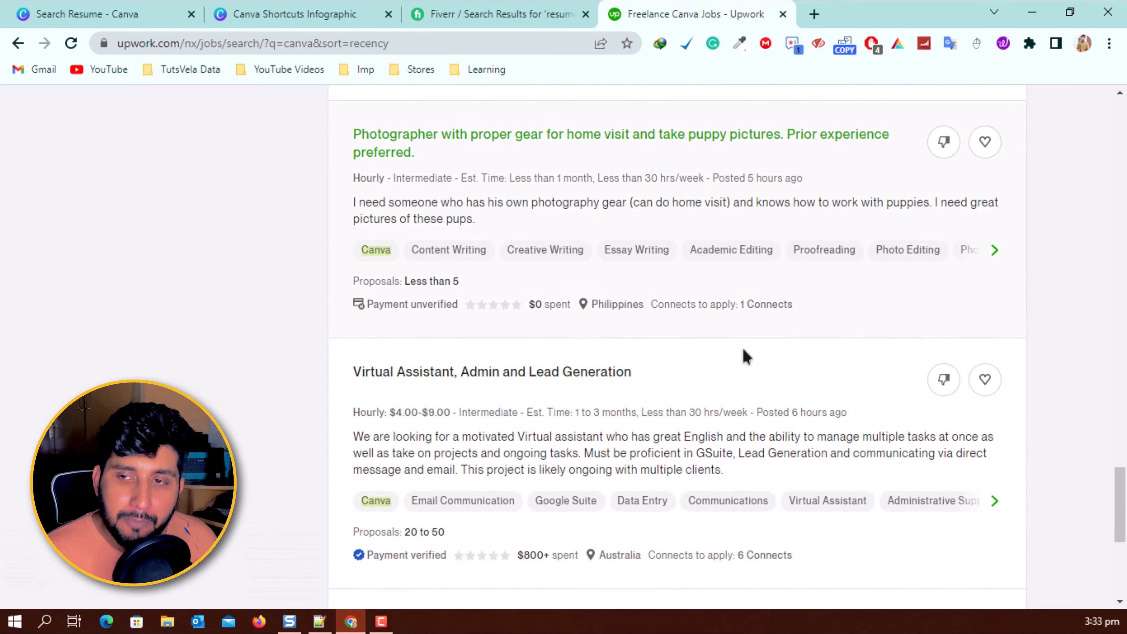
{"action": "scroll", "coordinate": [882, 338], "scroll_direction": "up", "scroll_amount": 15}
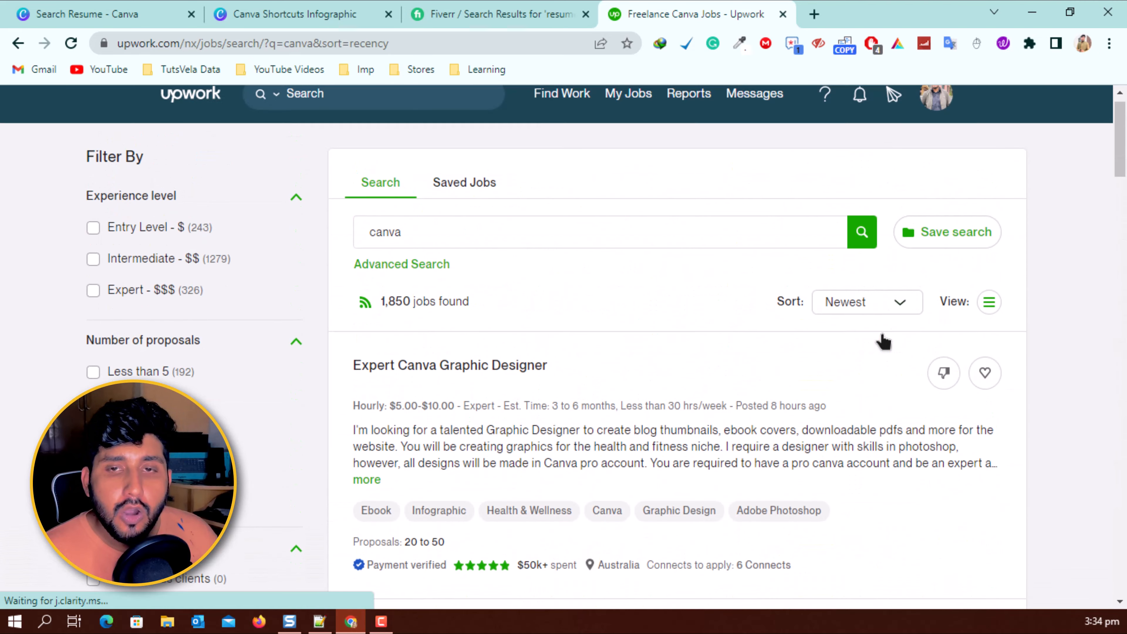
{"action": "left_click", "coordinate": [478, 13]}
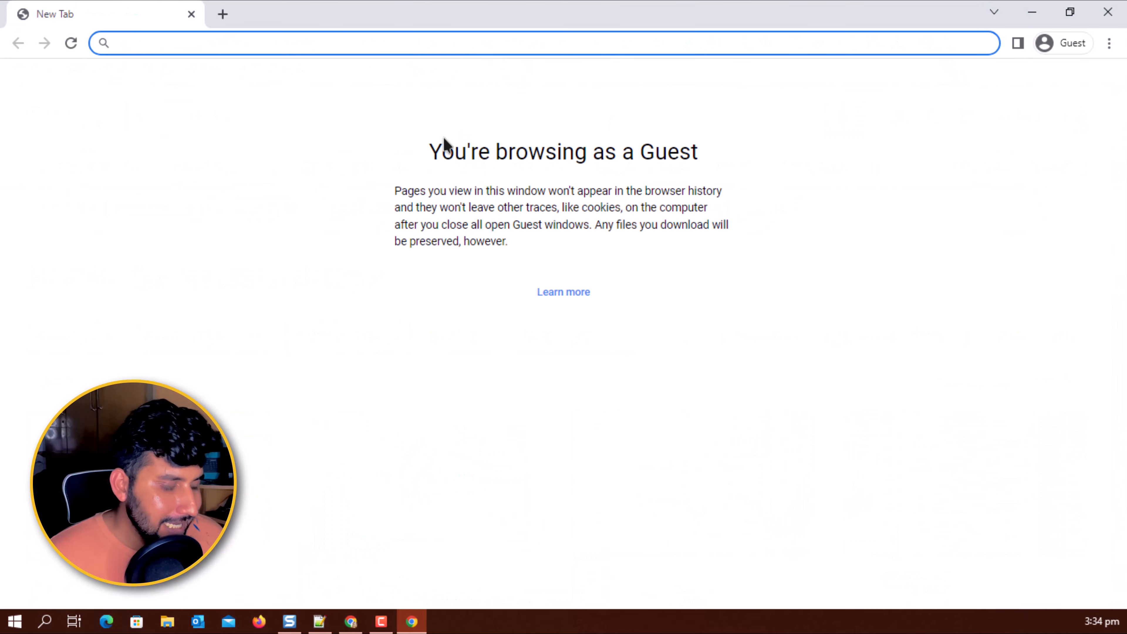
Open tutsvela.com/go/canva in the guest browser window, highlight the Canva Pro page's headline and clear the highlight
{"action": "left_click", "coordinate": [183, 44]}
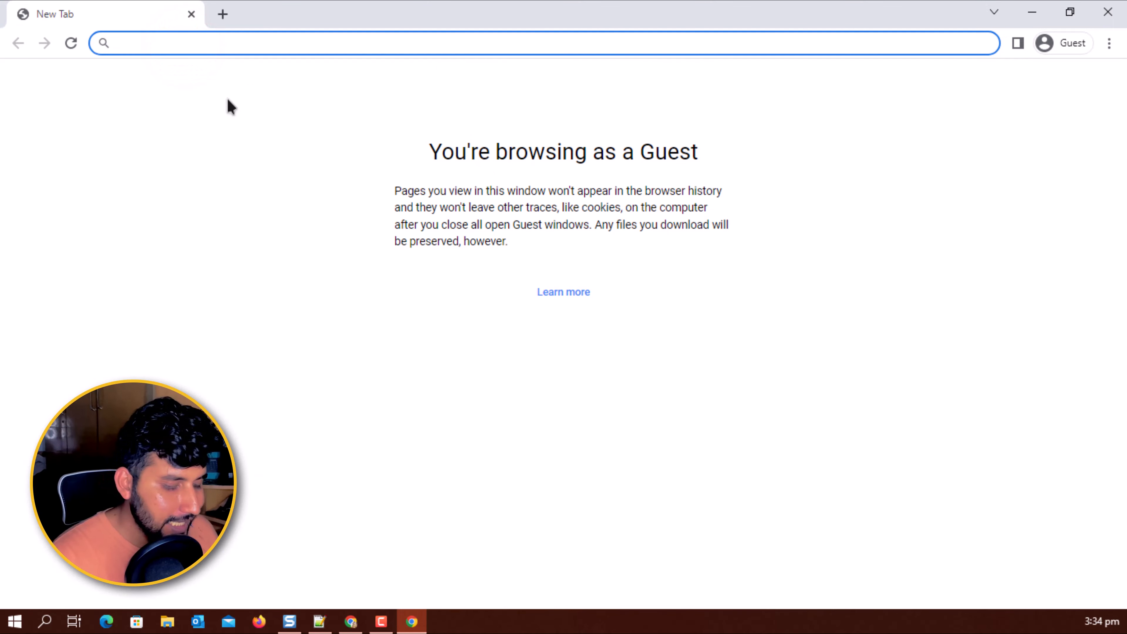
{"action": "type", "text": "tustvel"}
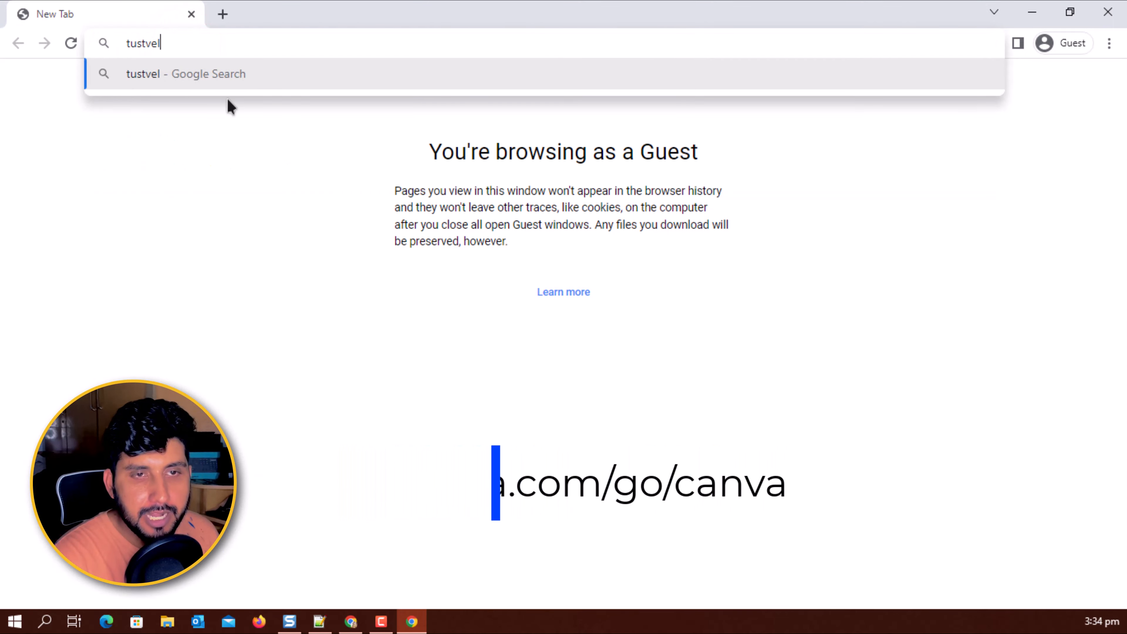
{"action": "type", "text": "a.com/go"}
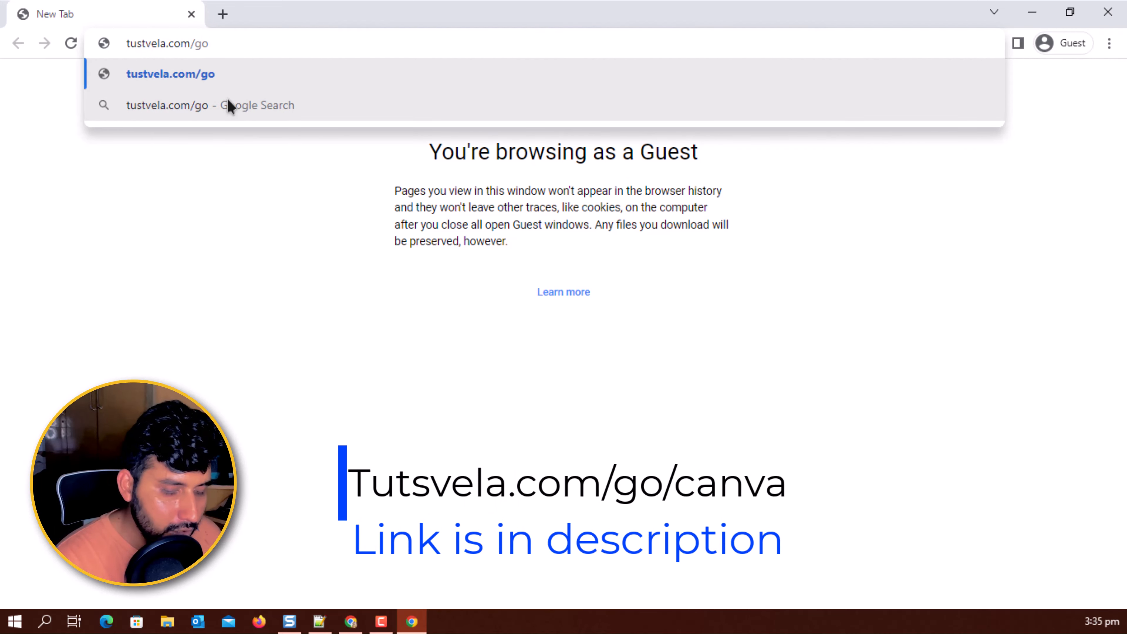
{"action": "type", "text": "/canva"}
{"action": "key", "text": "Return"}
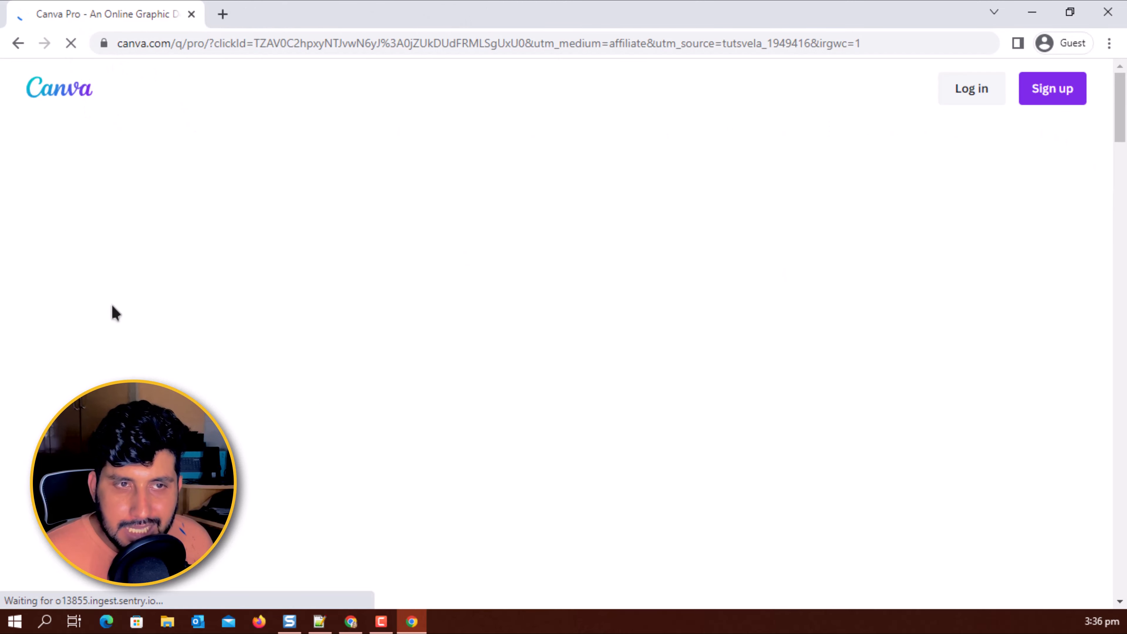
{"action": "left_click_drag", "start_coordinate": [306, 186], "coordinate": [830, 186]}
{"action": "left_click", "coordinate": [782, 235]}
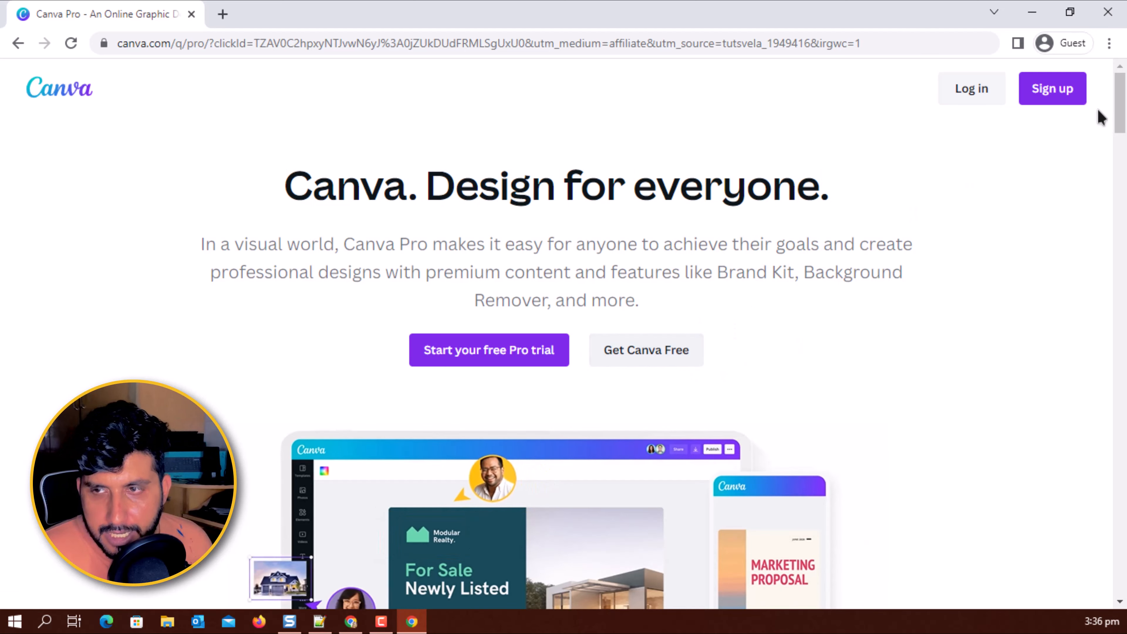
Compare the Canva Free and Canva Pro plans, expanding the full Pro feature list, and return towards the page's start
{"action": "left_click_drag", "start_coordinate": [1119, 91], "coordinate": [1105, 200]}
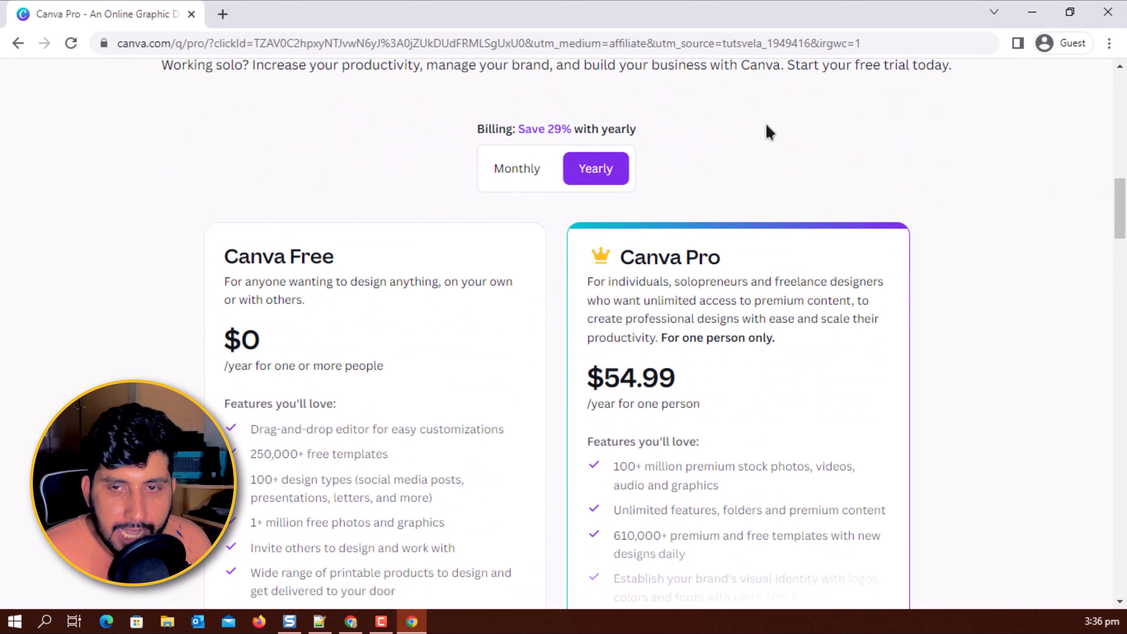
{"action": "scroll", "coordinate": [288, 180], "scroll_direction": "down", "scroll_amount": 3}
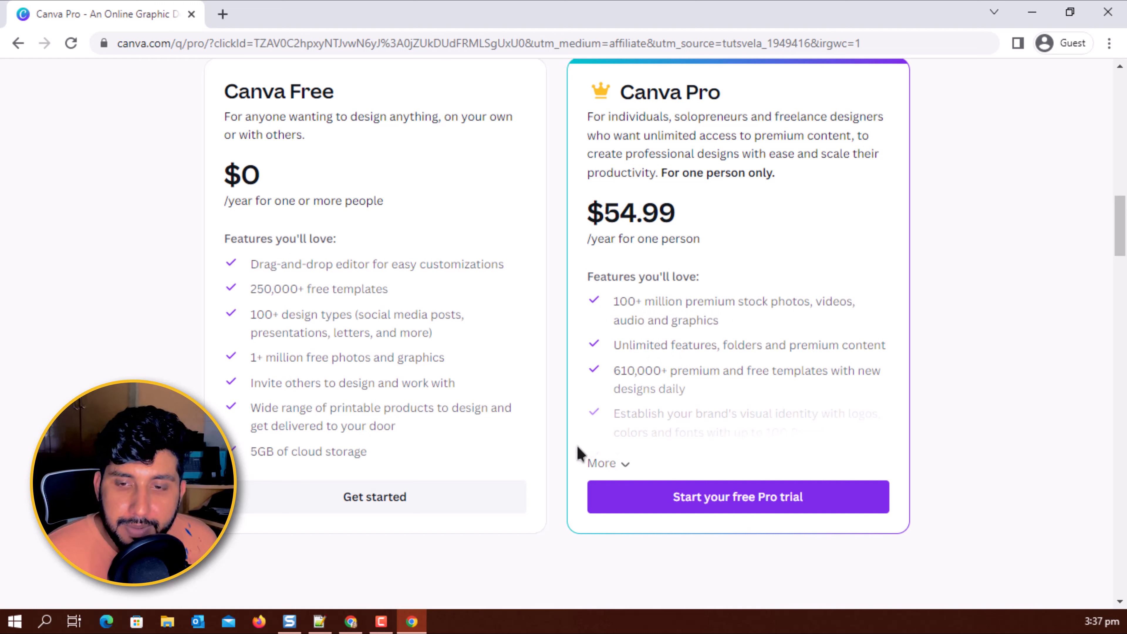
{"action": "left_click", "coordinate": [602, 463]}
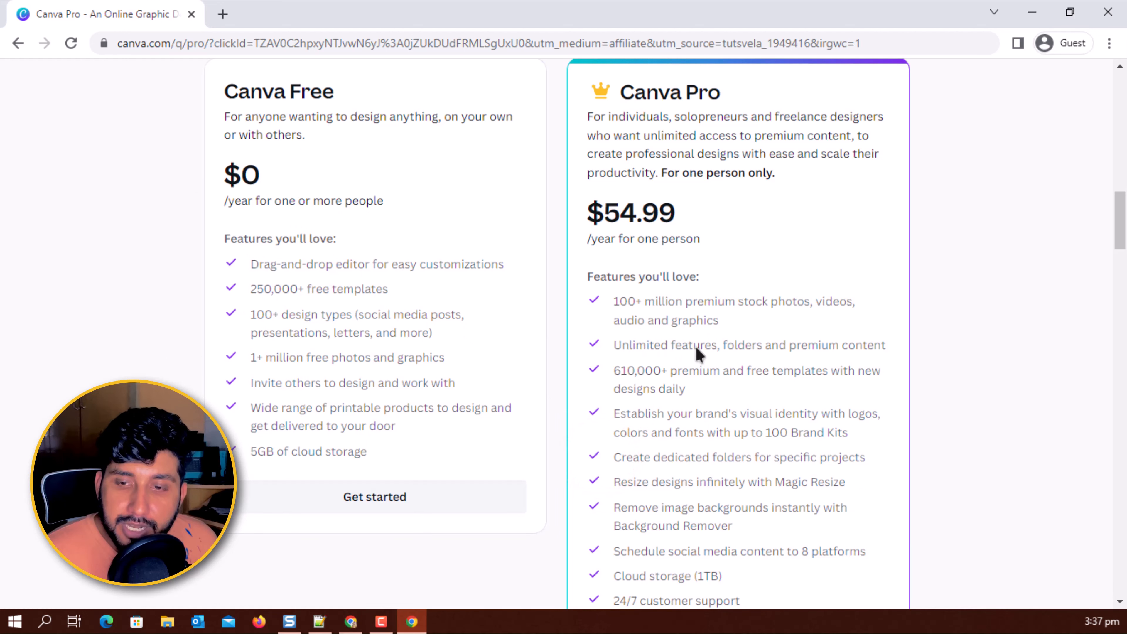
{"action": "scroll", "coordinate": [852, 347], "scroll_direction": "down", "scroll_amount": 3}
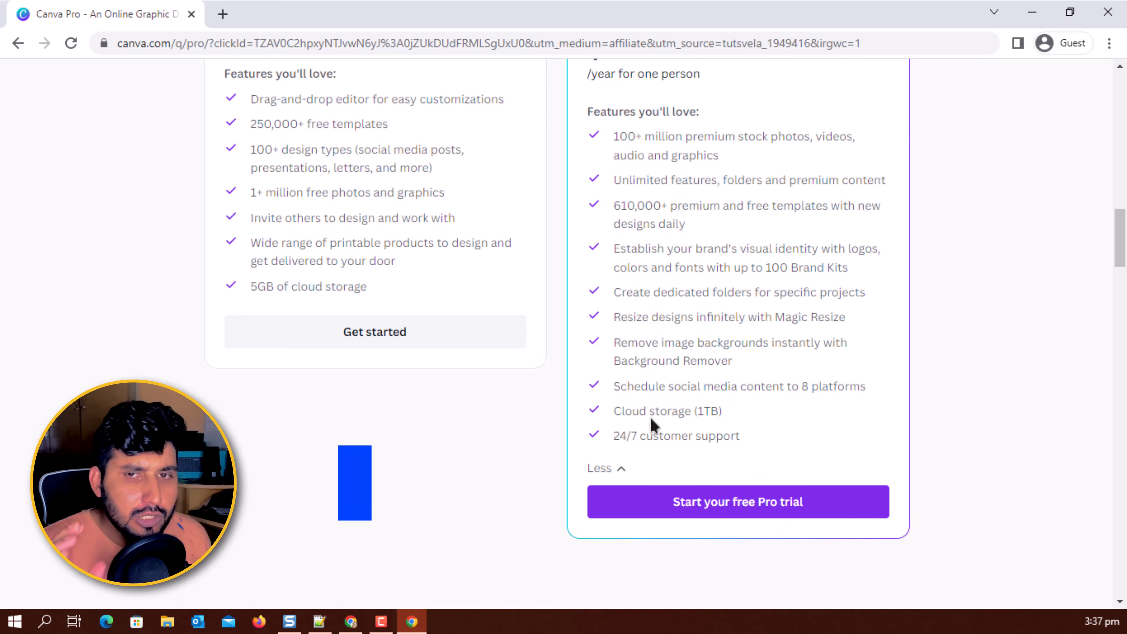
{"action": "scroll", "coordinate": [639, 429], "scroll_direction": "up", "scroll_amount": 5}
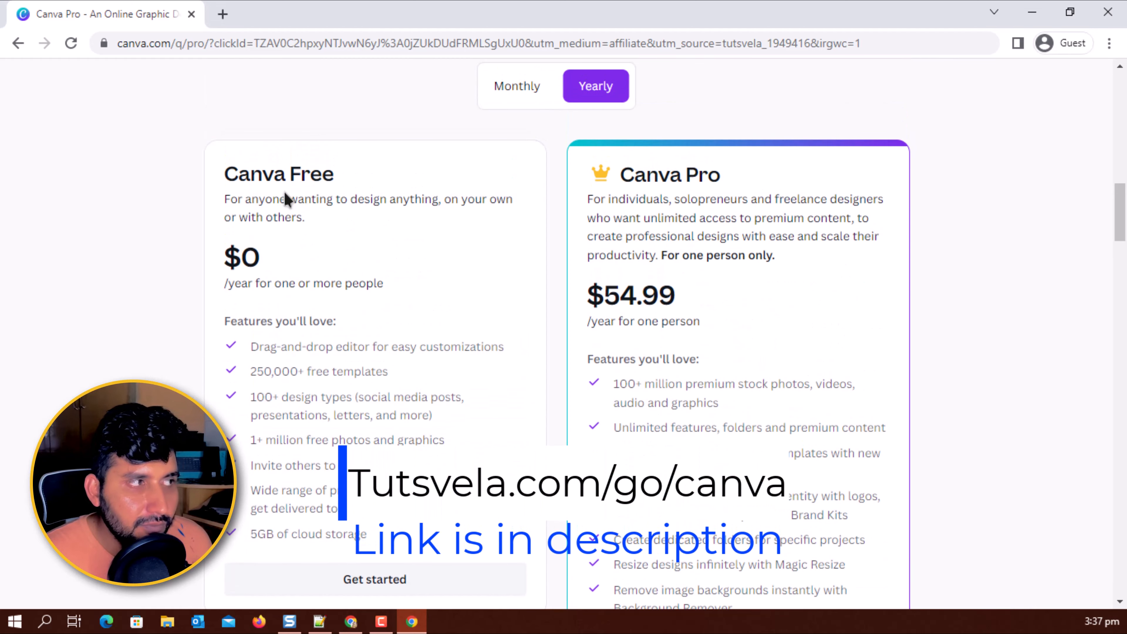
{"action": "scroll", "coordinate": [306, 293], "scroll_direction": "up", "scroll_amount": 14}
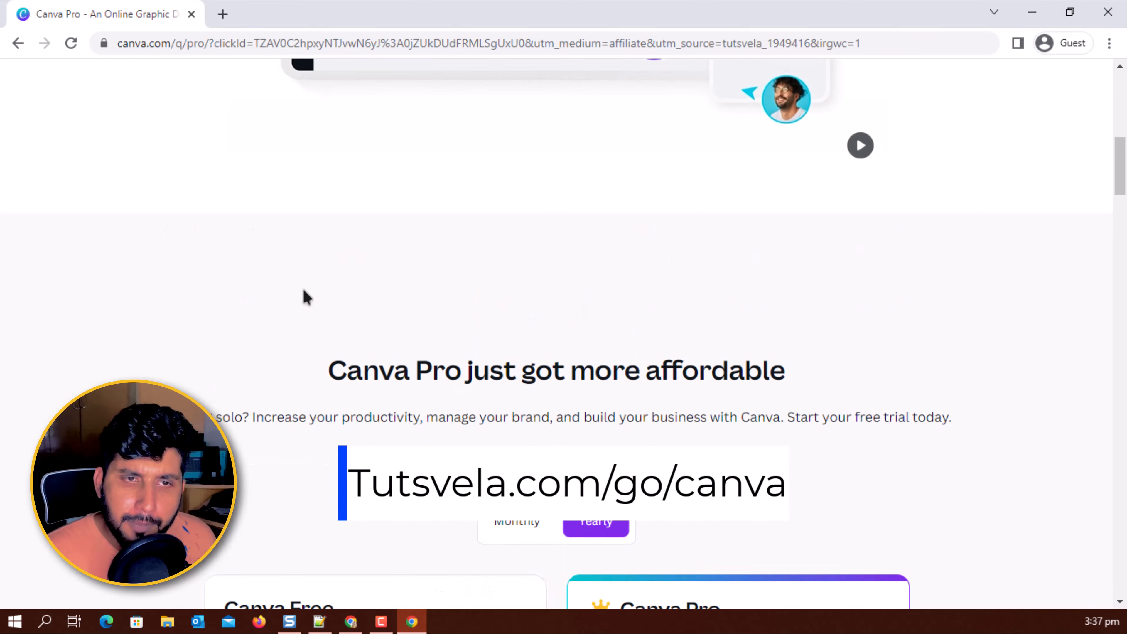
{"action": "scroll", "coordinate": [295, 291], "scroll_direction": "up", "scroll_amount": 7}
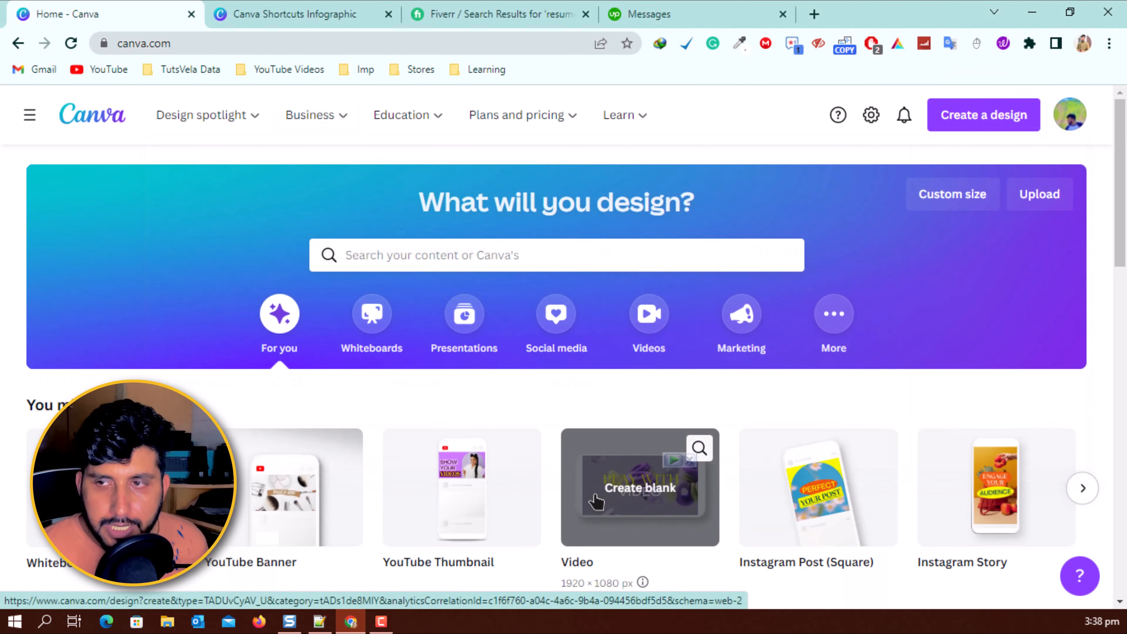
View the account menu on the signed-in Canva home page and close it
{"action": "left_click", "coordinate": [1077, 118]}
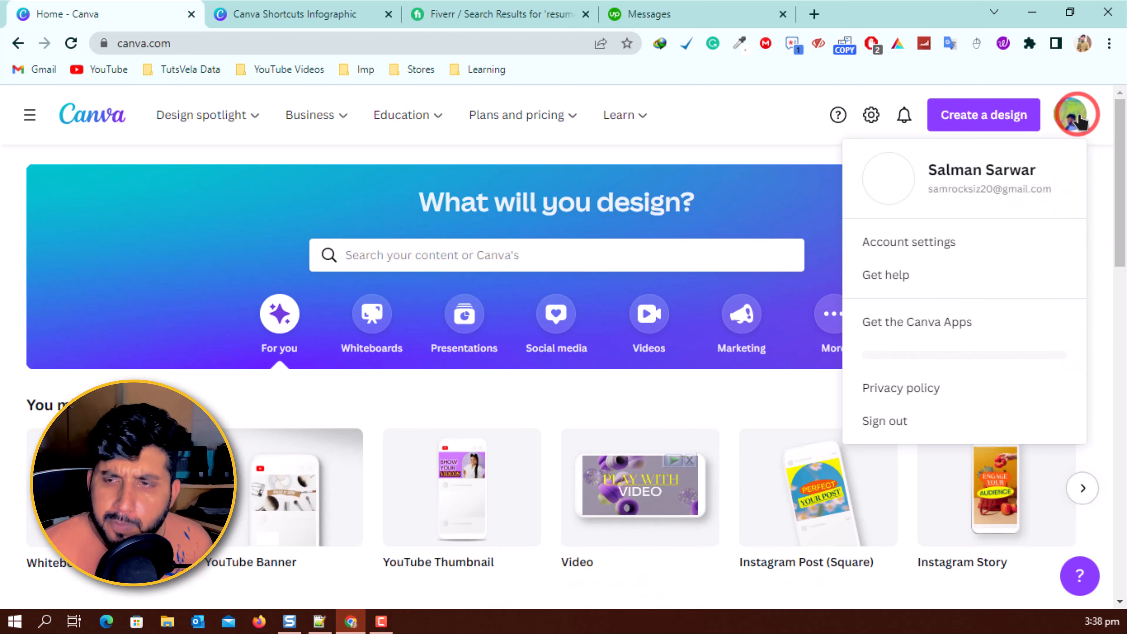
{"action": "left_click", "coordinate": [1077, 114]}
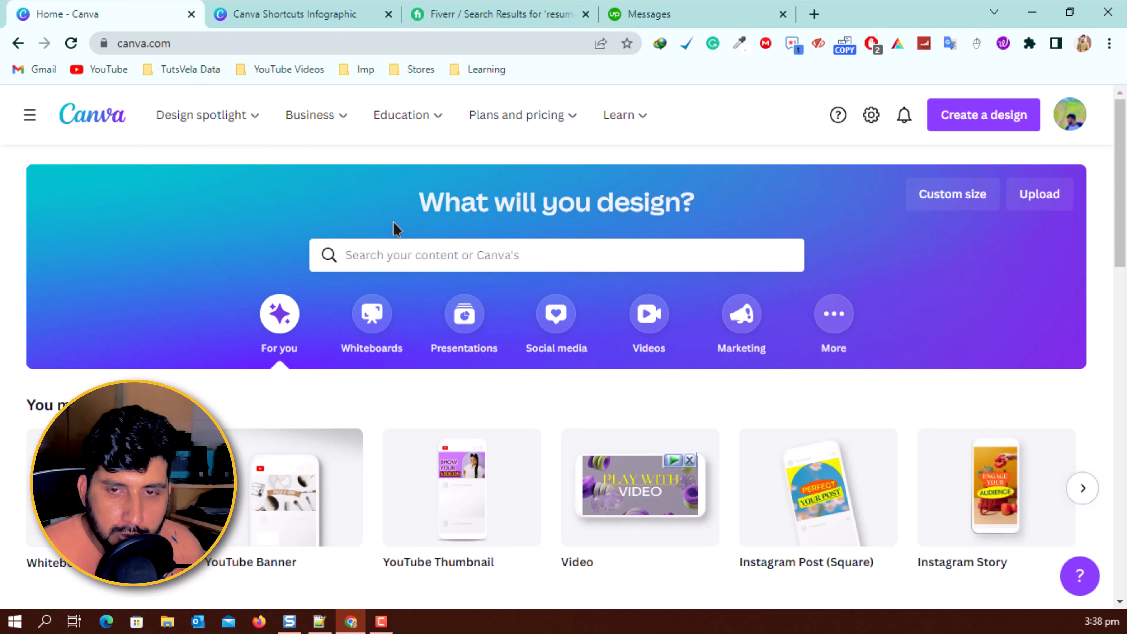
{"action": "left_click", "coordinate": [393, 202]}
Look up "youtube thumbnail" in the Canva template search, then close the suggestions without choosing one
{"action": "left_click", "coordinate": [521, 256]}
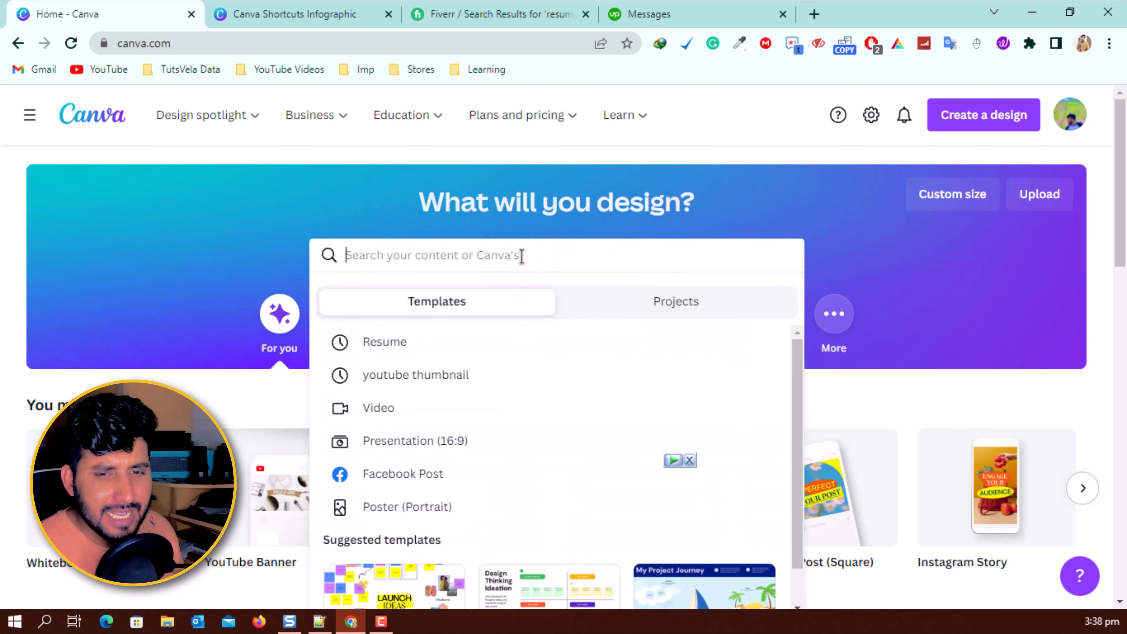
{"action": "type", "text": "you"}
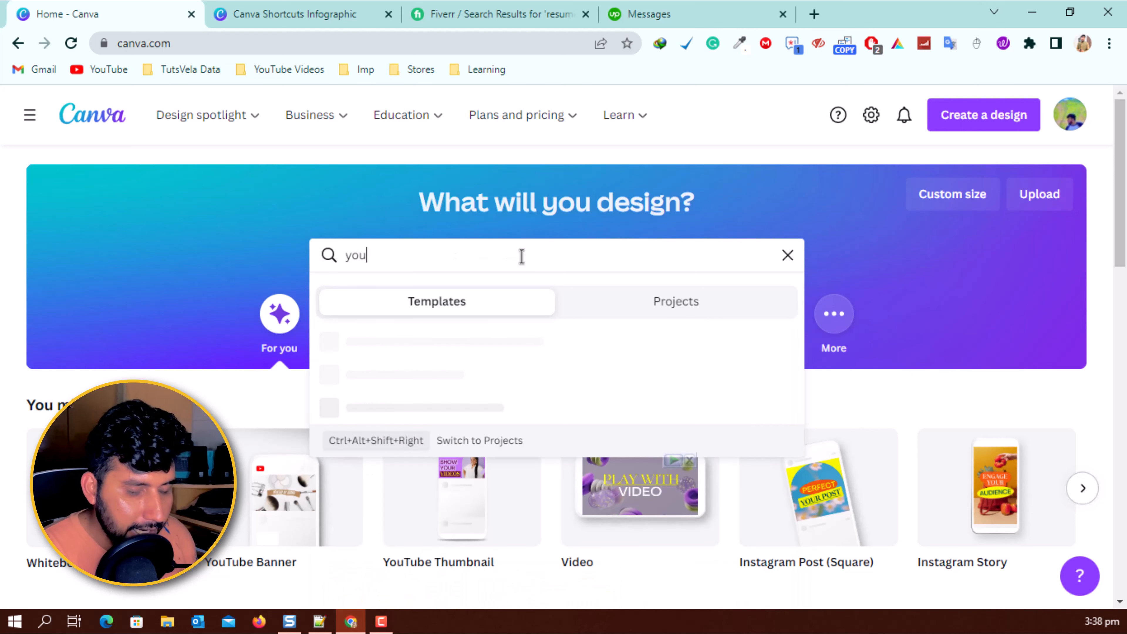
{"action": "type", "text": "tube thumbnail"}
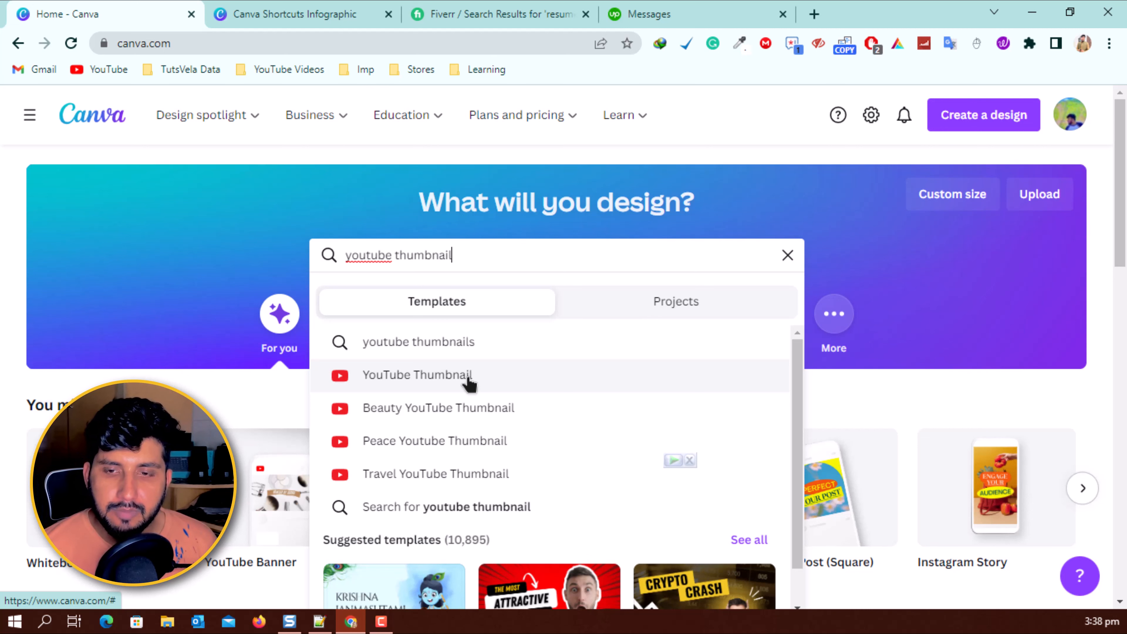
{"action": "left_click", "coordinate": [1023, 263]}
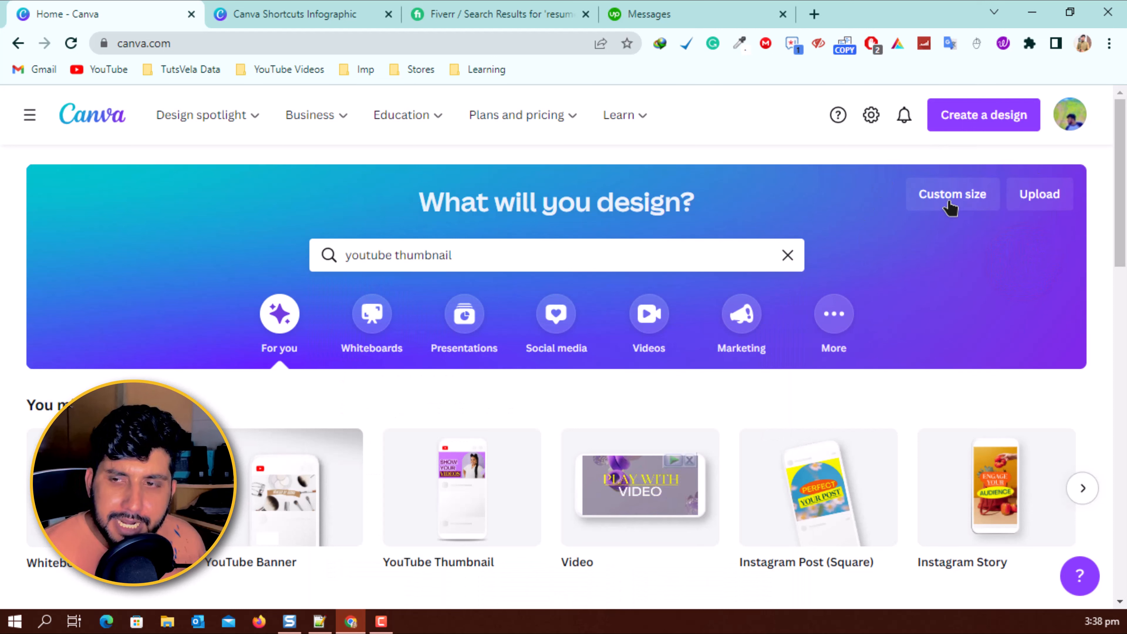
Enter a custom design size of 260 × 260 px and view the available units, then close the size settings without creating a design
{"action": "left_click", "coordinate": [929, 197]}
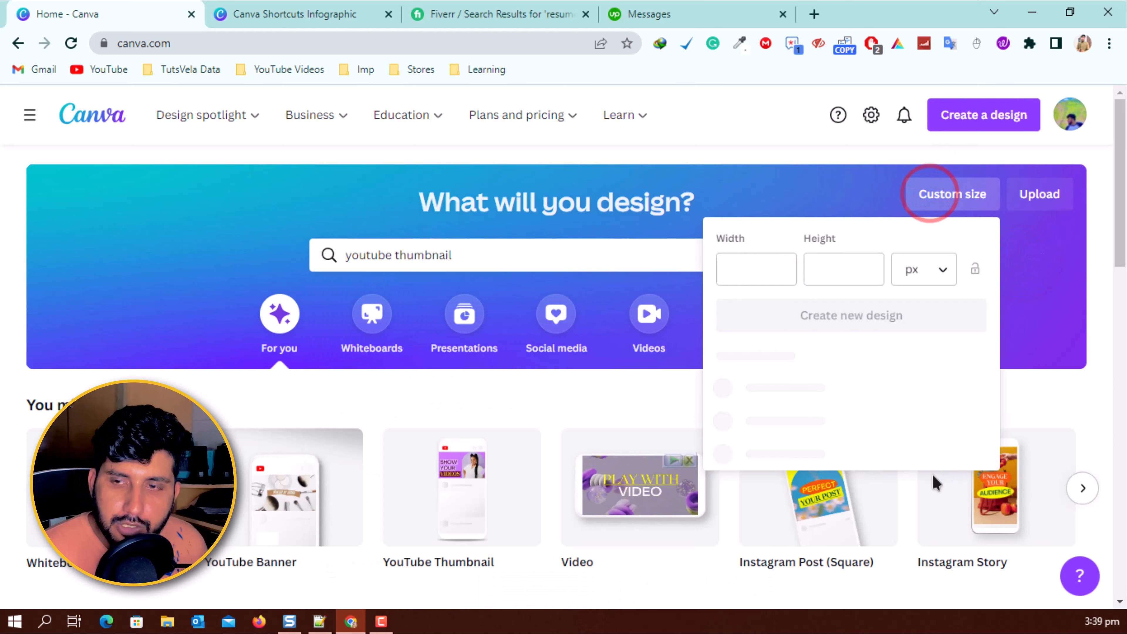
{"action": "left_click", "coordinate": [763, 271]}
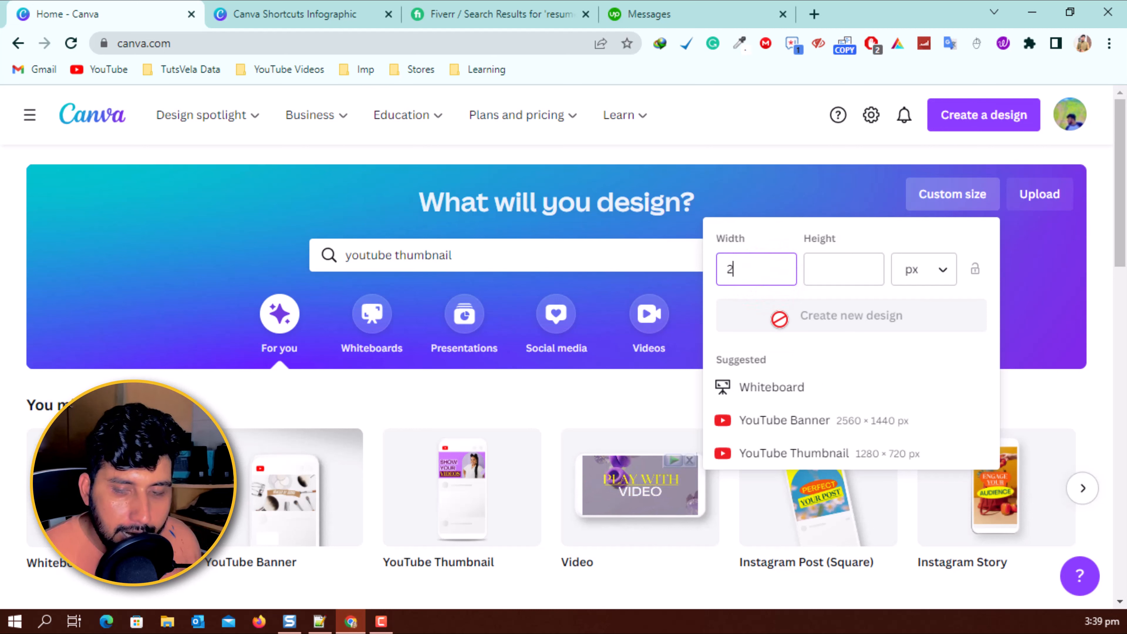
{"action": "key", "text": "Tab"}
{"action": "type", "text": "26"}
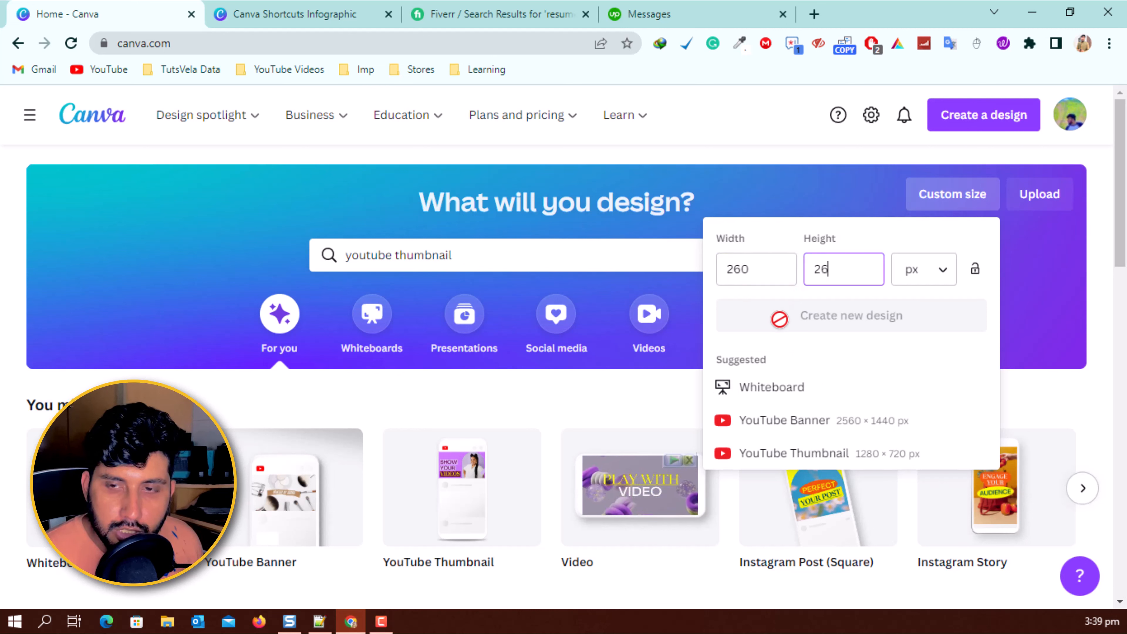
{"action": "type", "text": "0"}
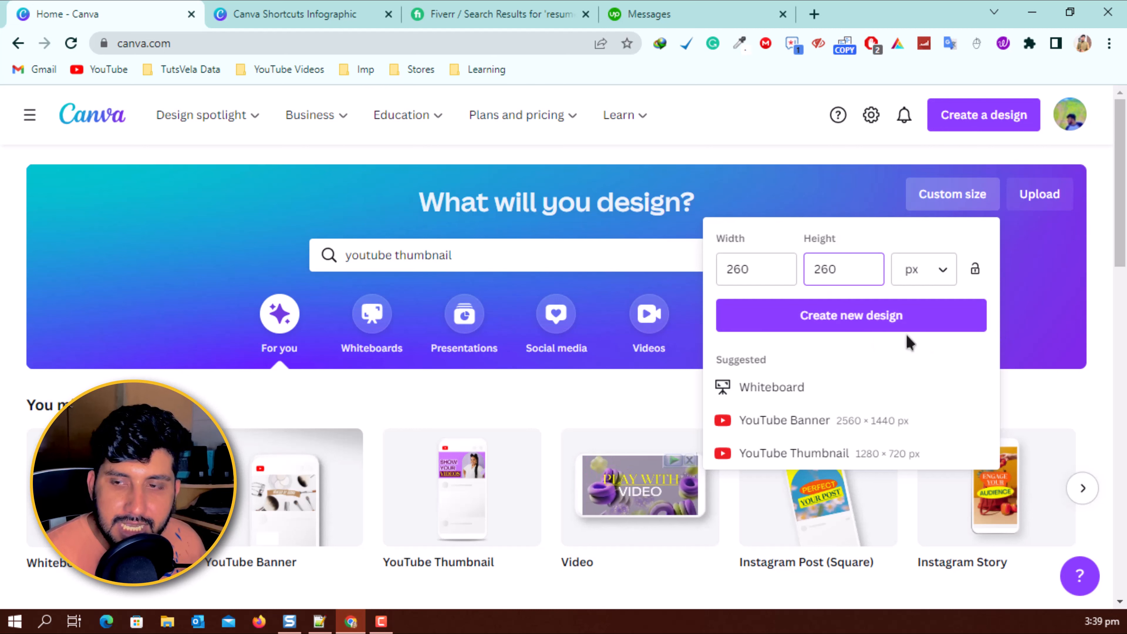
{"action": "left_click", "coordinate": [945, 280]}
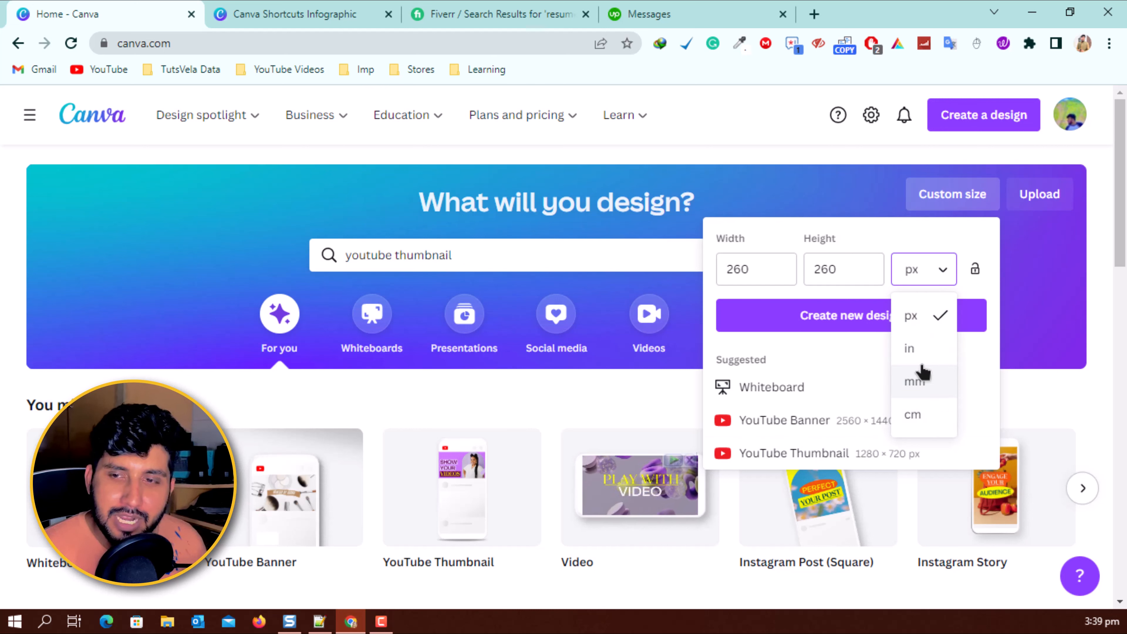
{"action": "left_click", "coordinate": [1031, 260]}
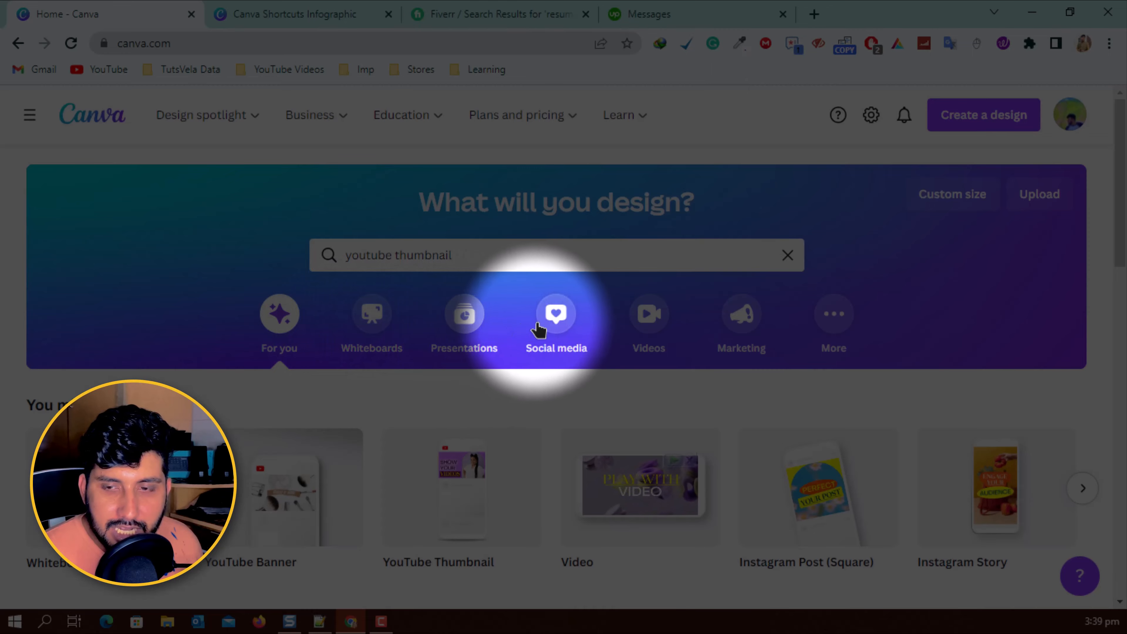
Show the additional design categories and browse the design types under "Try something new" for ones to offer
{"action": "left_click", "coordinate": [846, 323]}
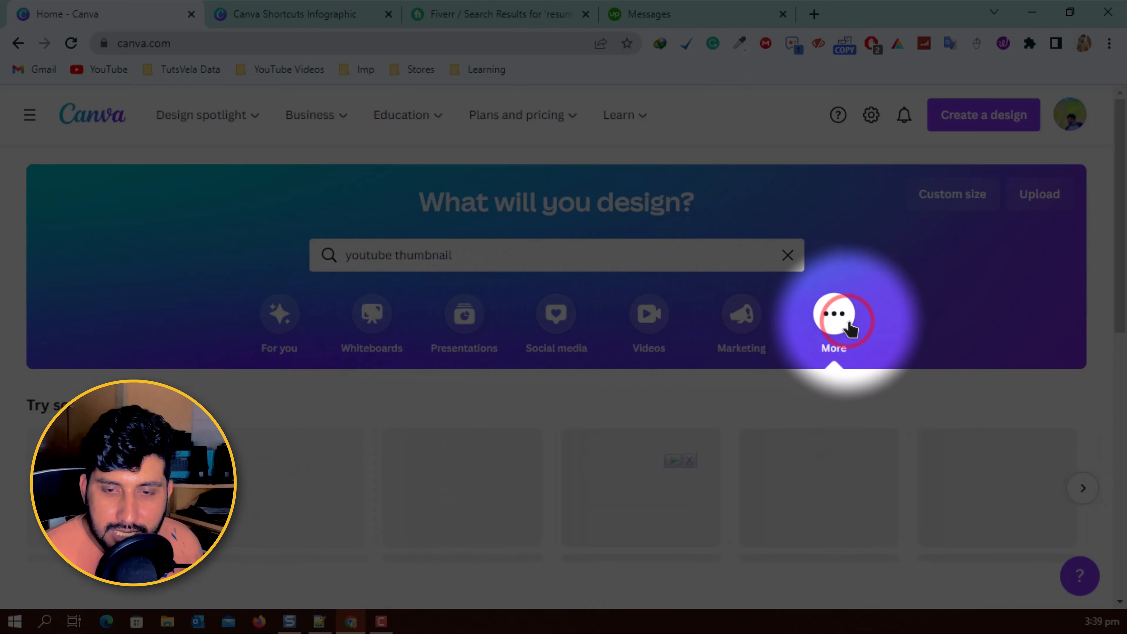
{"action": "scroll", "coordinate": [129, 338], "scroll_direction": "down", "scroll_amount": 6}
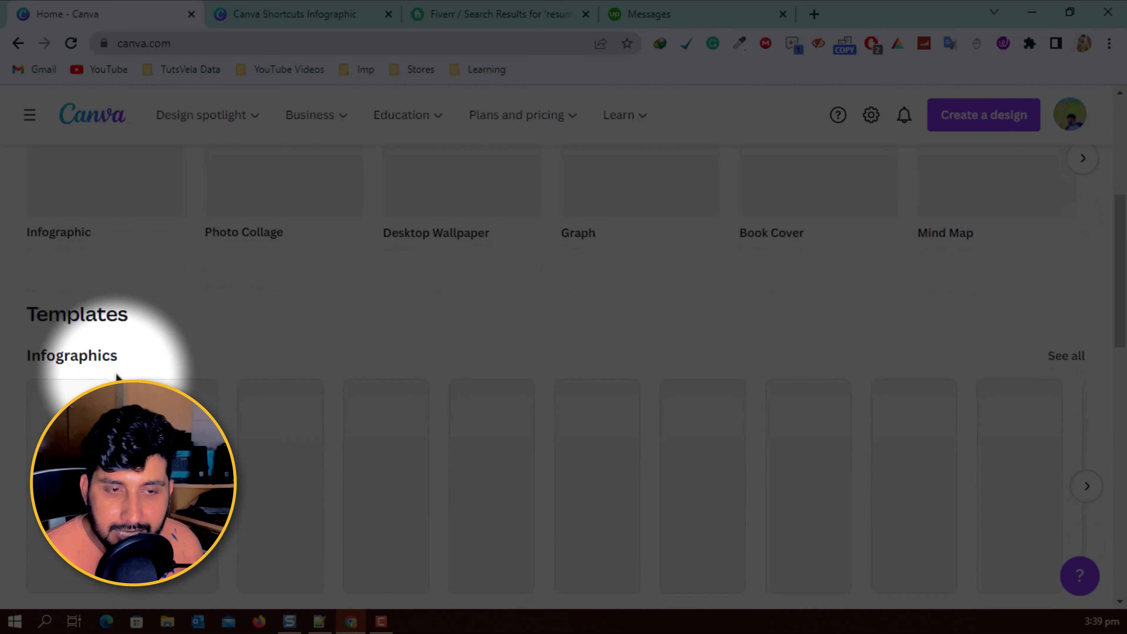
{"action": "scroll", "coordinate": [133, 331], "scroll_direction": "up", "scroll_amount": 5}
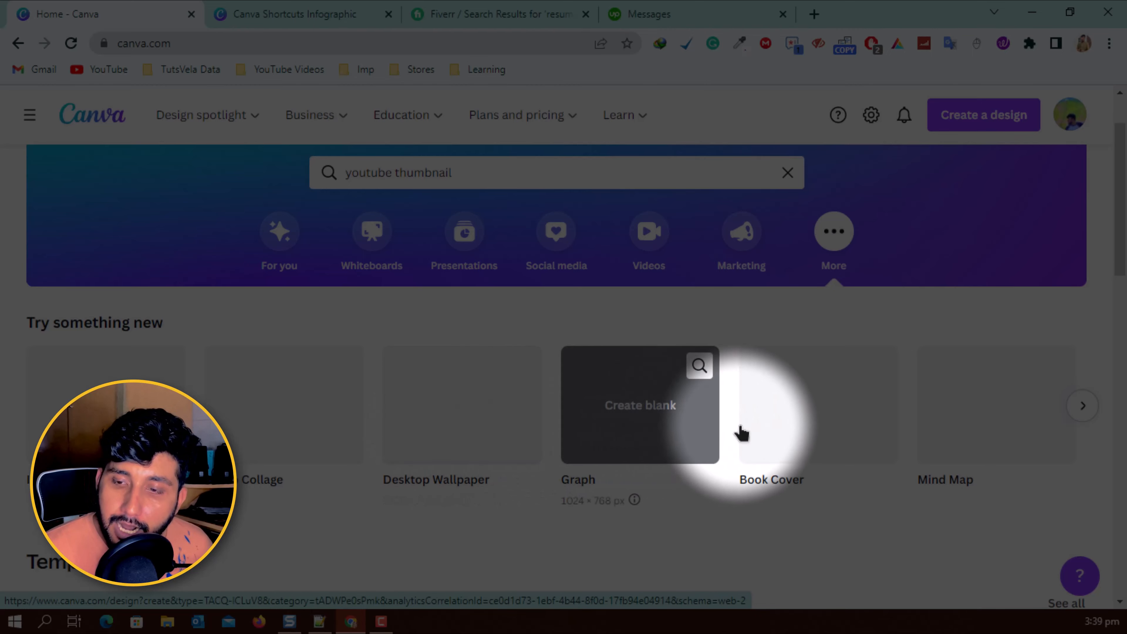
{"action": "left_click", "coordinate": [1080, 407]}
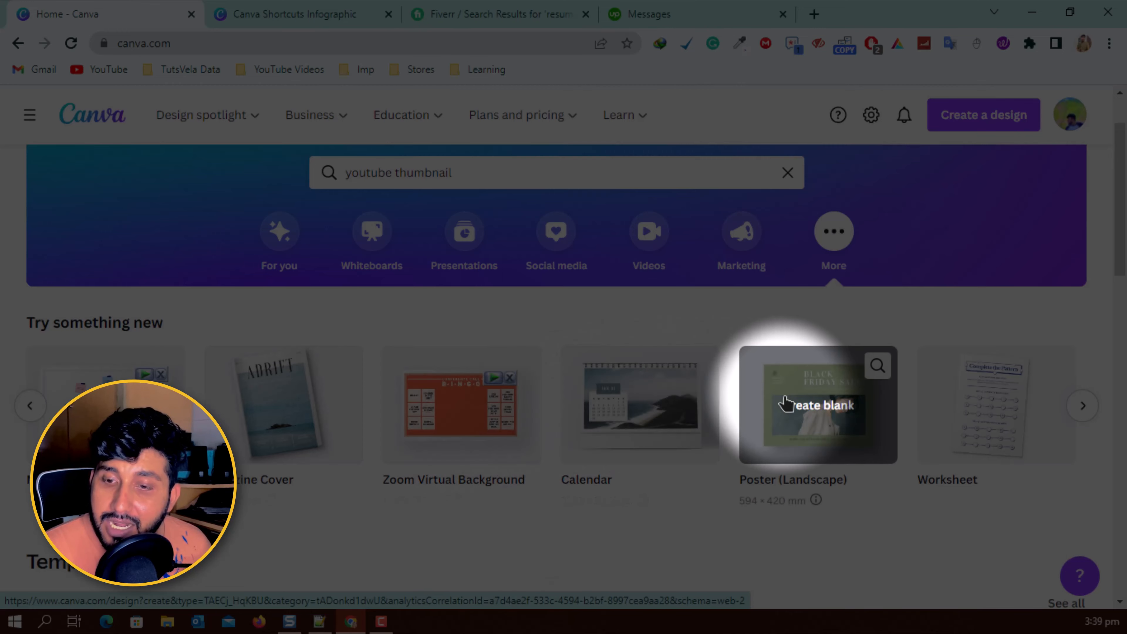
{"action": "left_click", "coordinate": [1097, 407]}
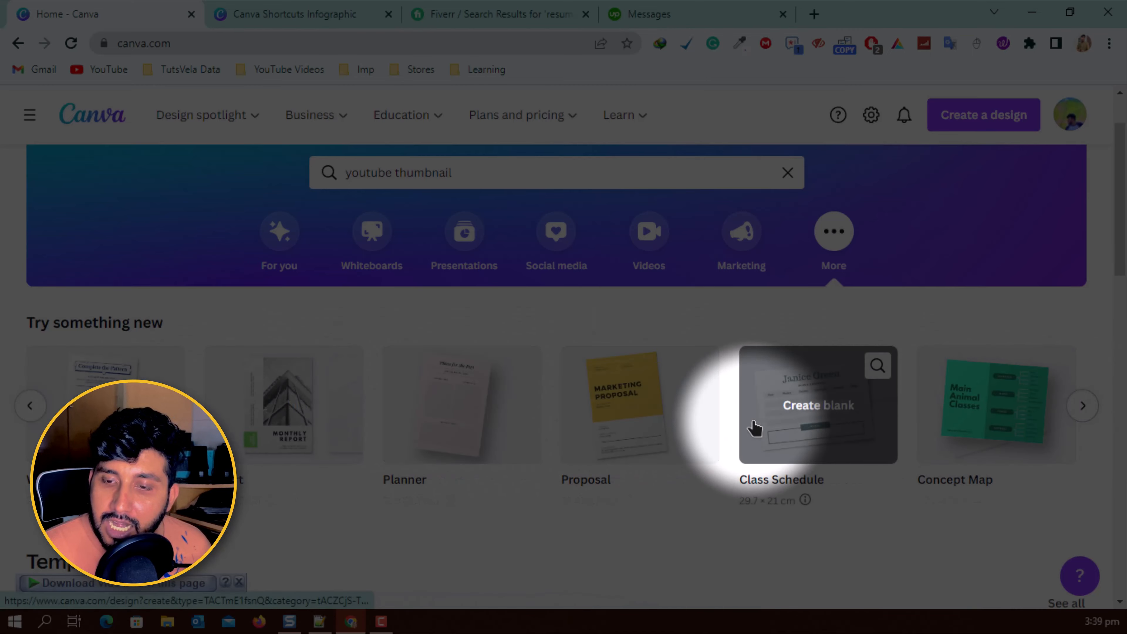
{"action": "left_click", "coordinate": [1078, 409]}
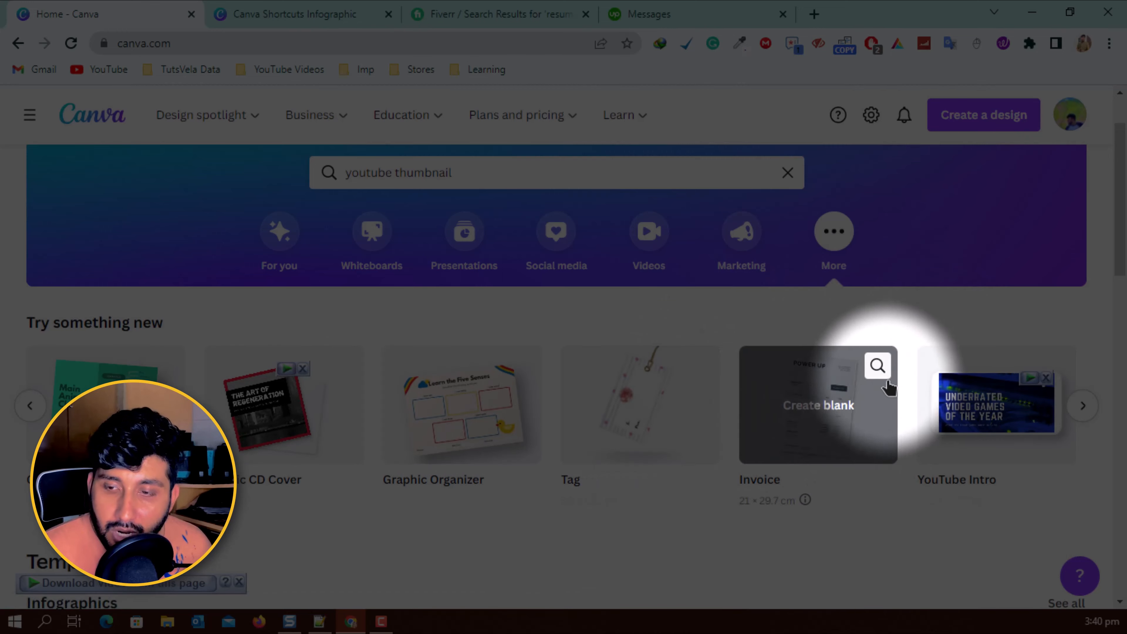
{"action": "left_click", "coordinate": [1084, 406]}
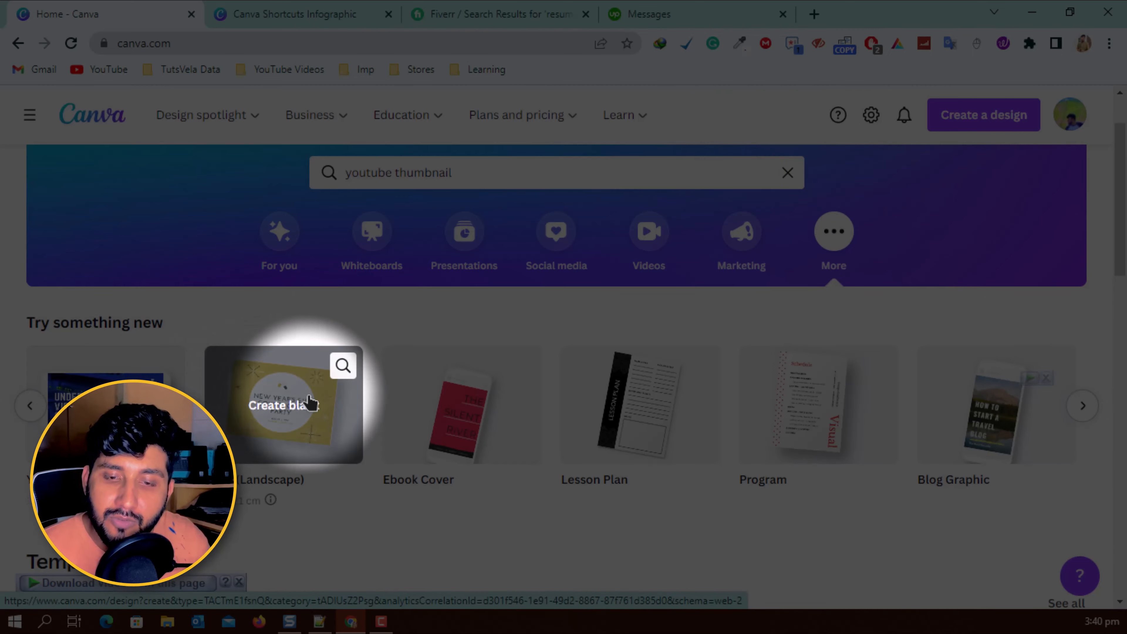
{"action": "mouse_move", "coordinate": [444, 420]}
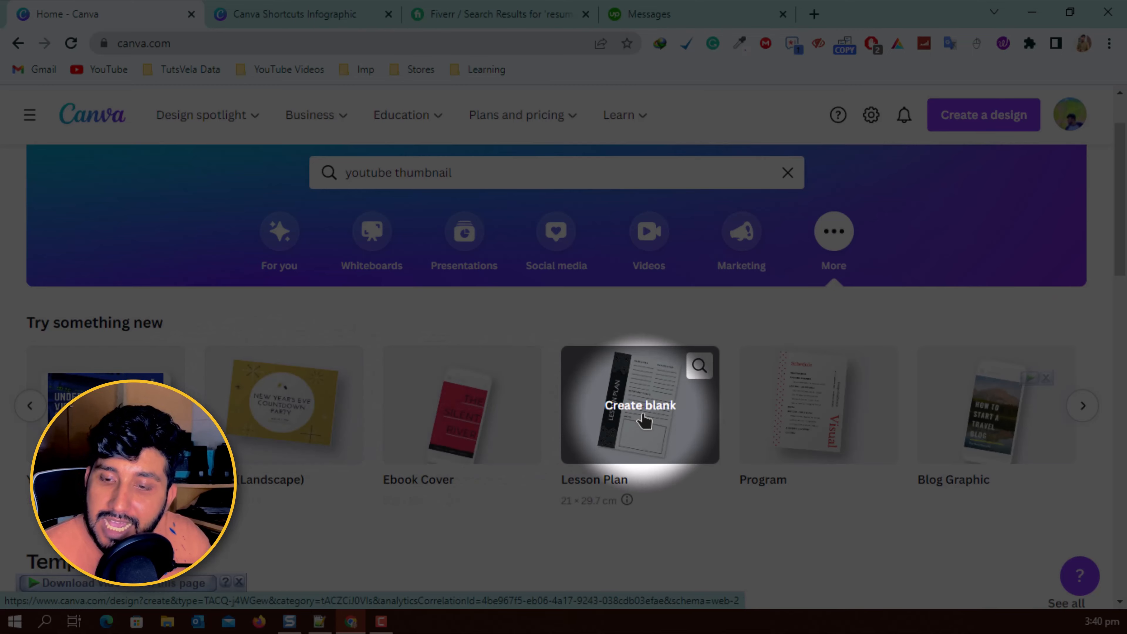
Browse the remaining design types under "Try something new" and the template categories on the home page
{"action": "left_click", "coordinate": [1082, 411]}
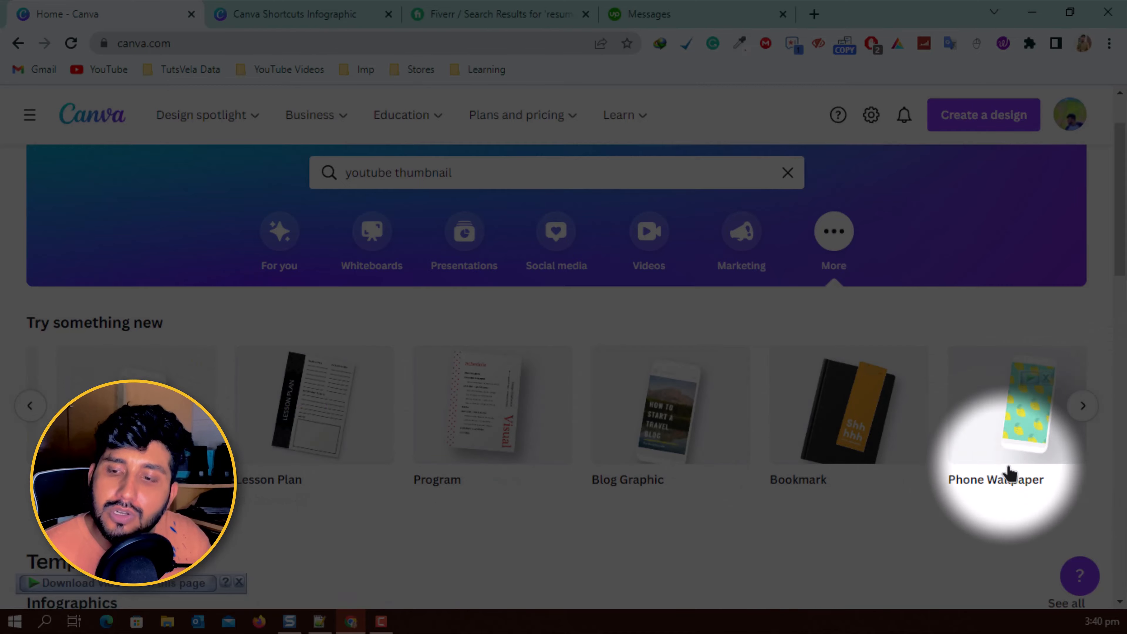
{"action": "left_click", "coordinate": [1088, 407]}
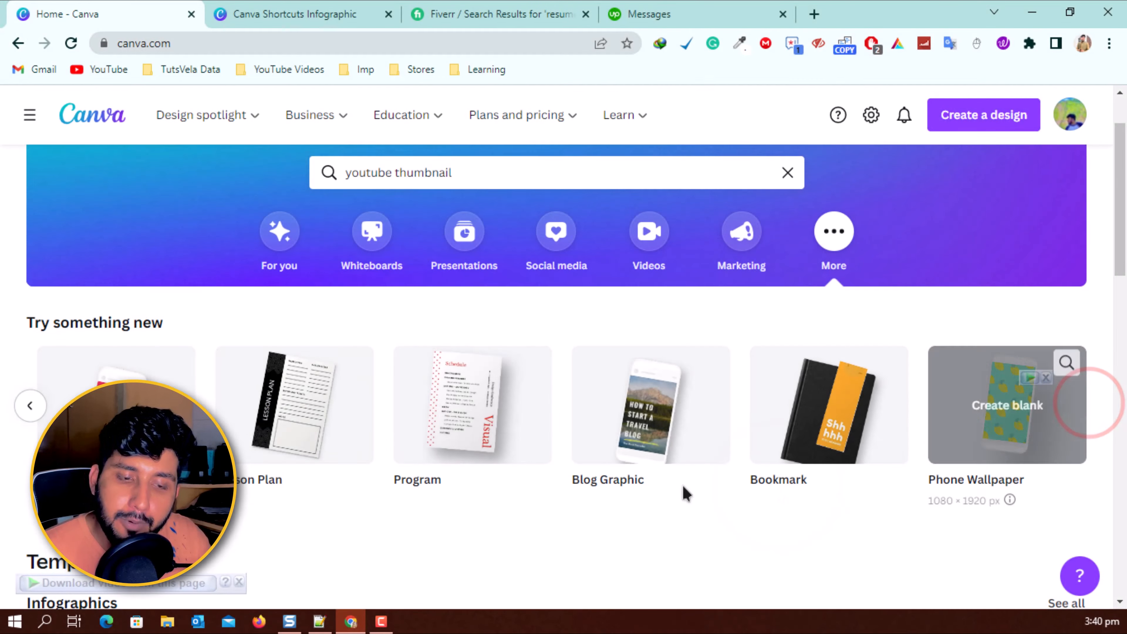
{"action": "scroll", "coordinate": [681, 491], "scroll_direction": "down", "scroll_amount": 6}
{"action": "scroll", "coordinate": [242, 290], "scroll_direction": "down", "scroll_amount": 5}
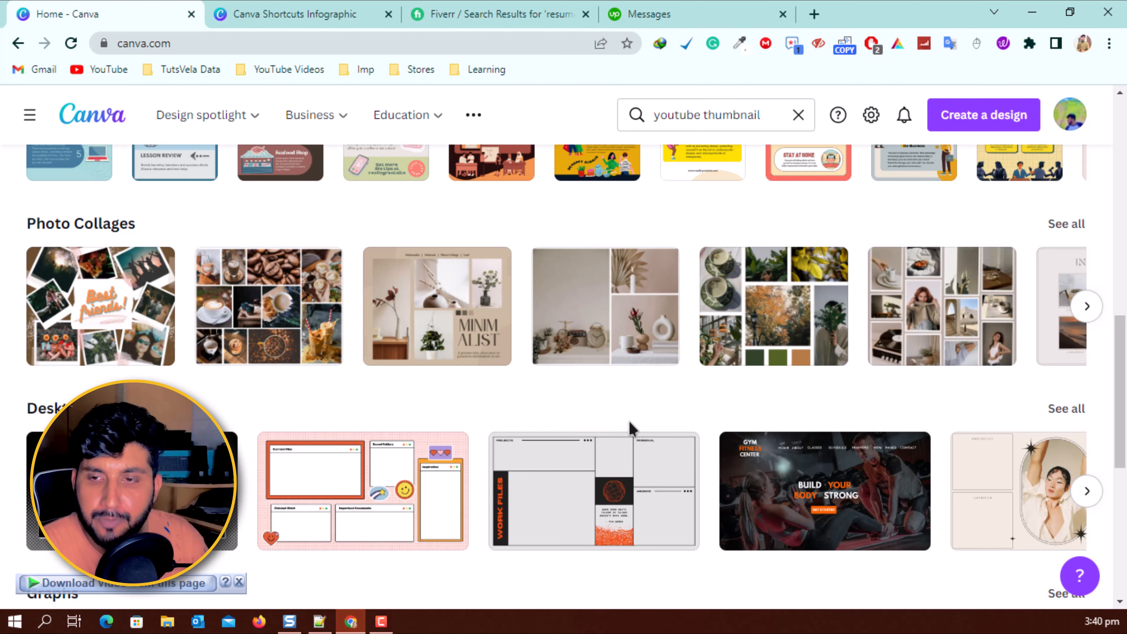
{"action": "scroll", "coordinate": [635, 393], "scroll_direction": "up", "scroll_amount": 15}
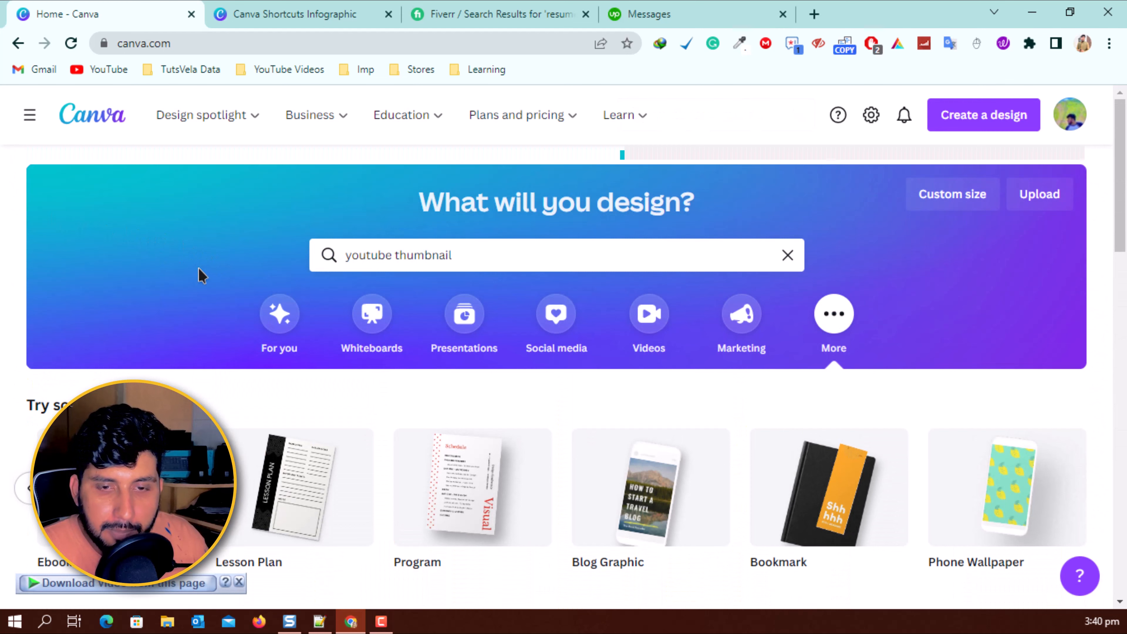
{"action": "scroll", "coordinate": [355, 319], "scroll_direction": "down", "scroll_amount": 5}
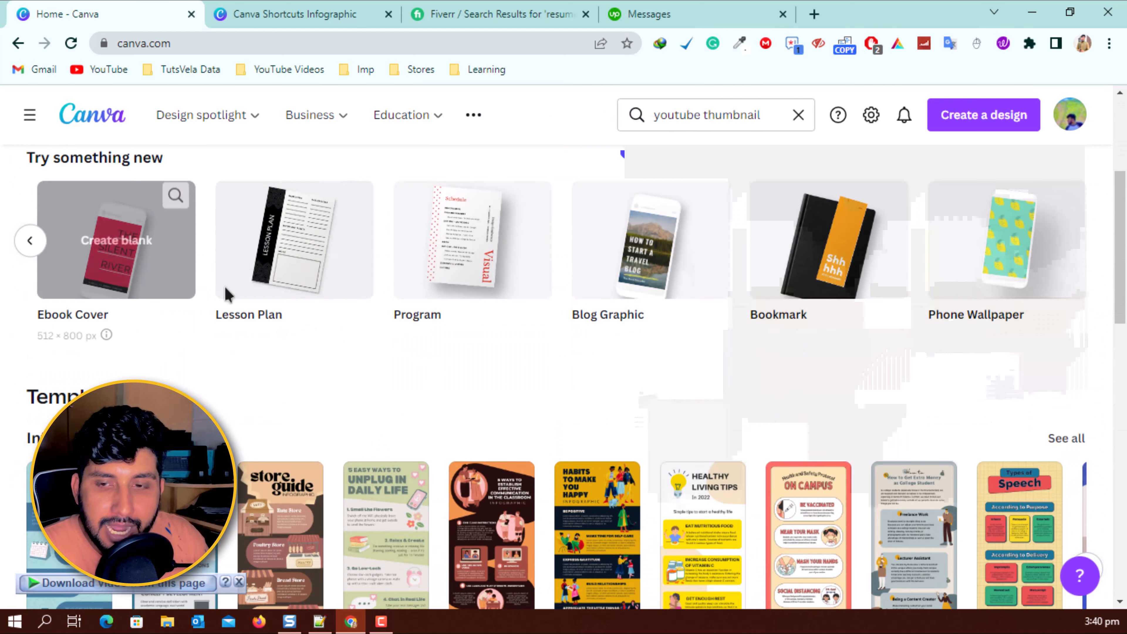
{"action": "left_click", "coordinate": [29, 240]}
{"action": "left_click", "coordinate": [28, 241]}
{"action": "left_click", "coordinate": [29, 240]}
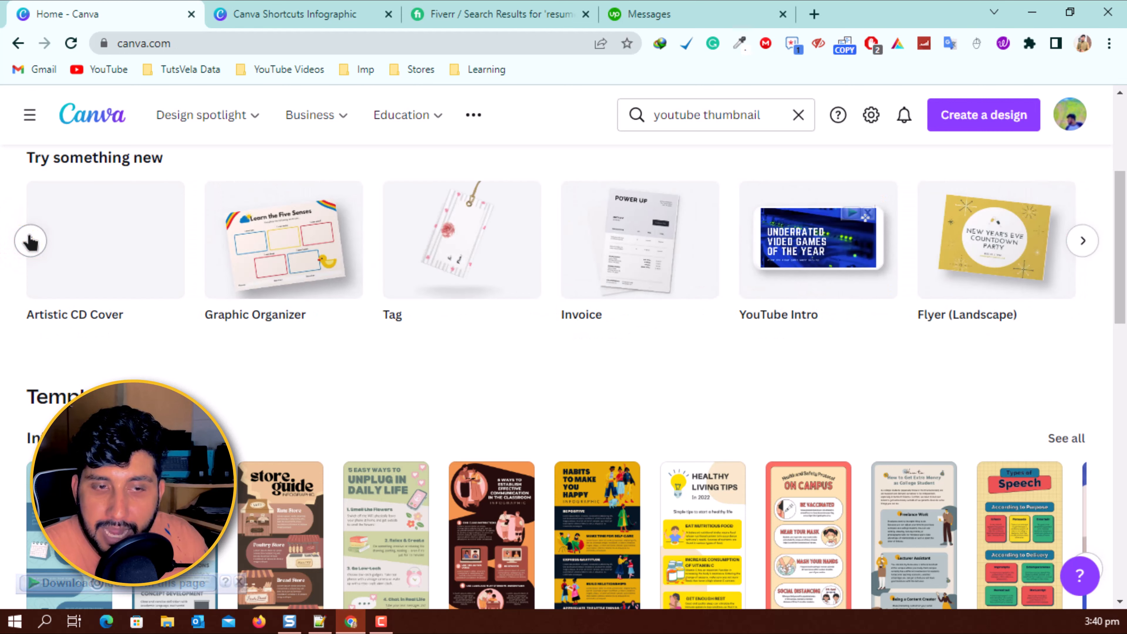
Replace the template search text with "Report" and open the templates for the suggested term "report"
{"action": "left_click", "coordinate": [739, 109]}
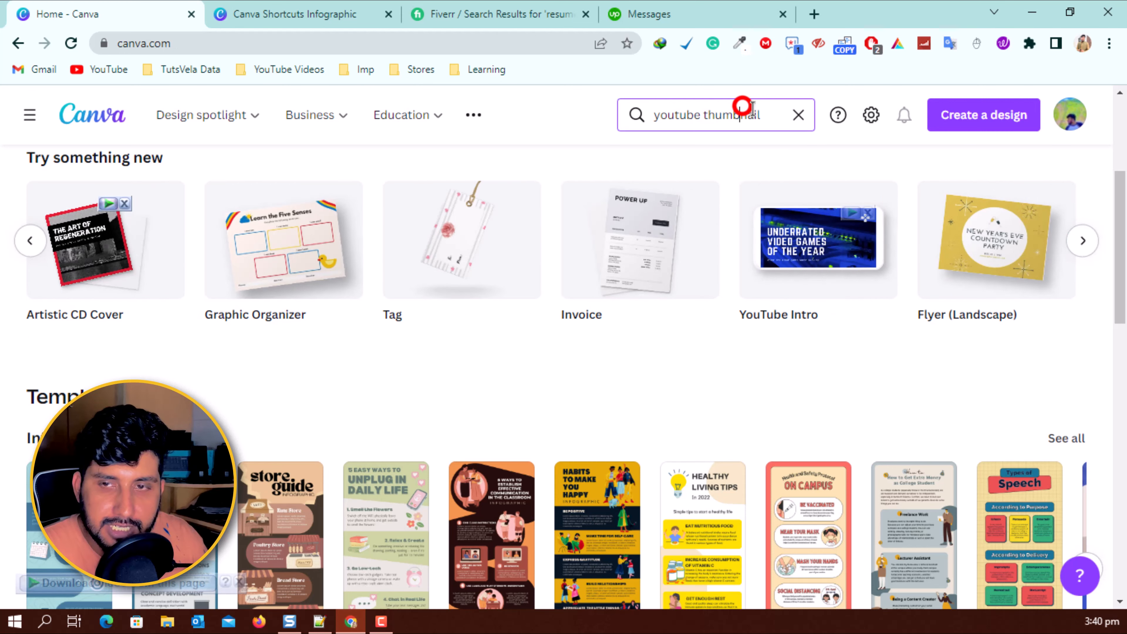
{"action": "left_click", "coordinate": [794, 116]}
{"action": "left_click", "coordinate": [685, 115]}
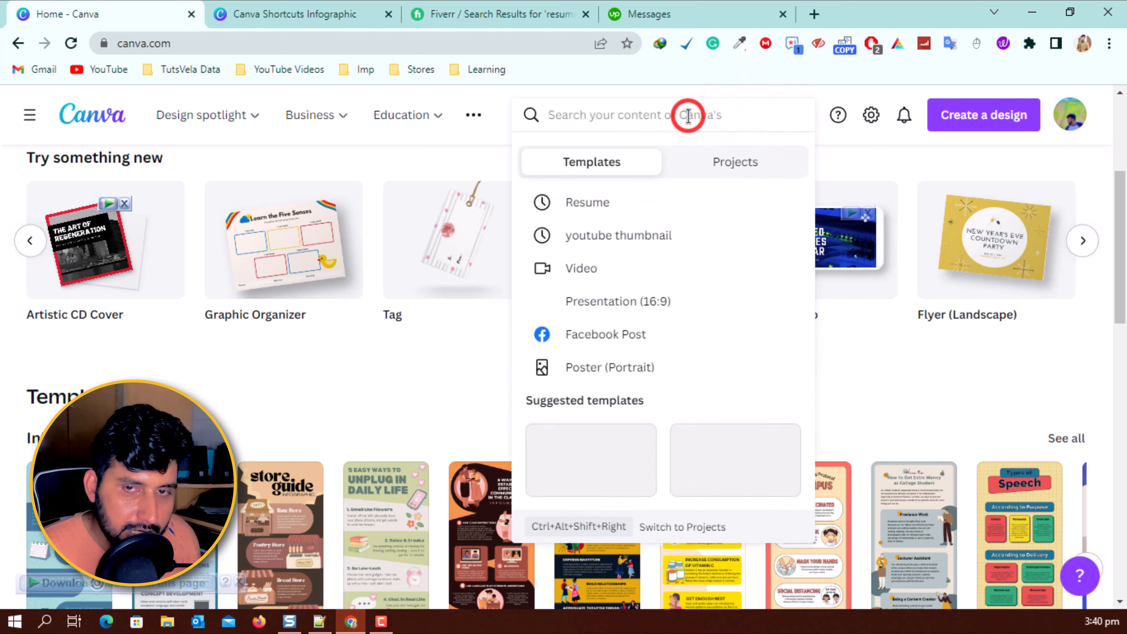
{"action": "type", "text": "Report"}
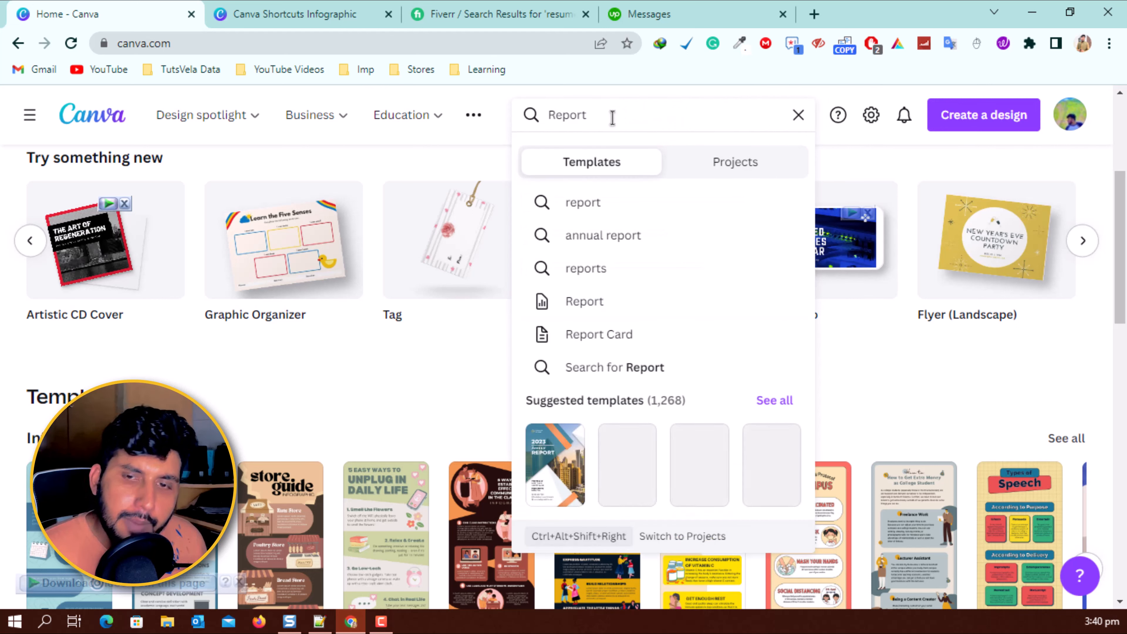
{"action": "left_click", "coordinate": [605, 211]}
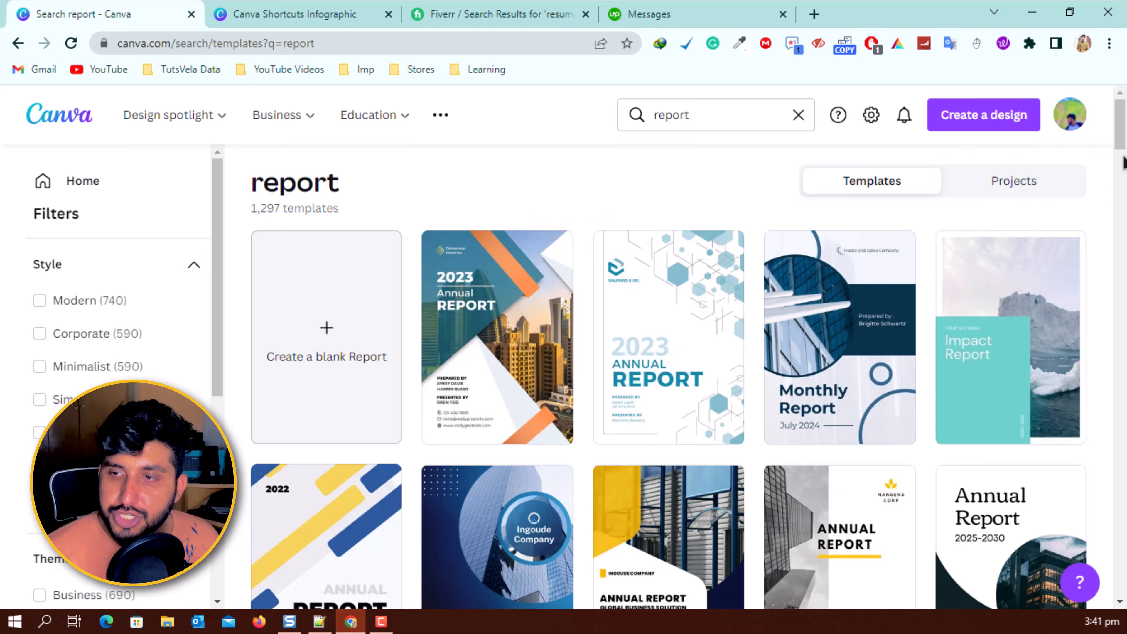
Review the style, theme and color filters for the report templates, then create a blank report design
{"action": "mouse_move", "coordinate": [1122, 130]}
{"action": "left_mouse_down"}
{"action": "mouse_move", "coordinate": [1123, 217]}
{"action": "mouse_move", "coordinate": [1122, 134]}
{"action": "left_mouse_up"}
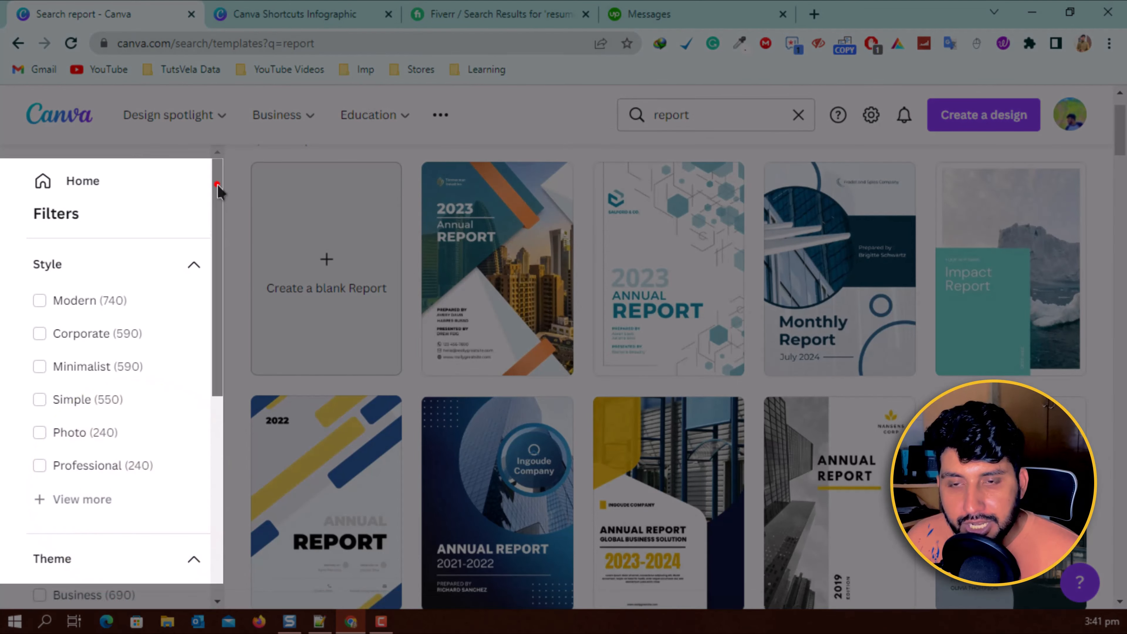
{"action": "left_click_drag", "start_coordinate": [215, 189], "coordinate": [221, 393]}
{"action": "mouse_move", "coordinate": [220, 488]}
{"action": "left_mouse_down"}
{"action": "mouse_move", "coordinate": [238, 187]}
{"action": "mouse_move", "coordinate": [215, 482]}
{"action": "left_mouse_up"}
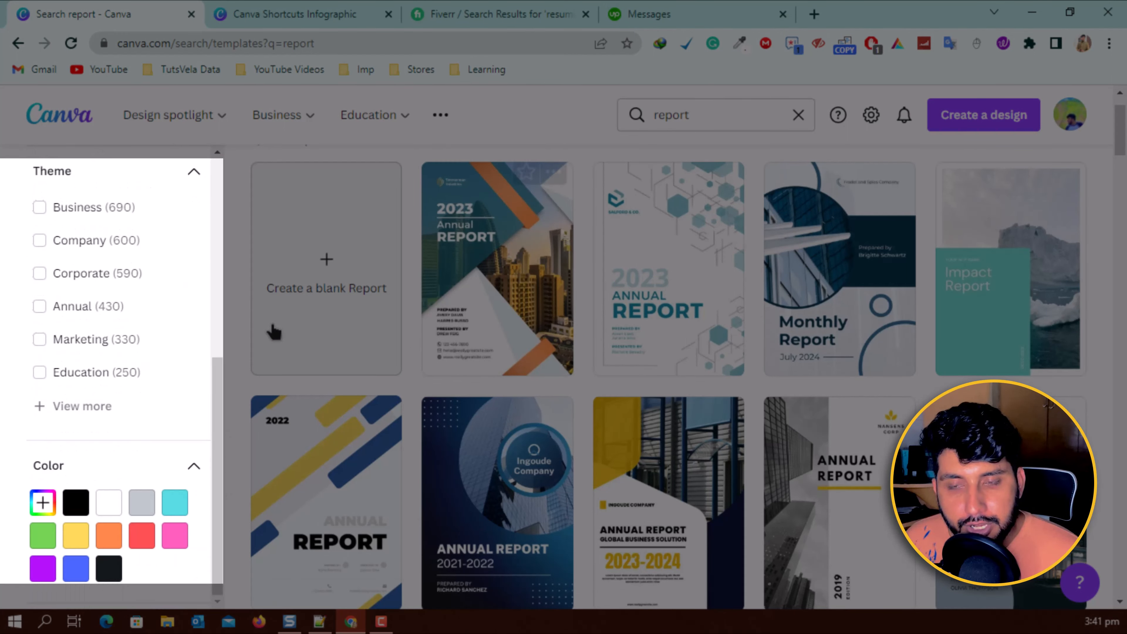
{"action": "left_click_drag", "start_coordinate": [220, 396], "coordinate": [221, 201]}
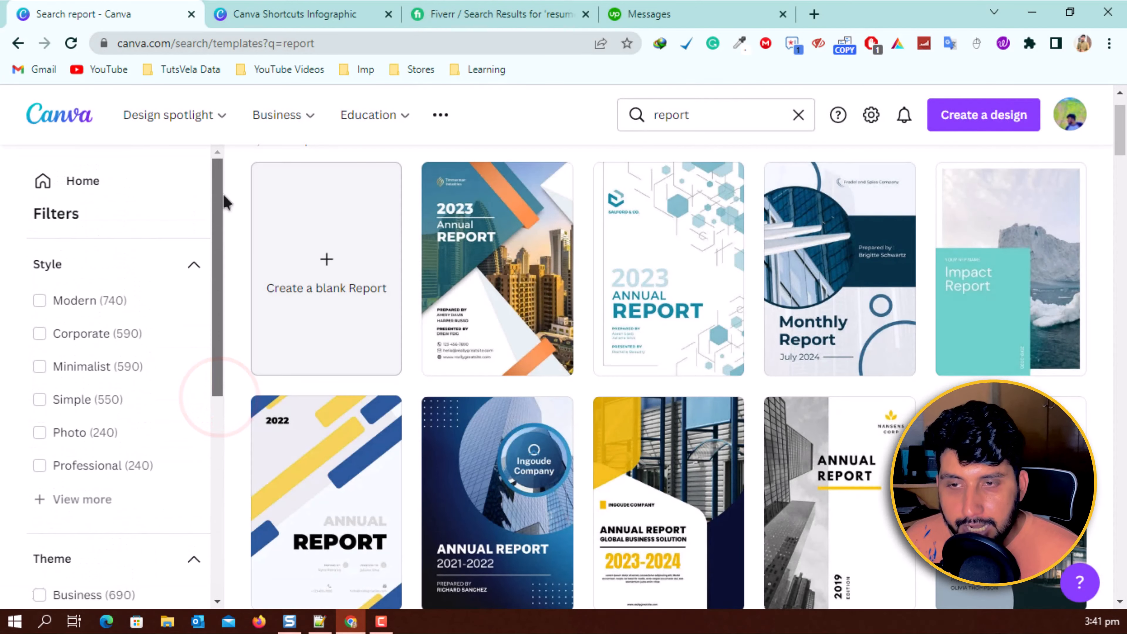
{"action": "left_click", "coordinate": [290, 206]}
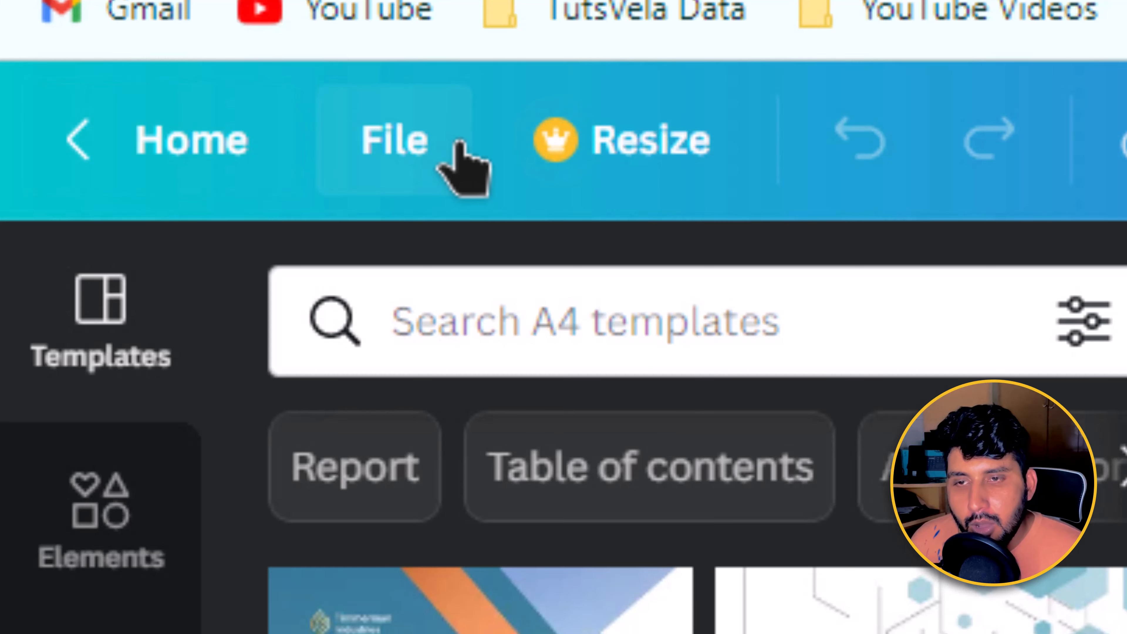
Try clearing the design's title in the file options
{"action": "left_click", "coordinate": [419, 141]}
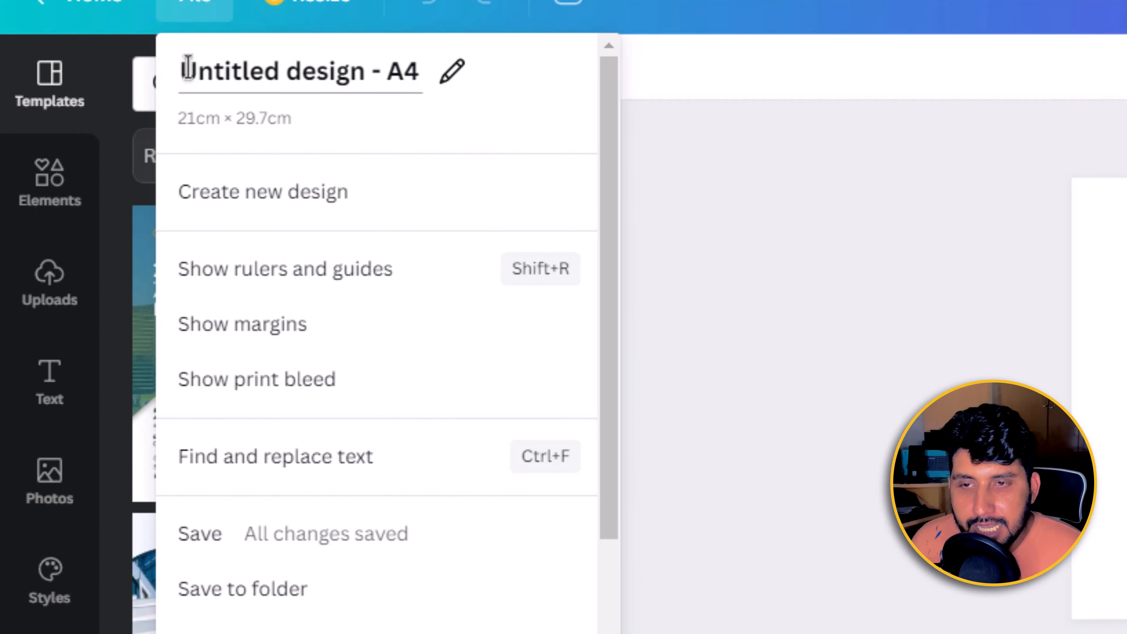
{"action": "left_click", "coordinate": [181, 68]}
{"action": "key", "text": "BackSpace"}
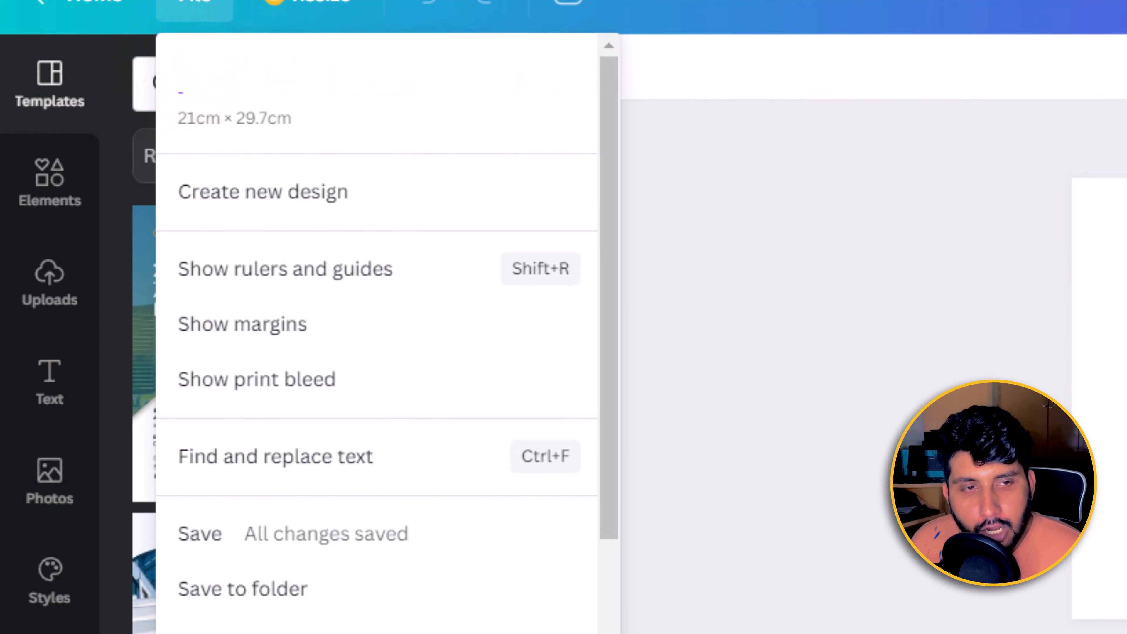
{"action": "left_click", "coordinate": [183, 118]}
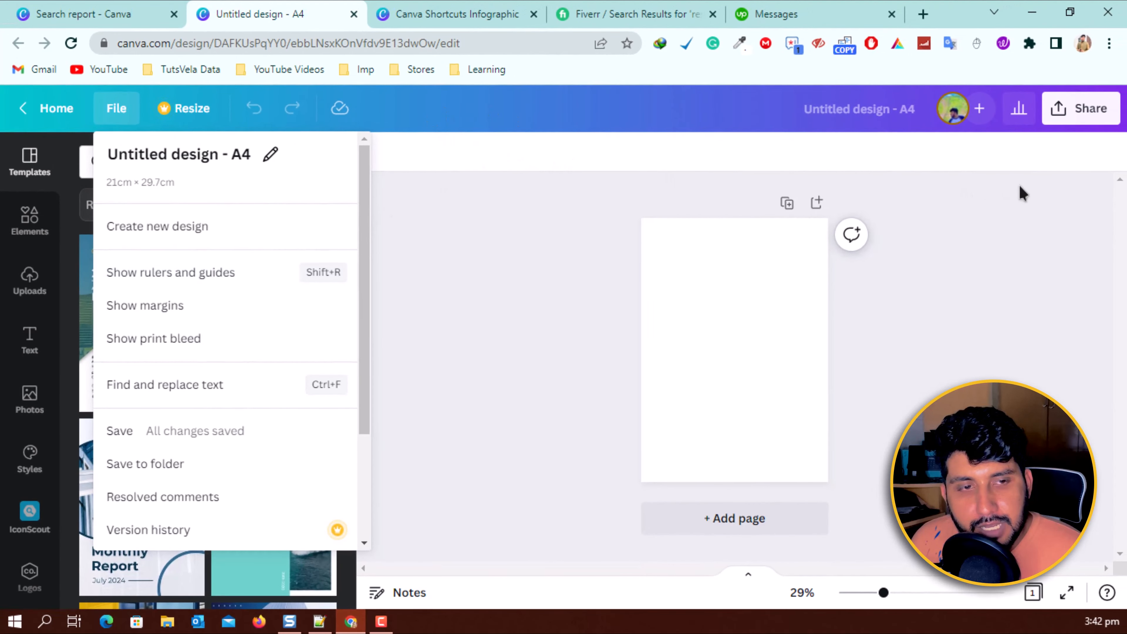
Show the rulers and guides, then turn the page margins on and off again
{"action": "left_click", "coordinate": [257, 269]}
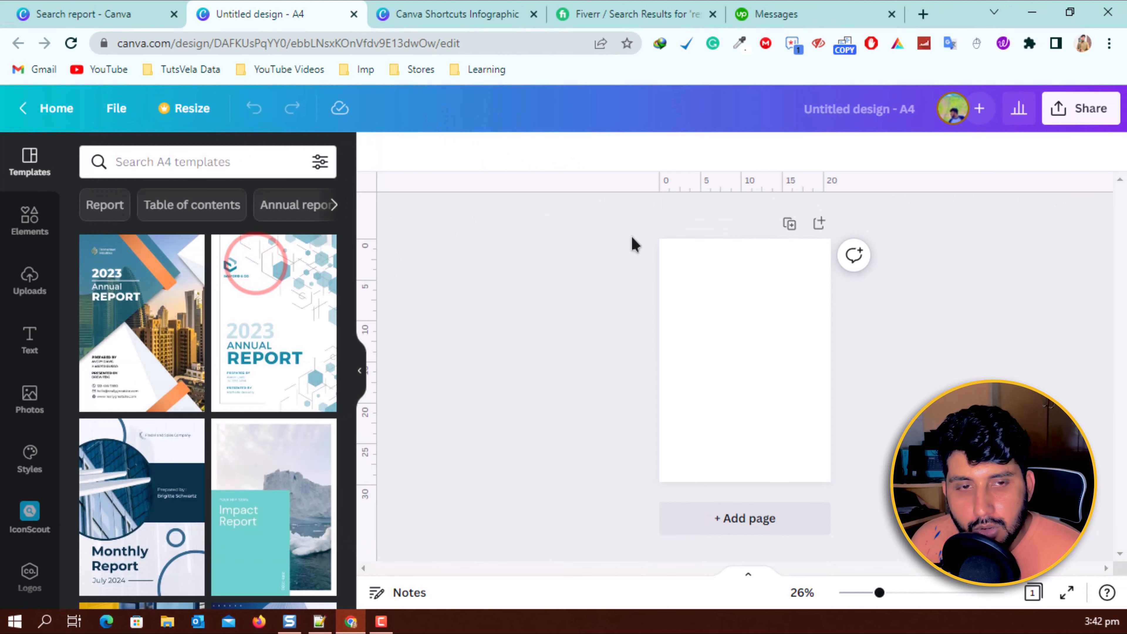
{"action": "left_click", "coordinate": [117, 108]}
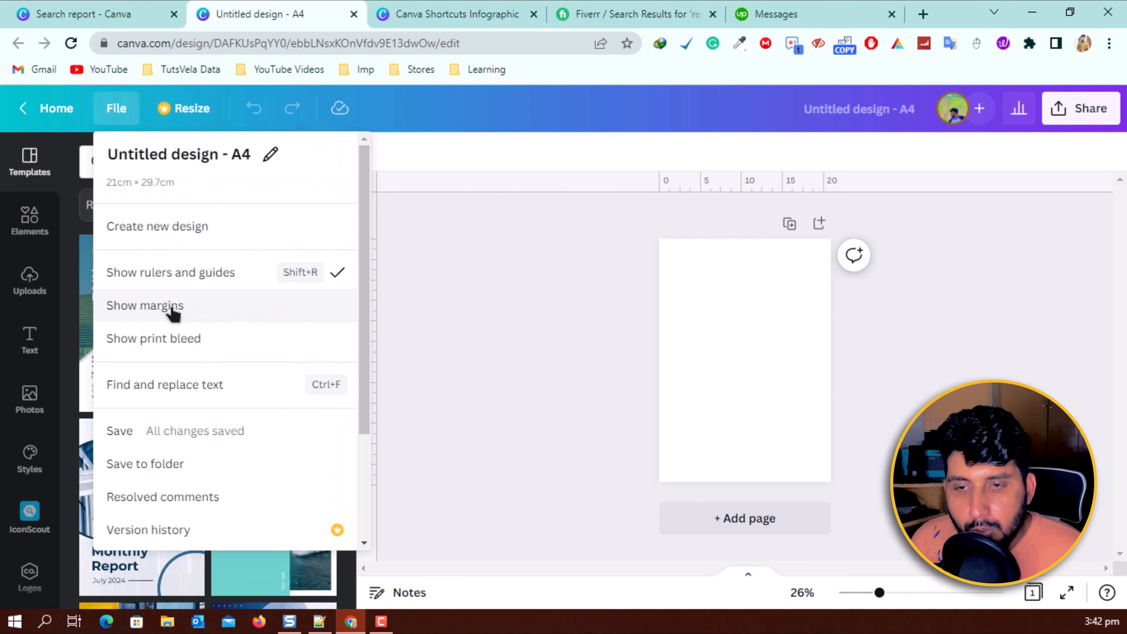
{"action": "left_click", "coordinate": [218, 309]}
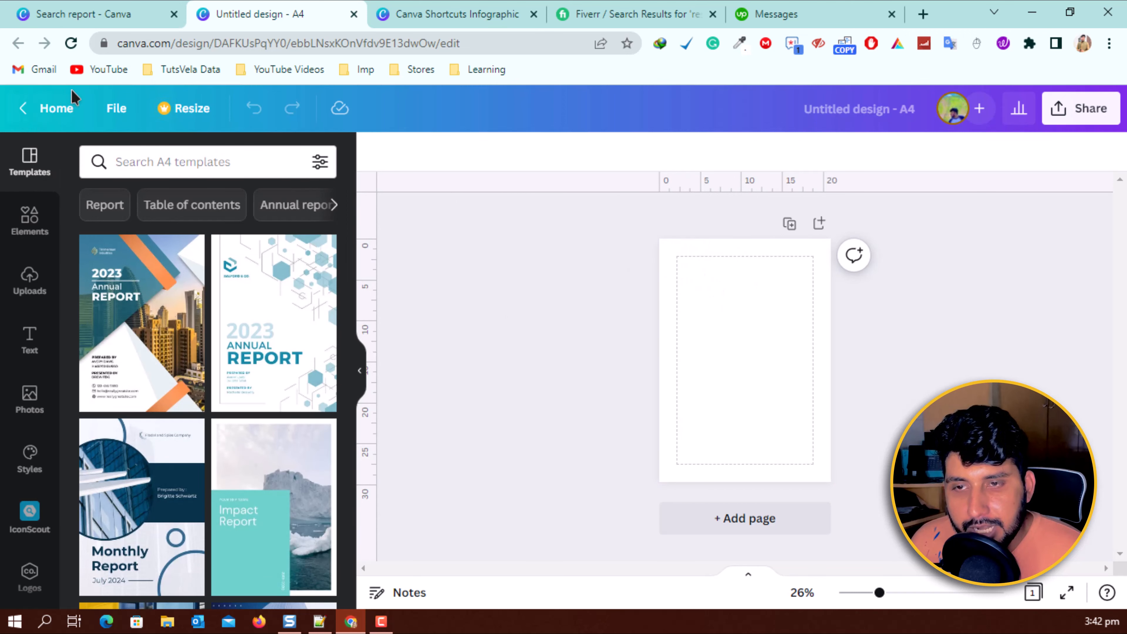
{"action": "left_click", "coordinate": [113, 108]}
{"action": "left_click", "coordinate": [220, 312]}
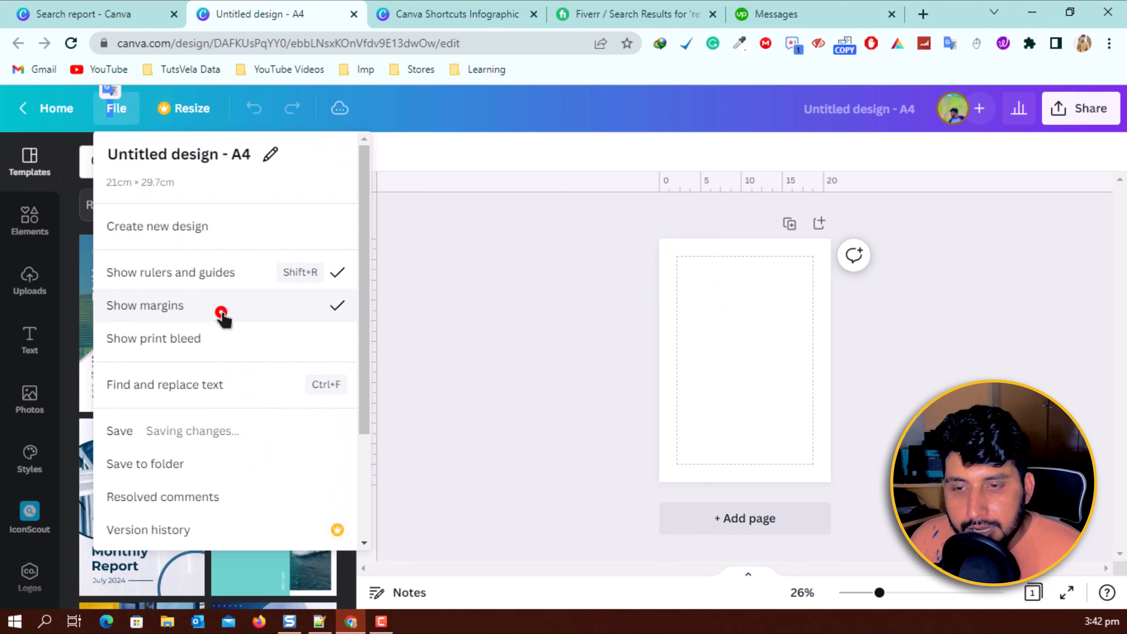
Turn on the print bleed to preview it on the page, then turn it off again
{"action": "left_click", "coordinate": [103, 107]}
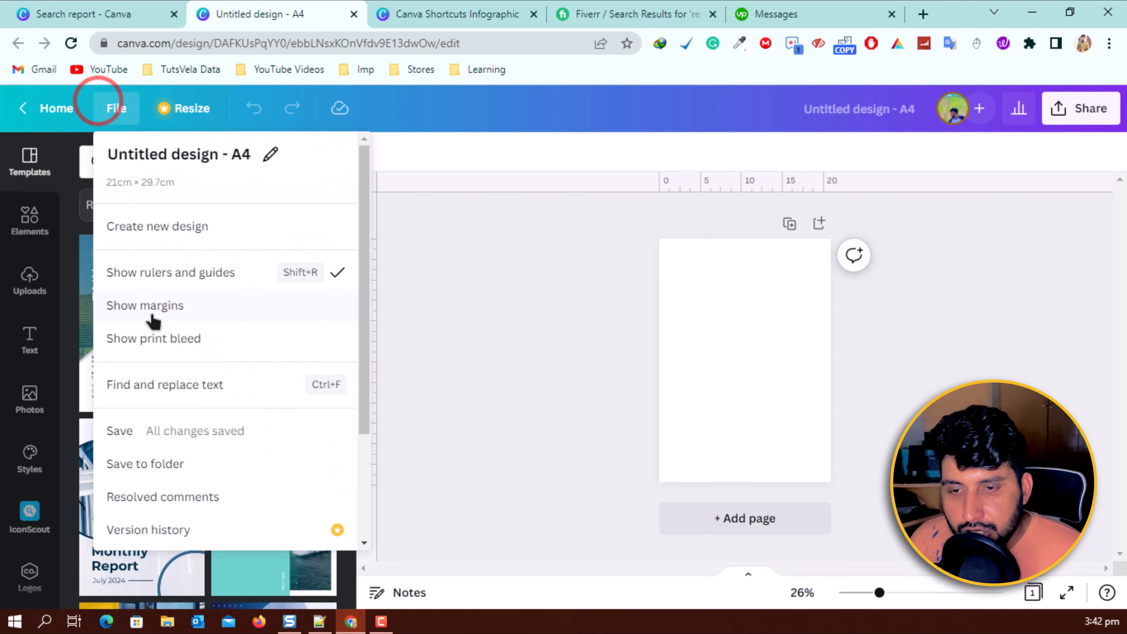
{"action": "left_click", "coordinate": [142, 334]}
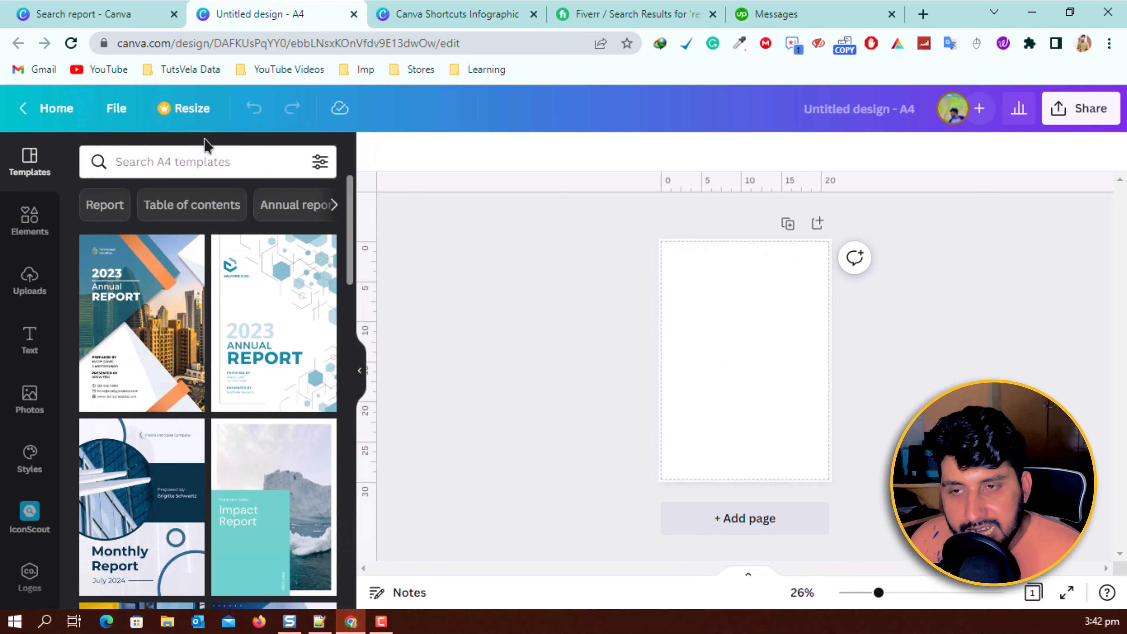
{"action": "left_click", "coordinate": [132, 110]}
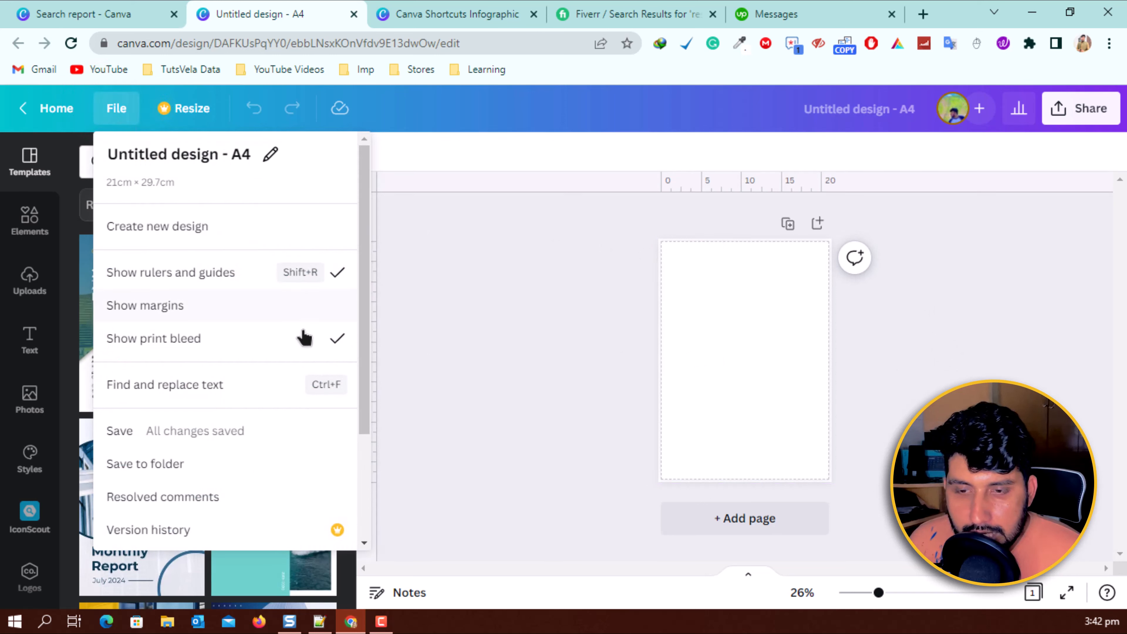
{"action": "left_click", "coordinate": [260, 341]}
Review the remaining file options and the Resize settings, then close them without changing the design
{"action": "left_click", "coordinate": [113, 108]}
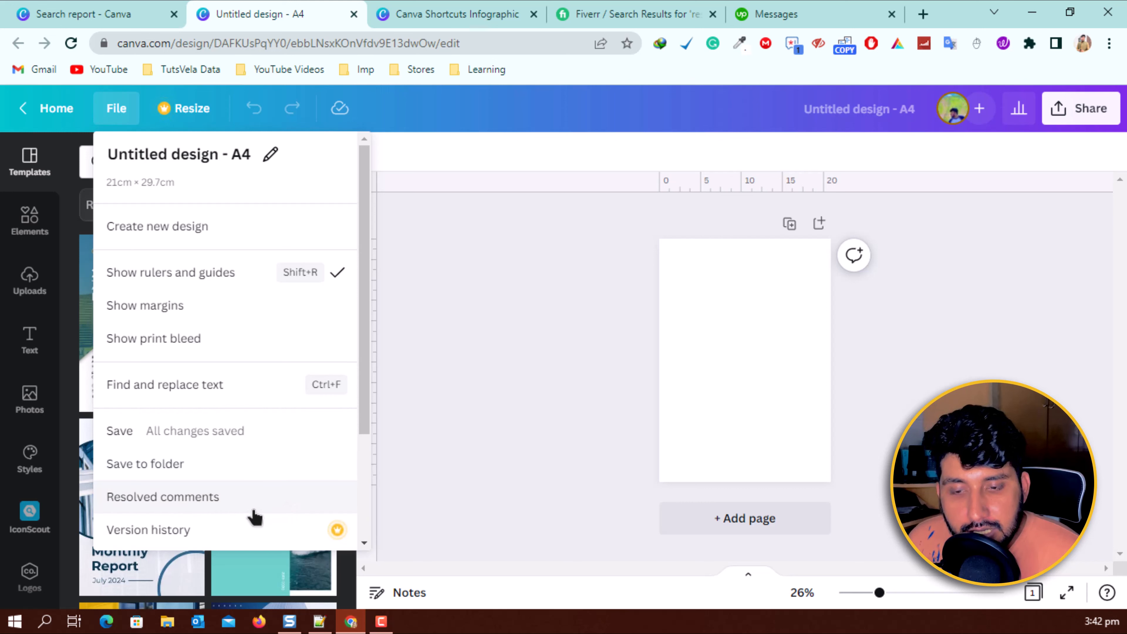
{"action": "scroll", "coordinate": [180, 533], "scroll_direction": "down", "scroll_amount": 3}
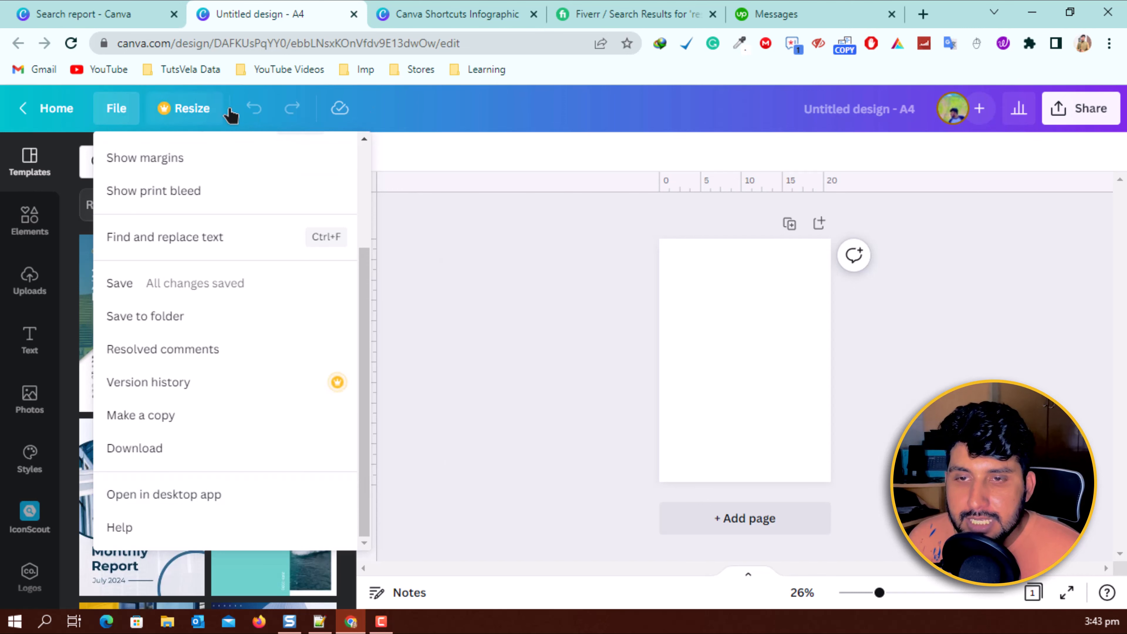
{"action": "left_click", "coordinate": [542, 138]}
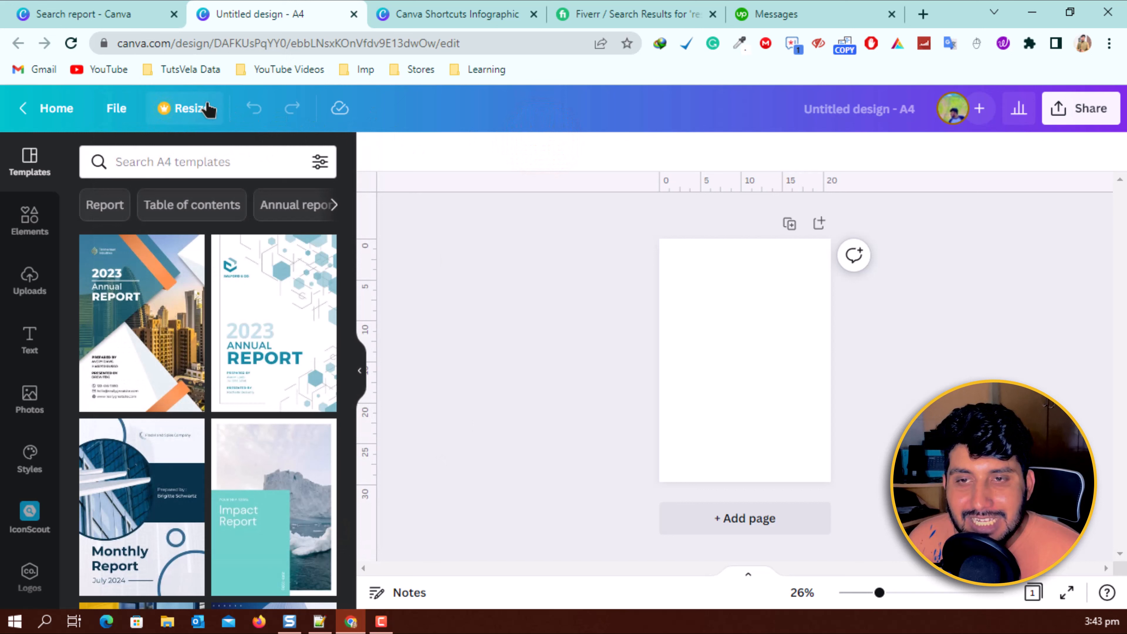
{"action": "left_click", "coordinate": [206, 106]}
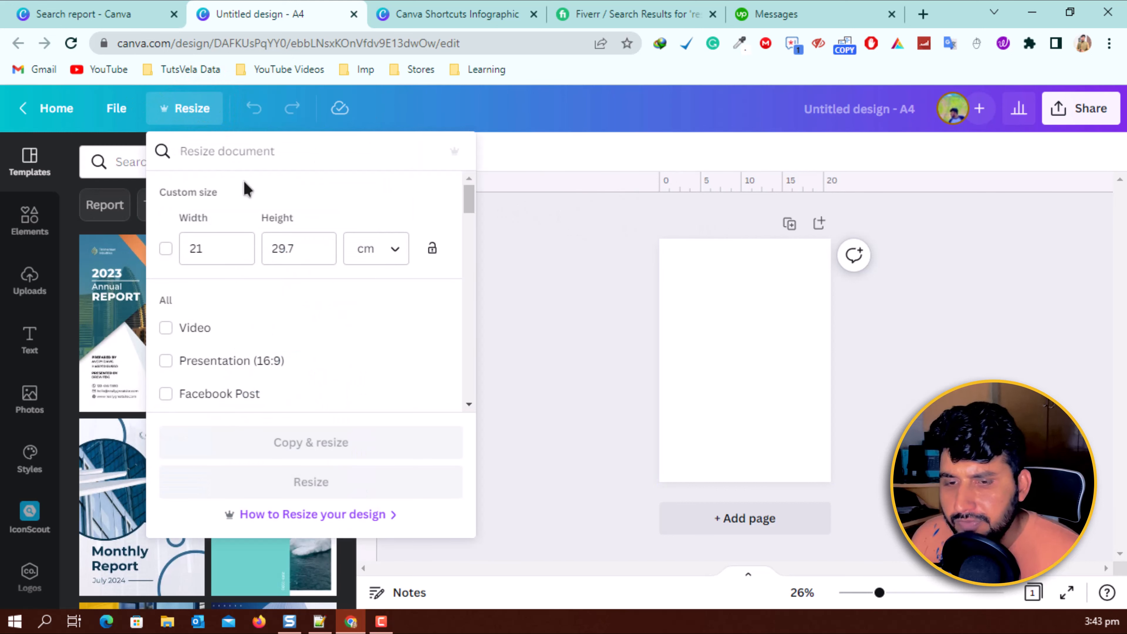
{"action": "left_click", "coordinate": [563, 257]}
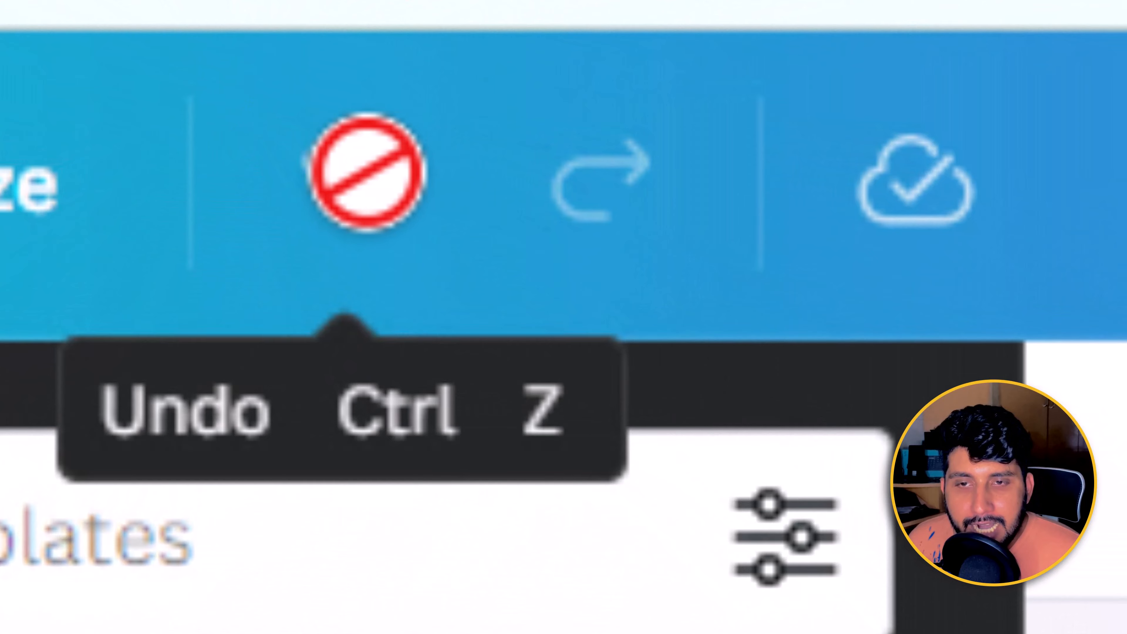
{"action": "left_click", "coordinate": [403, 252]}
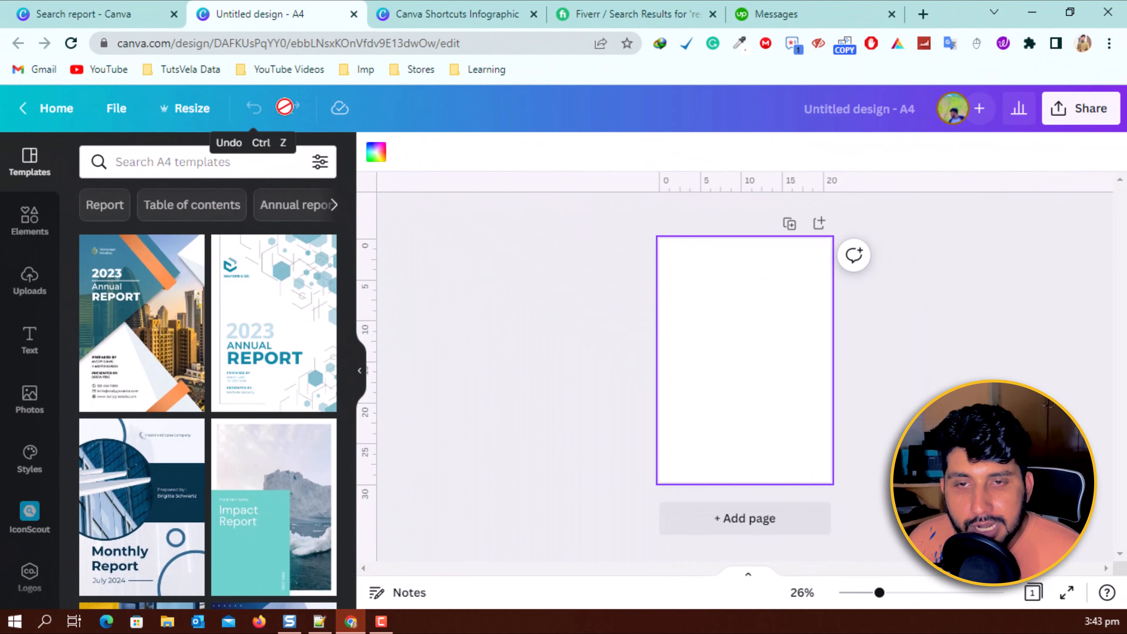
Hide the rulers and guides around the blank page
{"action": "left_click", "coordinate": [116, 108]}
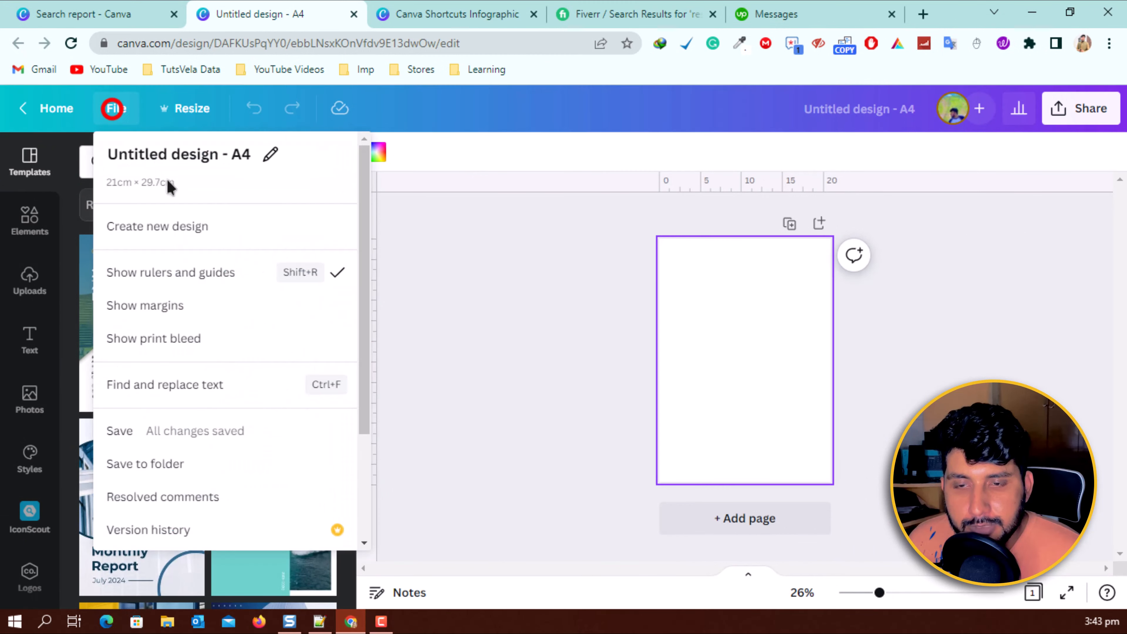
{"action": "left_click", "coordinate": [298, 273]}
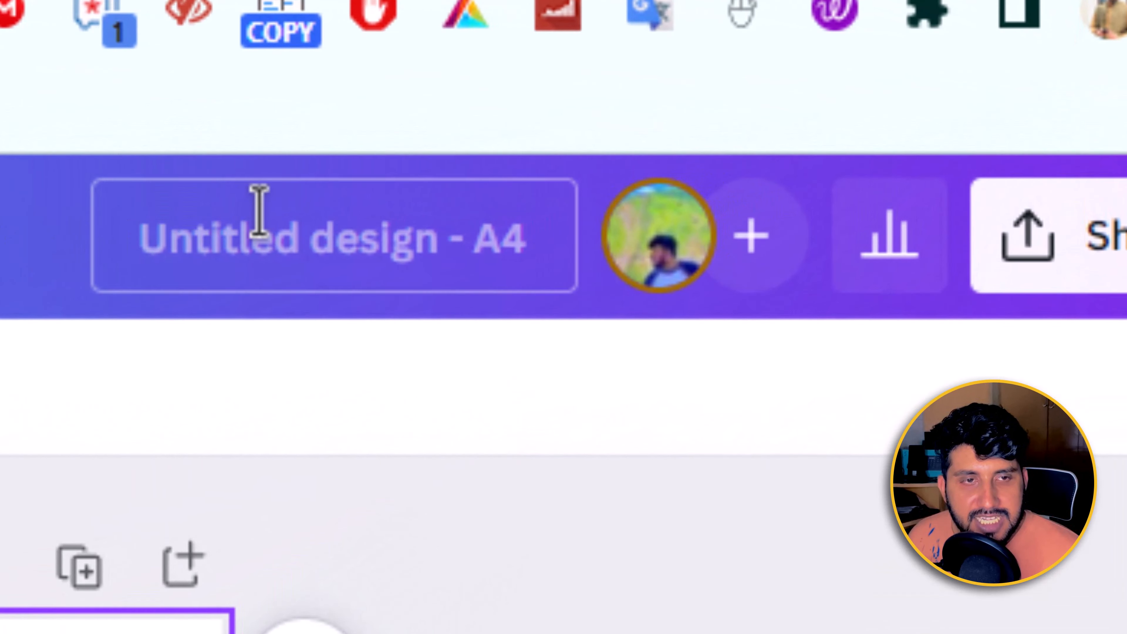
Try clearing the design title in the editor header, then view the options for sharing the design with people
{"action": "left_click", "coordinate": [261, 222]}
{"action": "key", "text": "BackSpace"}
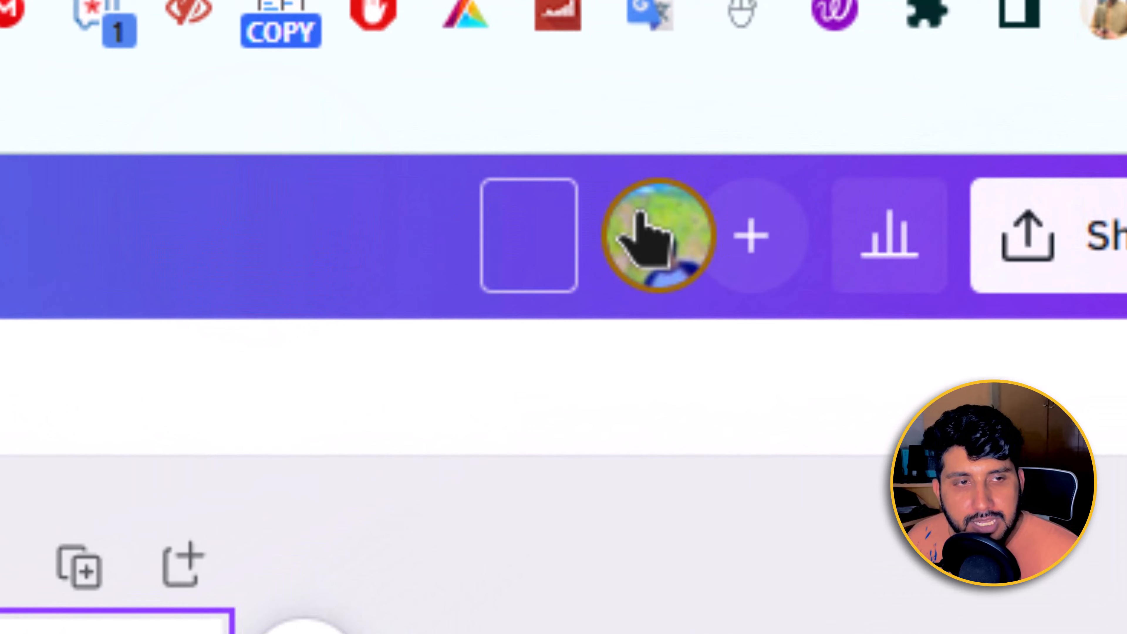
{"action": "left_click", "coordinate": [646, 245]}
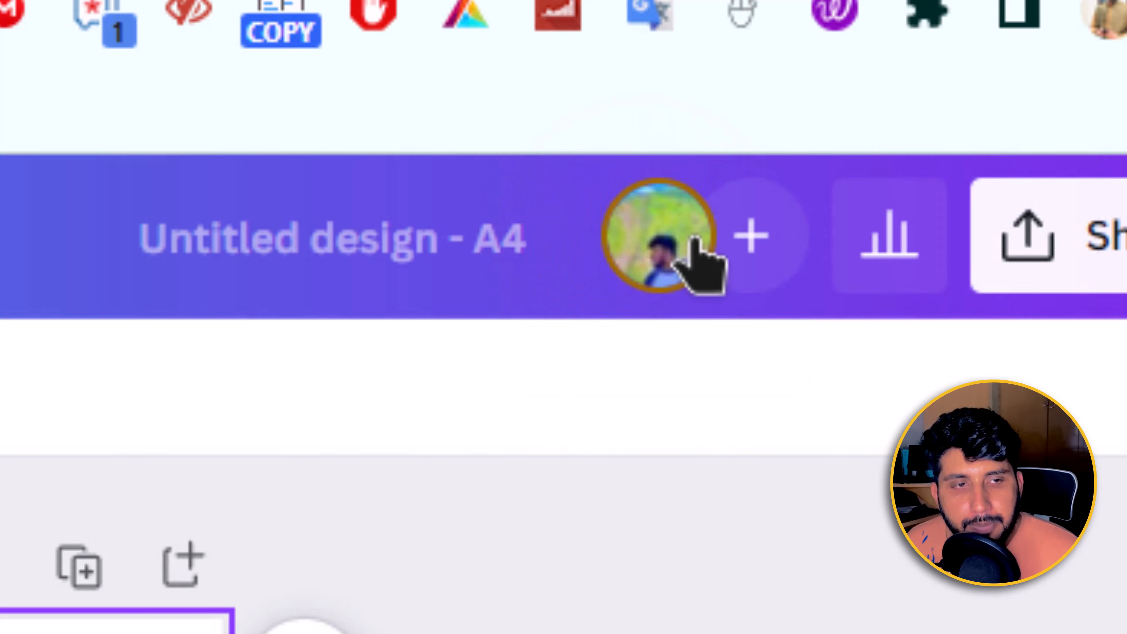
{"action": "left_click", "coordinate": [750, 239]}
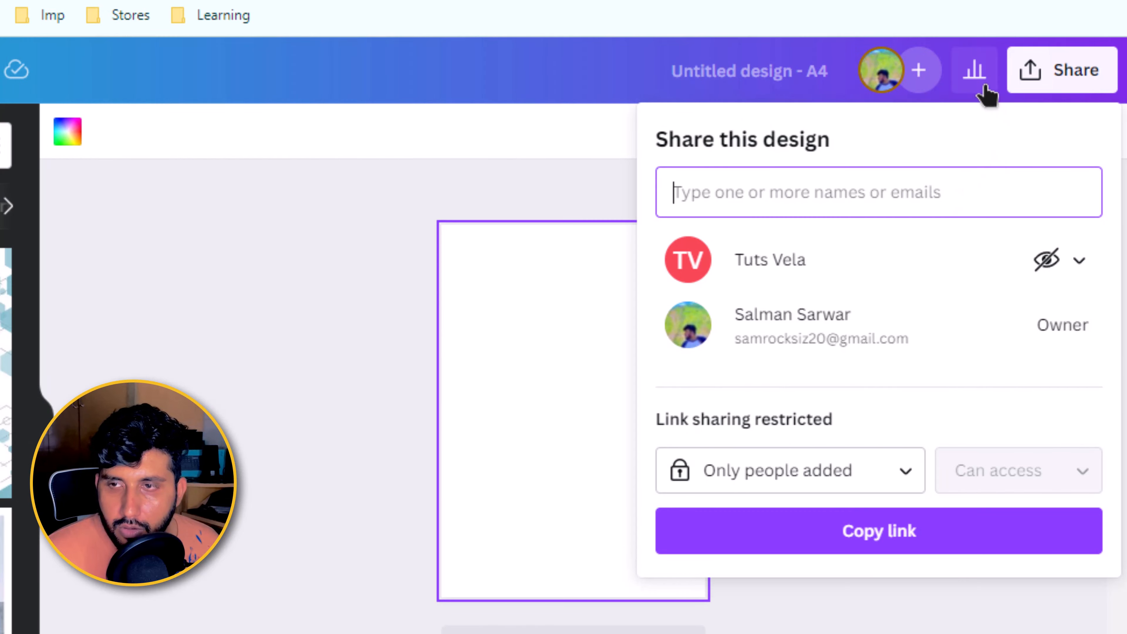
Review the design's view Insights and the Share options, then close them without sharing anything
{"action": "left_click", "coordinate": [530, 164]}
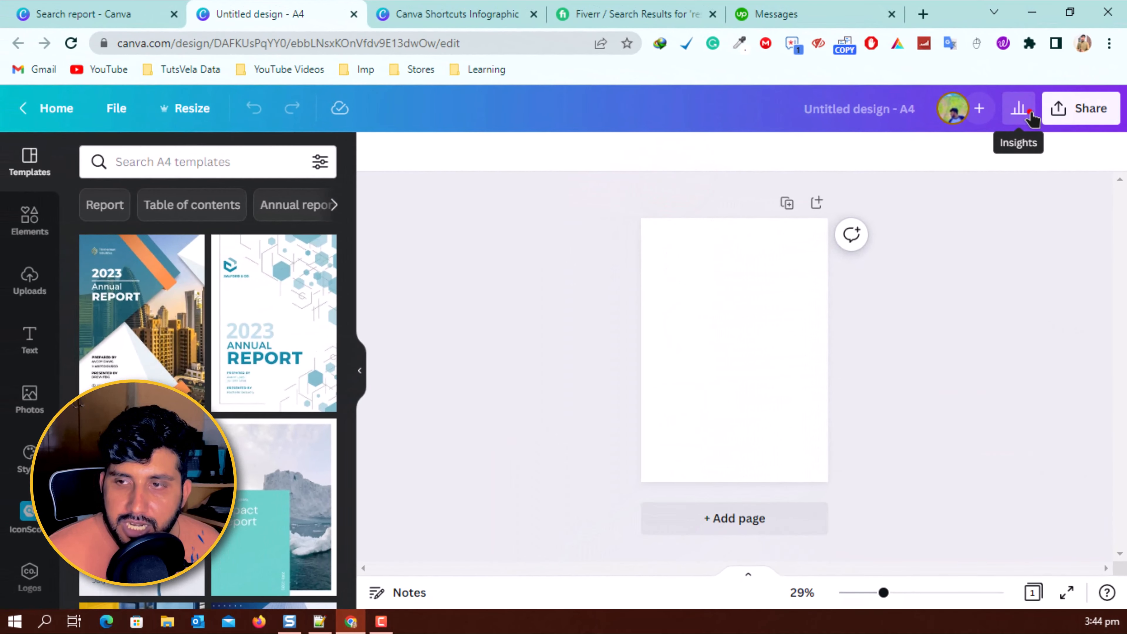
{"action": "left_click", "coordinate": [994, 82]}
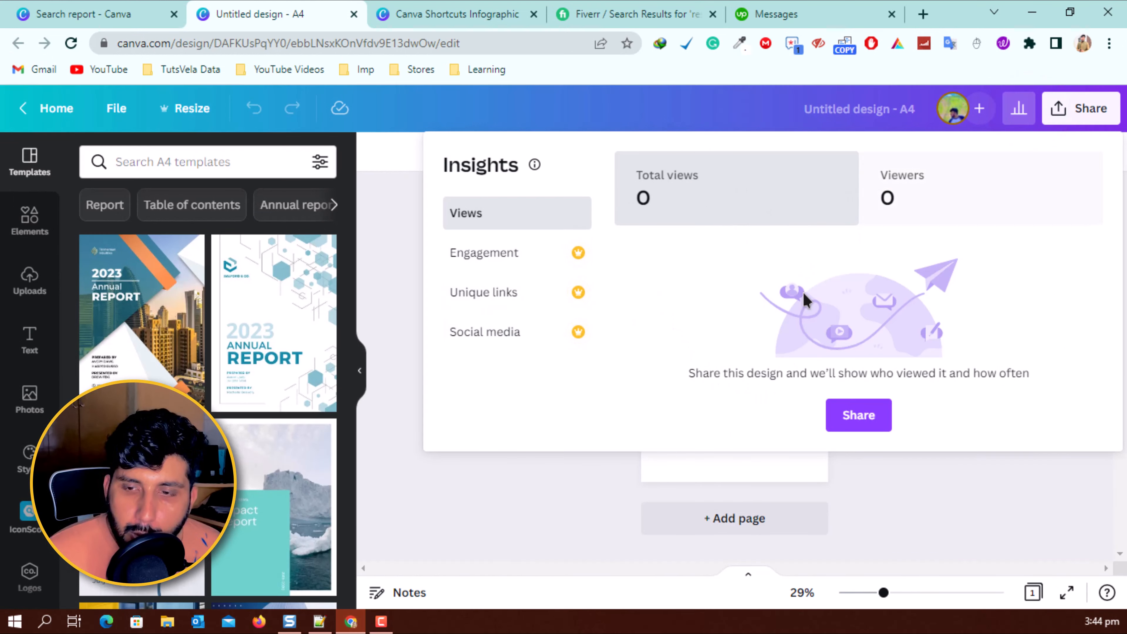
{"action": "left_click", "coordinate": [1079, 529]}
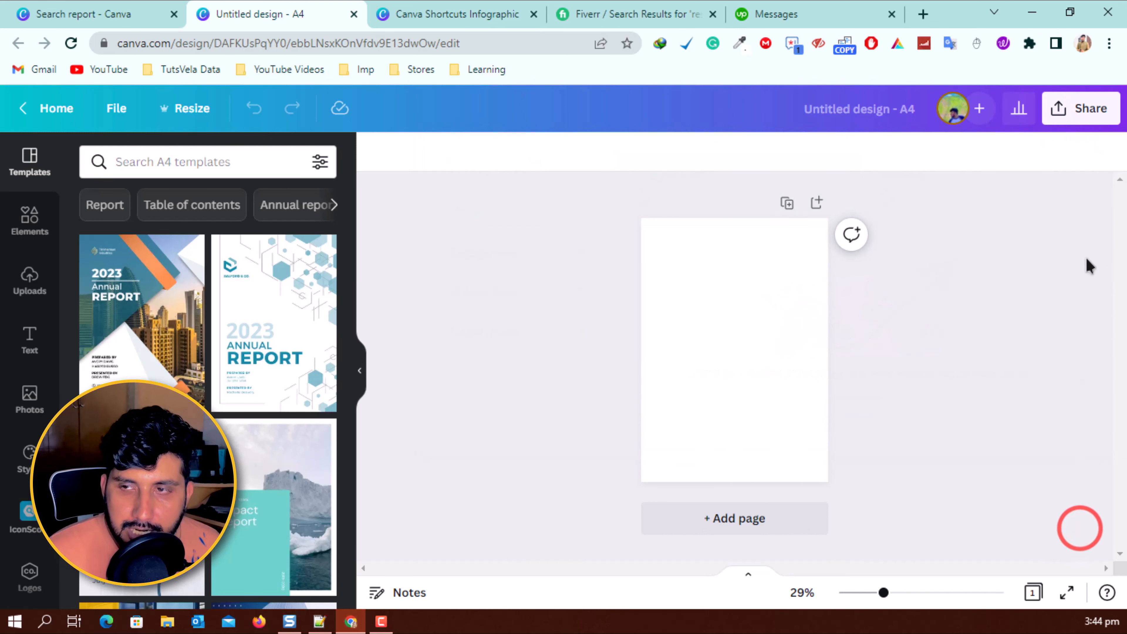
{"action": "left_click", "coordinate": [1083, 109]}
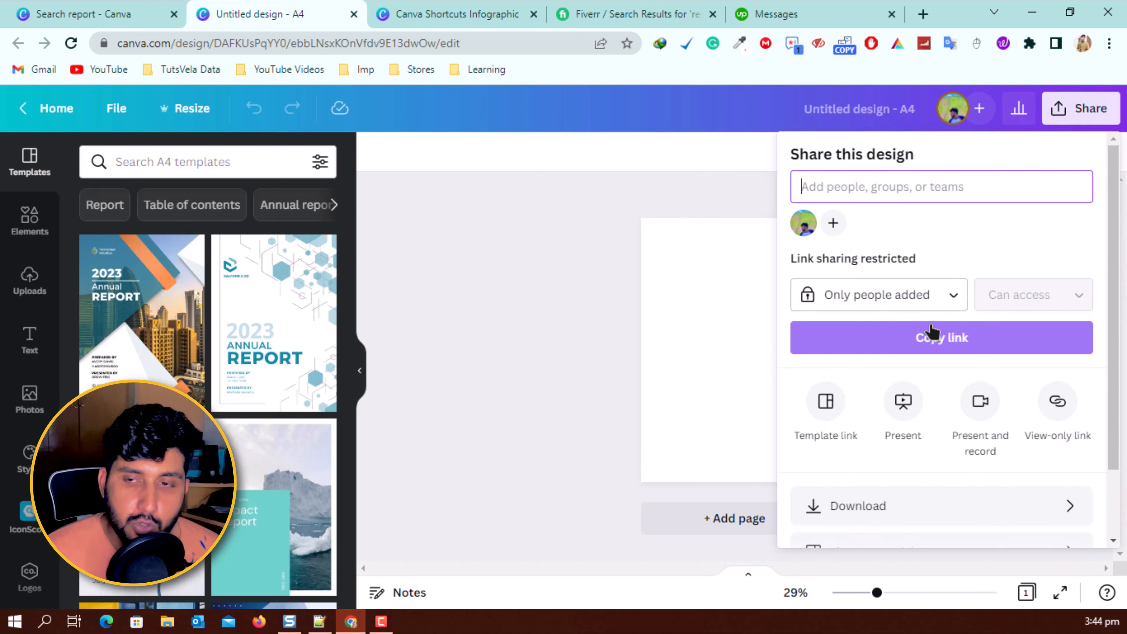
{"action": "left_click", "coordinate": [602, 273]}
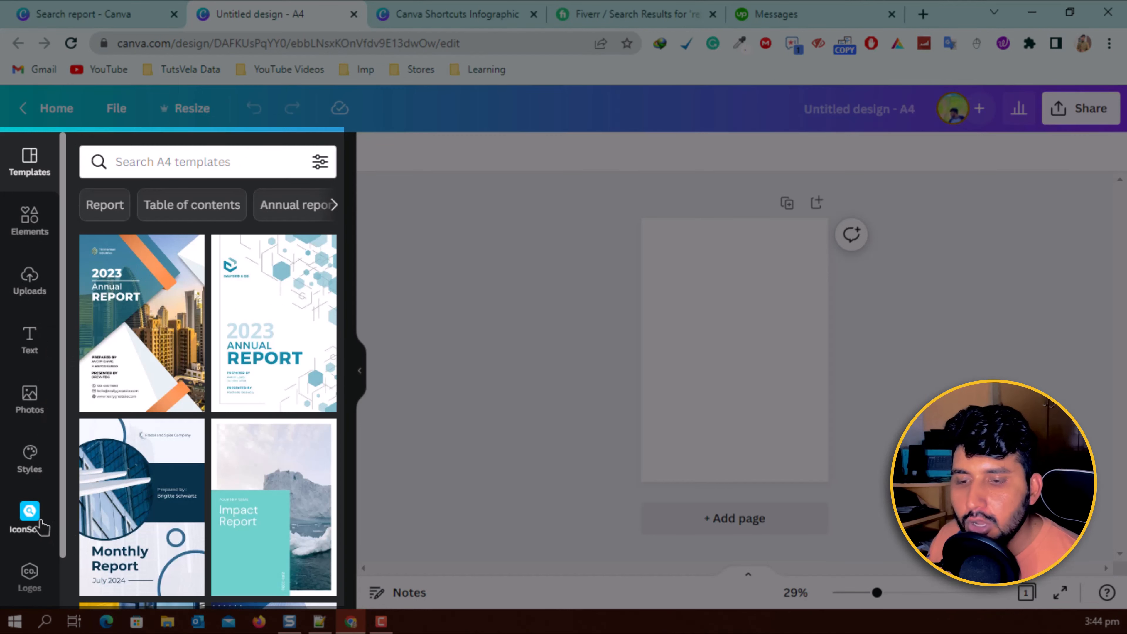
Look through the additional Canva apps and content sources, then return to the A4 templates
{"action": "scroll", "coordinate": [42, 528], "scroll_direction": "down", "scroll_amount": 2}
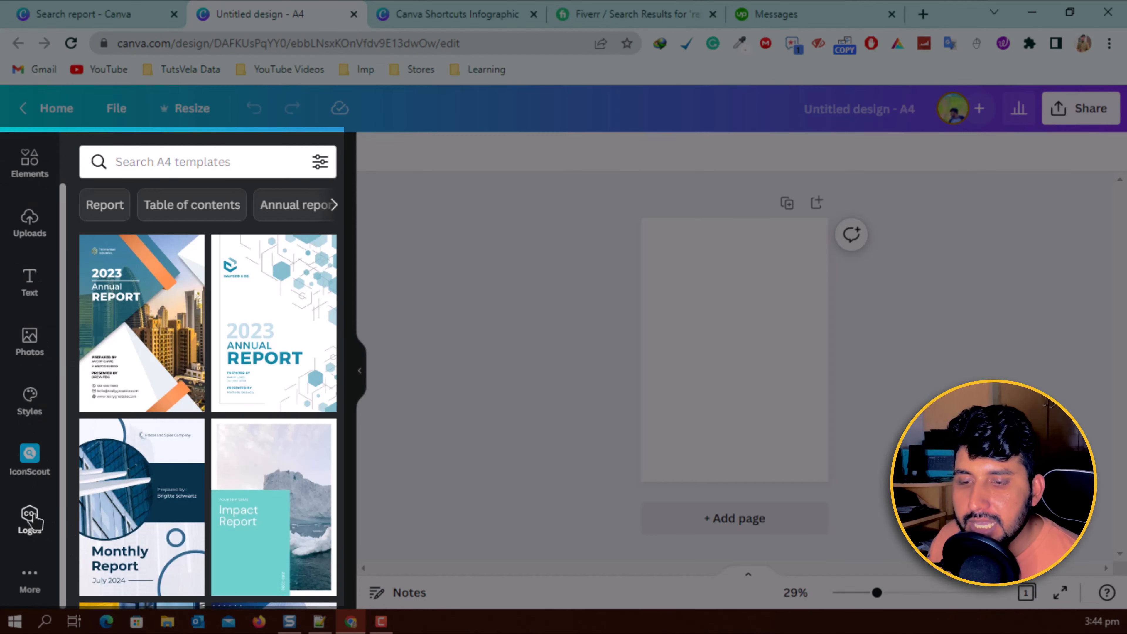
{"action": "left_click", "coordinate": [36, 590]}
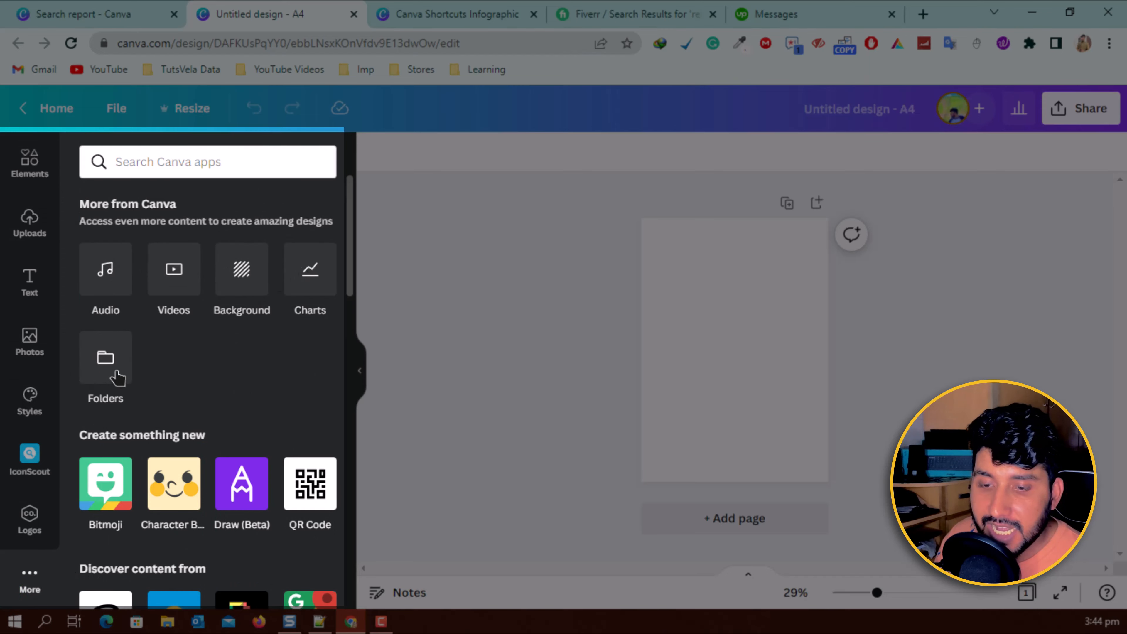
{"action": "scroll", "coordinate": [118, 378], "scroll_direction": "down", "scroll_amount": 7}
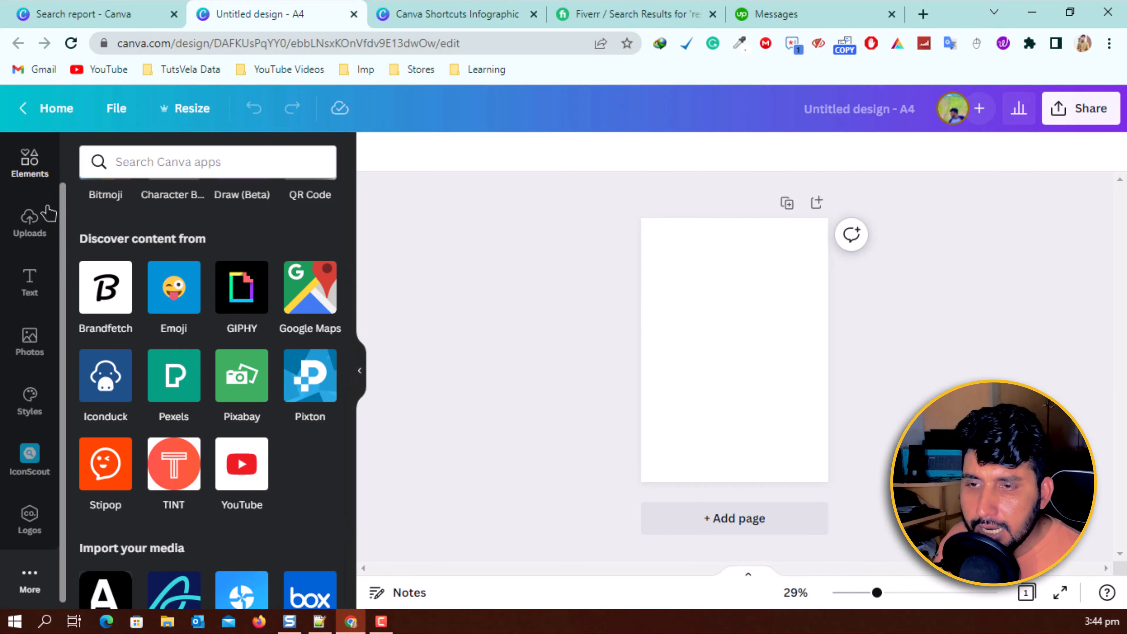
{"action": "scroll", "coordinate": [45, 231], "scroll_direction": "up", "scroll_amount": 2}
{"action": "left_click", "coordinate": [30, 165]}
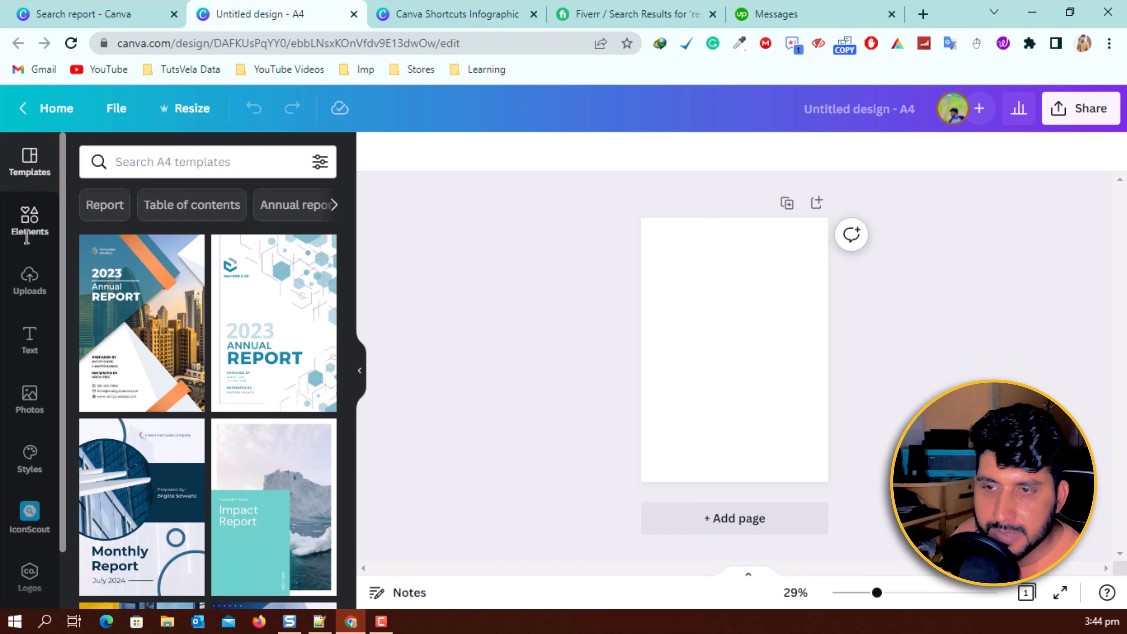
Examine the Elements, Uploads, Text and Photos collections, plus the color palettes, font sets and combinations under Styles
{"action": "left_click", "coordinate": [27, 236]}
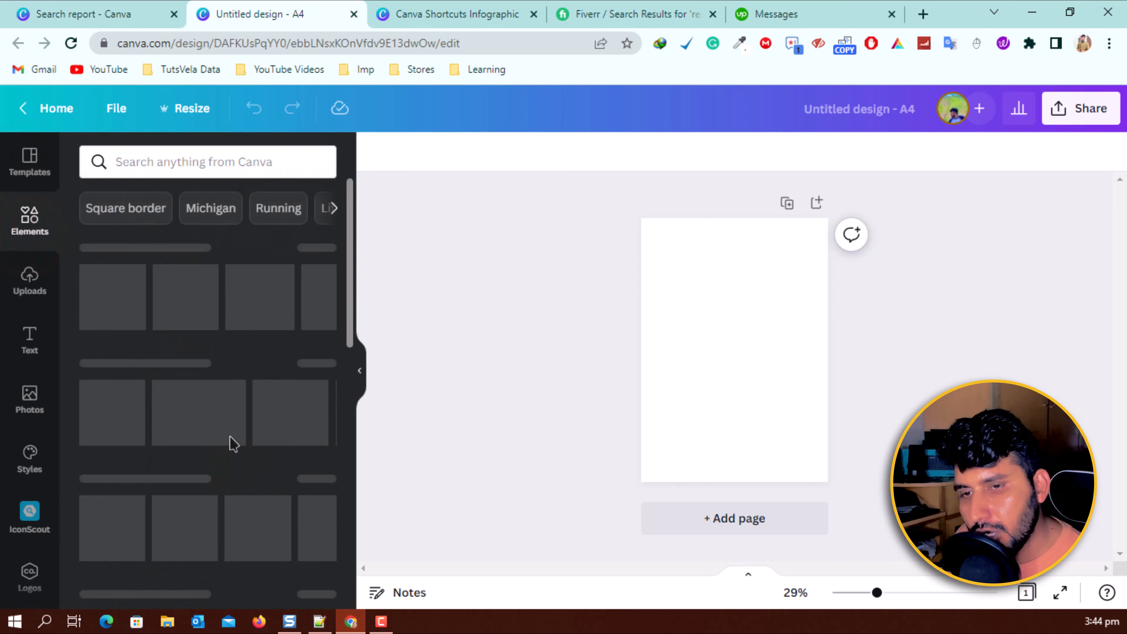
{"action": "left_click", "coordinate": [30, 279]}
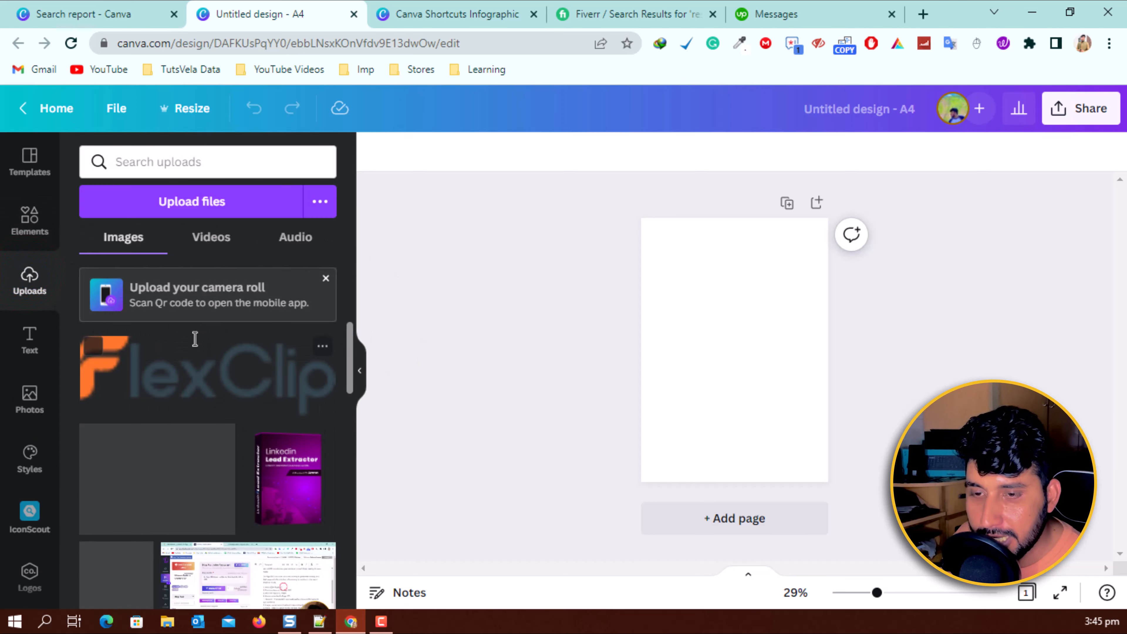
{"action": "left_click", "coordinate": [30, 339]}
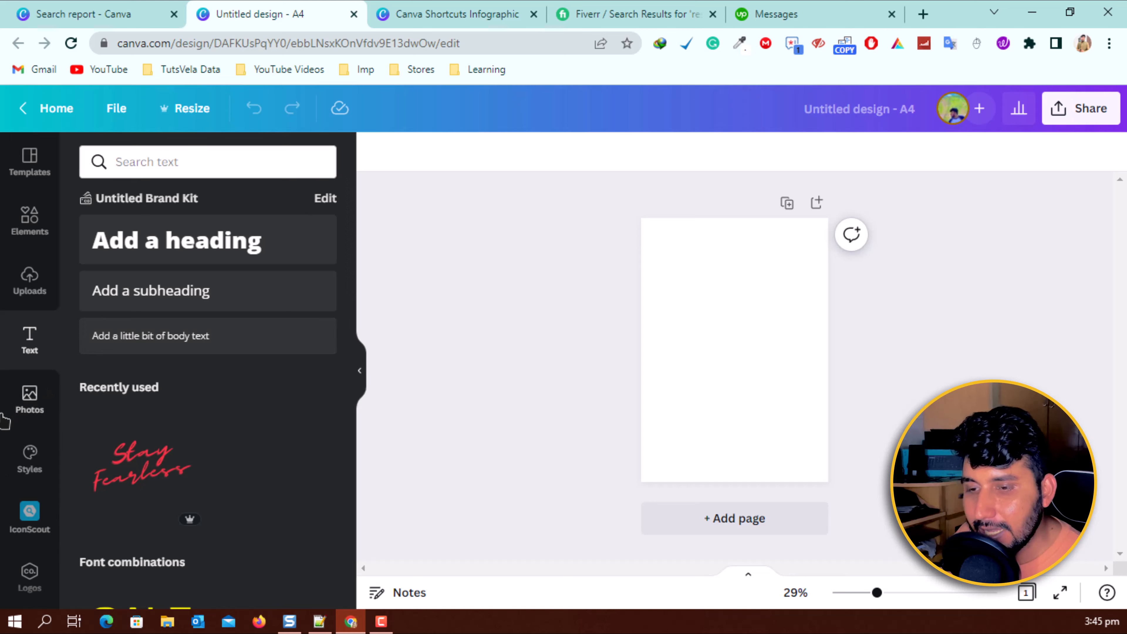
{"action": "left_click", "coordinate": [23, 404]}
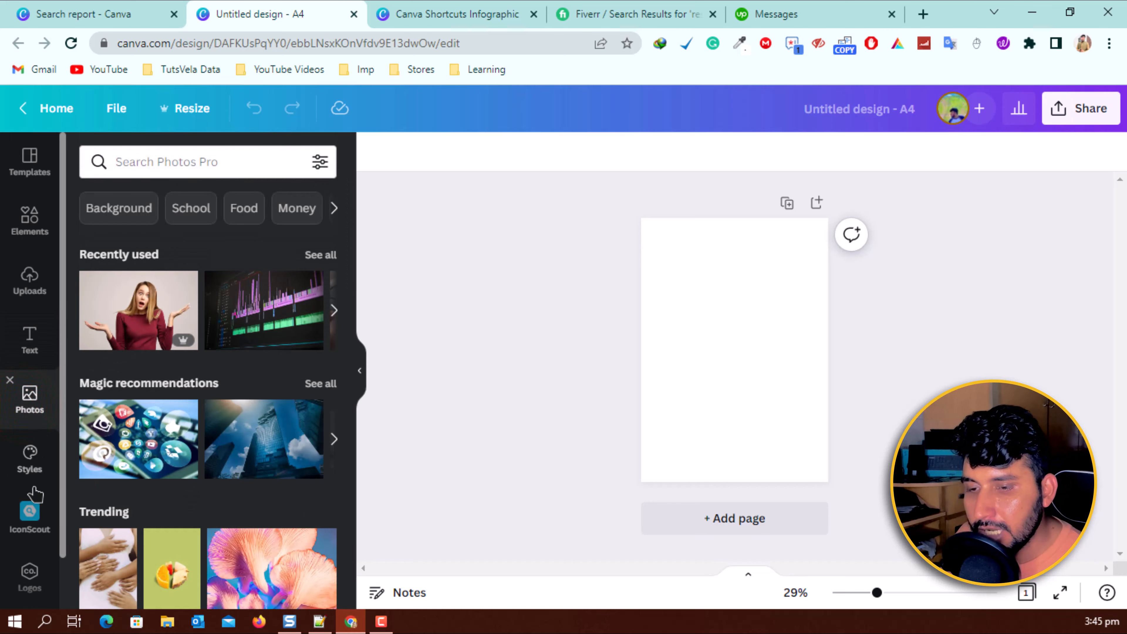
{"action": "left_click", "coordinate": [30, 459]}
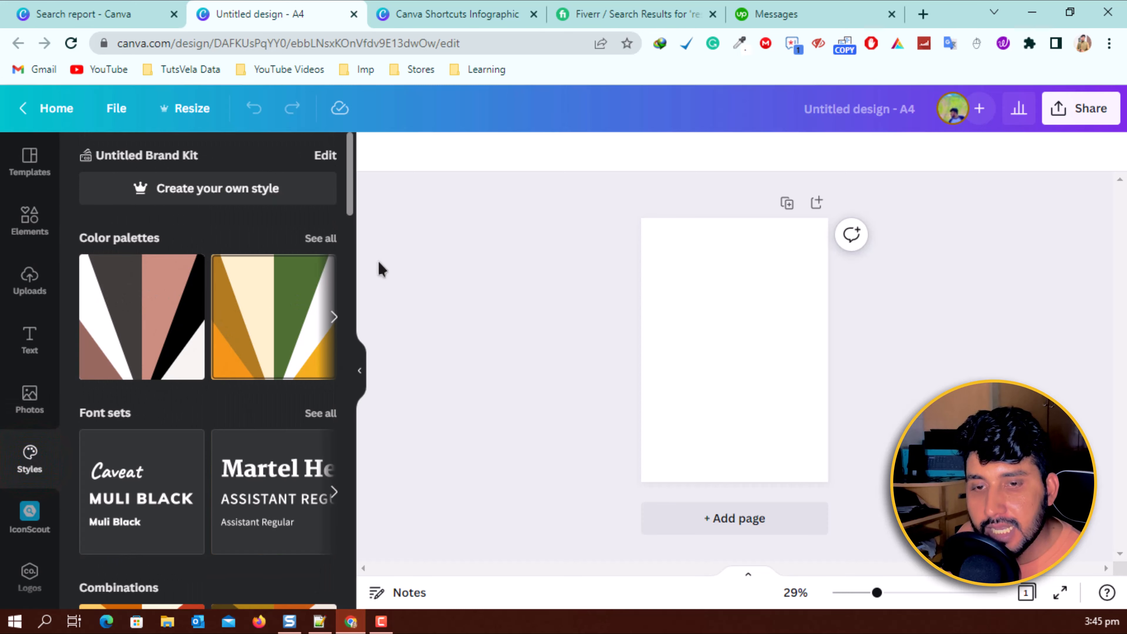
{"action": "scroll", "coordinate": [151, 347], "scroll_direction": "down", "scroll_amount": 4}
{"action": "scroll", "coordinate": [153, 356], "scroll_direction": "down", "scroll_amount": 6}
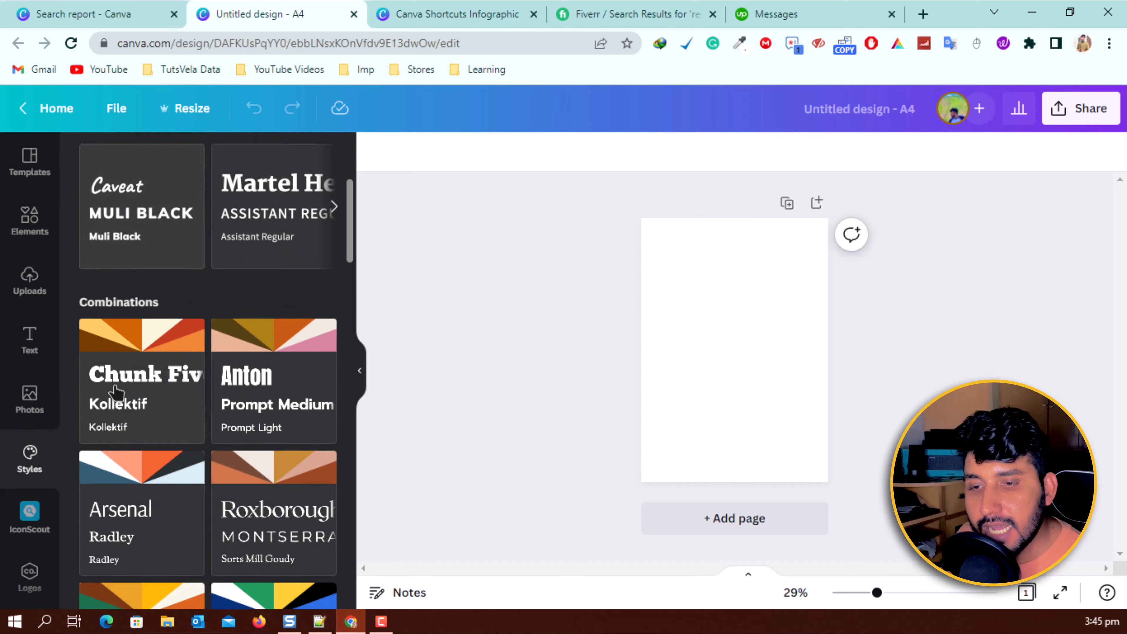
{"action": "scroll", "coordinate": [9, 445], "scroll_direction": "down", "scroll_amount": 2}
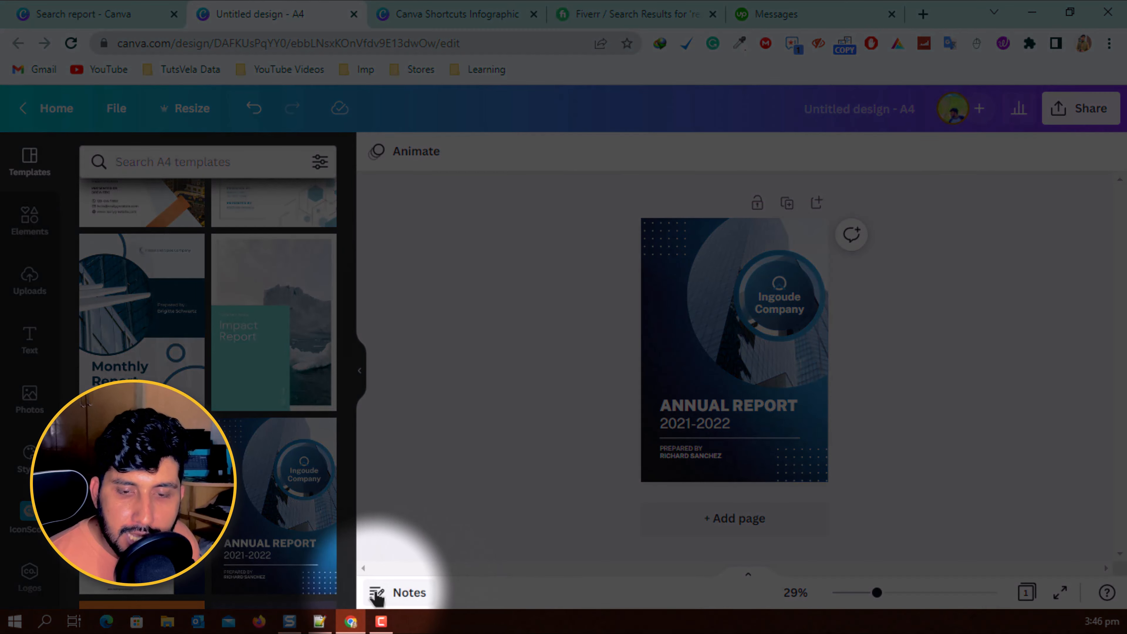
Enlarge the page view to 36%, preview the annual report cover in full screen, and return to the editor
{"action": "left_click", "coordinate": [877, 593]}
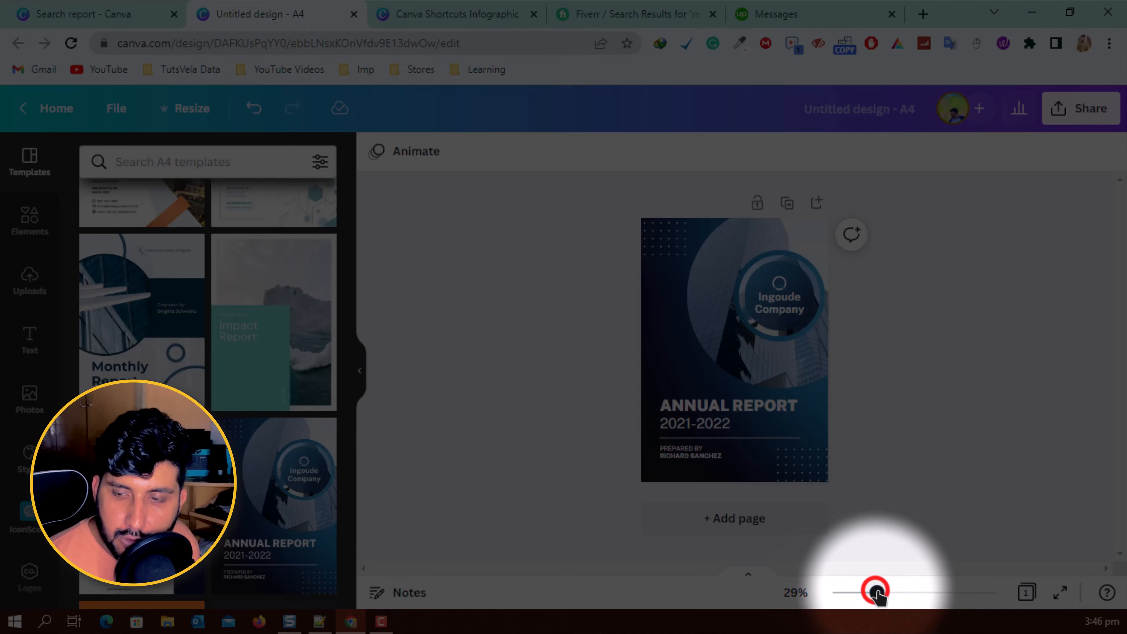
{"action": "left_click_drag", "start_coordinate": [877, 593], "coordinate": [887, 593]}
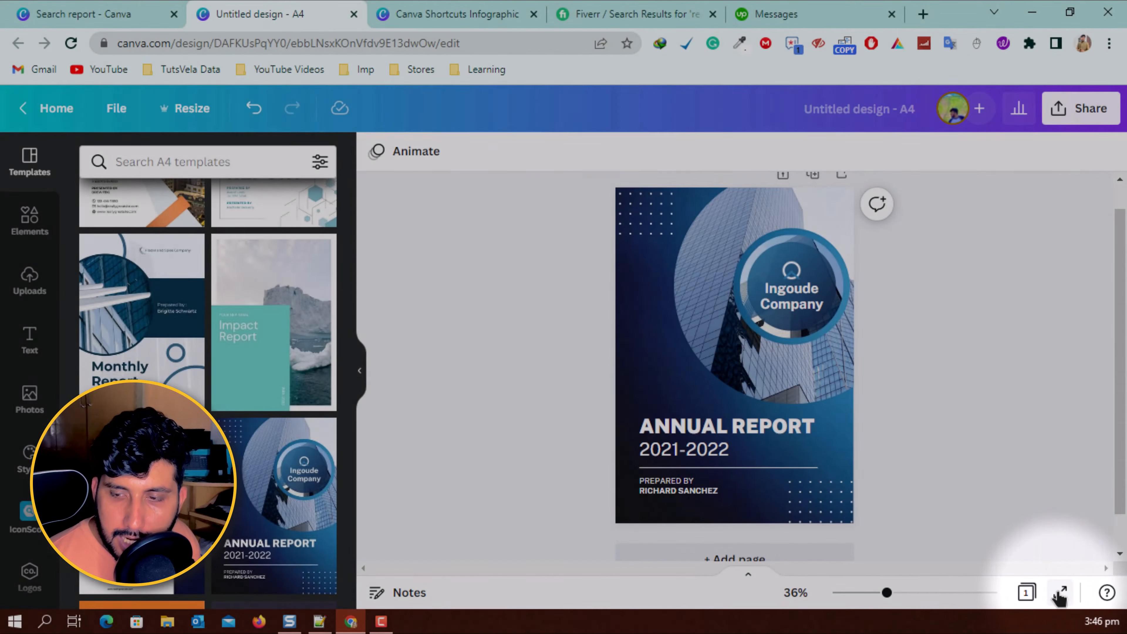
{"action": "left_click", "coordinate": [1061, 592]}
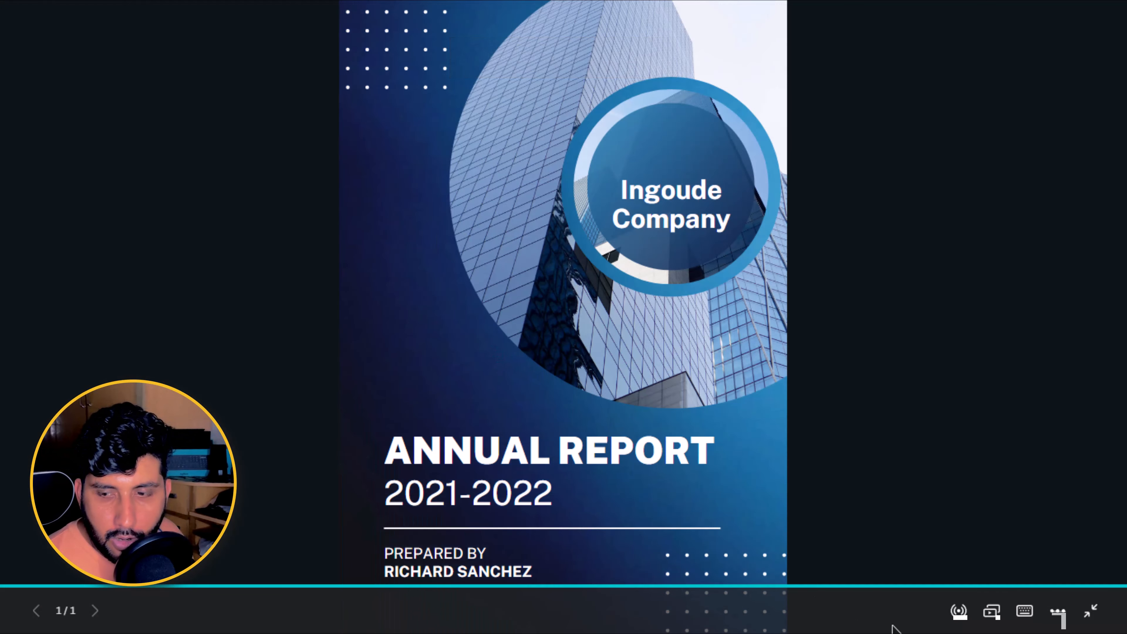
{"action": "left_click", "coordinate": [1091, 610]}
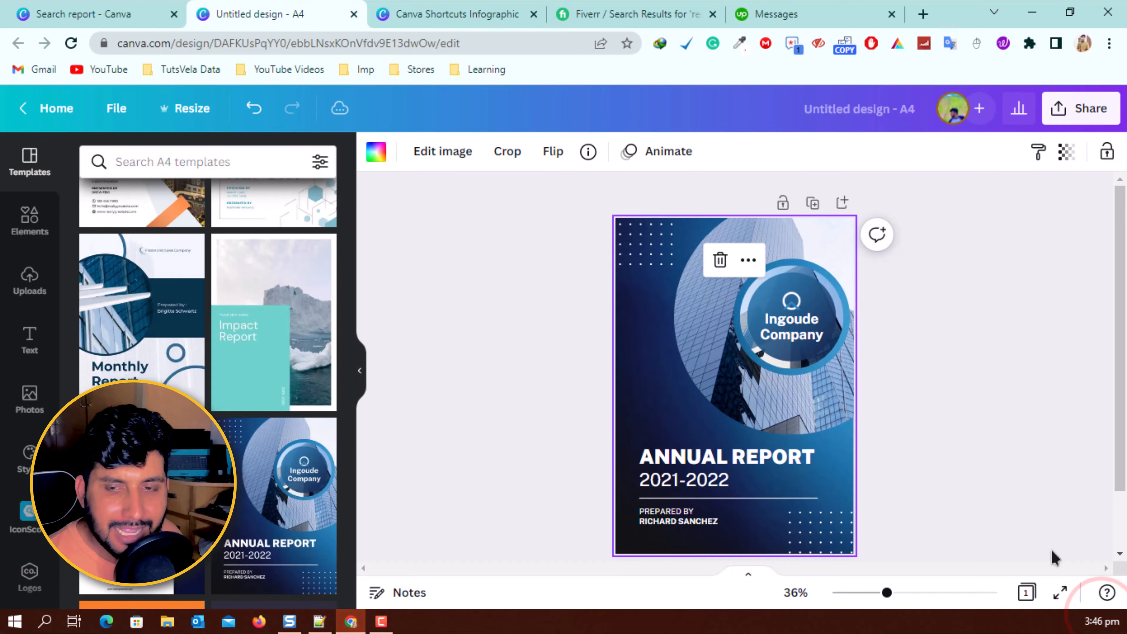
{"action": "left_click", "coordinate": [1022, 328]}
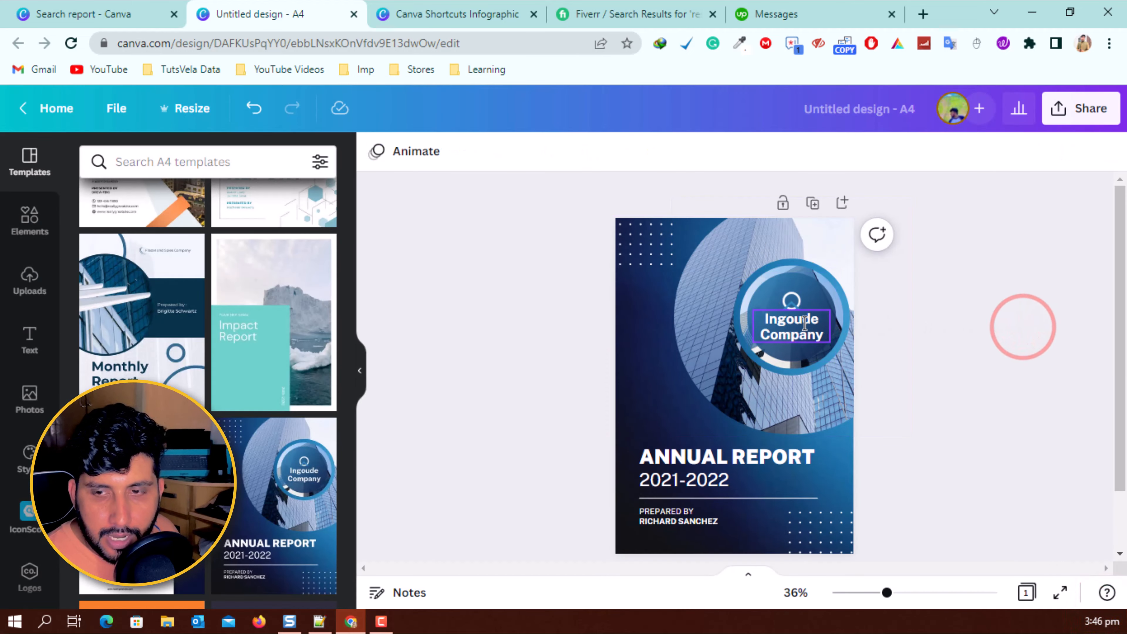
Try moving the "Ingoude Company" text away from its ring icon inside the circular badge, and undo the move
{"action": "left_click", "coordinate": [785, 295]}
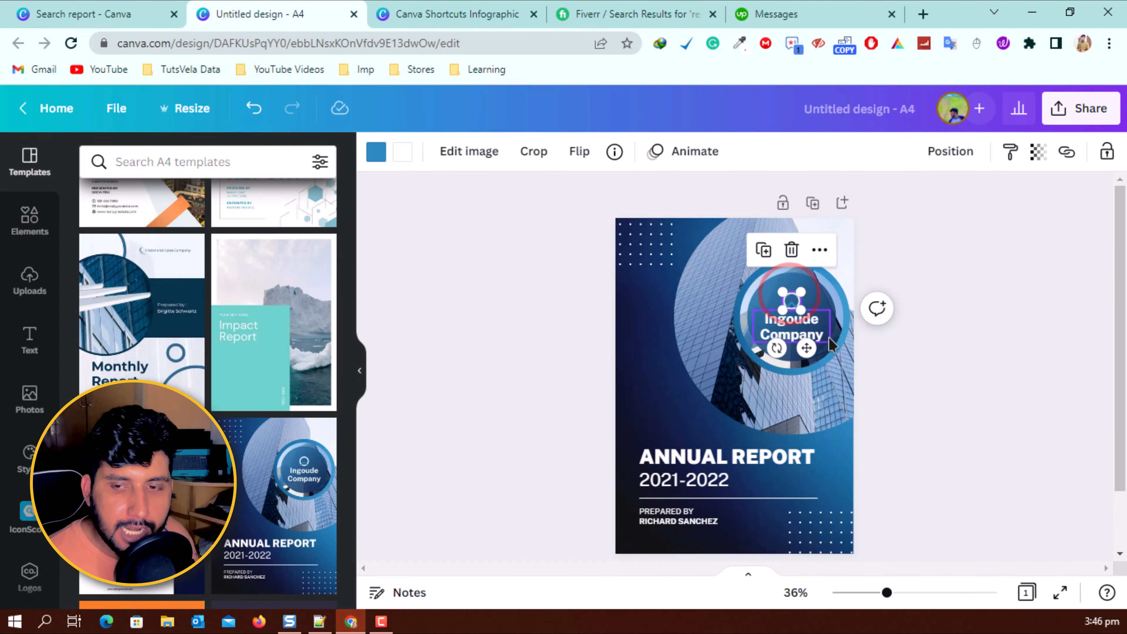
{"action": "left_click", "coordinate": [952, 340]}
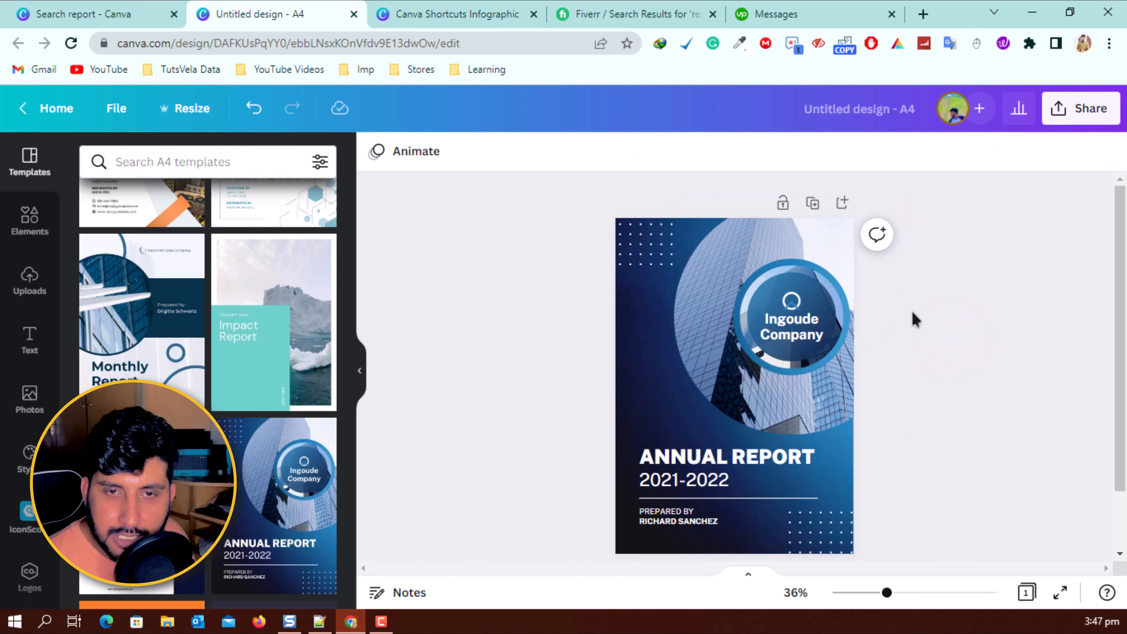
{"action": "left_click", "coordinate": [929, 338]}
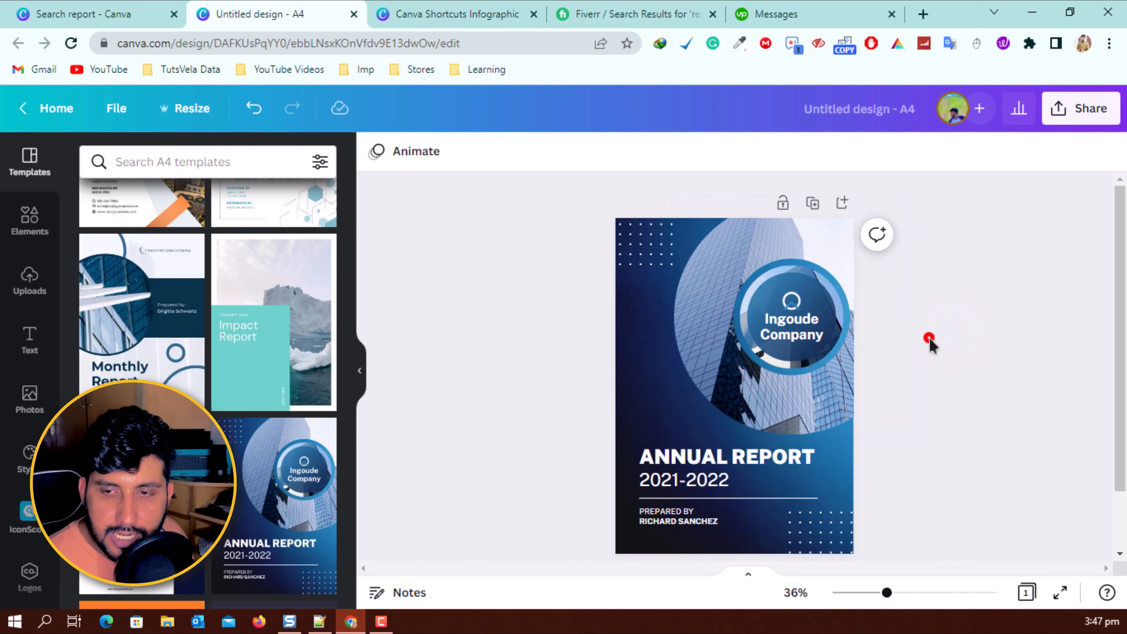
{"action": "scroll", "coordinate": [801, 311], "scroll_direction": "up", "scroll_amount": 5}
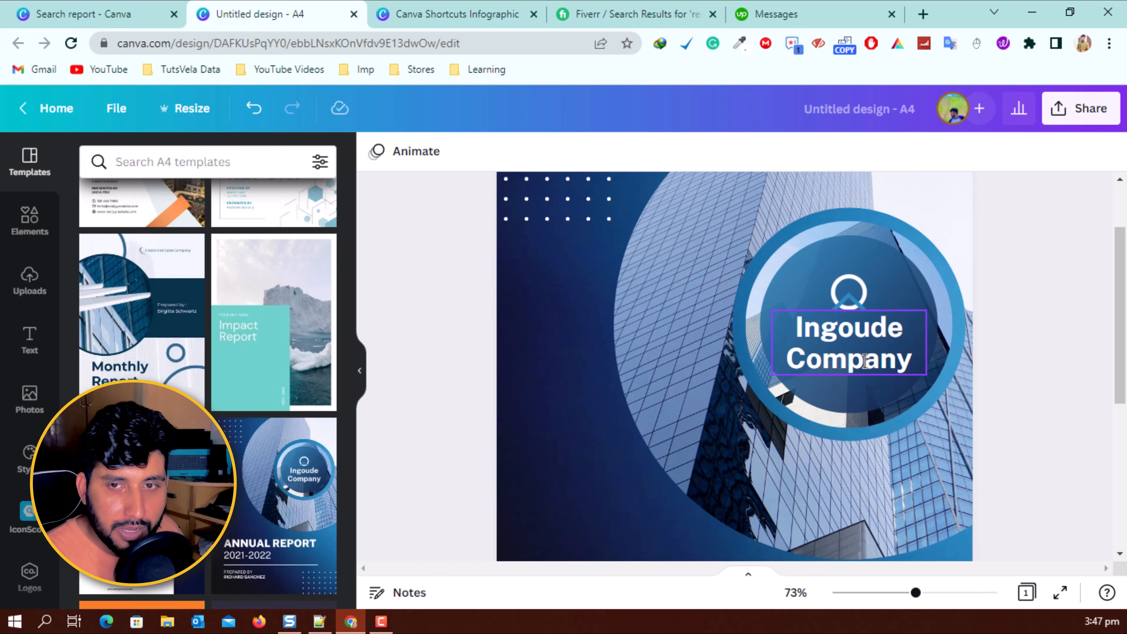
{"action": "scroll", "coordinate": [864, 362], "scroll_direction": "up", "scroll_amount": 3}
{"action": "scroll", "coordinate": [883, 337], "scroll_direction": "down", "scroll_amount": 4}
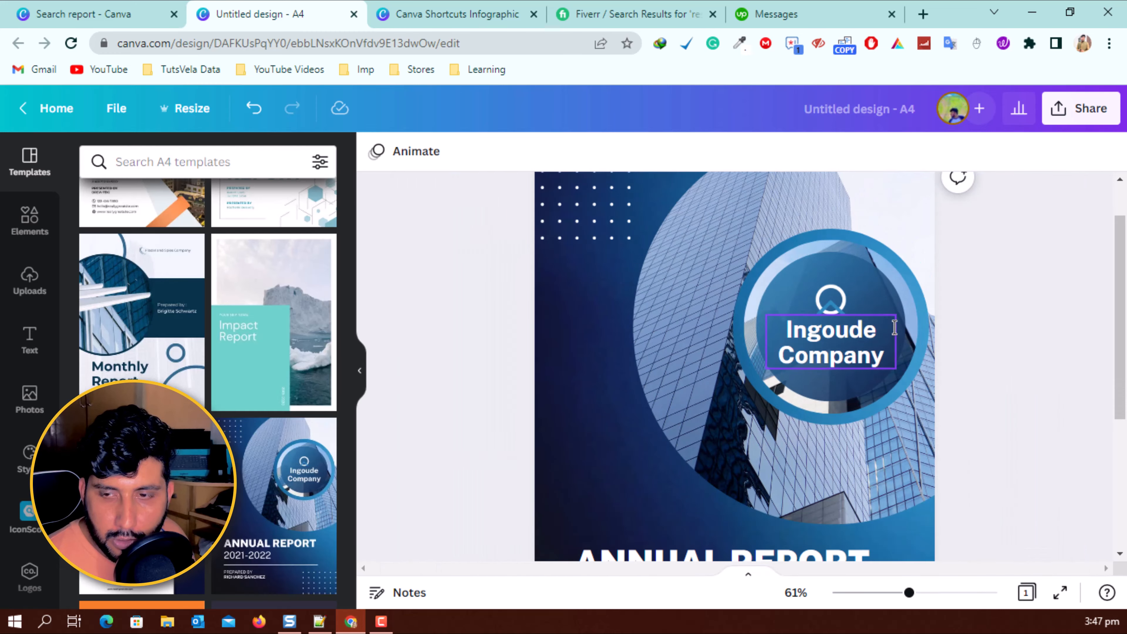
{"action": "scroll", "coordinate": [893, 320], "scroll_direction": "up", "scroll_amount": 4}
{"action": "scroll", "coordinate": [893, 321], "scroll_direction": "down", "scroll_amount": 2}
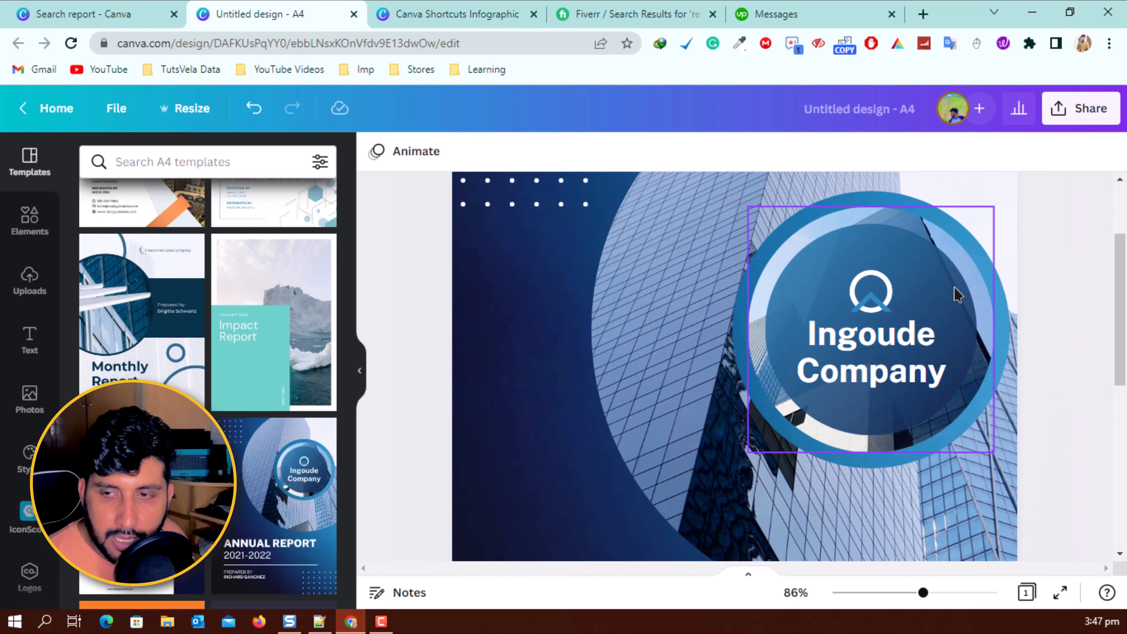
{"action": "left_click_drag", "start_coordinate": [883, 336], "coordinate": [947, 378]}
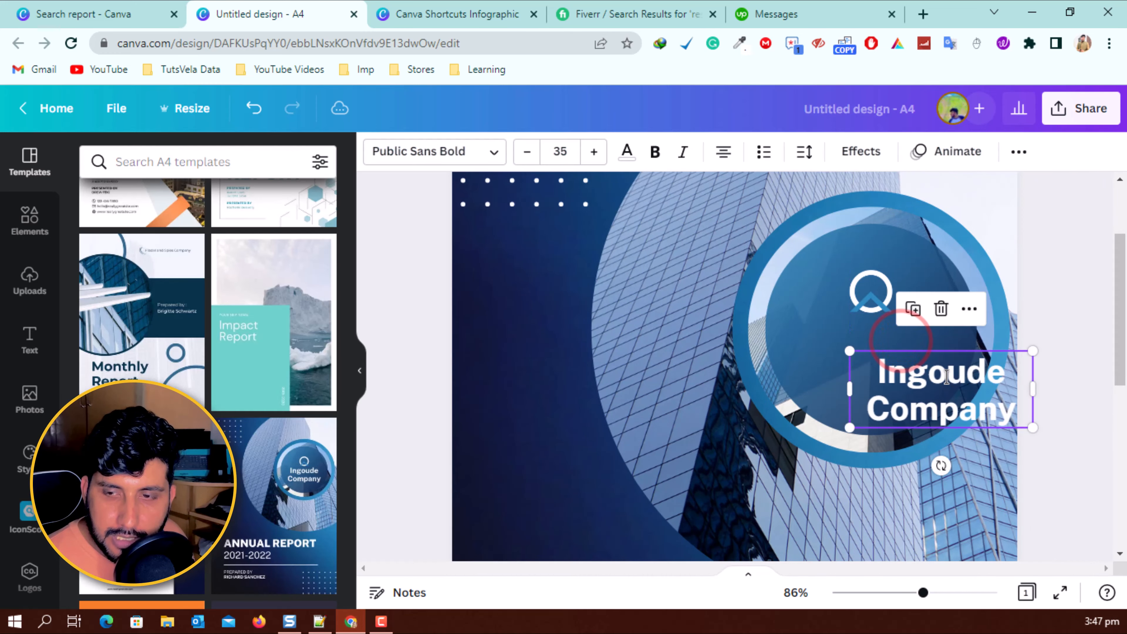
{"action": "key", "text": "ctrl+z"}
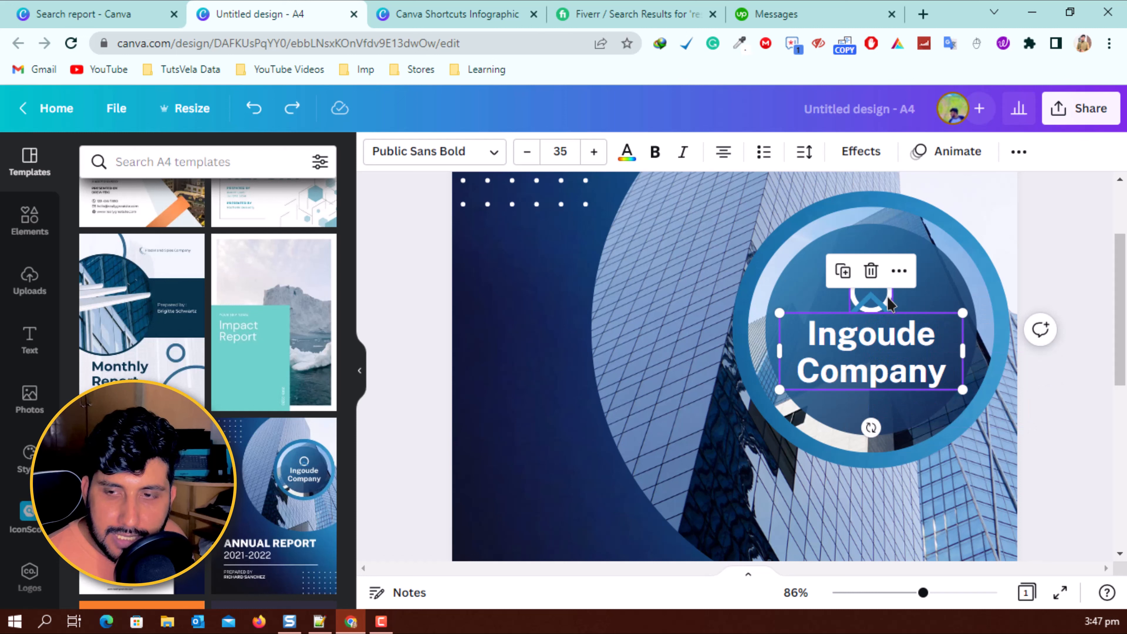
Group the ring icon with the "Ingoude Company" text, try moving the group to the cover's dark left area, and undo the move
{"action": "left_click", "coordinate": [890, 305]}
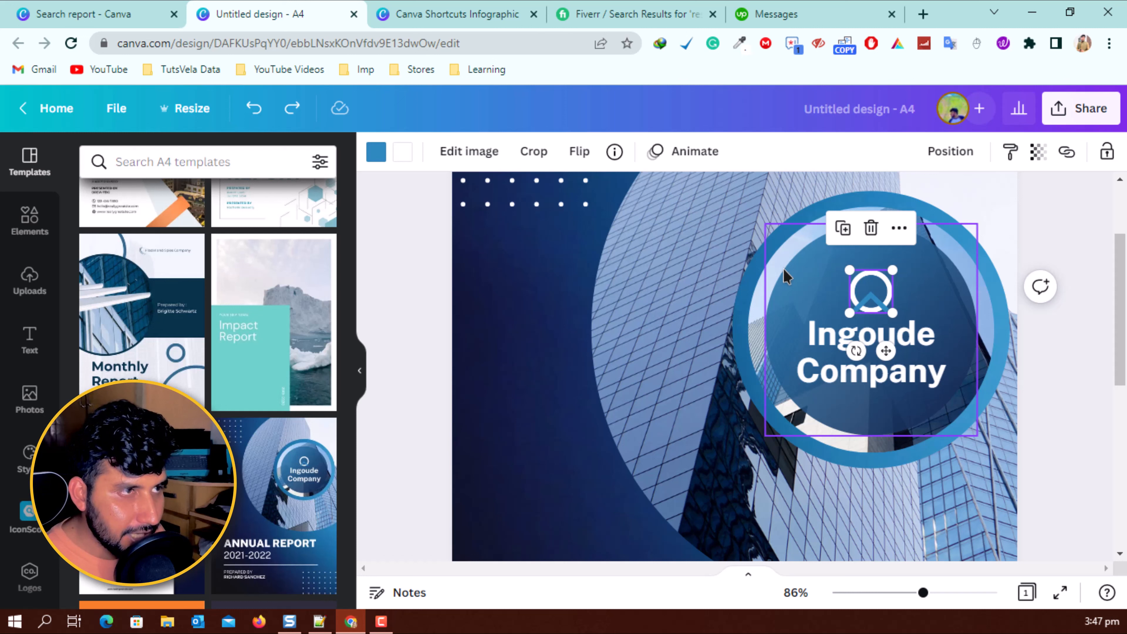
{"action": "left_click", "coordinate": [821, 373], "text": "shift"}
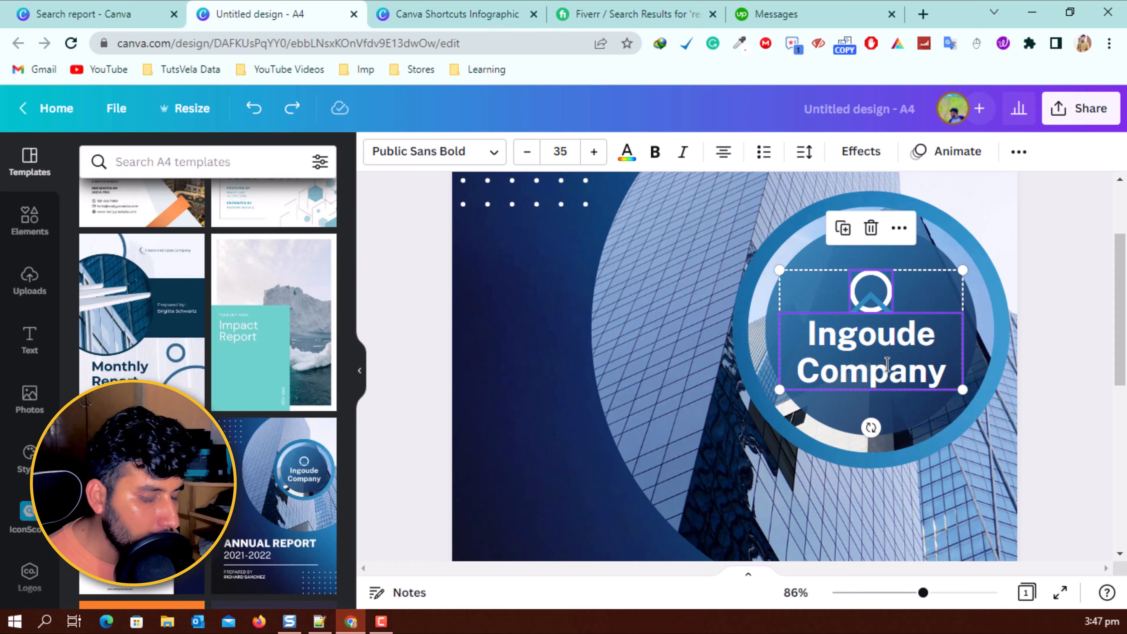
{"action": "key", "text": "ctrl+g"}
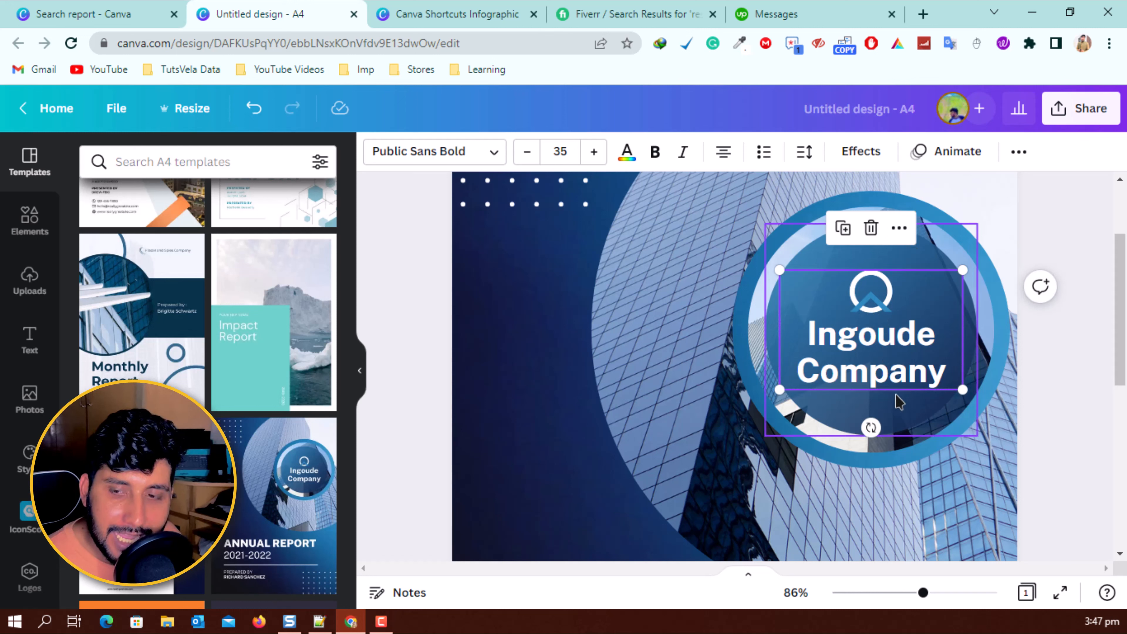
{"action": "left_click", "coordinate": [1061, 350]}
{"action": "left_click_drag", "start_coordinate": [799, 360], "coordinate": [469, 425]}
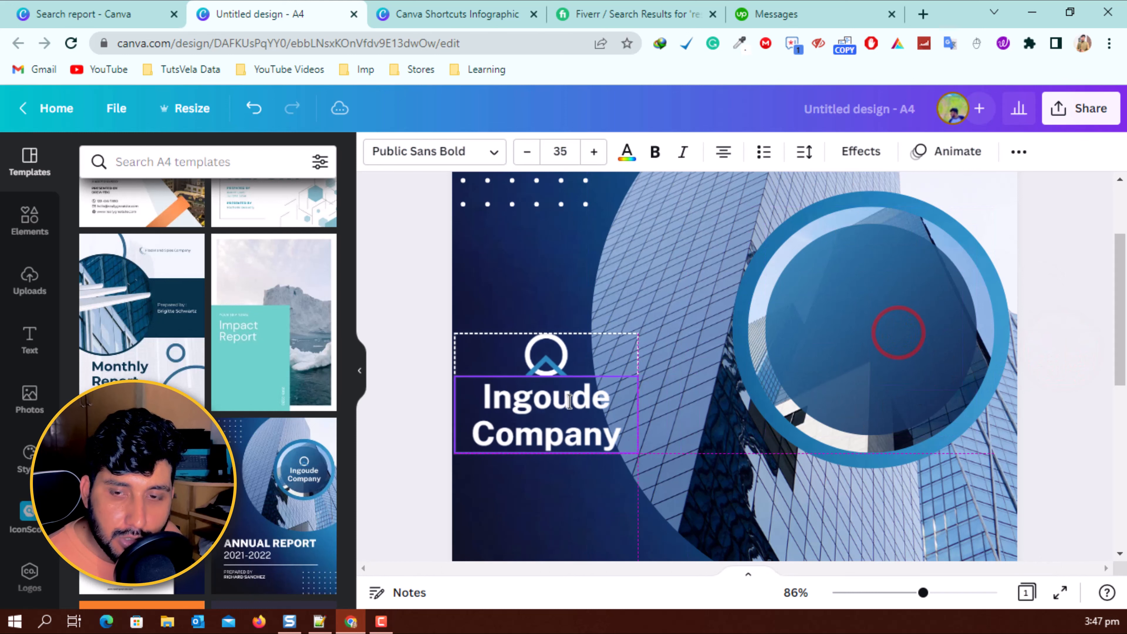
{"action": "key", "text": "ctrl+z"}
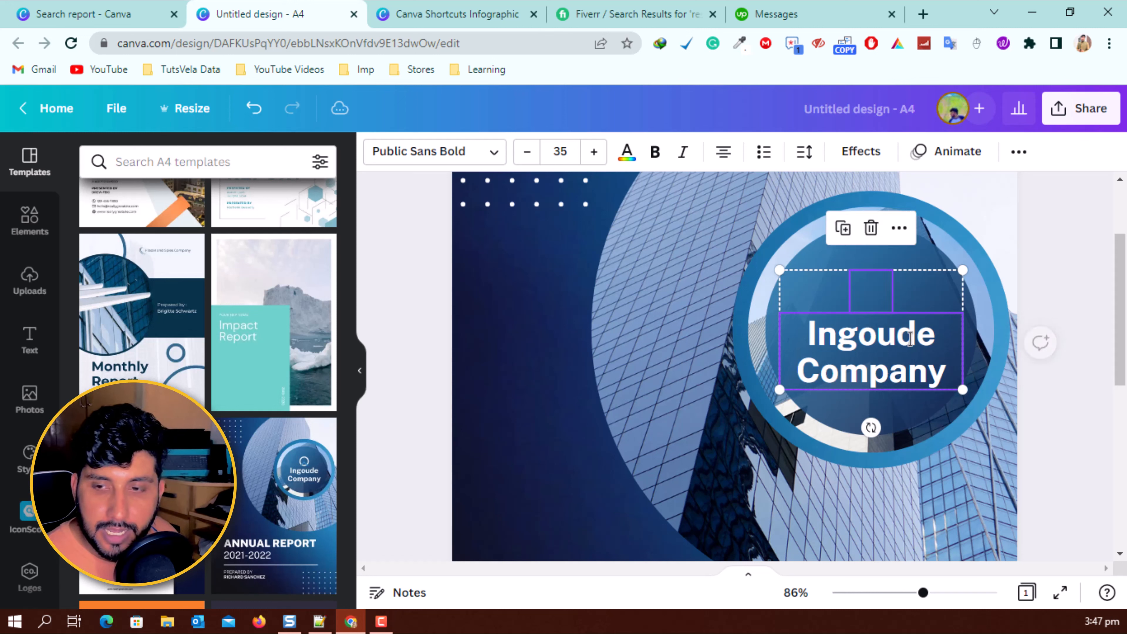
Try moving the ring icon on its own away from the "Ingoude Company" text, and undo the move
{"action": "left_click", "coordinate": [1035, 272]}
{"action": "left_click_drag", "start_coordinate": [868, 298], "coordinate": [728, 326]}
{"action": "key", "text": "ctrl+z"}
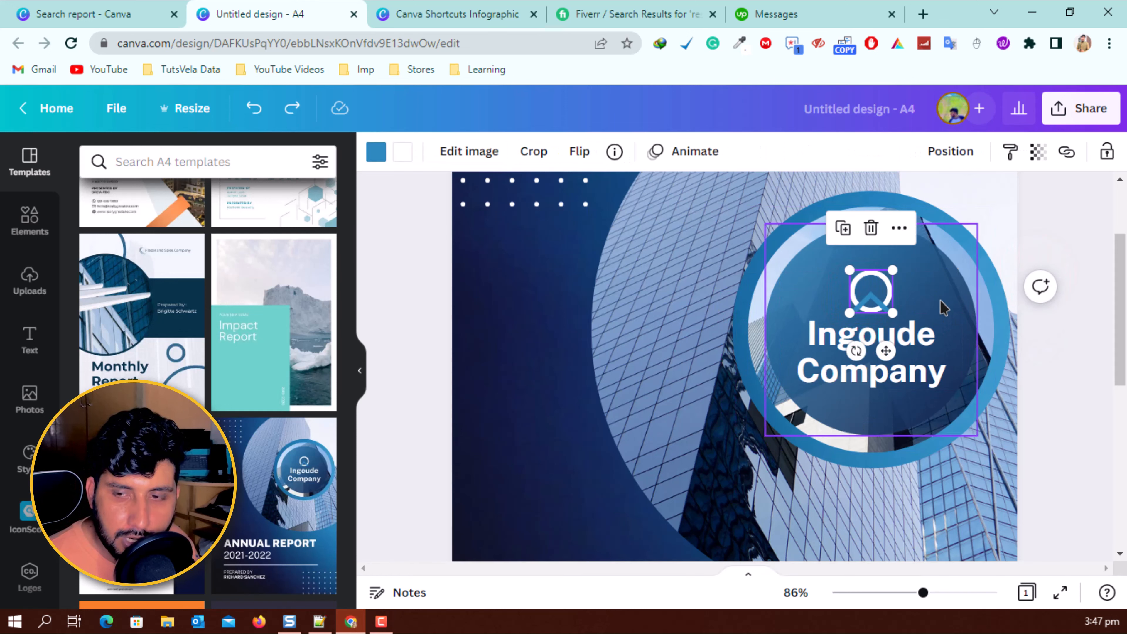
Group the ring icon with the "Ingoude Company" text, try shifting the group inside the circular badge, and undo the move
{"action": "left_click", "coordinate": [825, 370]}
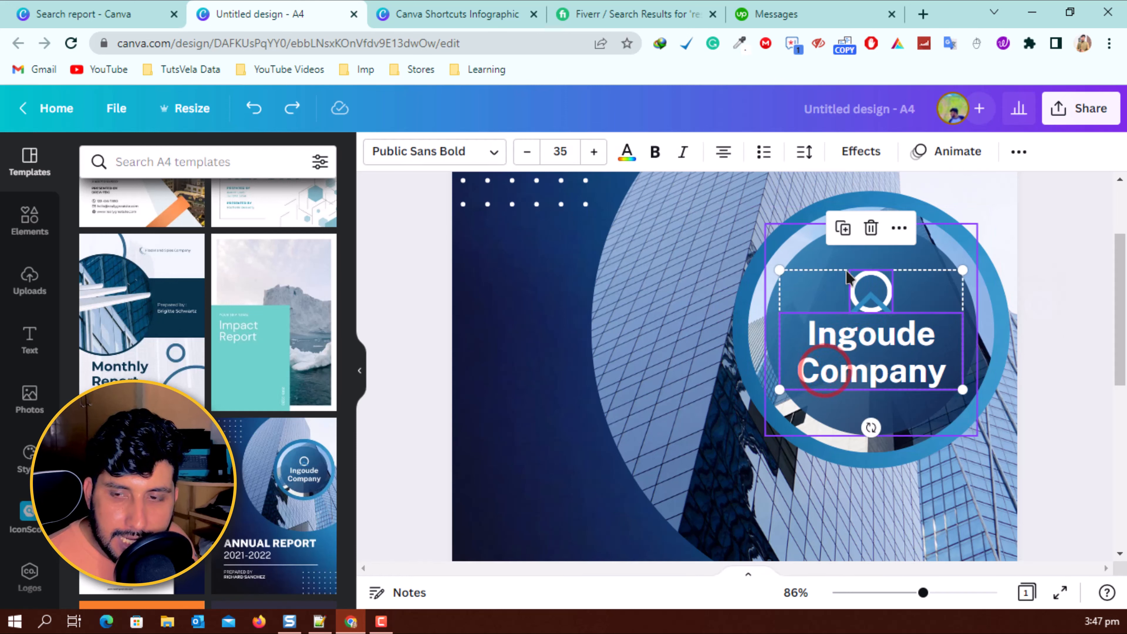
{"action": "left_click", "coordinate": [899, 224]}
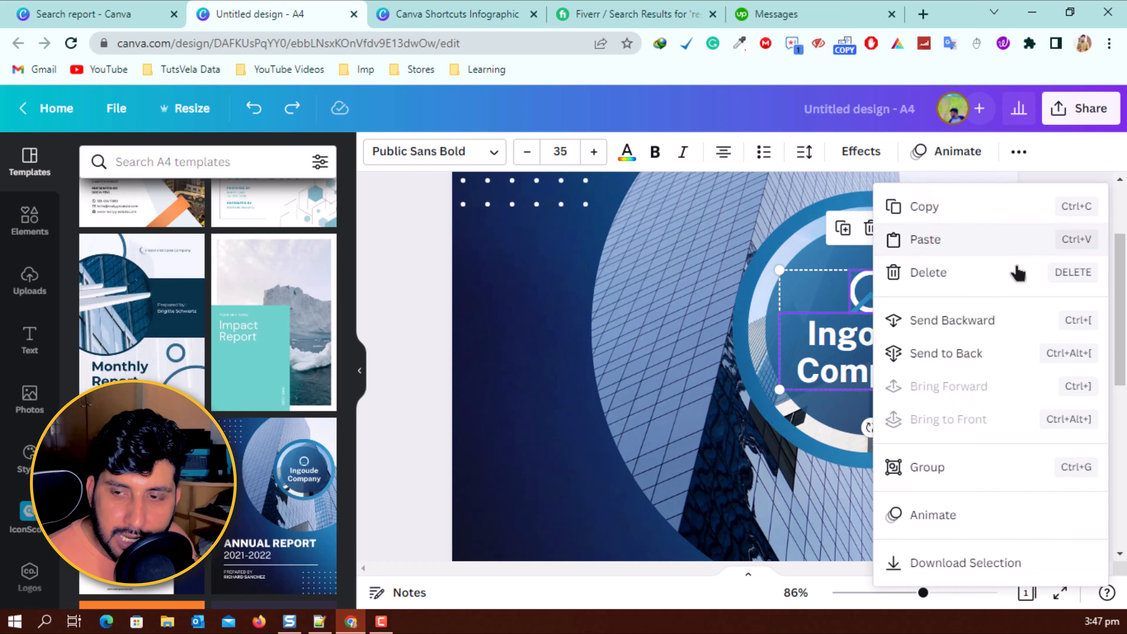
{"action": "left_click", "coordinate": [953, 467]}
{"action": "left_click", "coordinate": [885, 357]}
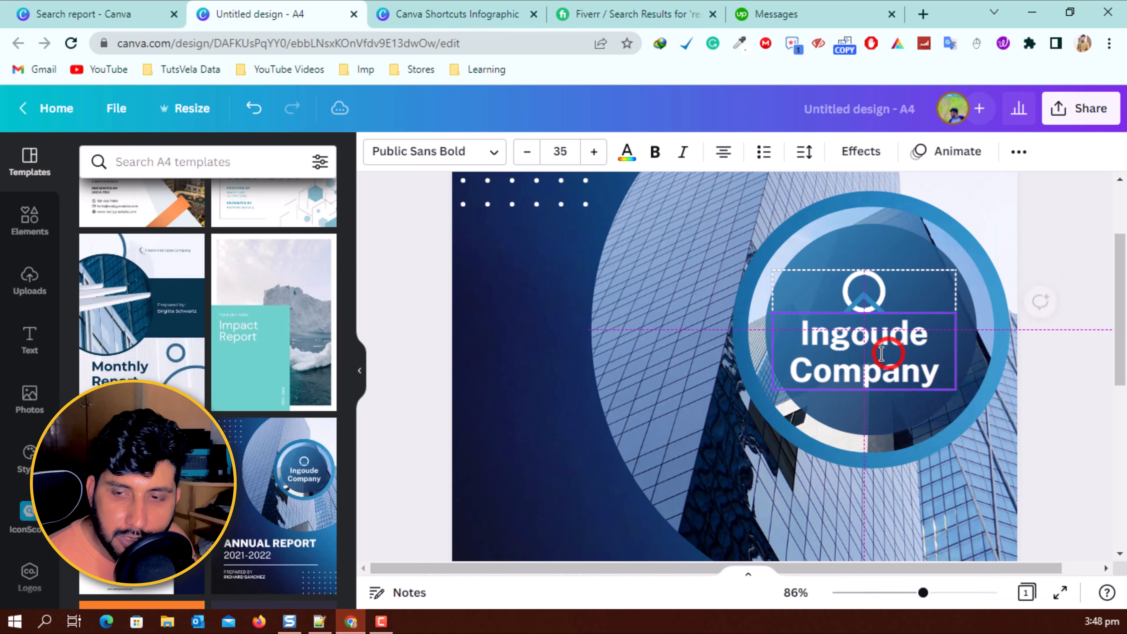
{"action": "key", "text": "ctrl+z"}
Ungroup the ring icon and the "Ingoude Company" text, and clear the selection
{"action": "right_click", "coordinate": [892, 330]}
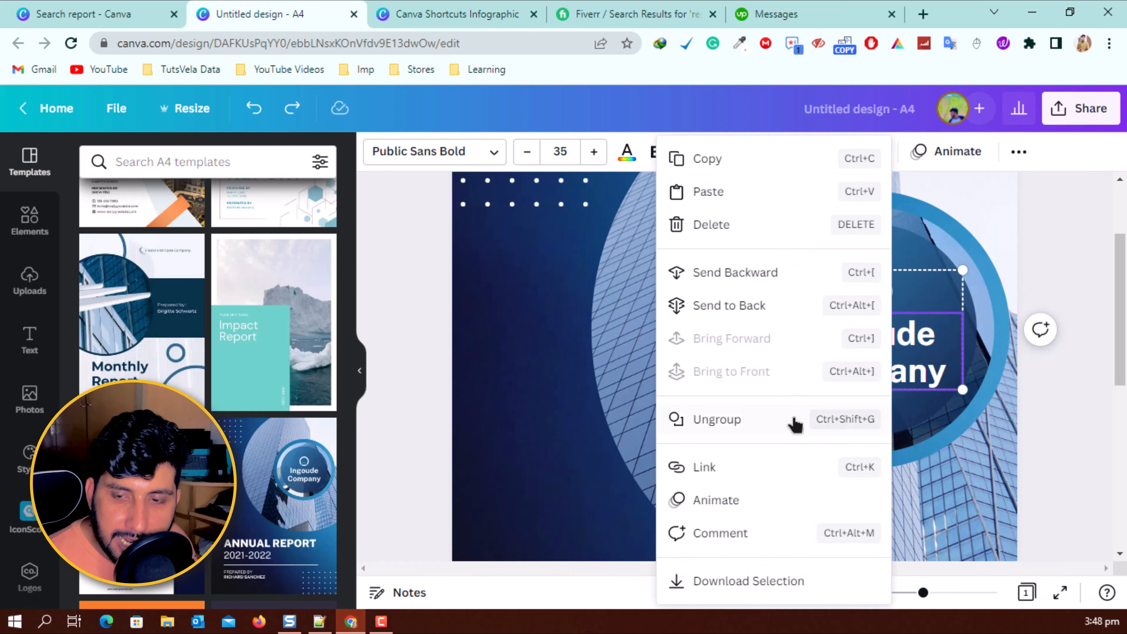
{"action": "left_click", "coordinate": [787, 428]}
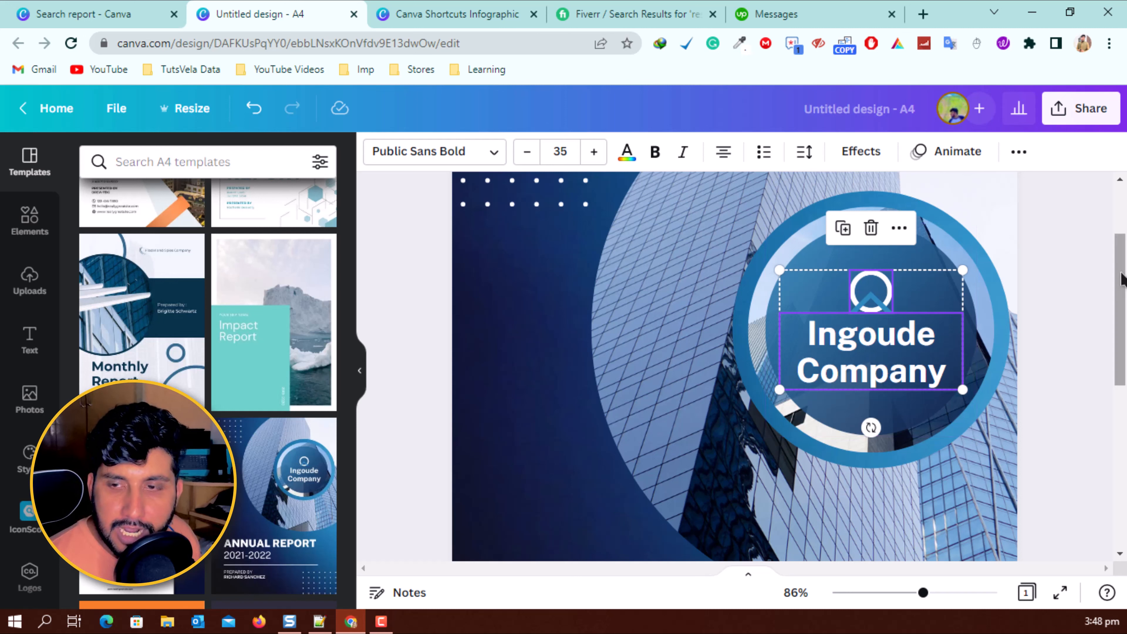
{"action": "left_click", "coordinate": [1023, 266]}
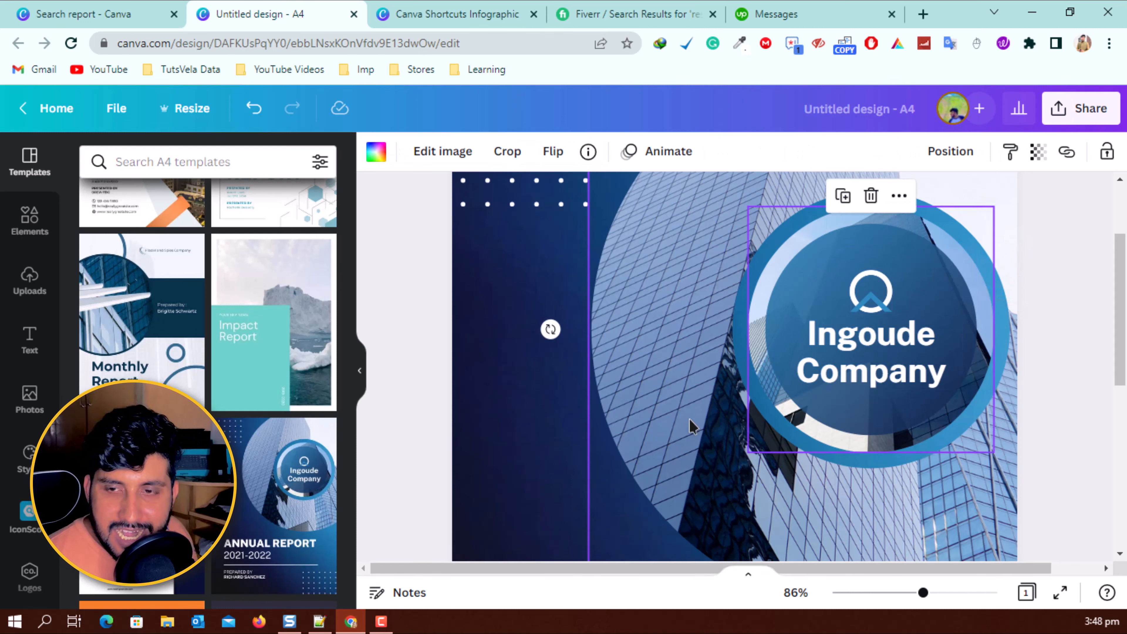
Change the "Ingoude Company" text to the Antonio Bold font and set its size to 37
{"action": "left_click", "coordinate": [854, 346]}
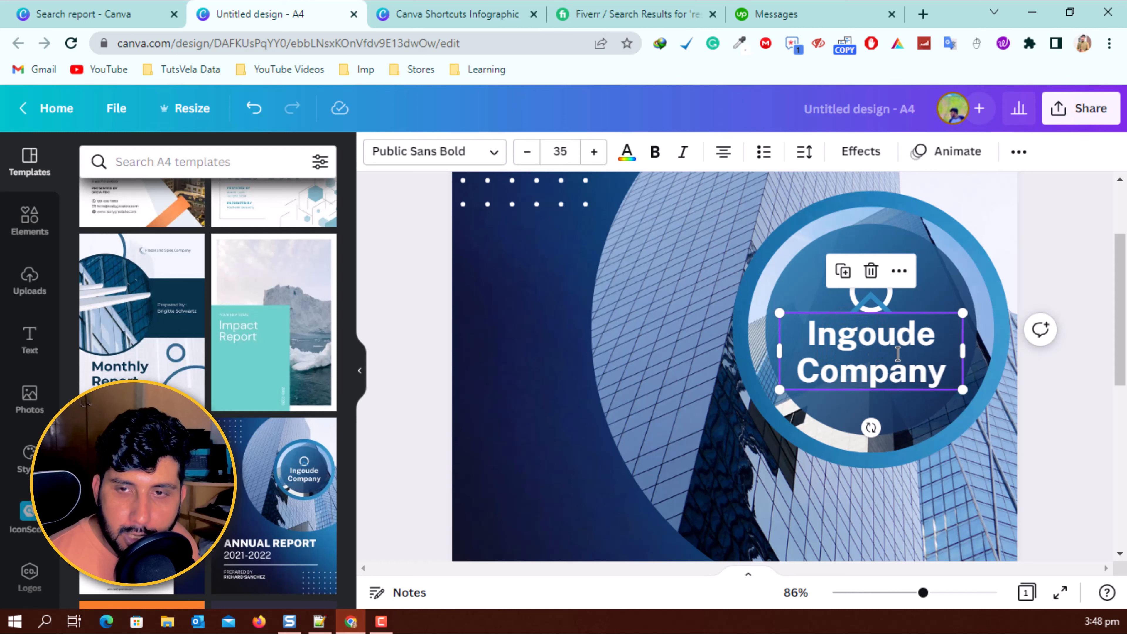
{"action": "left_click", "coordinate": [399, 152]}
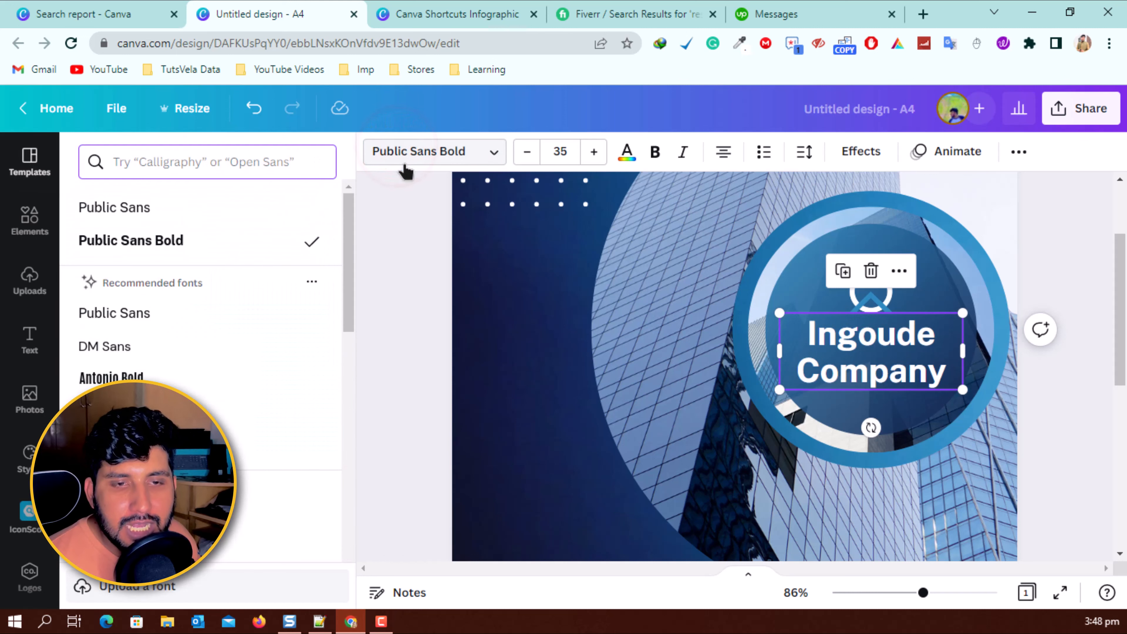
{"action": "left_click_drag", "start_coordinate": [347, 224], "coordinate": [347, 244]}
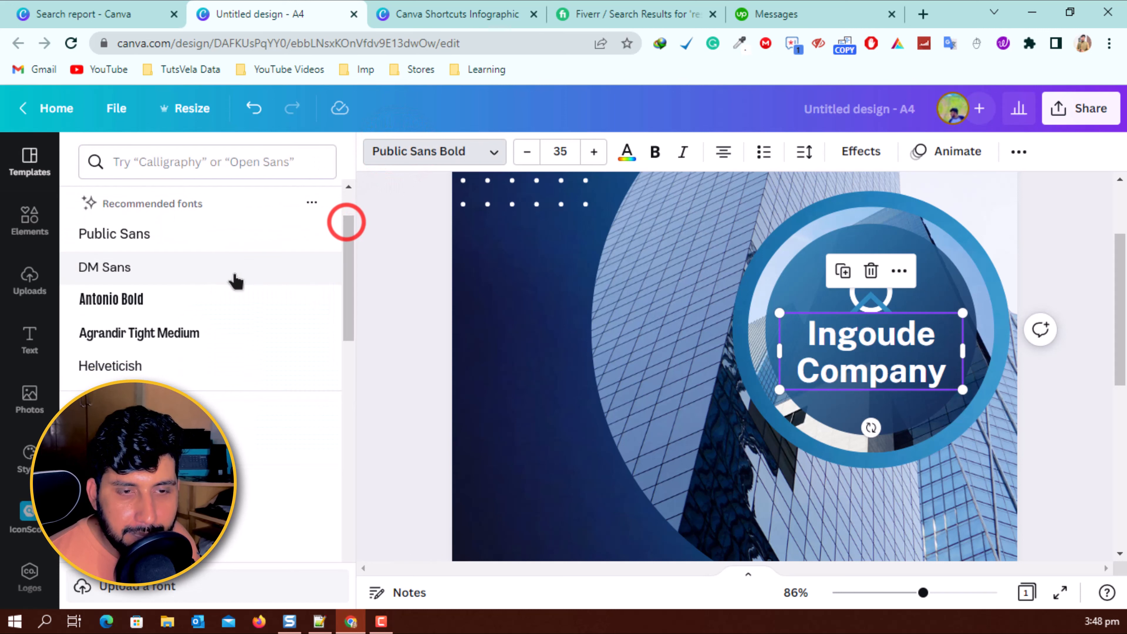
{"action": "left_click", "coordinate": [183, 300]}
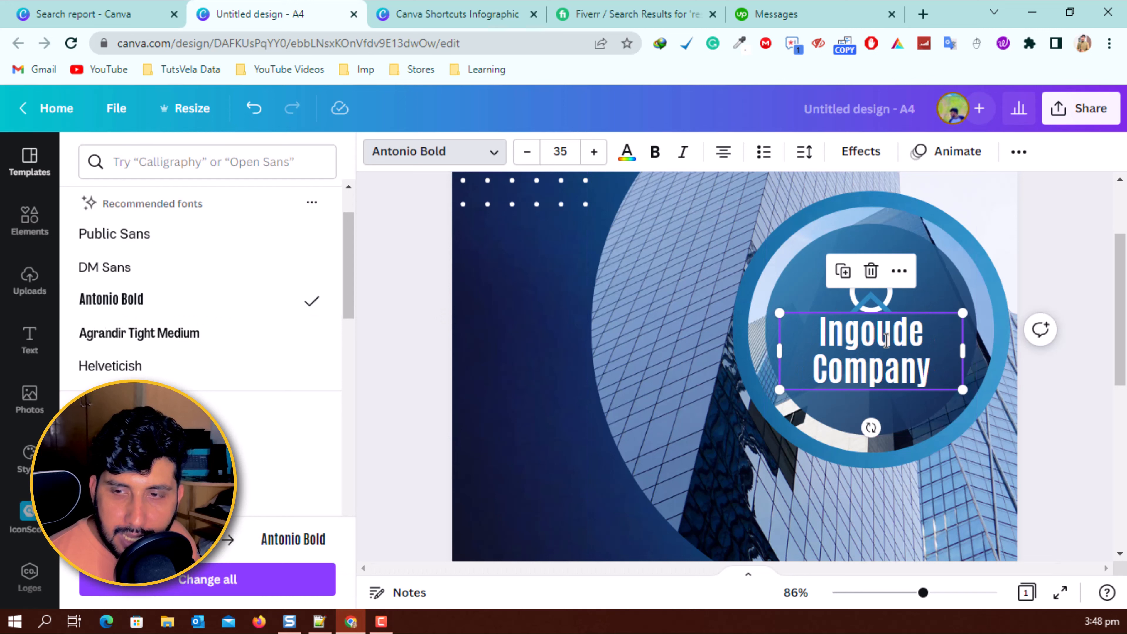
{"action": "left_click", "coordinate": [593, 151]}
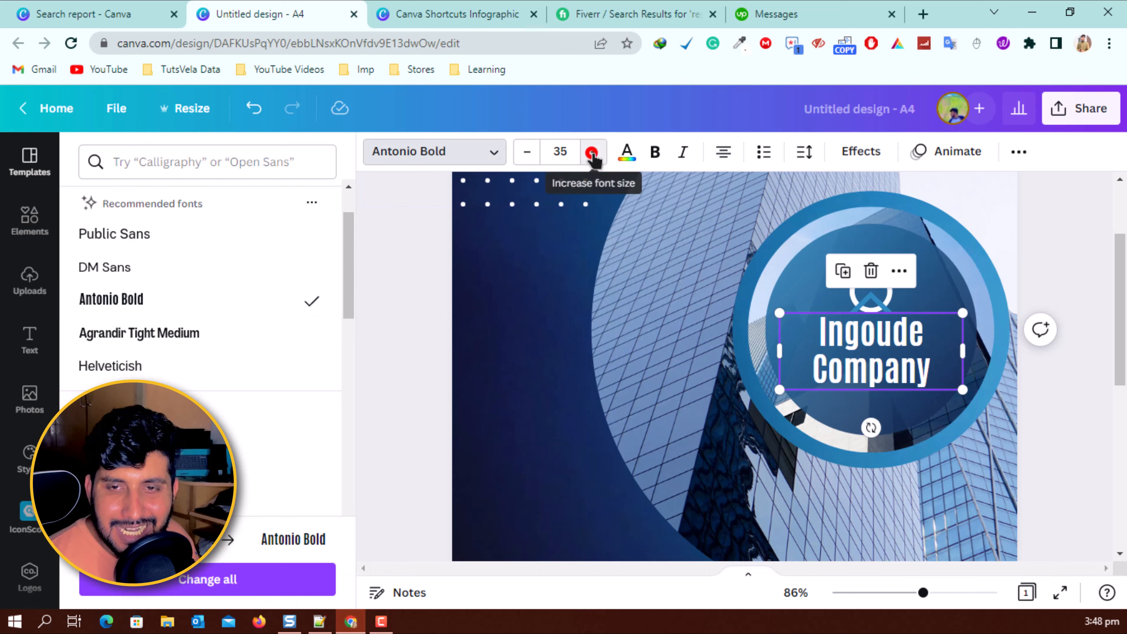
{"action": "left_click", "coordinate": [594, 152]}
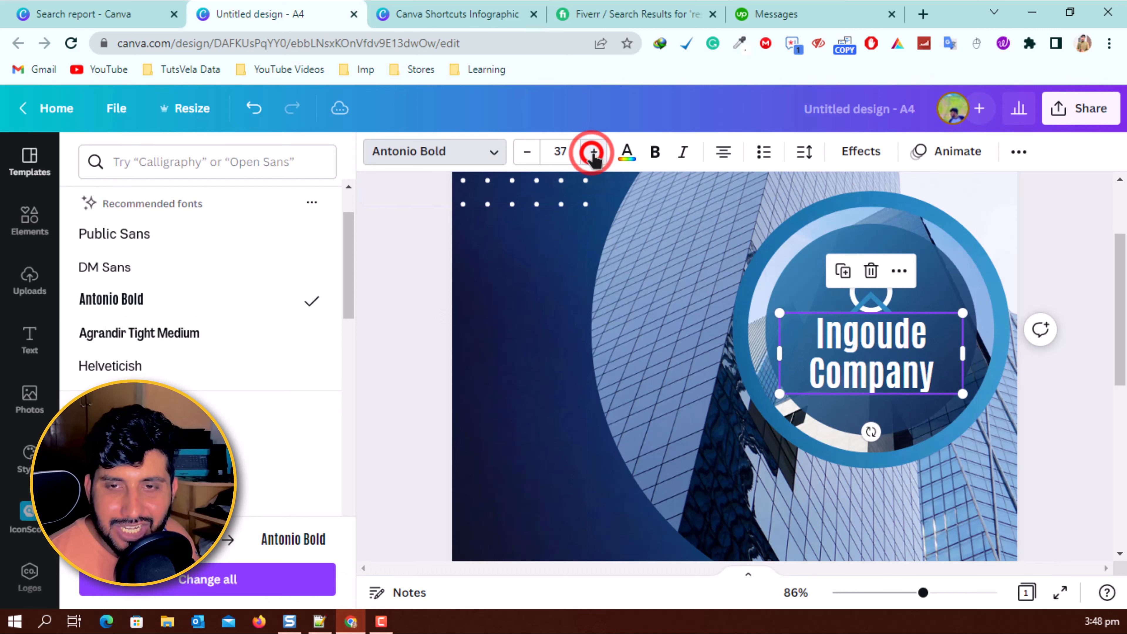
Try the navy, dark blue and light blue document colors on the "Ingoude Company" text, followed by the pale blue photo color
{"action": "left_click", "coordinate": [630, 151]}
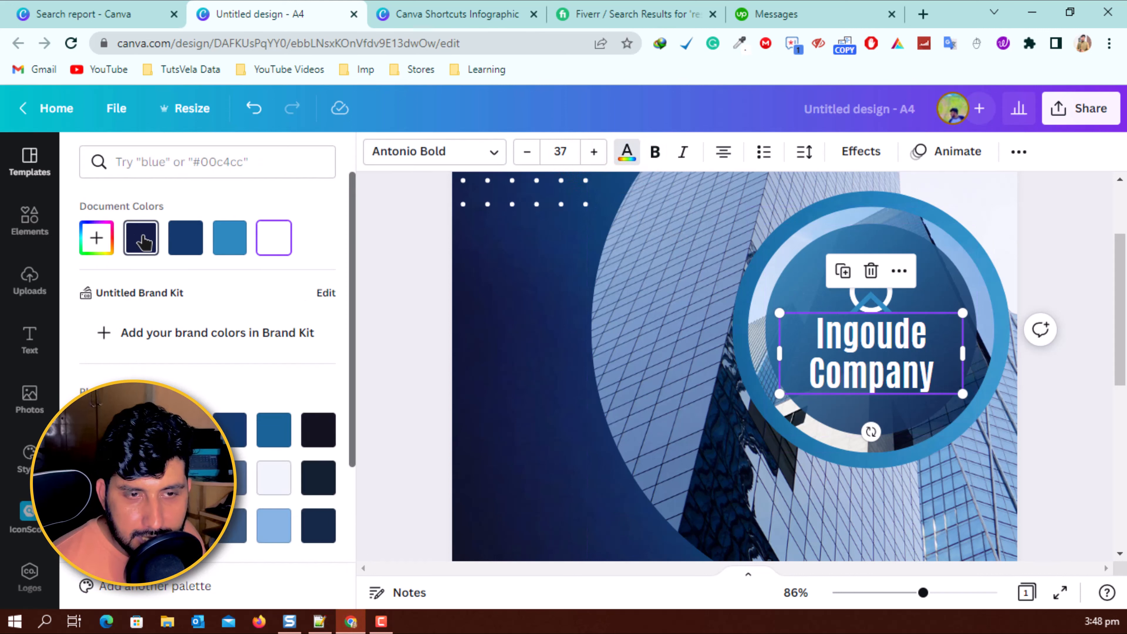
{"action": "left_click", "coordinate": [143, 237]}
{"action": "left_click", "coordinate": [186, 237]}
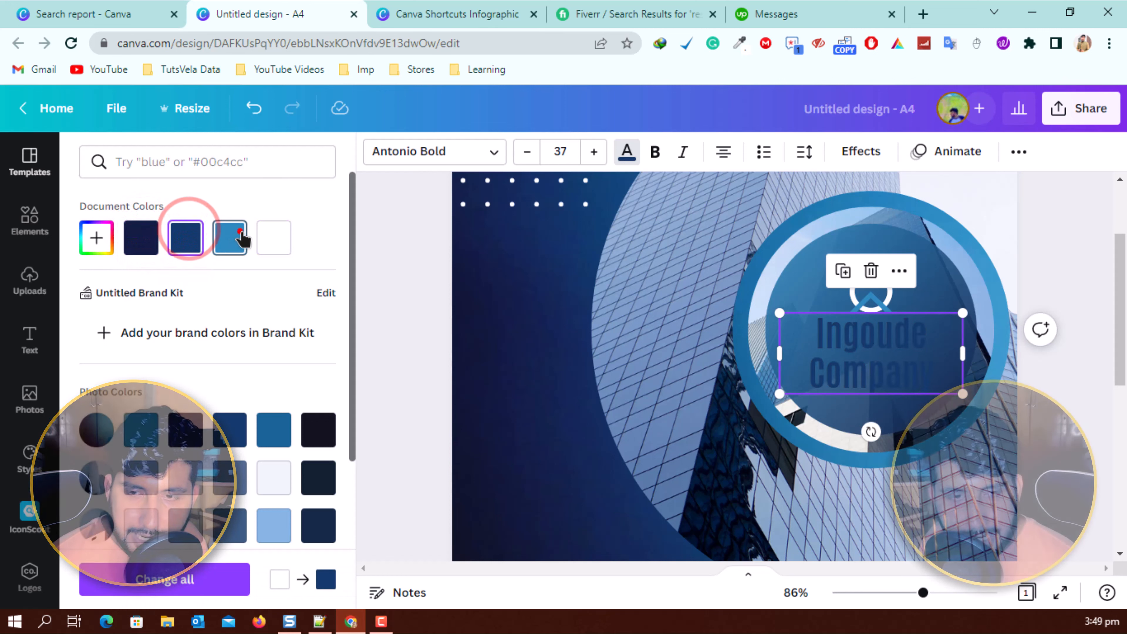
{"action": "left_click", "coordinate": [241, 239]}
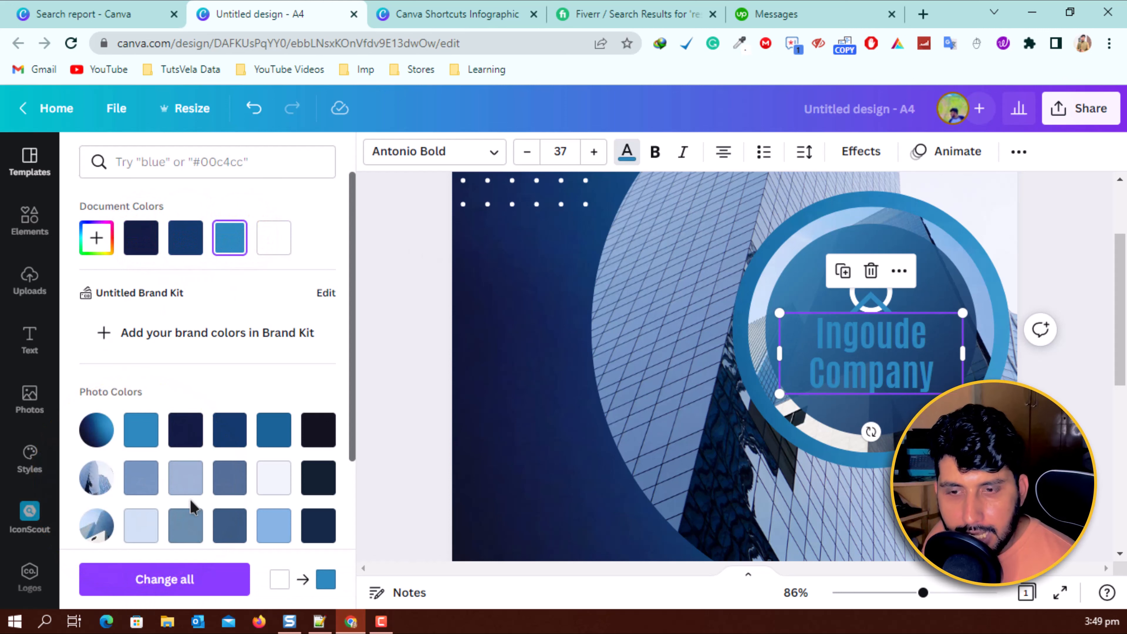
{"action": "scroll", "coordinate": [142, 485], "scroll_direction": "down", "scroll_amount": 1}
{"action": "scroll", "coordinate": [142, 470], "scroll_direction": "down", "scroll_amount": 4}
{"action": "left_click", "coordinate": [141, 288]}
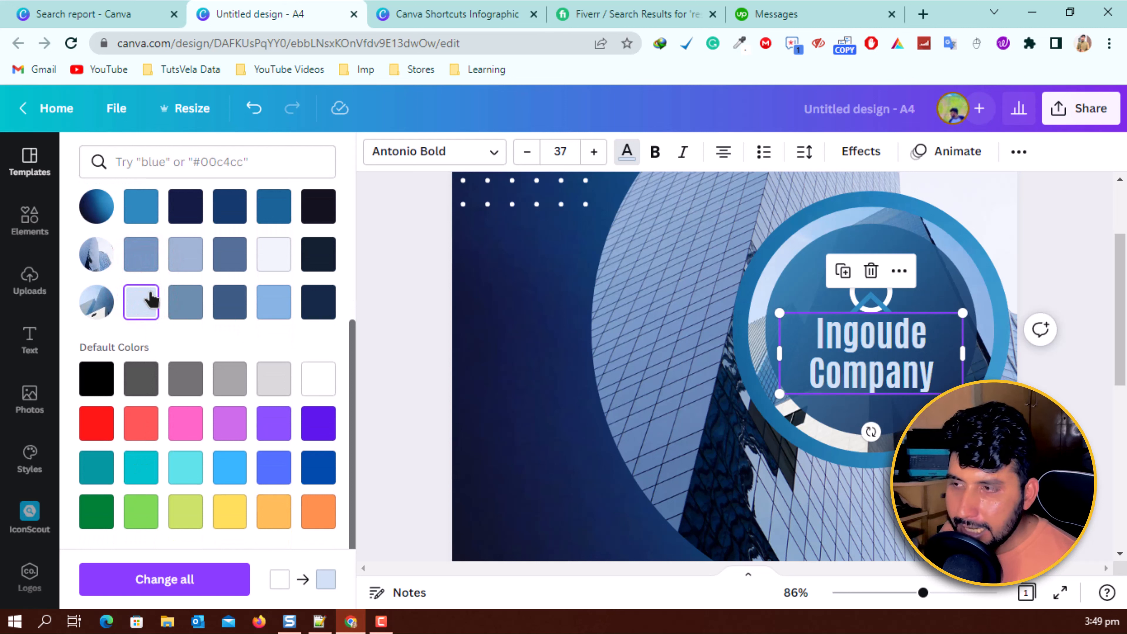
{"action": "scroll", "coordinate": [151, 299], "scroll_direction": "up", "scroll_amount": 5}
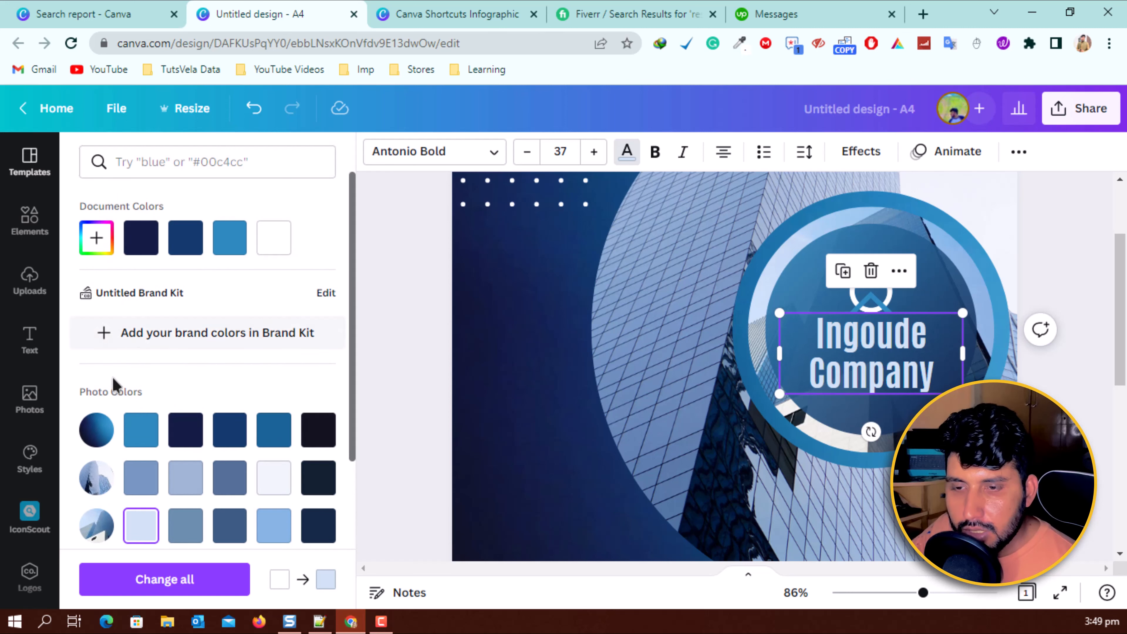
{"action": "left_click_drag", "start_coordinate": [80, 390], "coordinate": [154, 393]}
{"action": "left_click", "coordinate": [165, 383]}
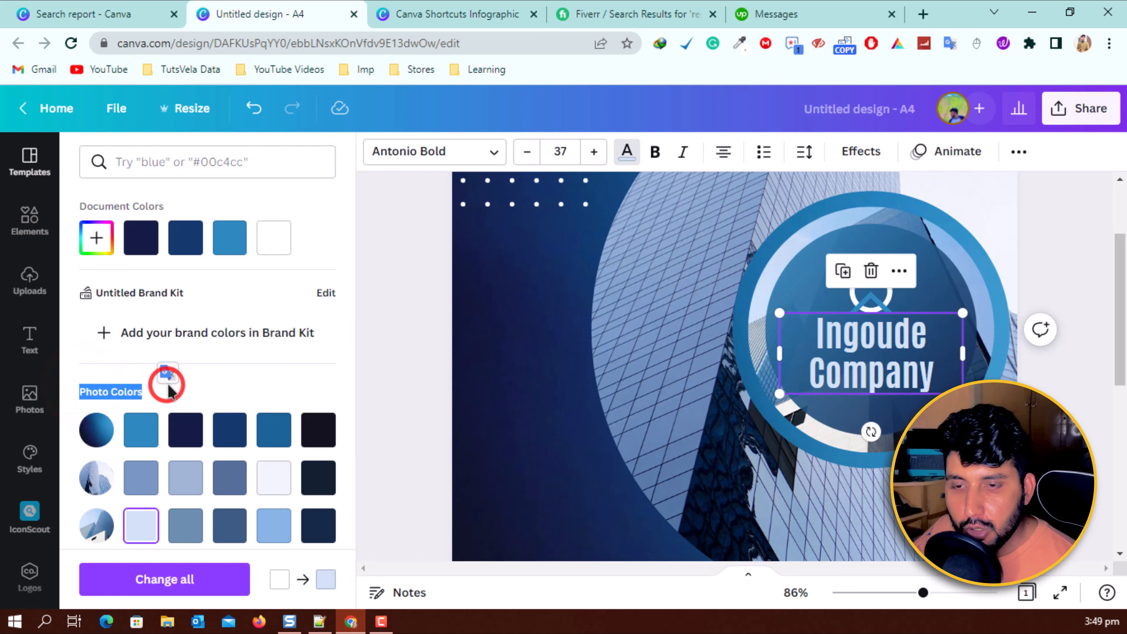
{"action": "left_click", "coordinate": [244, 381]}
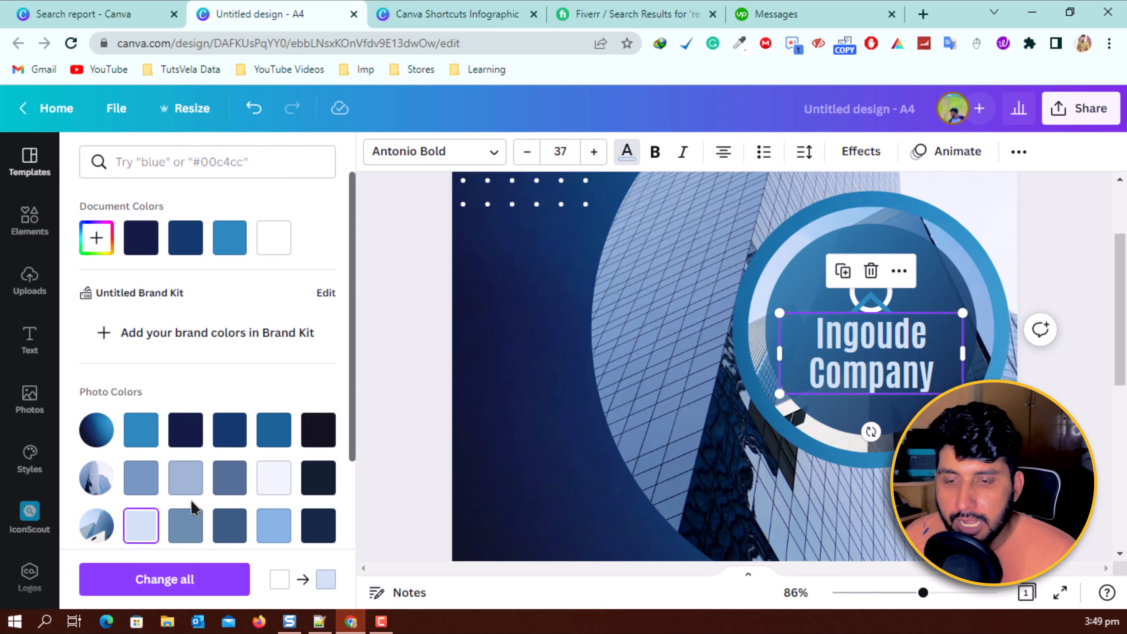
Try two dark photo colors on the "Ingoude Company" text, and settle on the near-white photo color
{"action": "scroll", "coordinate": [293, 493], "scroll_direction": "down", "scroll_amount": 2}
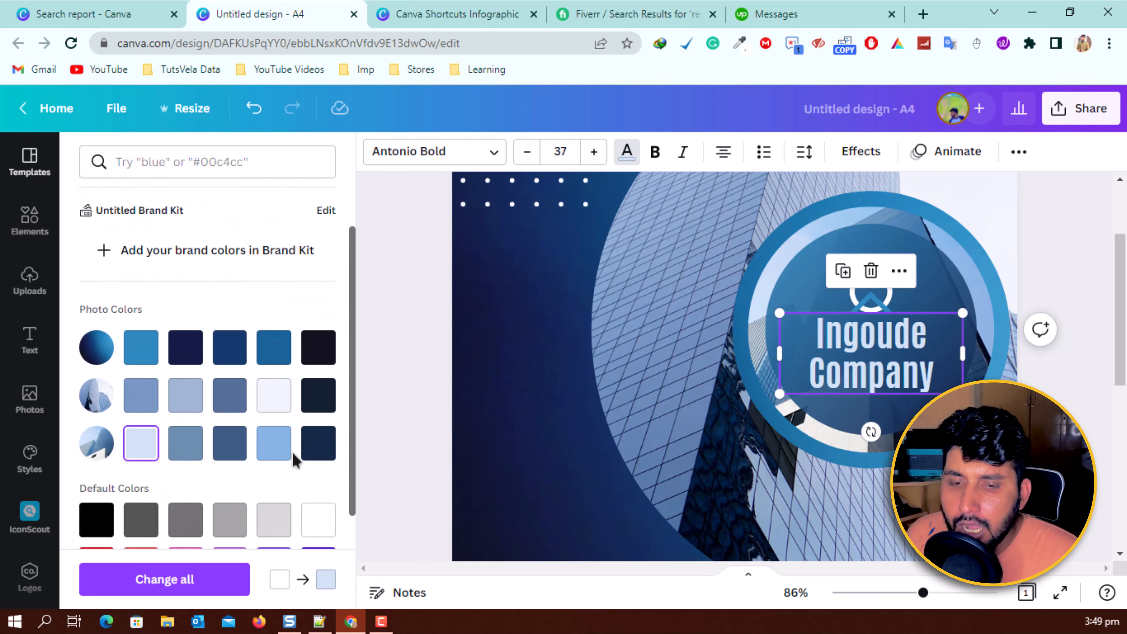
{"action": "left_click", "coordinate": [321, 440]}
{"action": "left_click", "coordinate": [316, 348]}
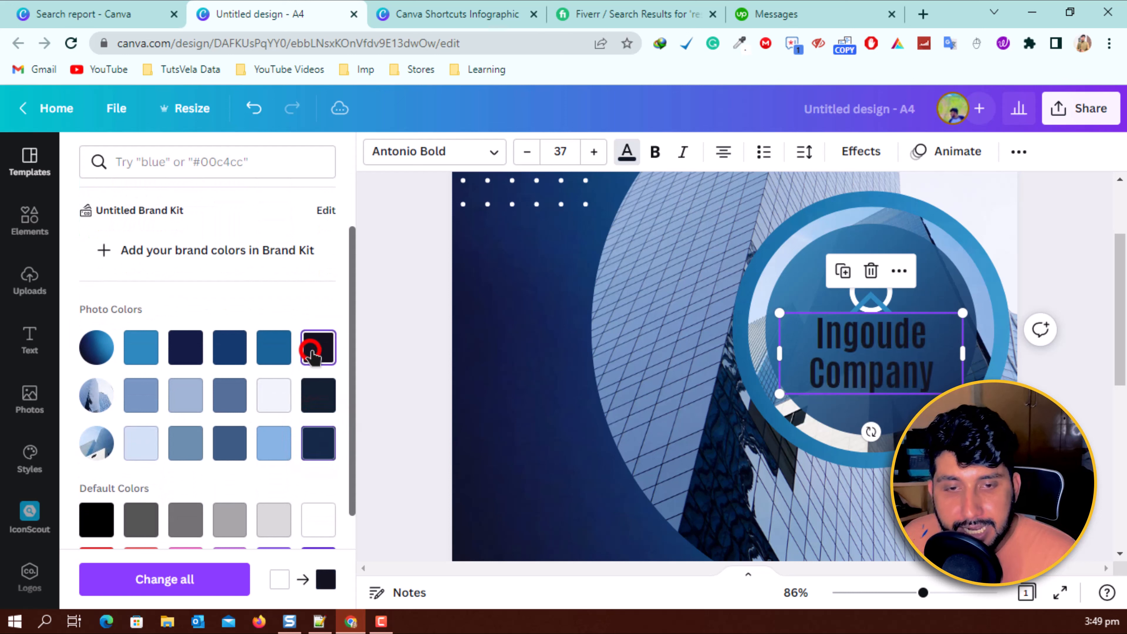
{"action": "left_click", "coordinate": [264, 386]}
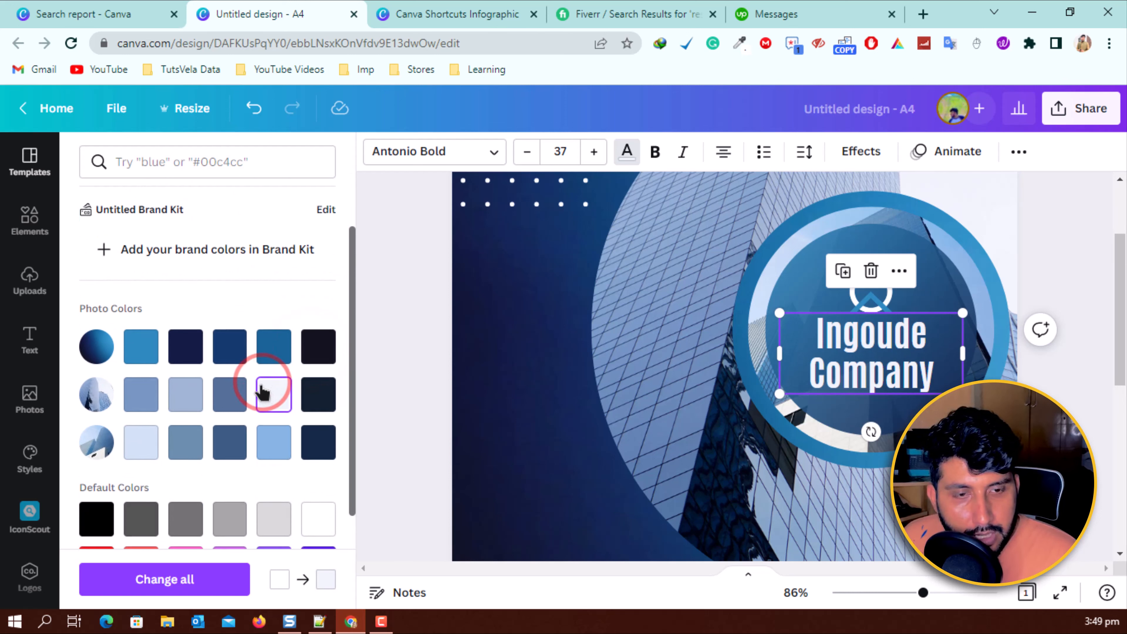
{"action": "scroll", "coordinate": [266, 399], "scroll_direction": "down", "scroll_amount": 3}
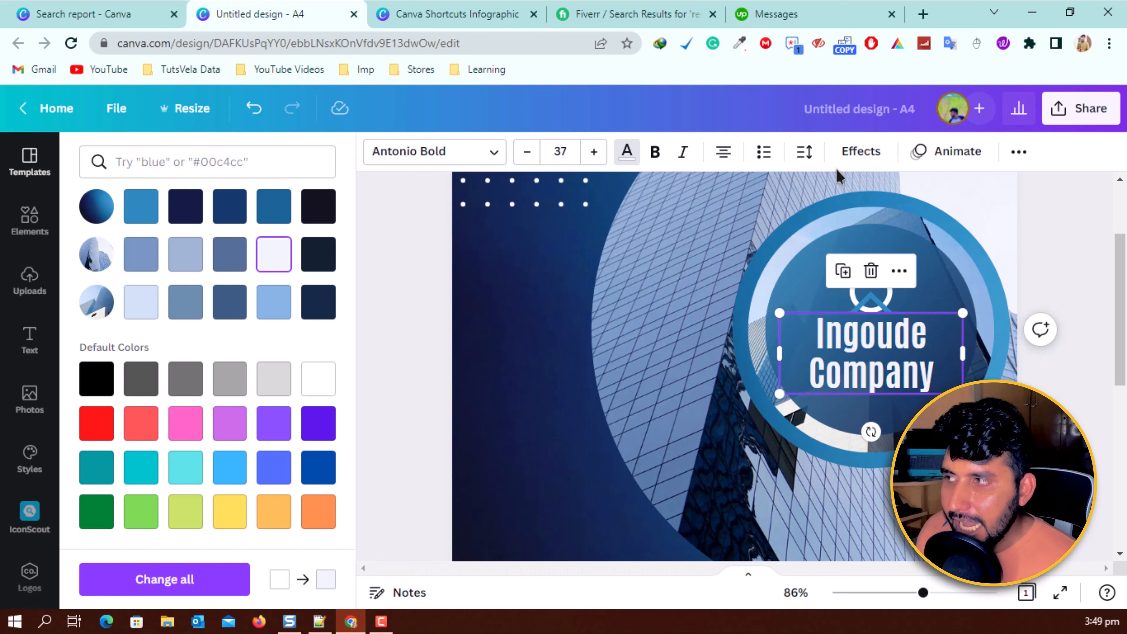
{"action": "left_click", "coordinate": [1065, 202]}
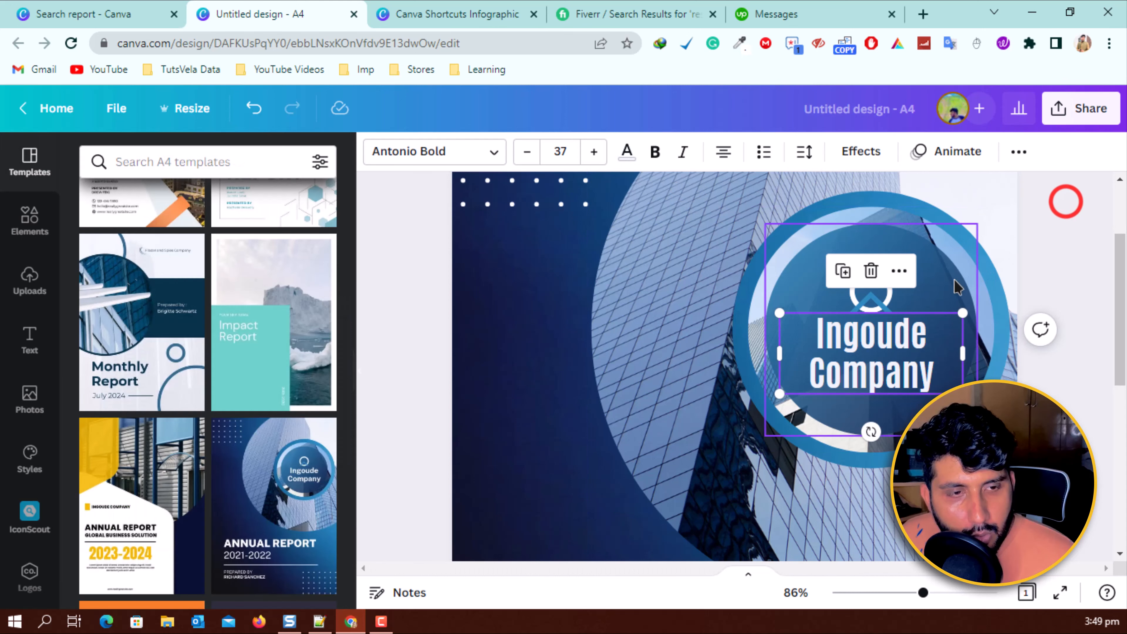
{"action": "scroll", "coordinate": [897, 306], "scroll_direction": "down", "scroll_amount": 2}
{"action": "scroll", "coordinate": [897, 307], "scroll_direction": "down", "scroll_amount": 5}
{"action": "left_click", "coordinate": [641, 413]}
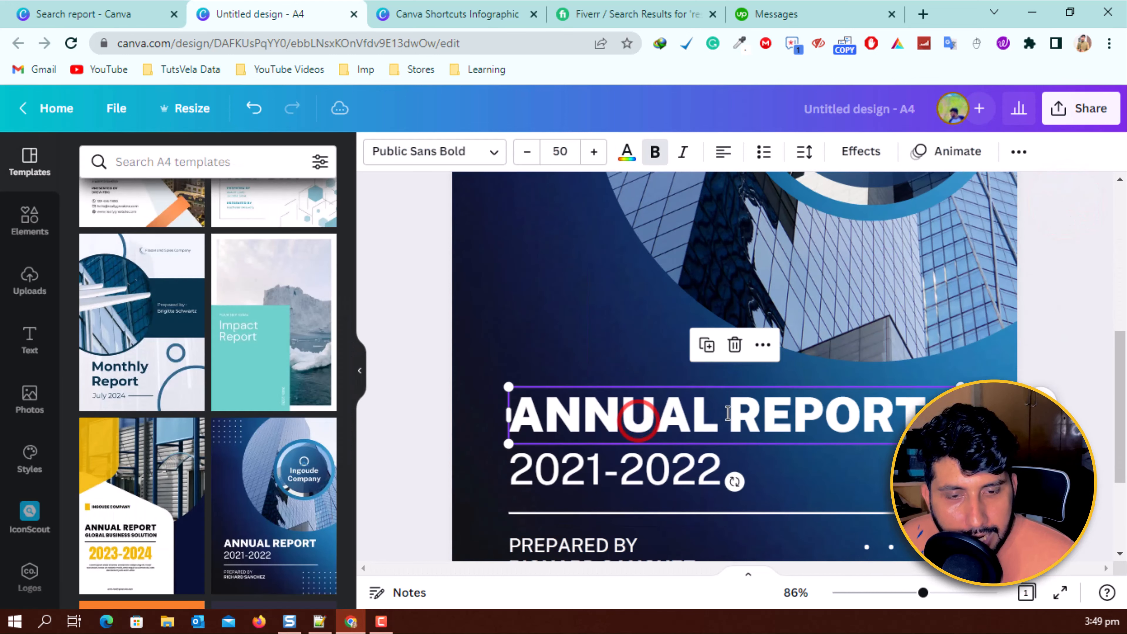
{"action": "scroll", "coordinate": [628, 390], "scroll_direction": "down", "scroll_amount": 4}
Duplicate the dot pattern in the cover's upper-left corner, try moving the copy below the original, and undo the move
{"action": "scroll", "coordinate": [772, 428], "scroll_direction": "up", "scroll_amount": 10}
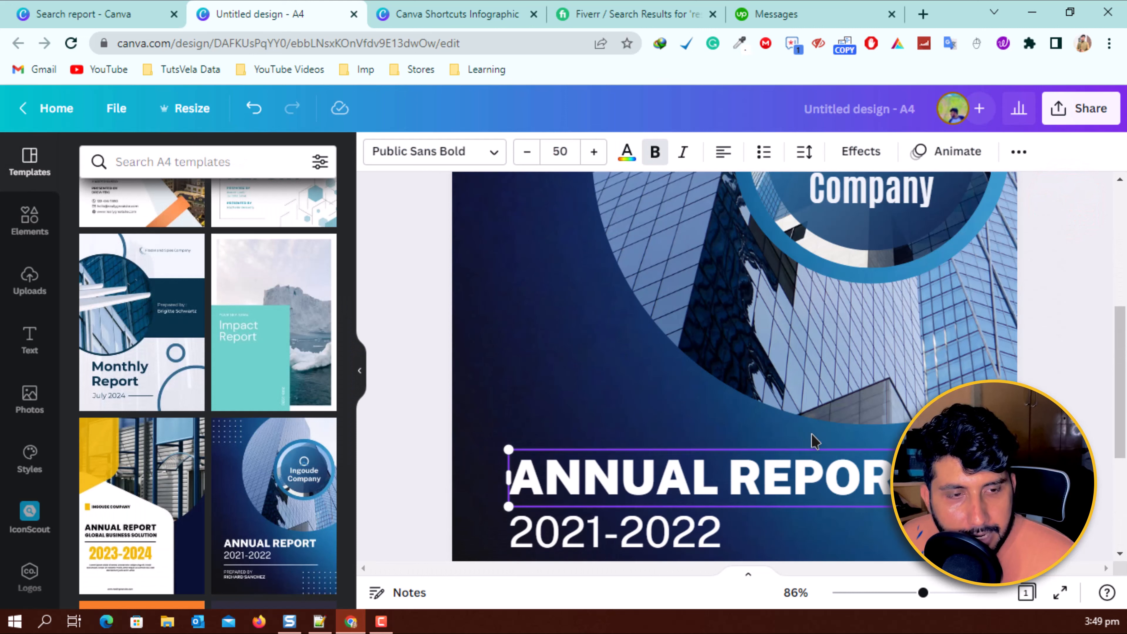
{"action": "left_click", "coordinate": [505, 300]}
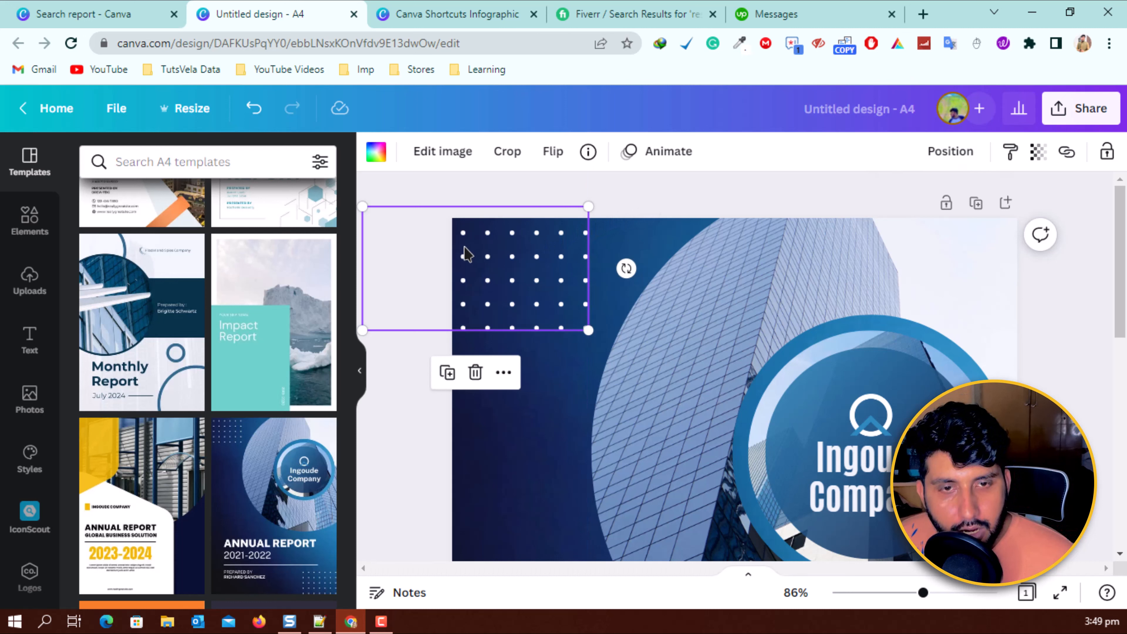
{"action": "left_click", "coordinate": [448, 373]}
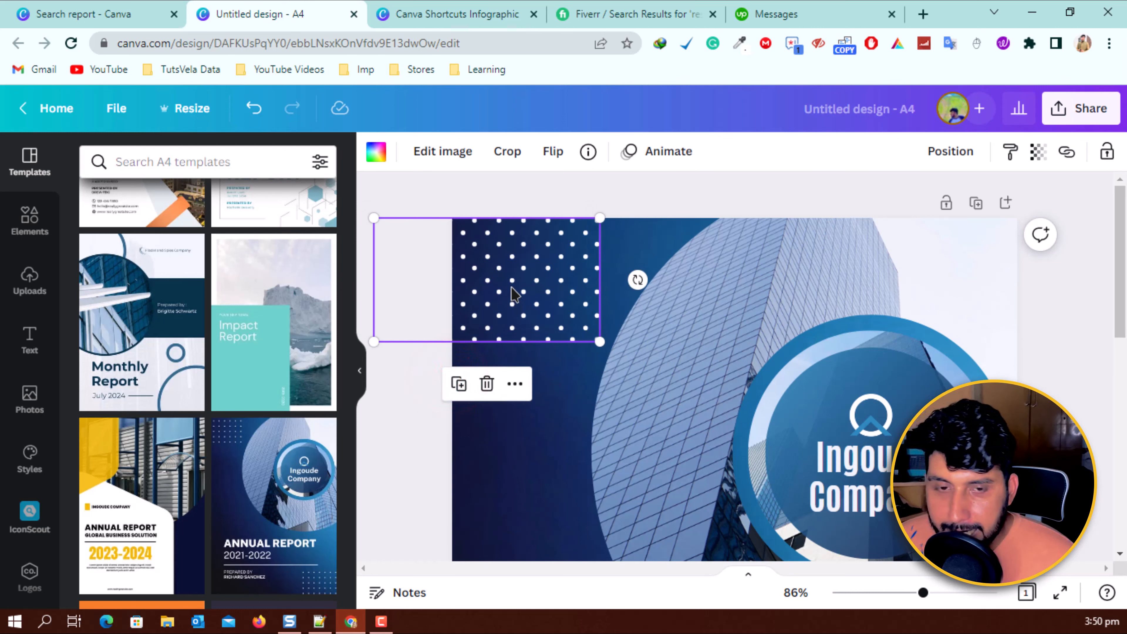
{"action": "left_click_drag", "start_coordinate": [512, 293], "coordinate": [511, 434]}
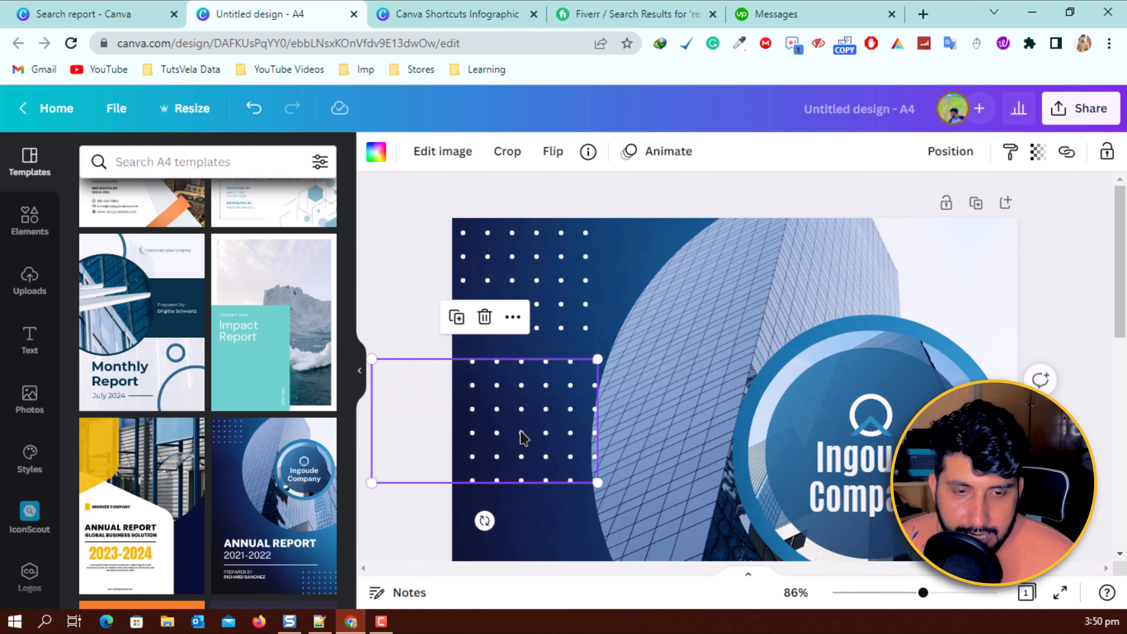
{"action": "key", "text": "ctrl+z"}
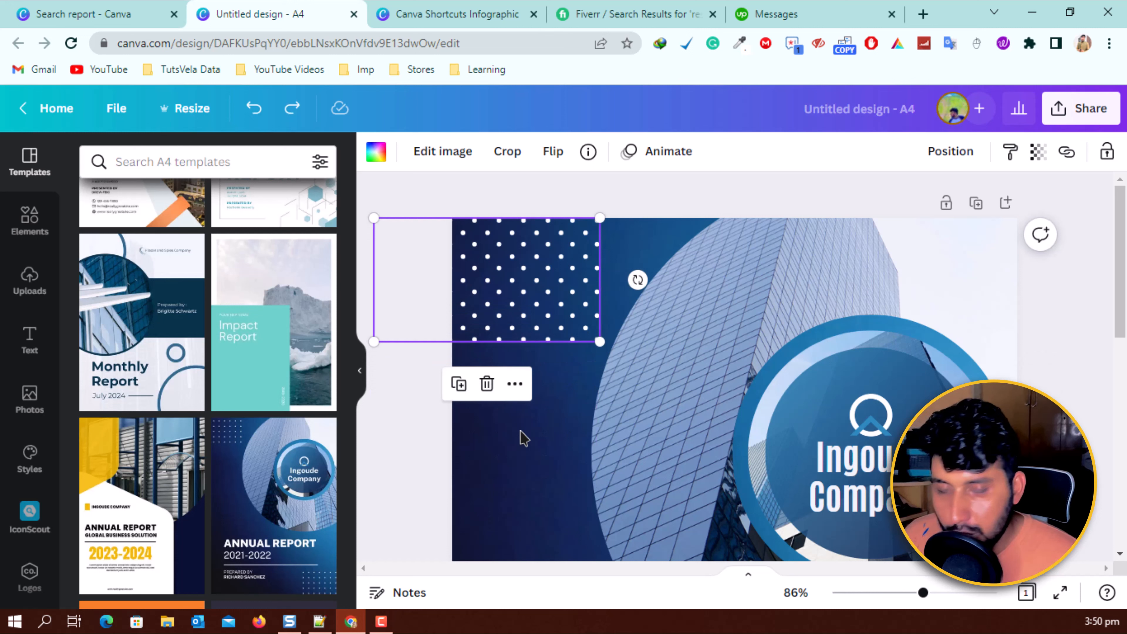
Duplicate the dot pattern once more, move the new copy below the others, and delete it
{"action": "key", "text": "ctrl+d"}
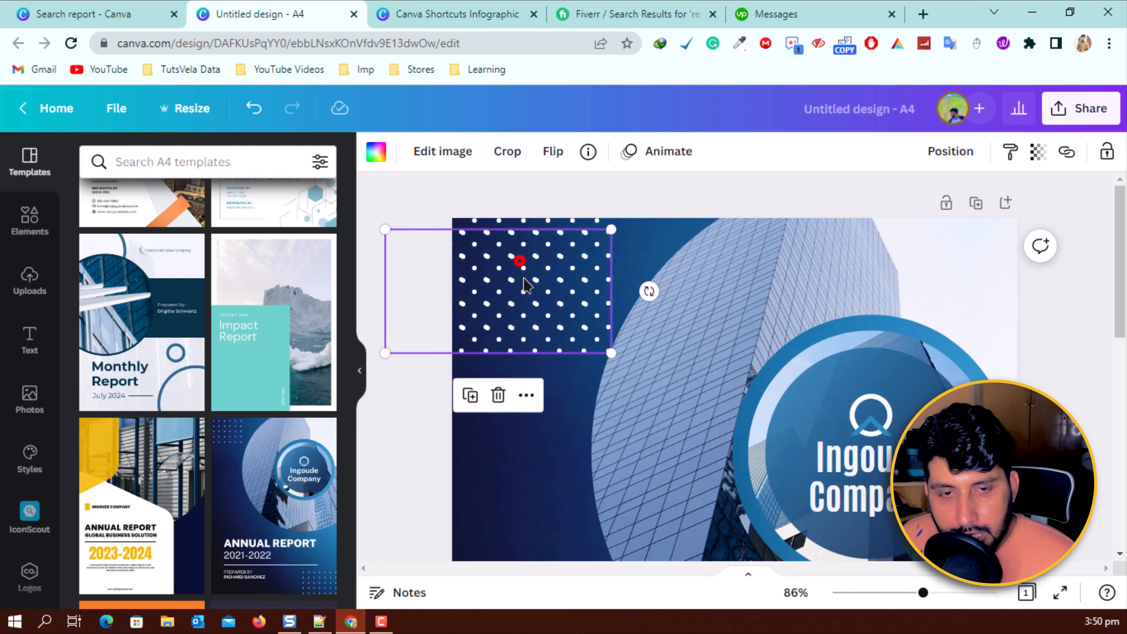
{"action": "left_click_drag", "start_coordinate": [516, 259], "coordinate": [519, 381]}
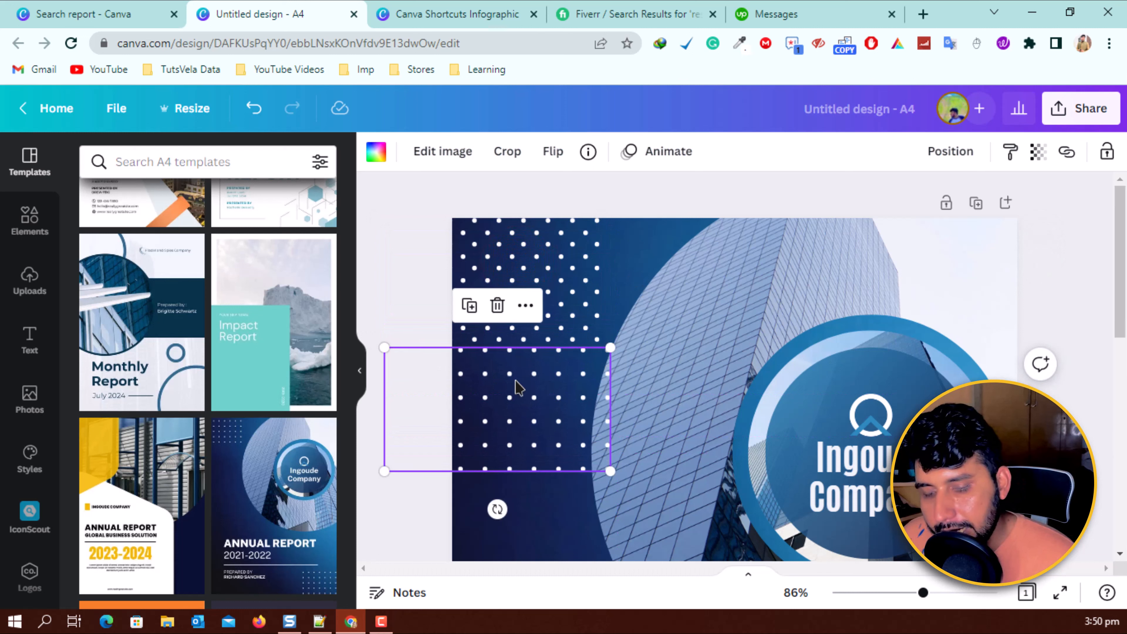
{"action": "key", "text": "Delete"}
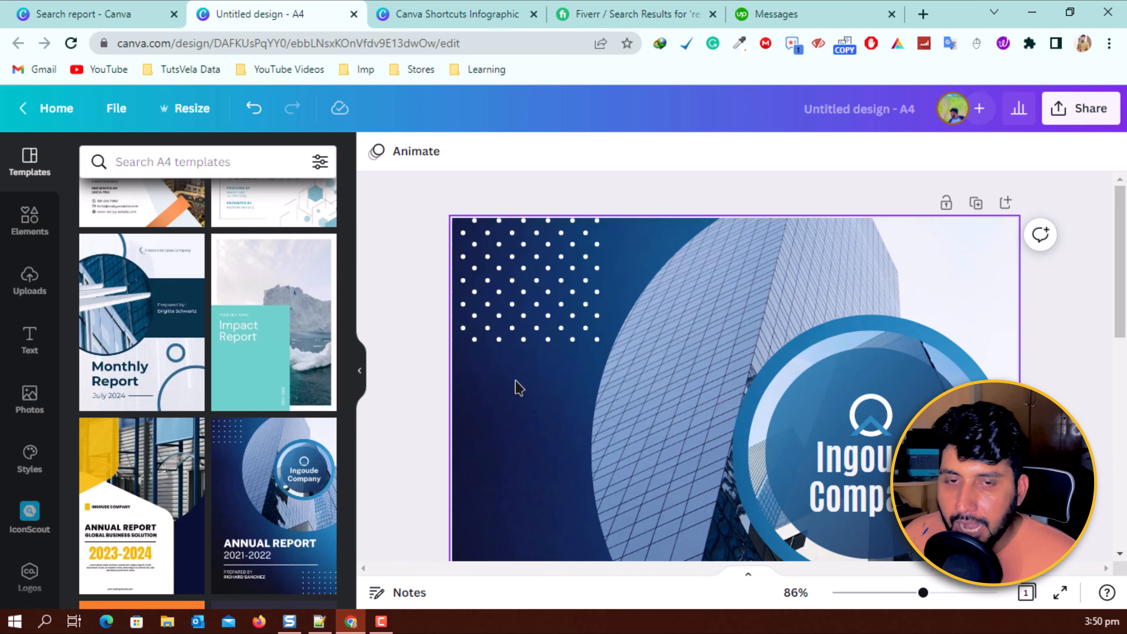
Try the dark blue document color on the dot pattern in the cover's upper-left corner, and settle on the near-white lavender one
{"action": "left_click", "coordinate": [438, 279]}
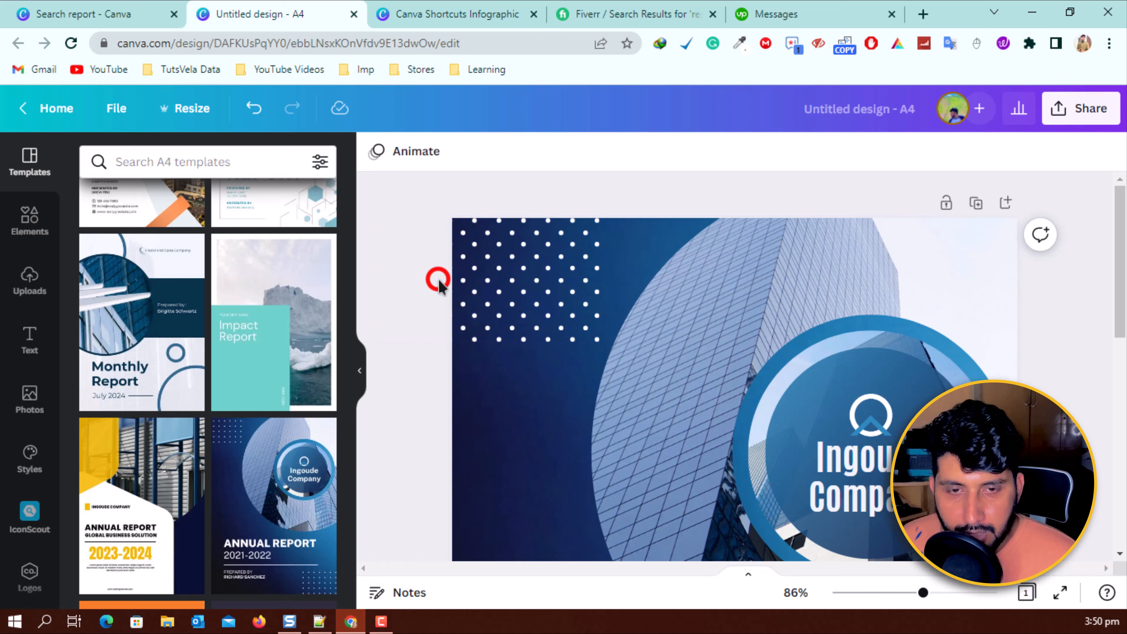
{"action": "left_click", "coordinate": [536, 282]}
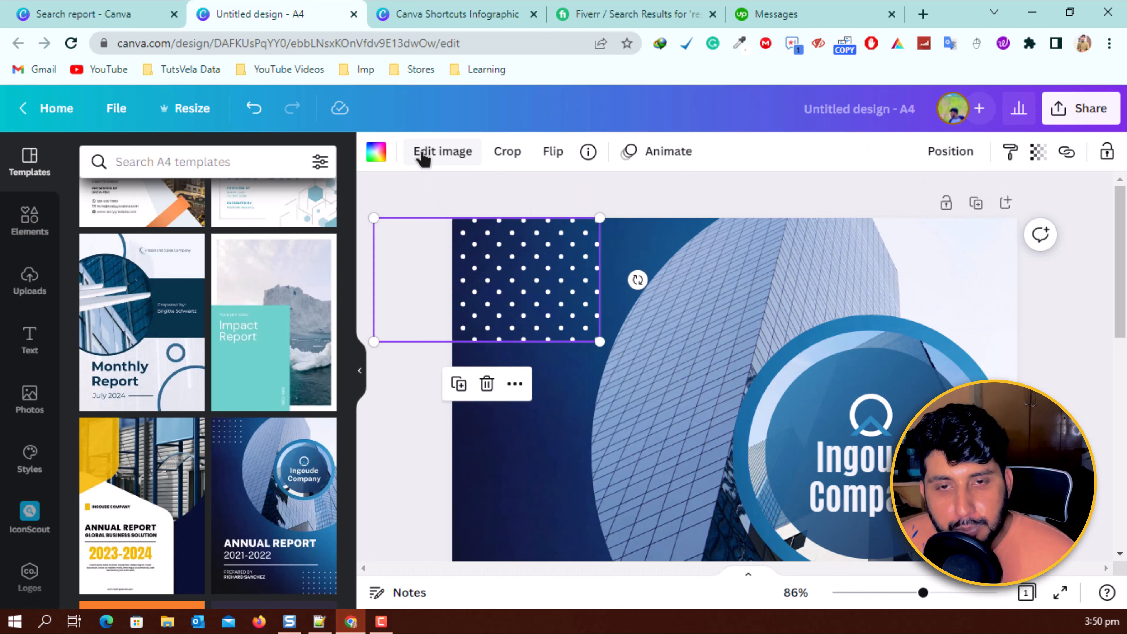
{"action": "left_click", "coordinate": [376, 152]}
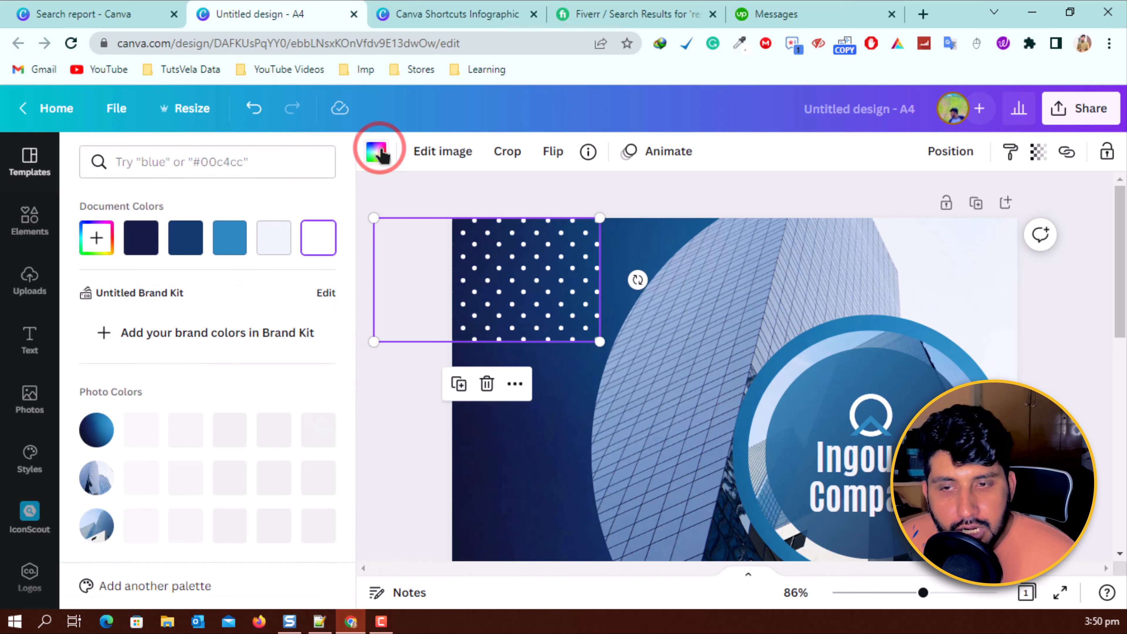
{"action": "left_click", "coordinate": [185, 235]}
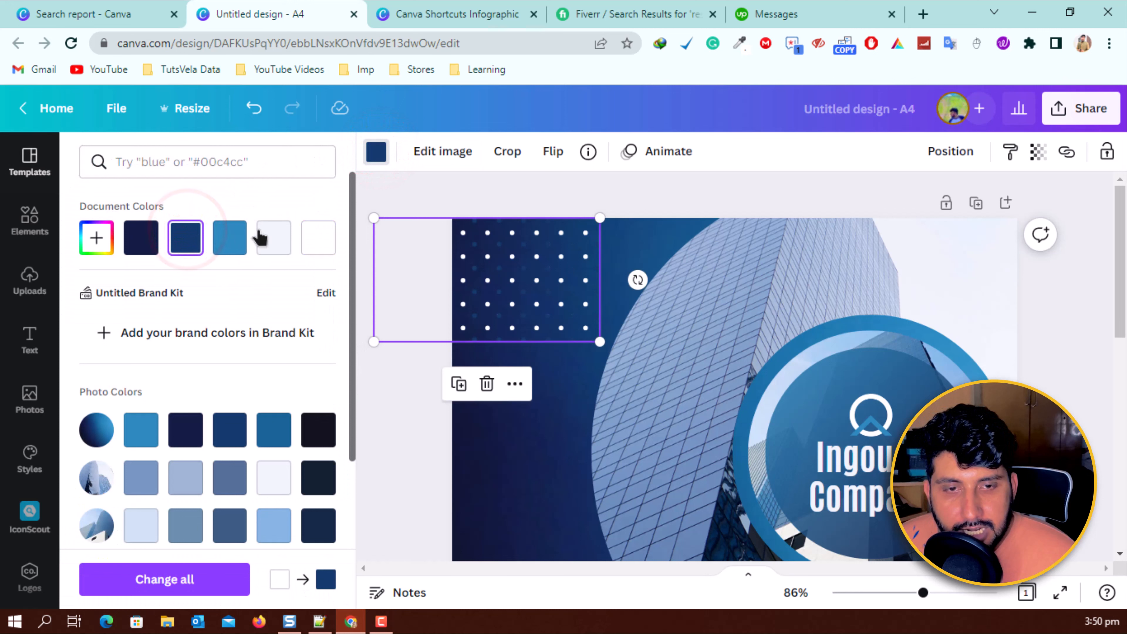
{"action": "left_click", "coordinate": [289, 230]}
Browse the image editing effects for the dot pattern and view the Trippy effect's details without applying it
{"action": "left_click", "coordinate": [457, 150]}
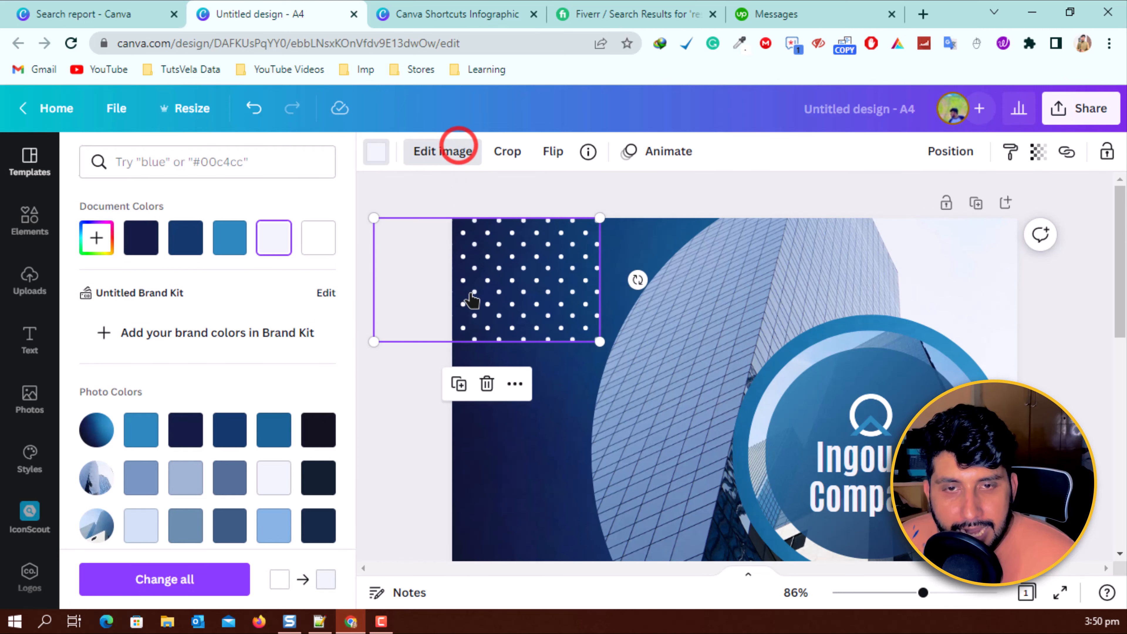
{"action": "scroll", "coordinate": [186, 378], "scroll_direction": "down", "scroll_amount": 5}
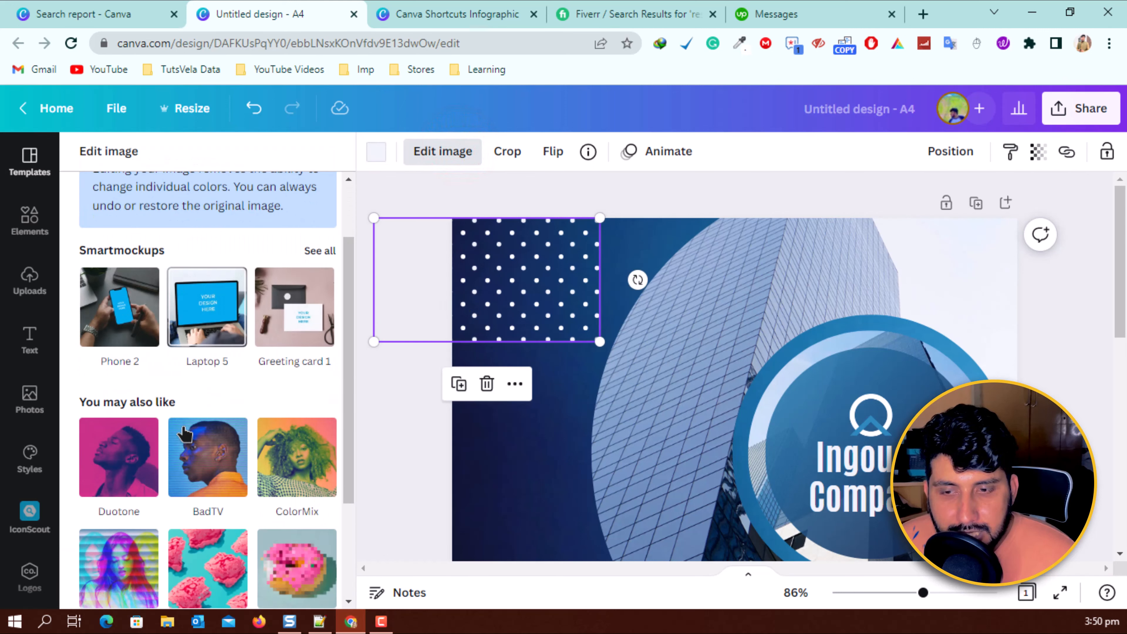
{"action": "left_click", "coordinate": [125, 408]}
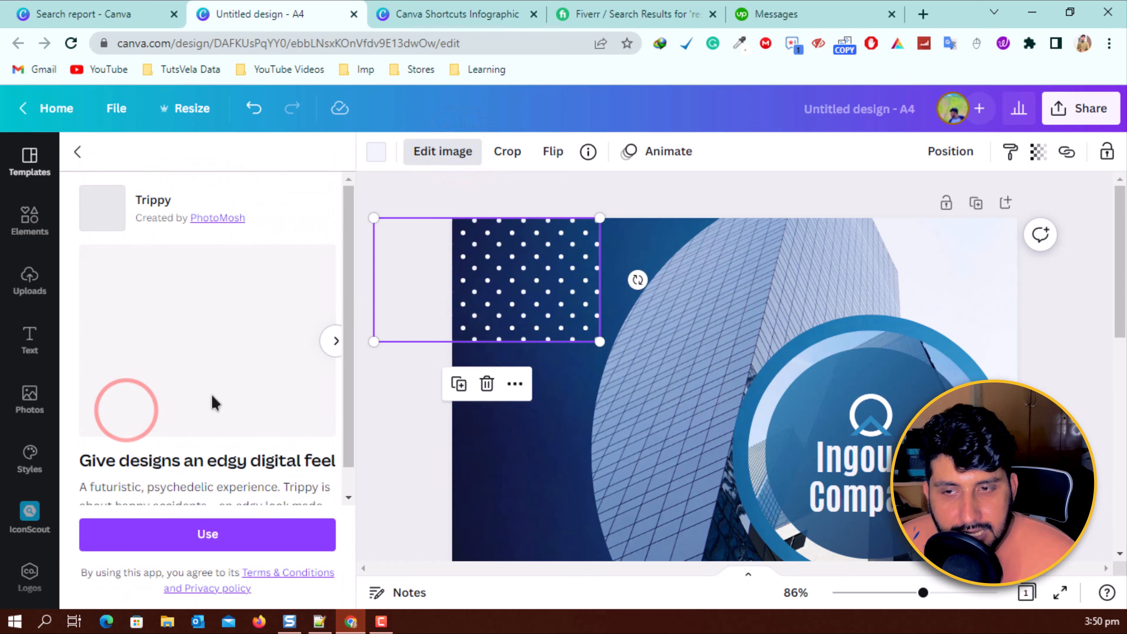
{"action": "left_click", "coordinate": [78, 152]}
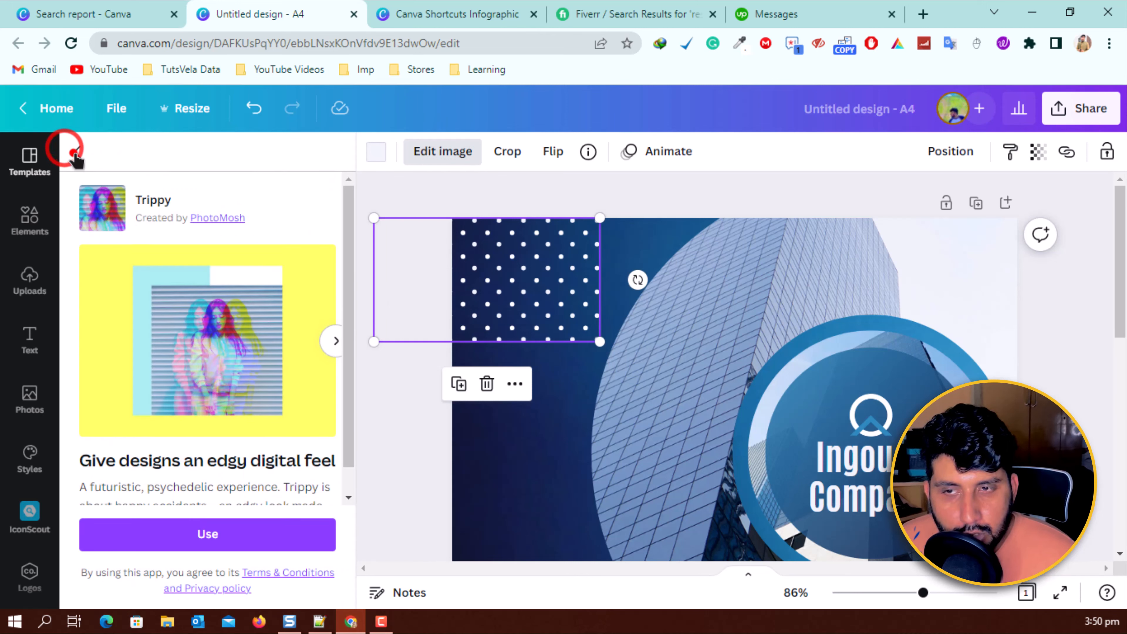
{"action": "left_click", "coordinate": [707, 190]}
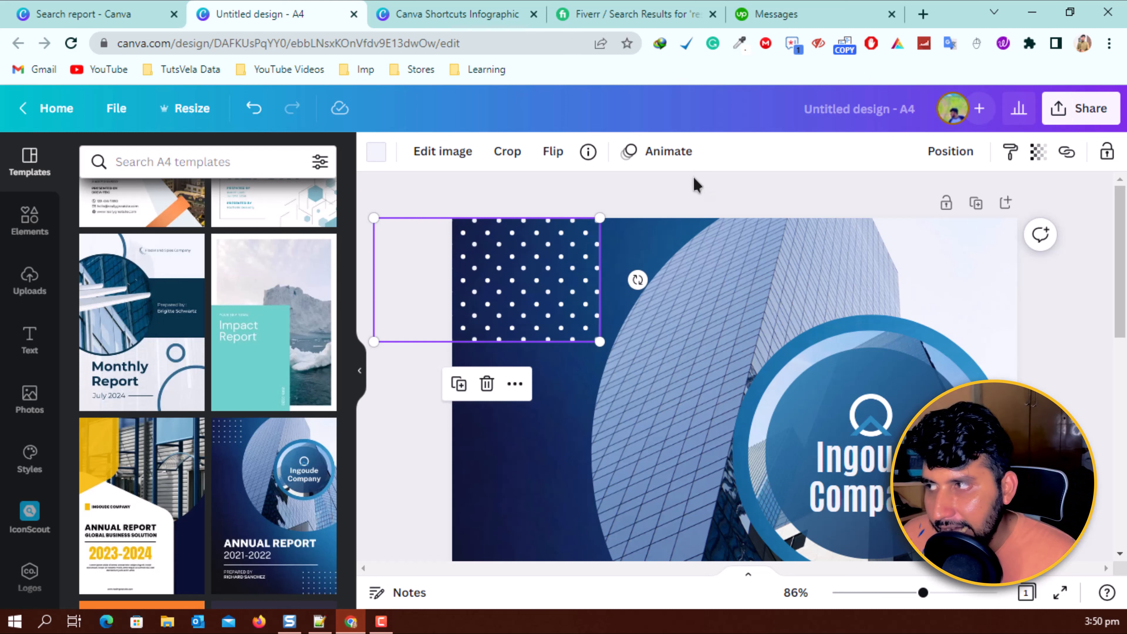
{"action": "left_click", "coordinate": [1045, 361]}
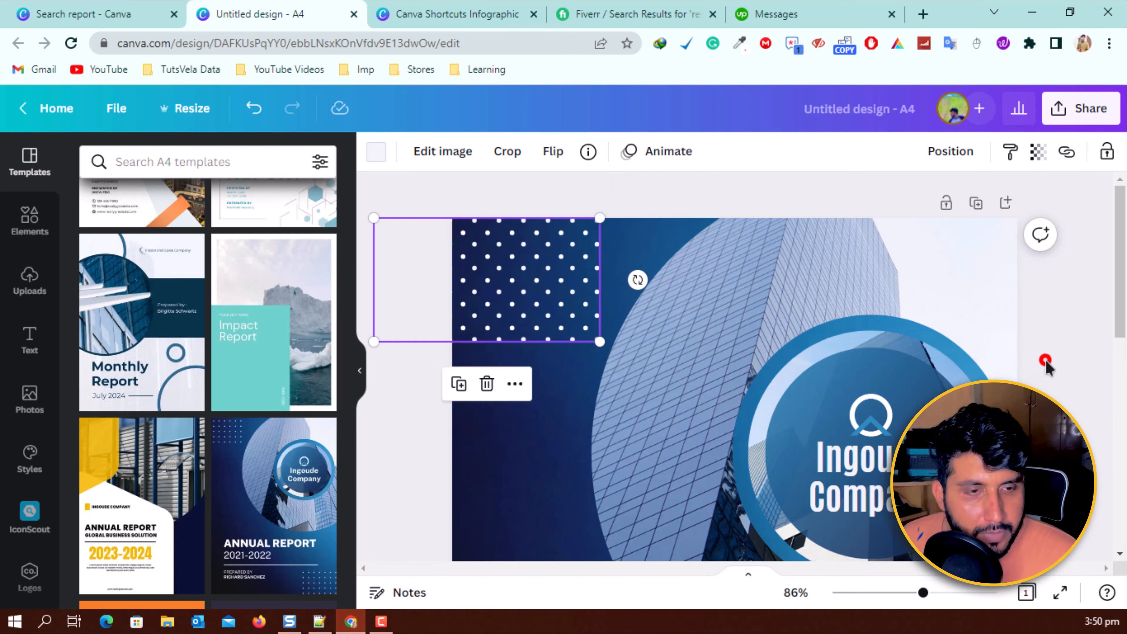
Try moving the dark blue inner circle away from behind the "Ingoude Company" text, and undo the move
{"action": "scroll", "coordinate": [1044, 360], "scroll_direction": "down", "scroll_amount": 3}
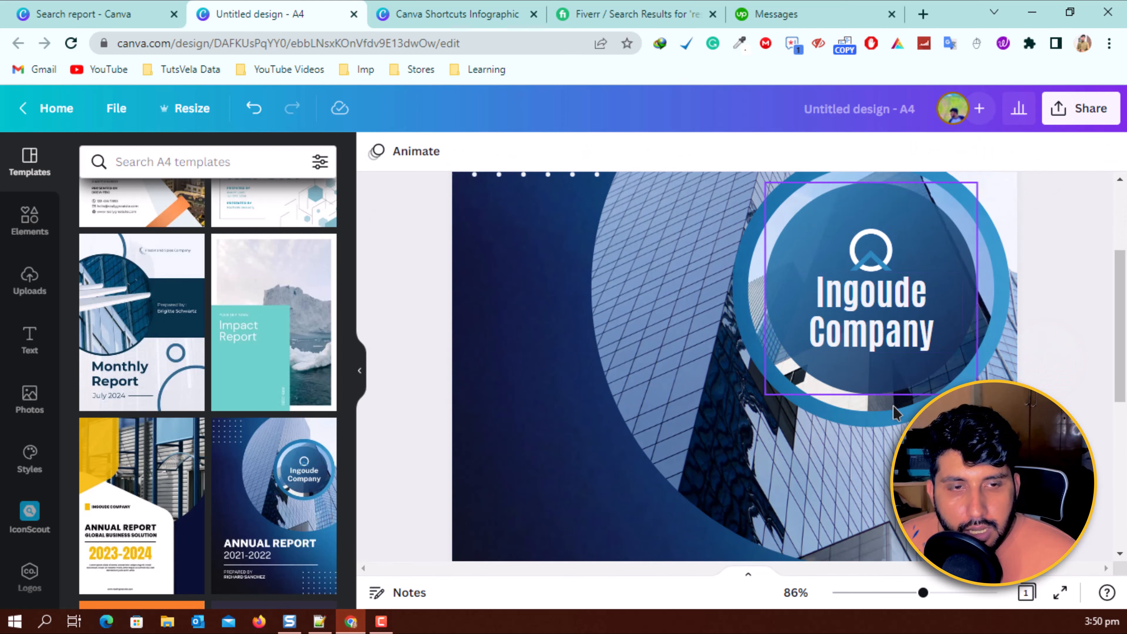
{"action": "scroll", "coordinate": [901, 239], "scroll_direction": "up", "scroll_amount": 2}
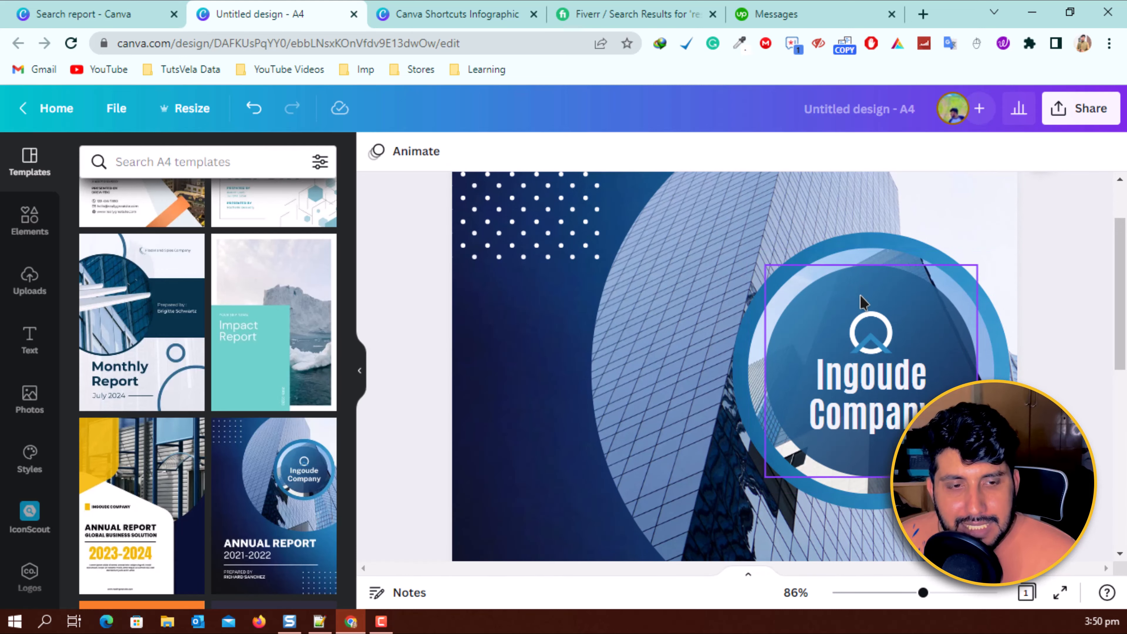
{"action": "left_click", "coordinate": [979, 320]}
{"action": "left_click", "coordinate": [976, 311]}
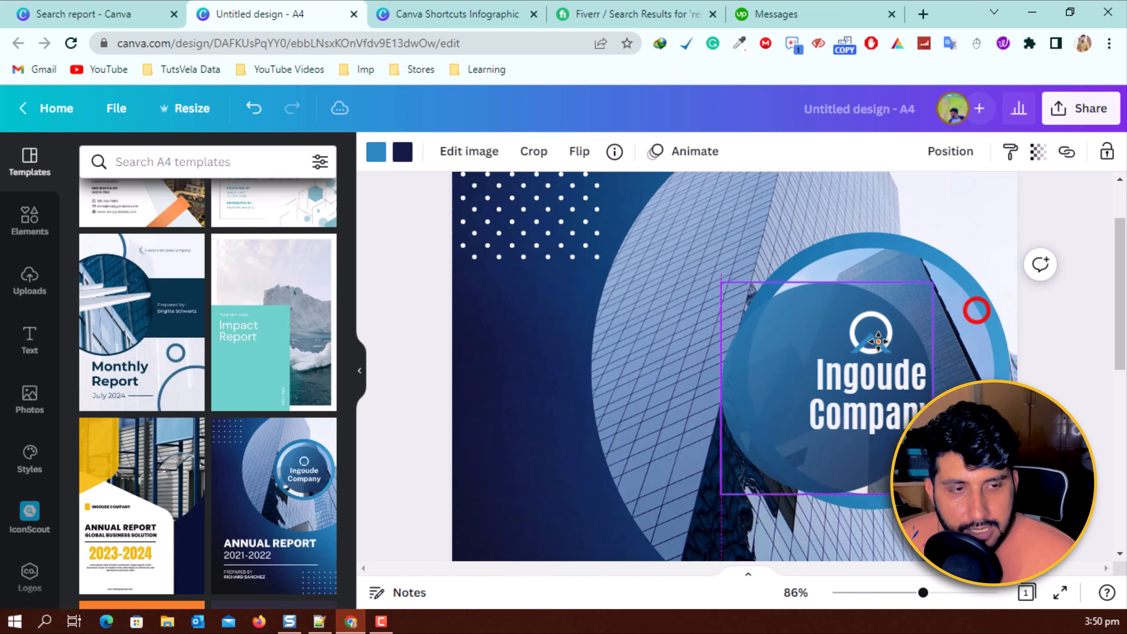
{"action": "left_click_drag", "start_coordinate": [878, 341], "coordinate": [609, 391]}
{"action": "key", "text": "ctrl+z"}
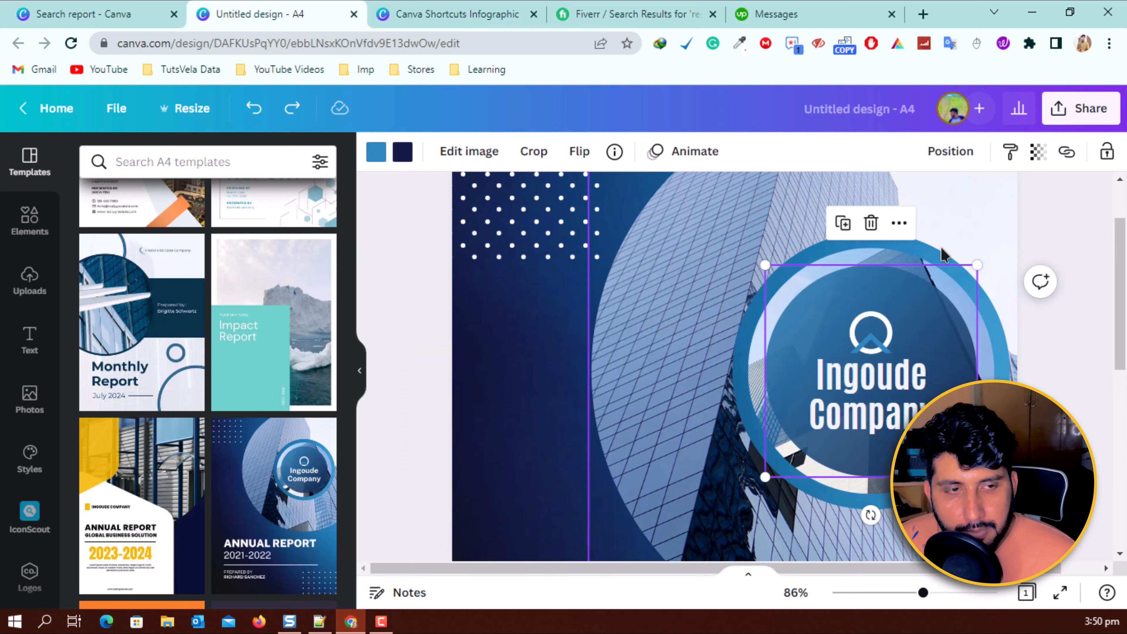
Try moving the larger circle layer behind the "Ingoude Company" badge, undo the move, and reselect the inner blue circle
{"action": "left_click", "coordinate": [935, 251]}
{"action": "left_click_drag", "start_coordinate": [935, 251], "coordinate": [528, 306]}
{"action": "key", "text": "ctrl+z"}
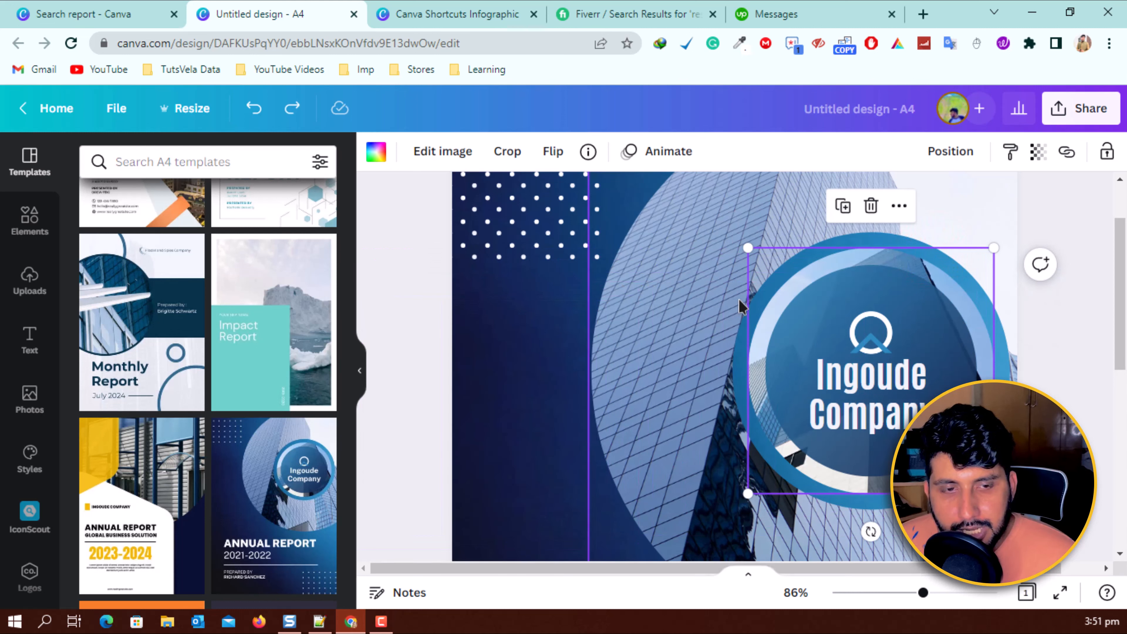
{"action": "left_click", "coordinate": [788, 299]}
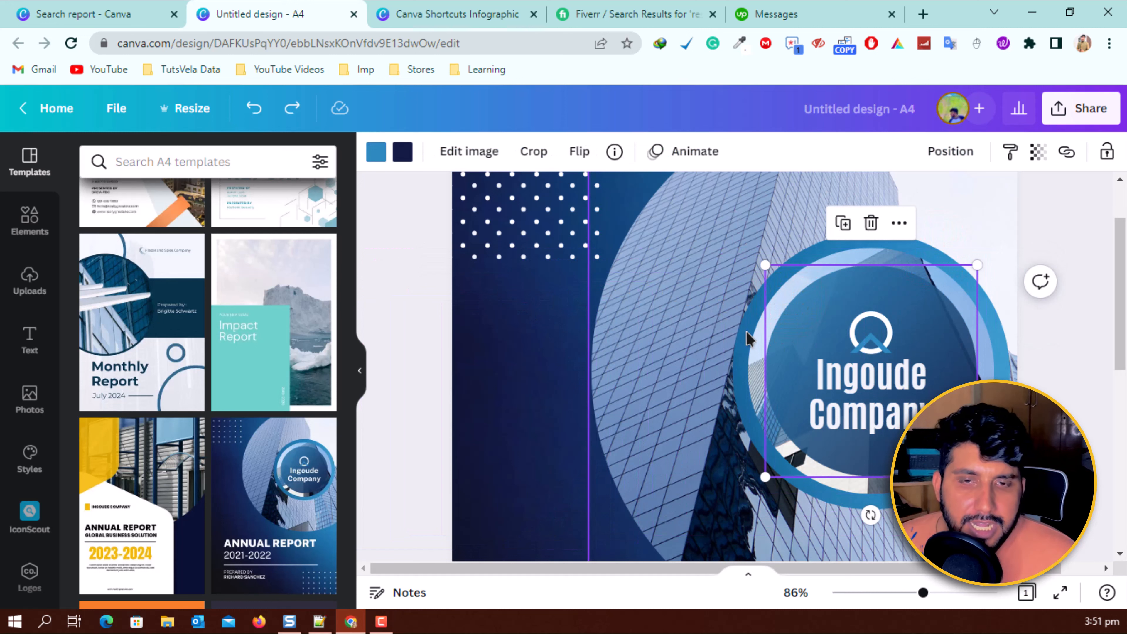
Add a new page after the annual report cover
{"action": "scroll", "coordinate": [727, 351], "scroll_direction": "down", "scroll_amount": 3}
{"action": "scroll", "coordinate": [753, 520], "scroll_direction": "down", "scroll_amount": 5}
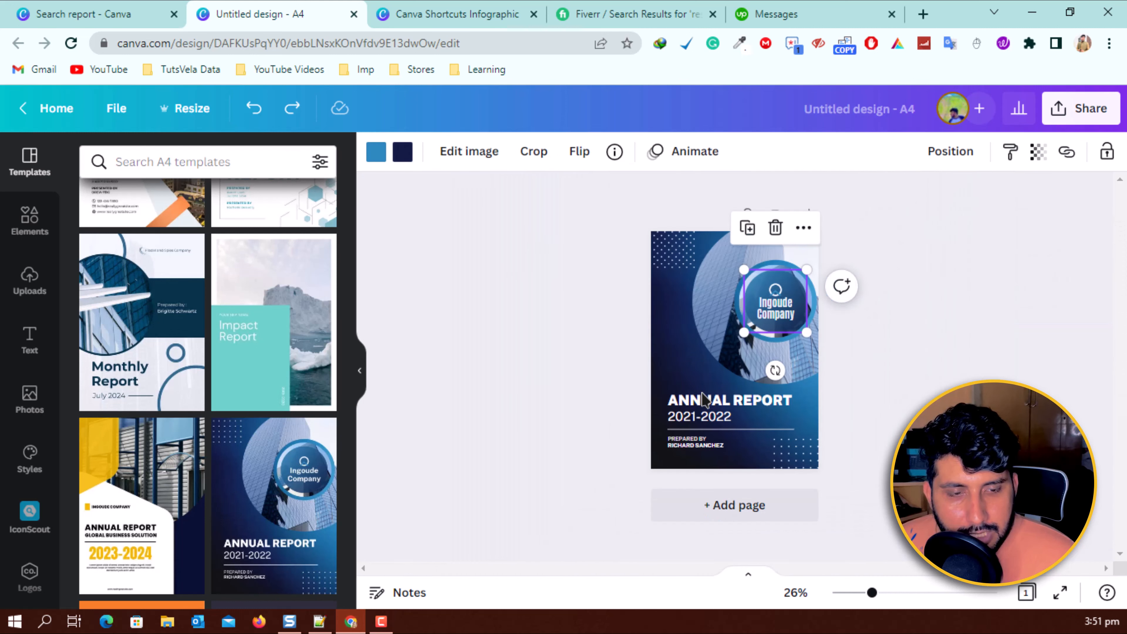
{"action": "left_click", "coordinate": [753, 517]}
{"action": "left_click", "coordinate": [946, 305]}
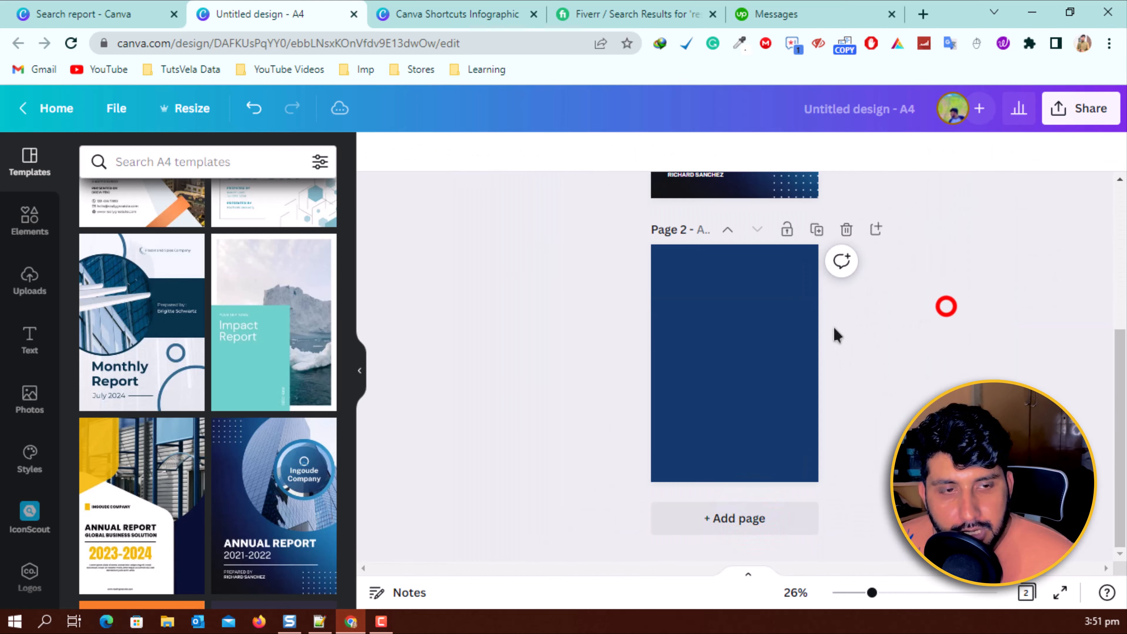
Insert a rounded square in the middle of page 2 and fill it with the default yellow
{"action": "scroll", "coordinate": [732, 381], "scroll_direction": "up", "scroll_amount": 3}
{"action": "scroll", "coordinate": [731, 381], "scroll_direction": "up", "scroll_amount": 2}
{"action": "scroll", "coordinate": [731, 381], "scroll_direction": "down", "scroll_amount": 2}
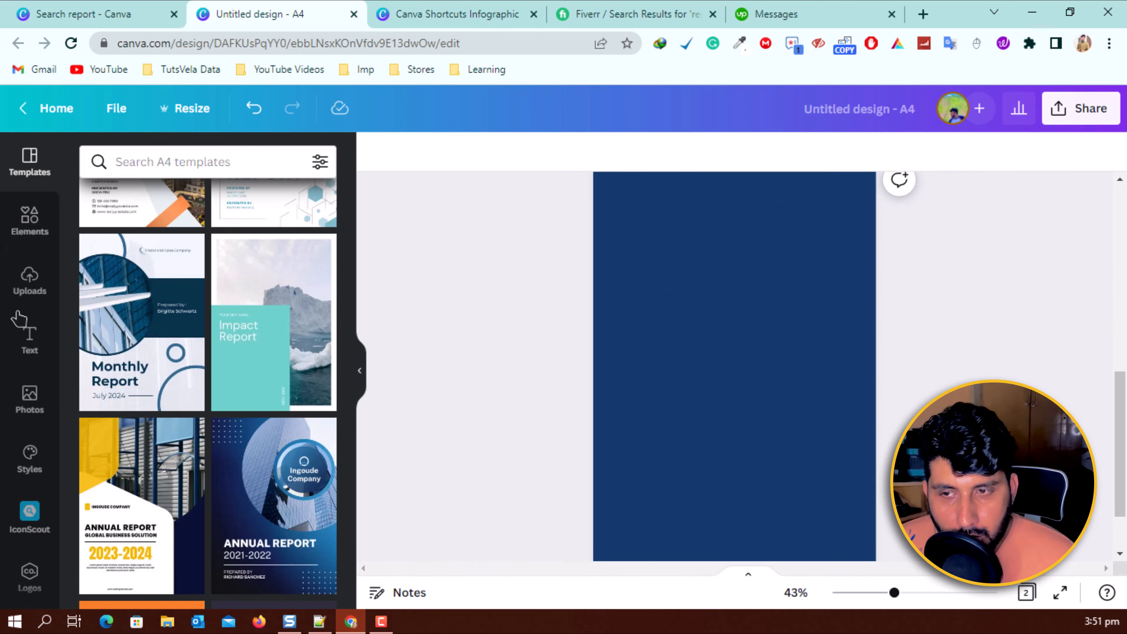
{"action": "left_click", "coordinate": [18, 229]}
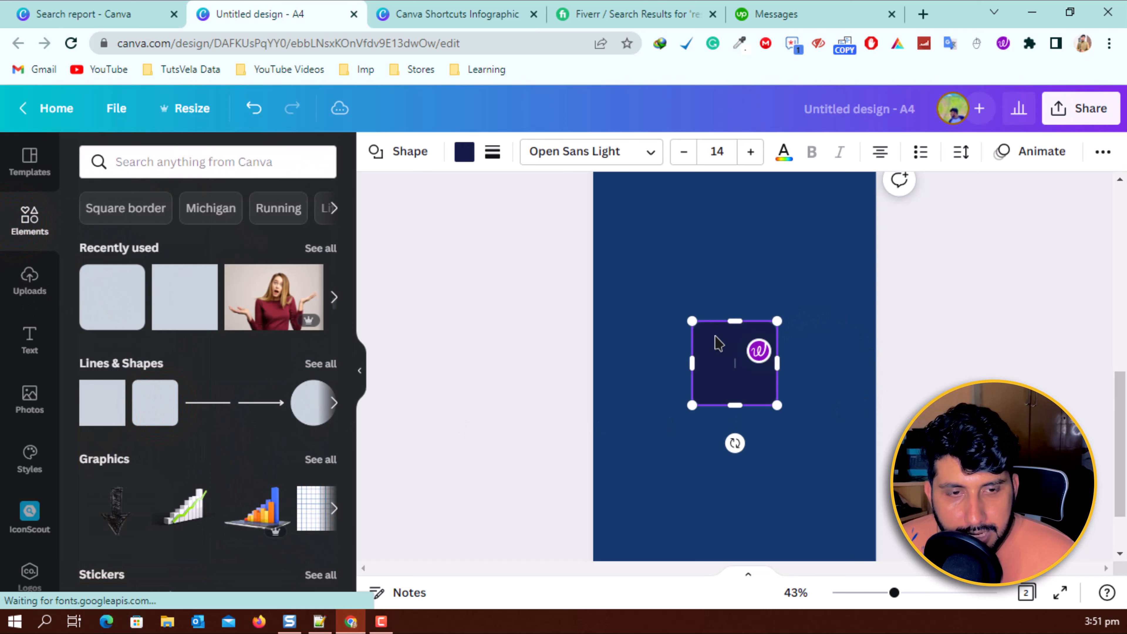
{"action": "left_click", "coordinate": [462, 153]}
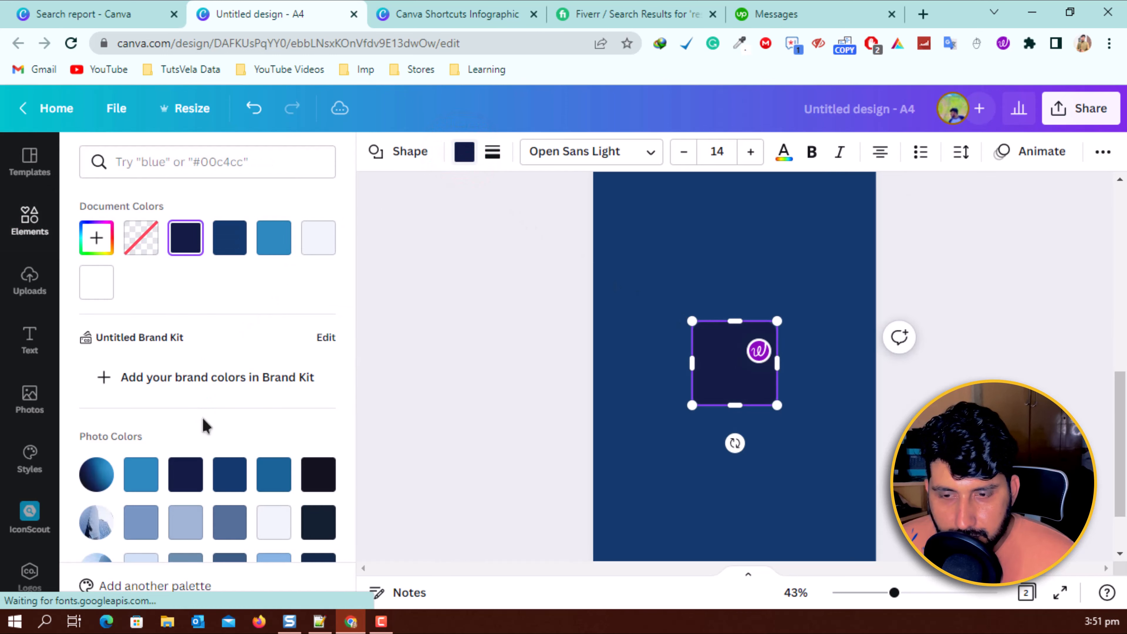
{"action": "scroll", "coordinate": [205, 426], "scroll_direction": "down", "scroll_amount": 5}
{"action": "left_click", "coordinate": [226, 524]}
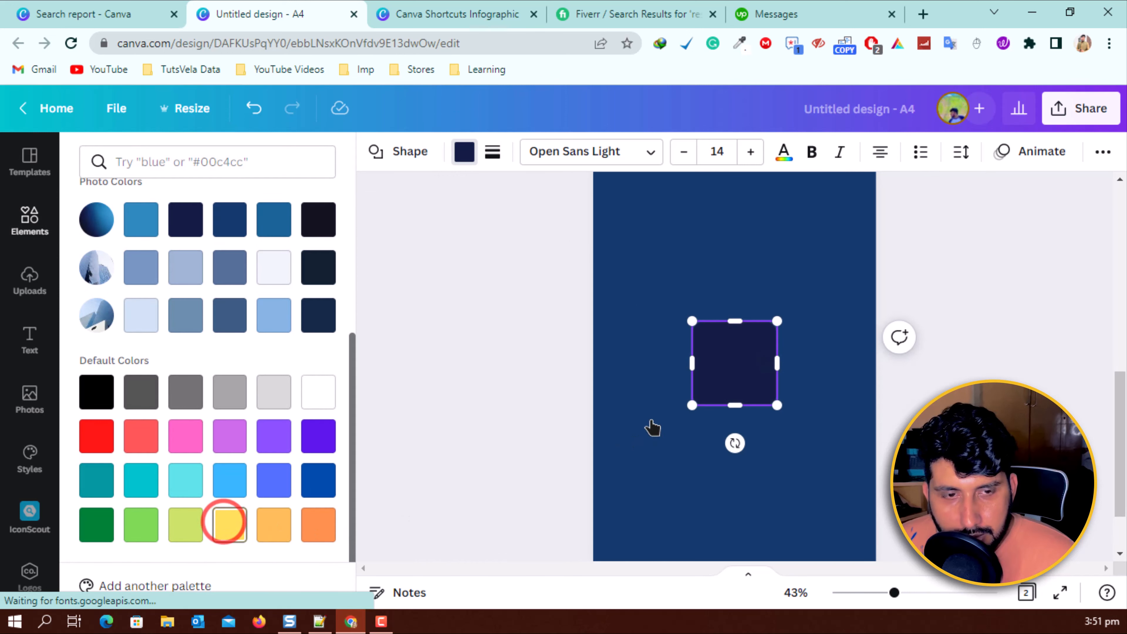
Make two overlapping duplicates of the yellow square, filling the first with the slate blue photo color and the second with default red
{"action": "left_click", "coordinate": [711, 370]}
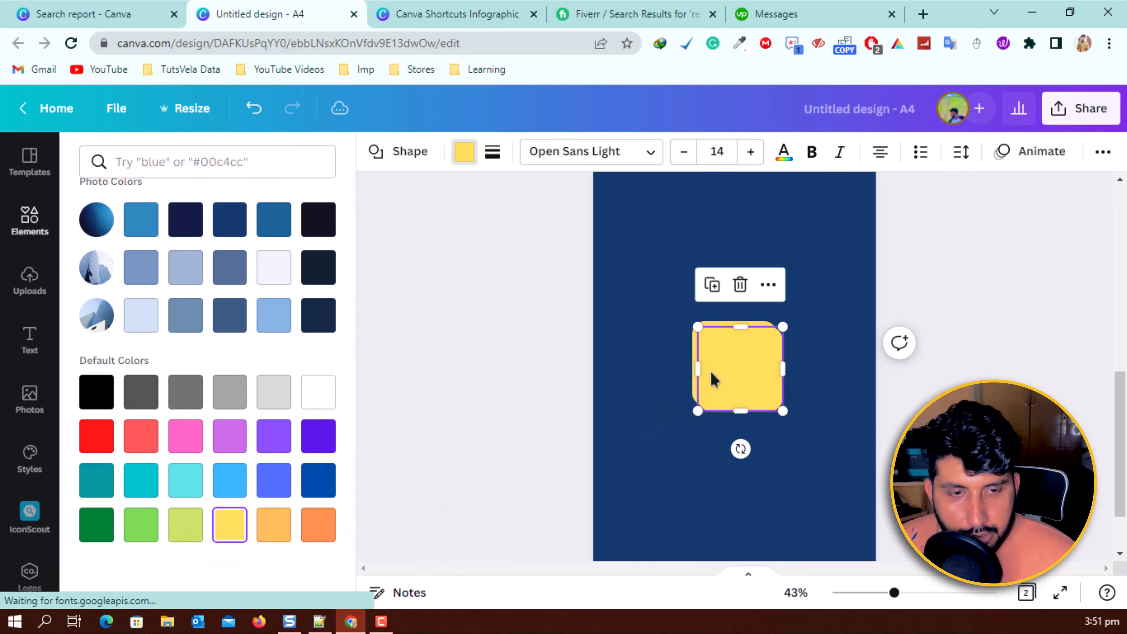
{"action": "left_click", "coordinate": [151, 268]}
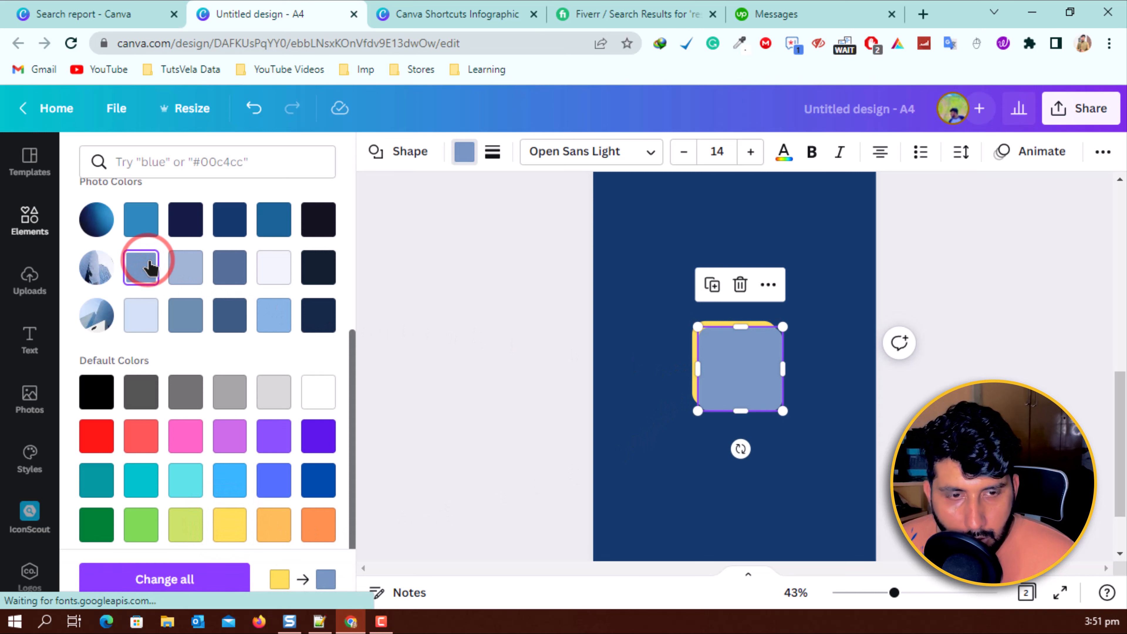
{"action": "left_click", "coordinate": [110, 438]}
{"action": "left_click", "coordinate": [986, 357]}
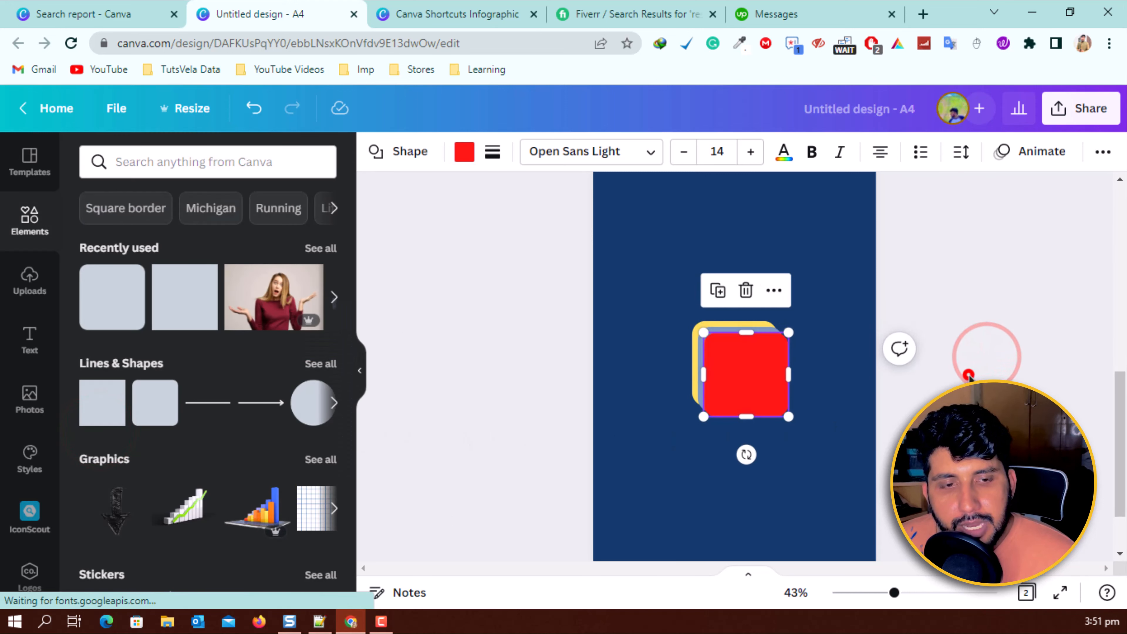
Select the slate blue square between the yellow and red ones and open its spacing options
{"action": "left_click", "coordinate": [709, 328]}
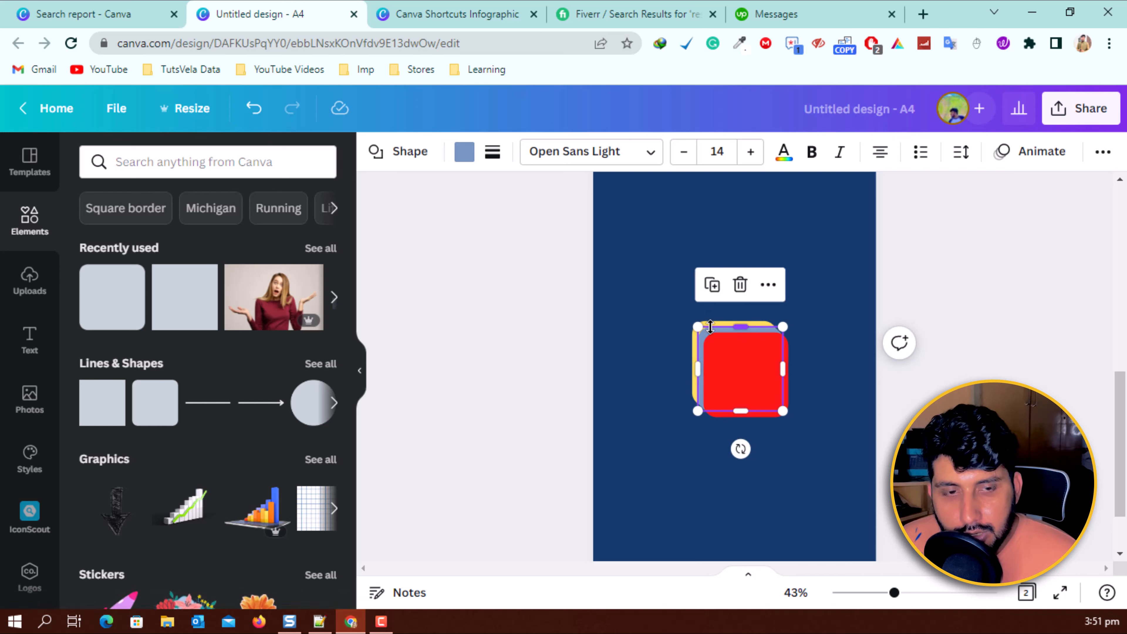
{"action": "left_click", "coordinate": [710, 327]}
{"action": "left_click", "coordinate": [715, 321]}
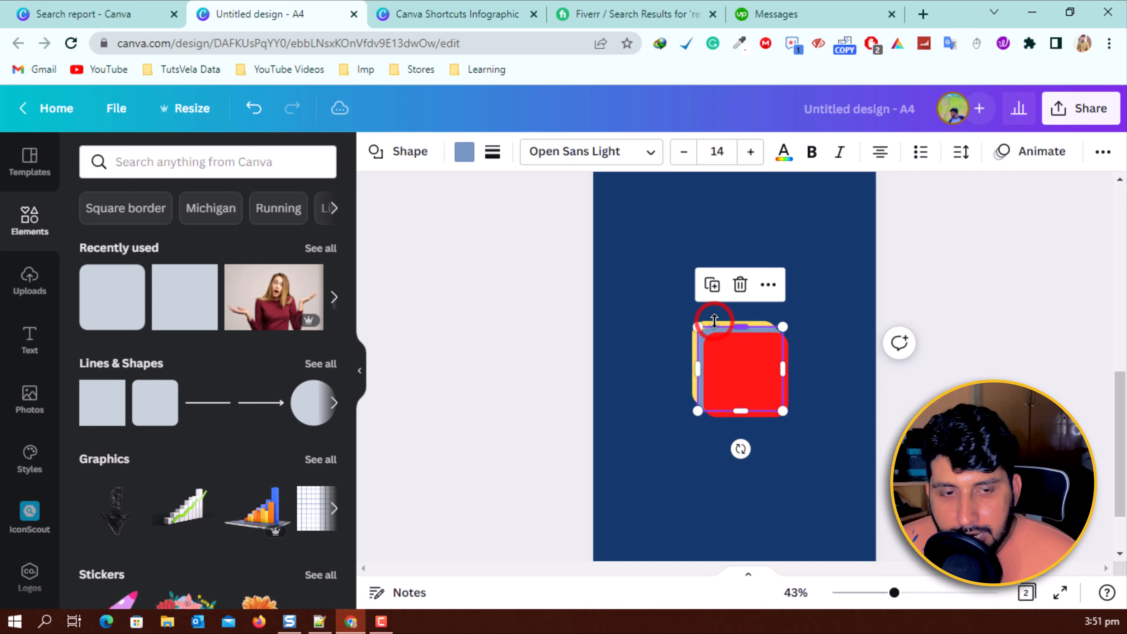
{"action": "left_click", "coordinate": [694, 341]}
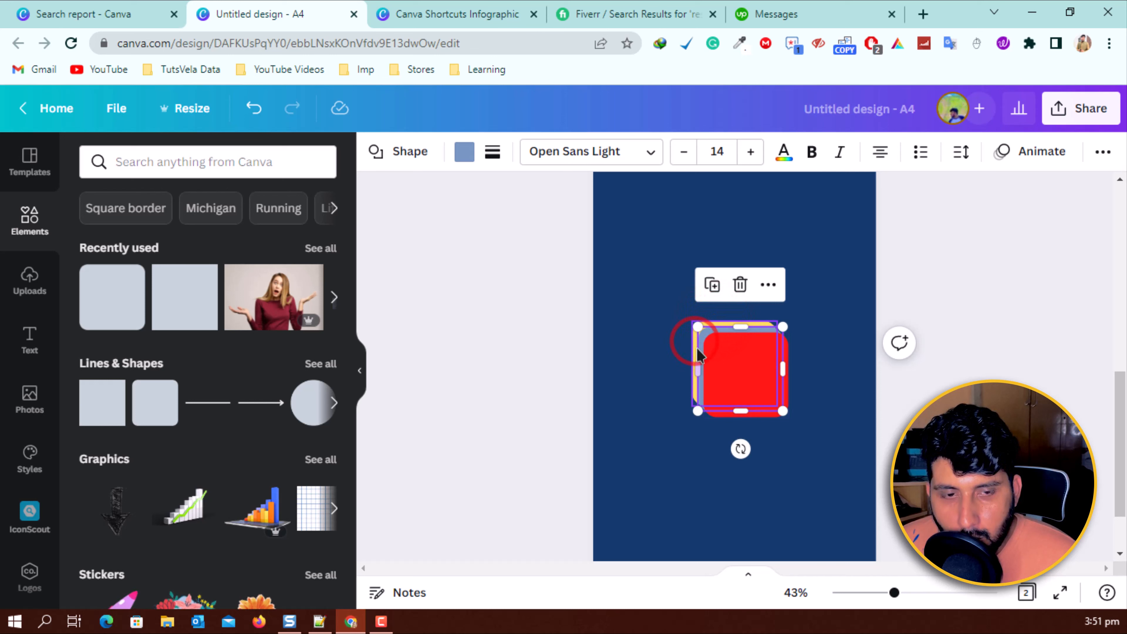
{"action": "left_click", "coordinate": [959, 151]}
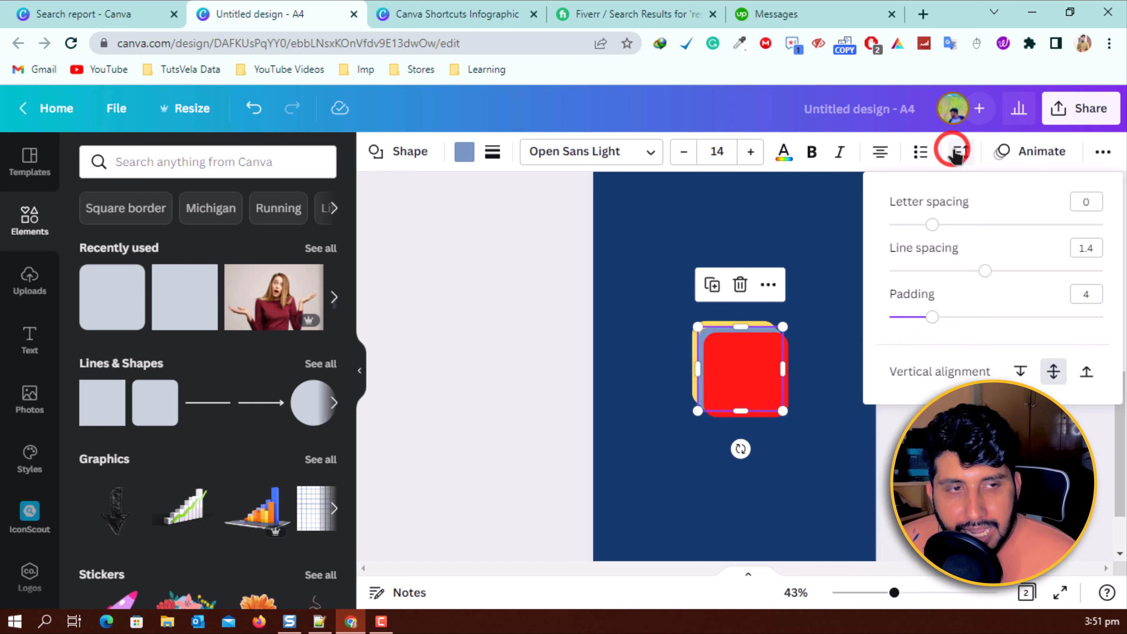
Enlarge the blue-grey rounded square into a large panel around the red square and reposition it within the page's width
{"action": "left_click", "coordinate": [959, 152]}
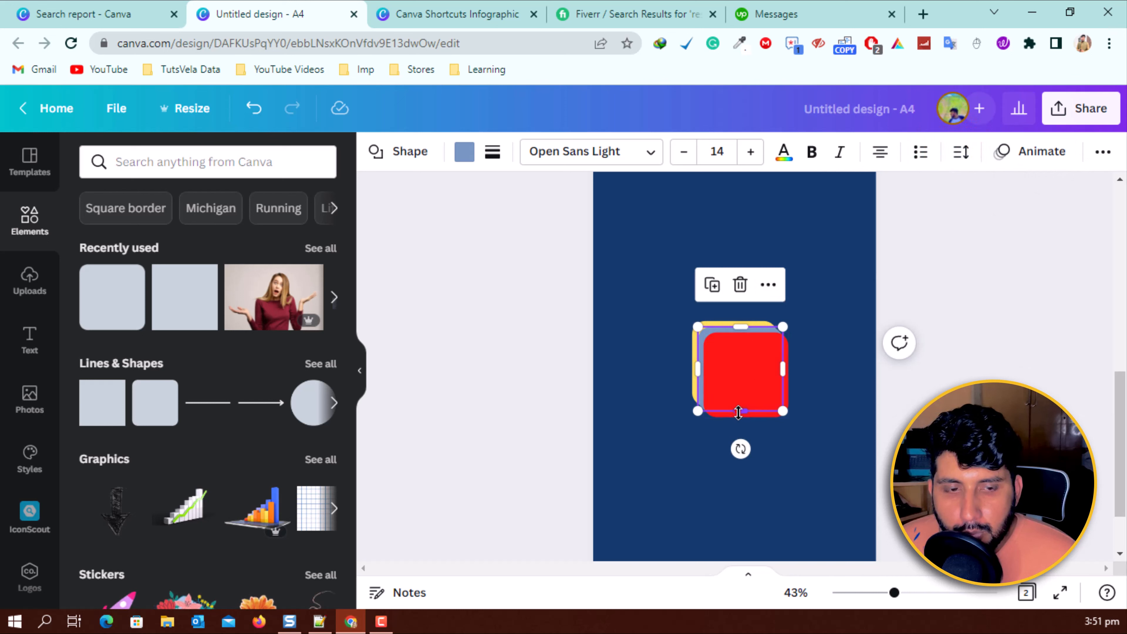
{"action": "left_click_drag", "start_coordinate": [740, 411], "coordinate": [742, 501]}
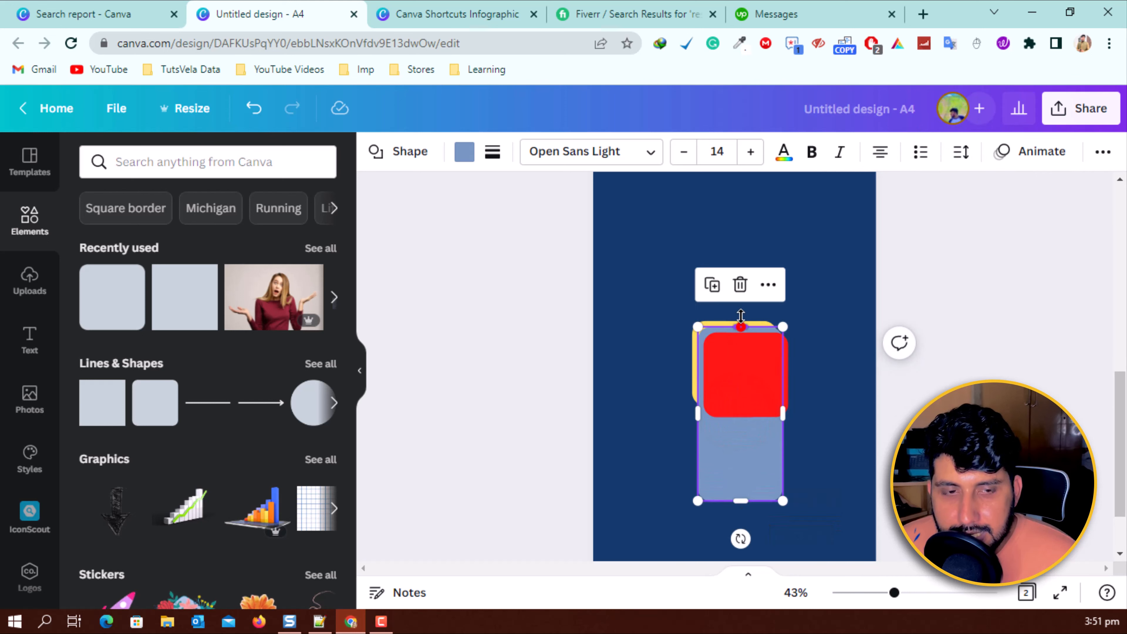
{"action": "left_click_drag", "start_coordinate": [740, 326], "coordinate": [728, 247]}
{"action": "left_click_drag", "start_coordinate": [698, 360], "coordinate": [578, 361]}
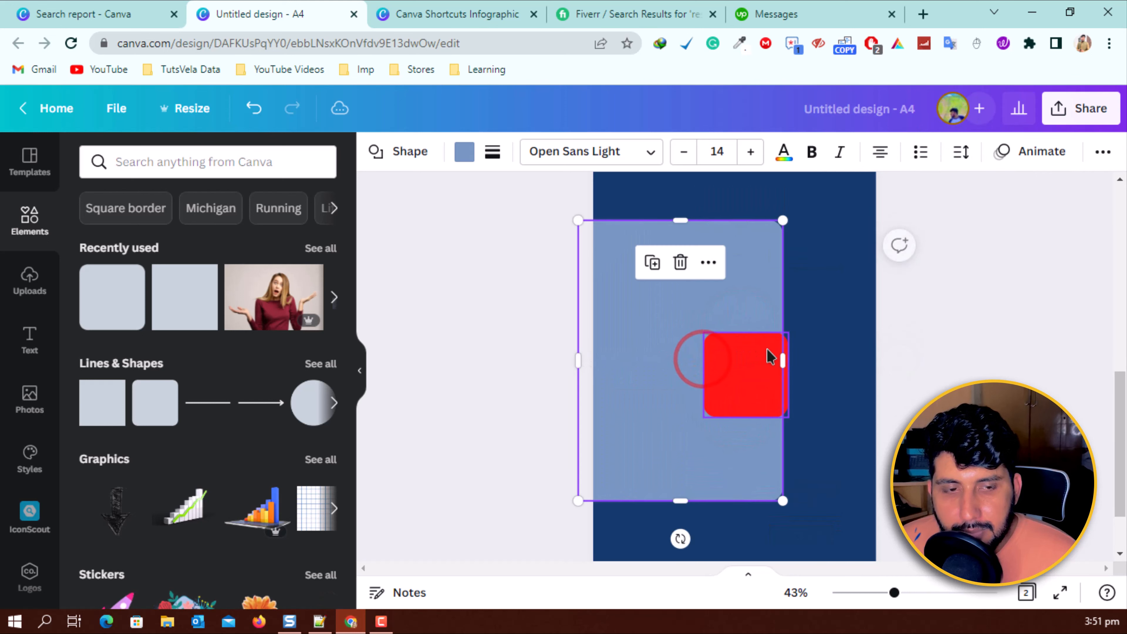
{"action": "left_click_drag", "start_coordinate": [784, 359], "coordinate": [836, 359]}
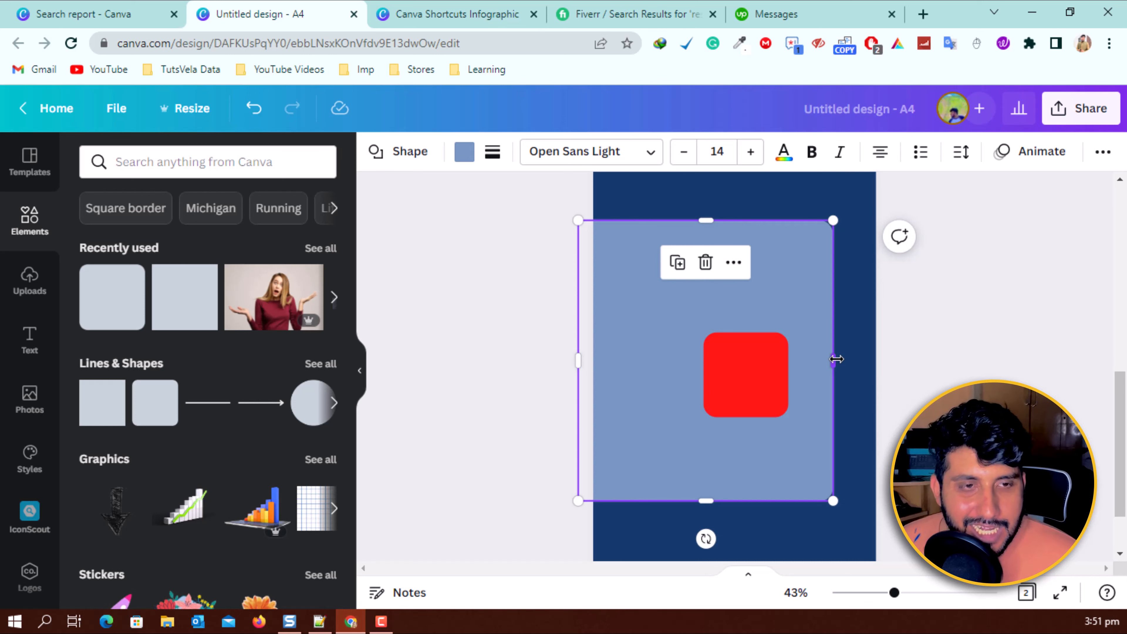
{"action": "left_click", "coordinate": [947, 326]}
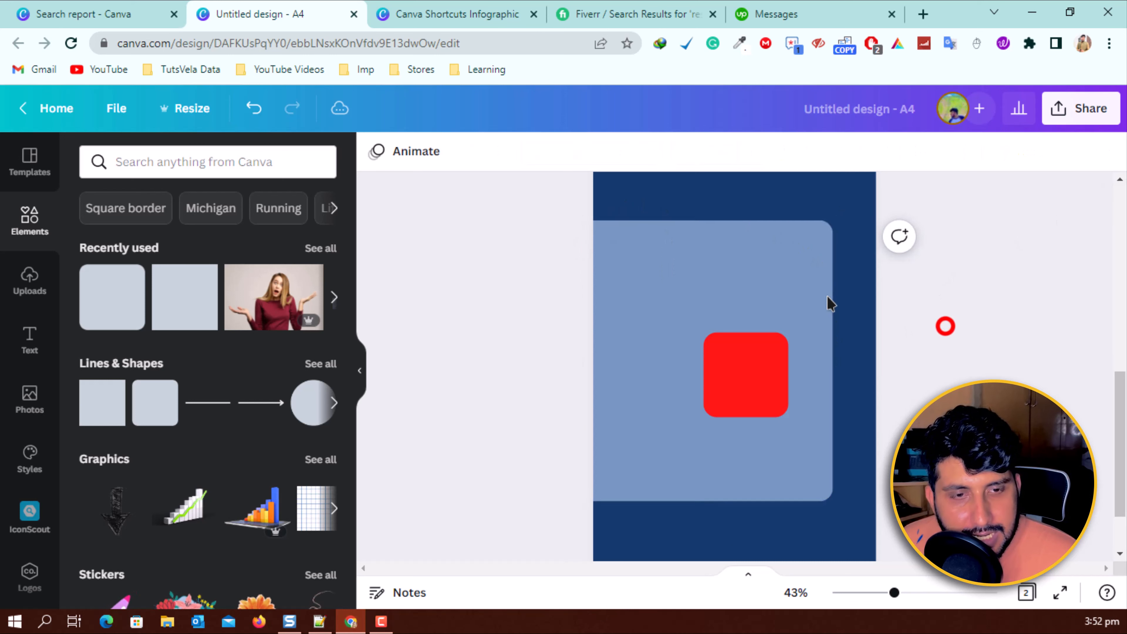
{"action": "left_click_drag", "start_coordinate": [795, 275], "coordinate": [825, 303]}
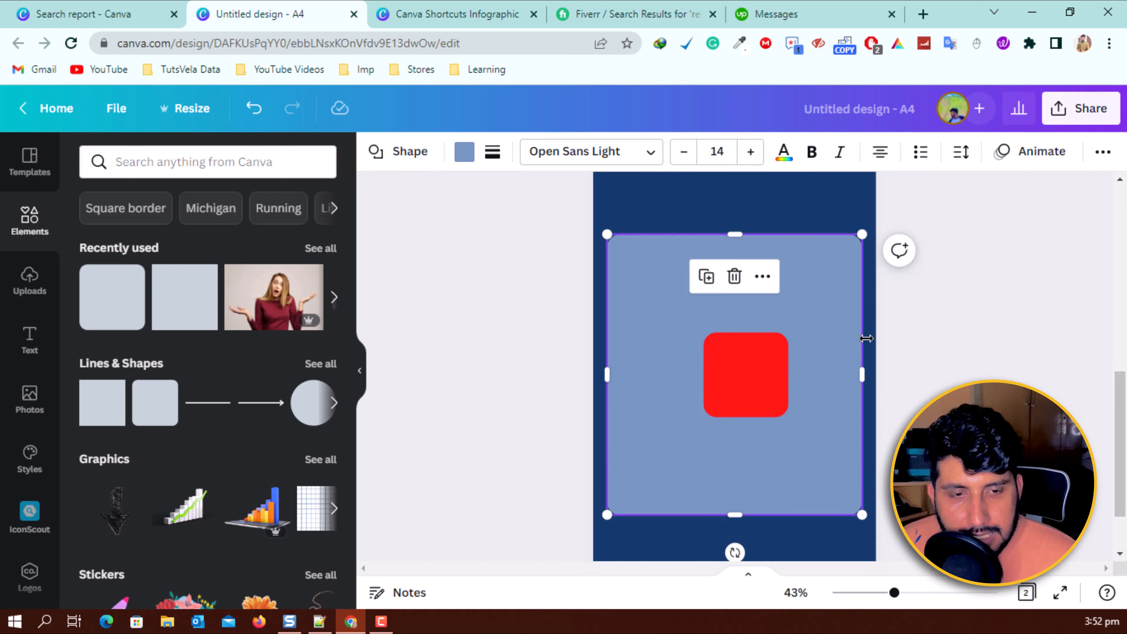
{"action": "left_click", "coordinate": [880, 330]}
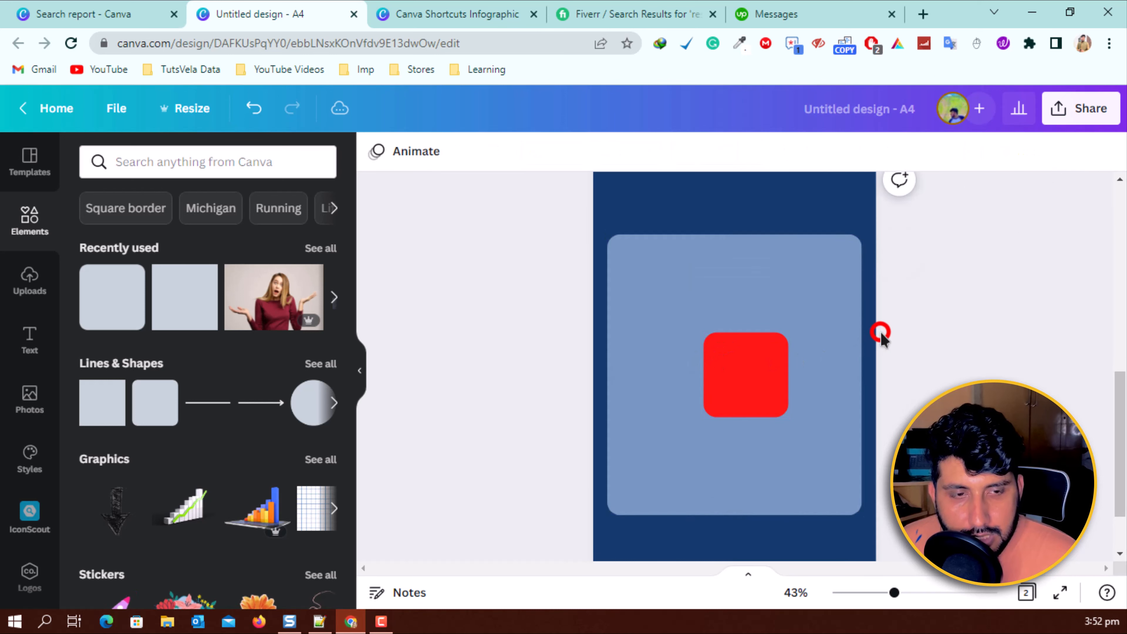
Select the red square and check its distances to the page edges and the surrounding blue-grey panel
{"action": "left_click", "coordinate": [691, 366]}
{"action": "left_click", "coordinate": [706, 374]}
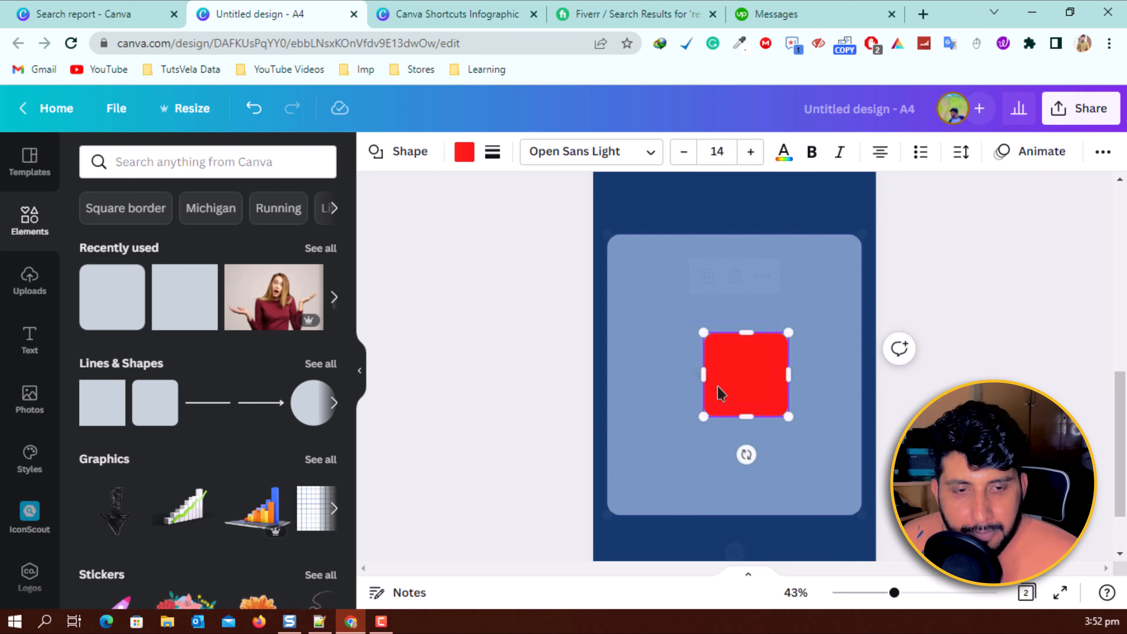
{"action": "key", "text": "alt"}
{"action": "key", "text": "alt"}
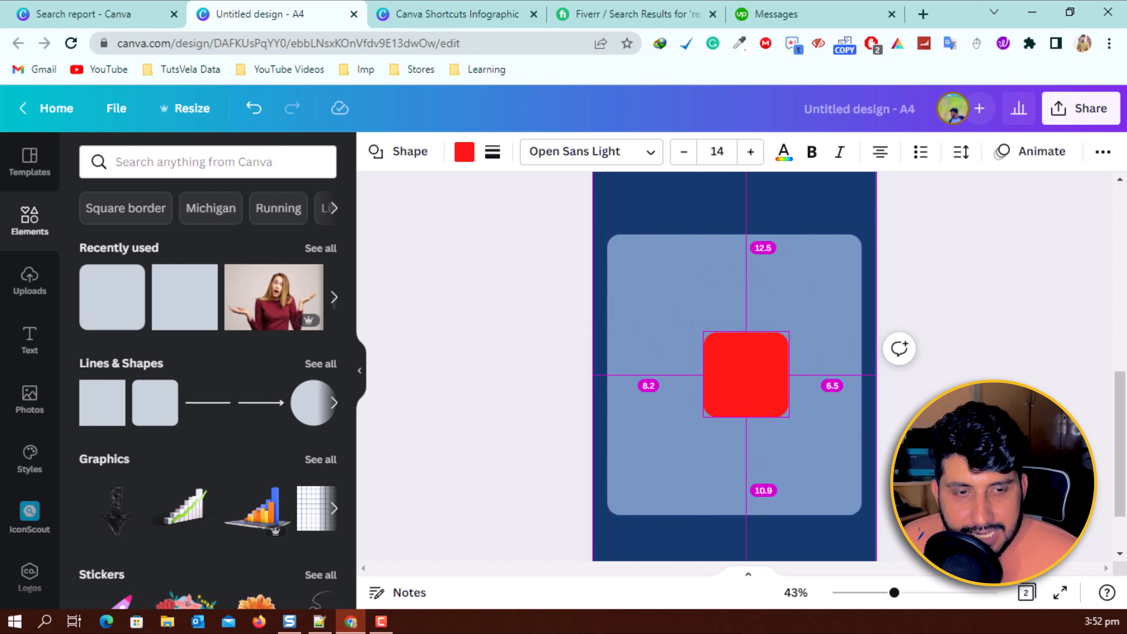
{"action": "mouse_move", "coordinate": [735, 277]}
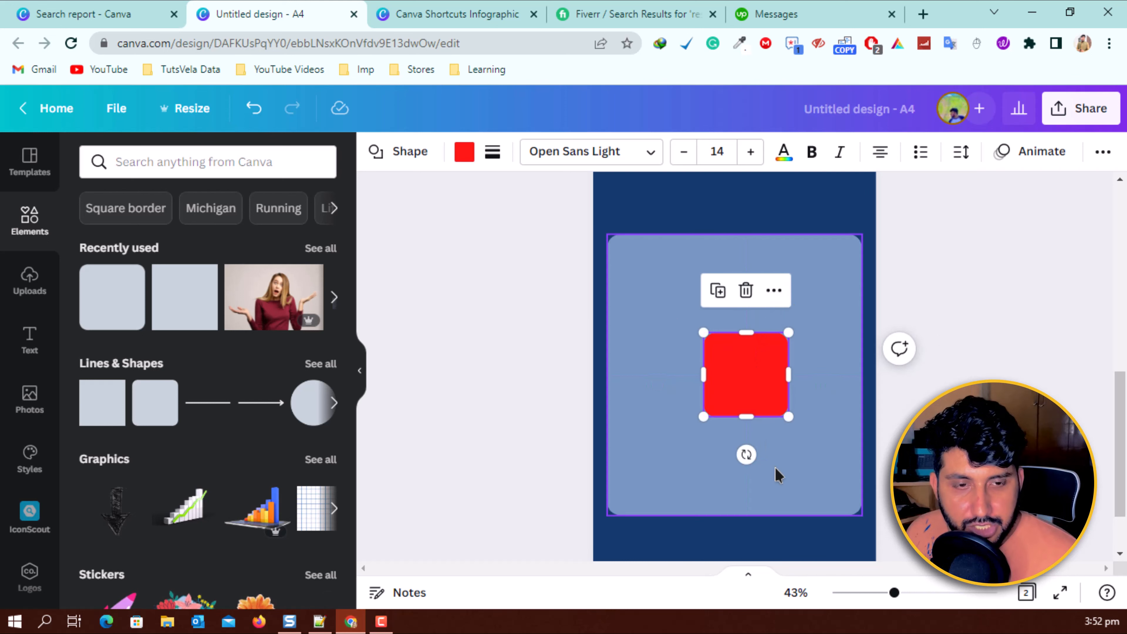
{"action": "key", "text": "alt"}
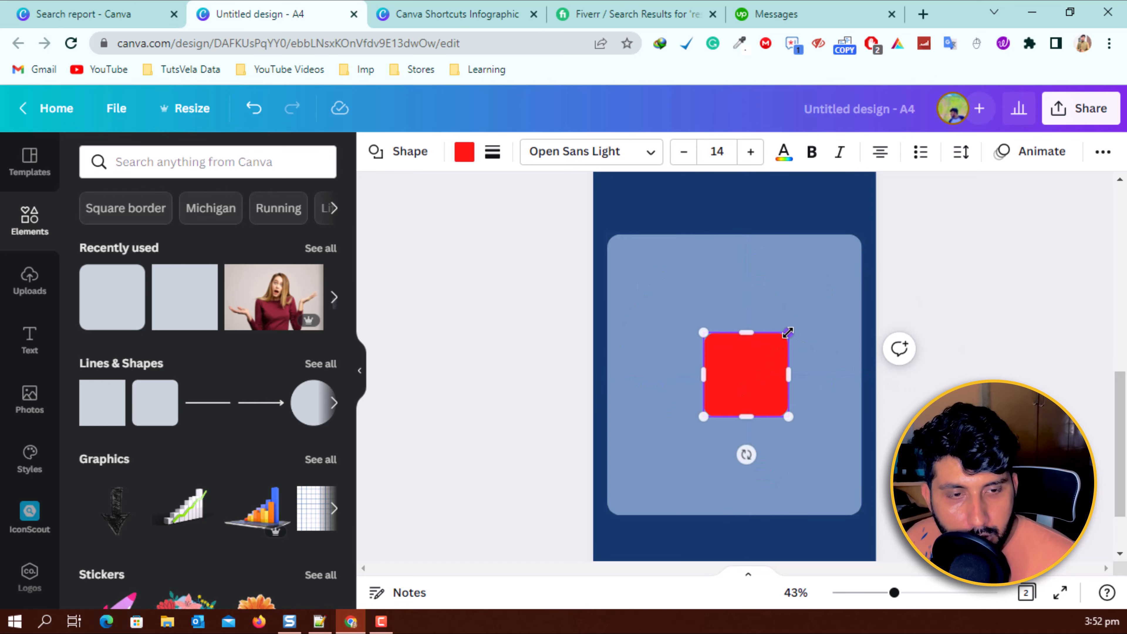
Enlarge the red square proportionally from its centre and check its spacing to the blue-grey panel
{"action": "left_click_drag", "start_coordinate": [789, 332], "coordinate": [818, 295]}
{"action": "key", "text": "alt"}
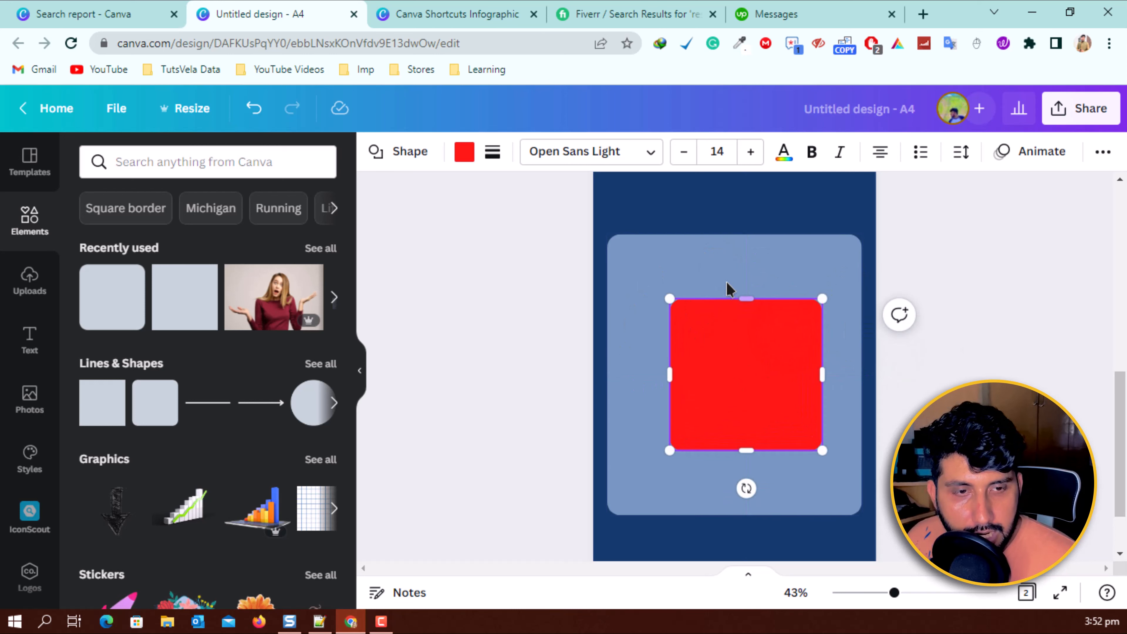
{"action": "key", "text": "alt"}
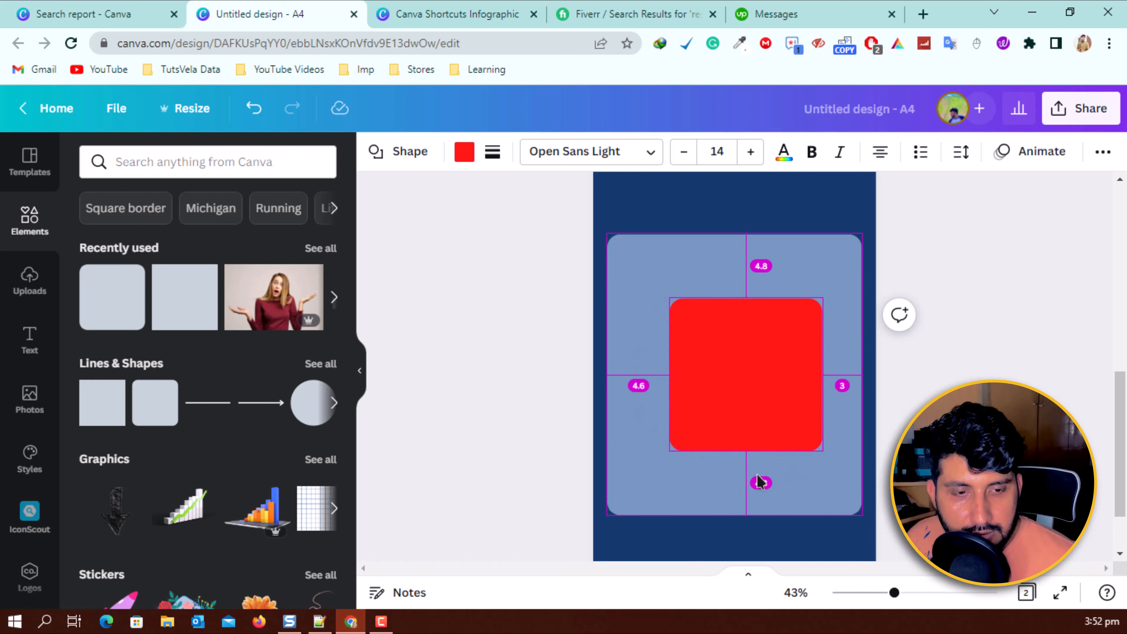
Add the blue-grey panel to the red square's selection and shift both shapes slightly to the left
{"action": "left_click", "coordinate": [843, 387], "text": "shift"}
{"action": "key", "text": "alt"}
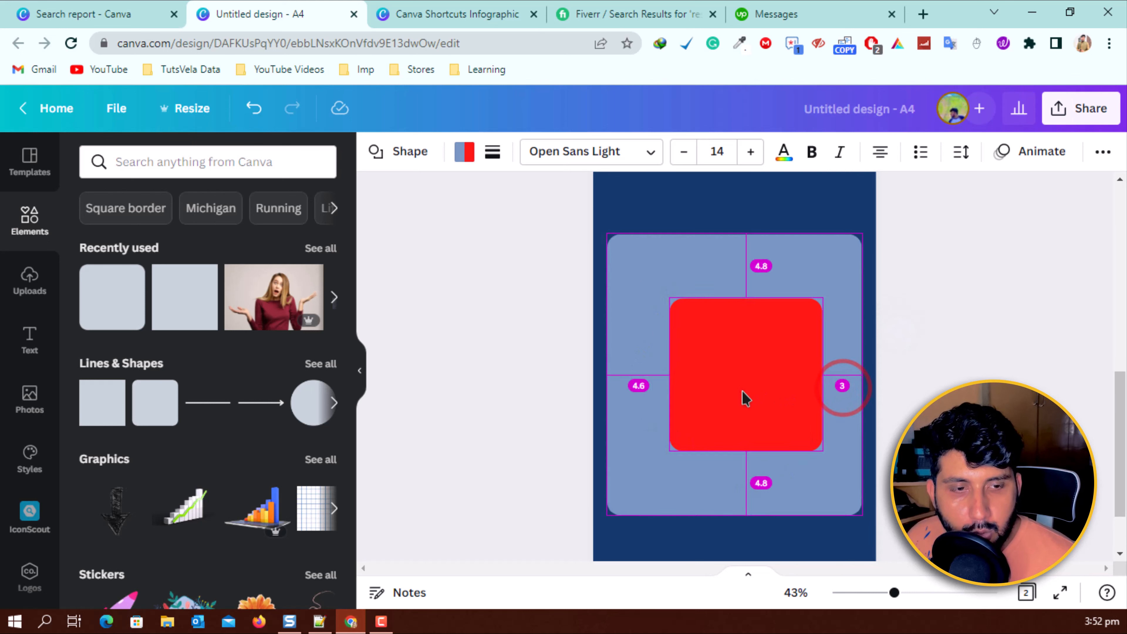
{"action": "left_click", "coordinate": [740, 391]}
{"action": "left_click_drag", "start_coordinate": [747, 393], "coordinate": [740, 395]}
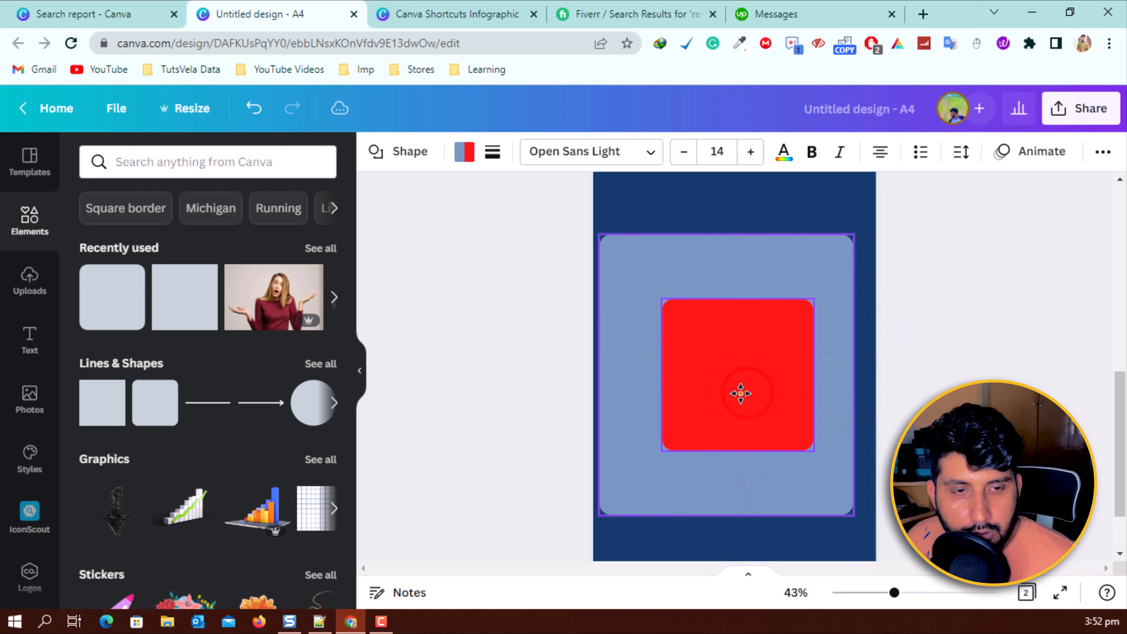
Select everything on page 2 and delete it, leaving the page blank
{"action": "left_click", "coordinate": [957, 352]}
{"action": "left_click_drag", "start_coordinate": [949, 241], "coordinate": [657, 559]}
{"action": "key", "text": "Delete"}
{"action": "key", "text": "Delete"}
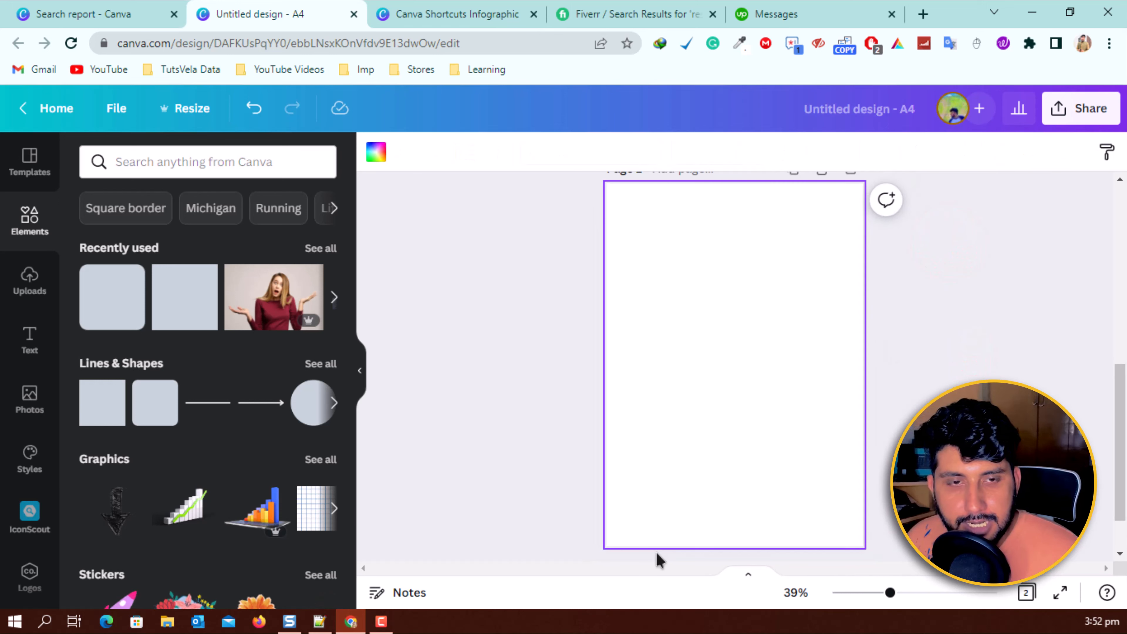
{"action": "left_click", "coordinate": [874, 382]}
Upload the round green Fiverr logo image from the Downloads folder
{"action": "scroll", "coordinate": [690, 496], "scroll_direction": "up", "scroll_amount": 10}
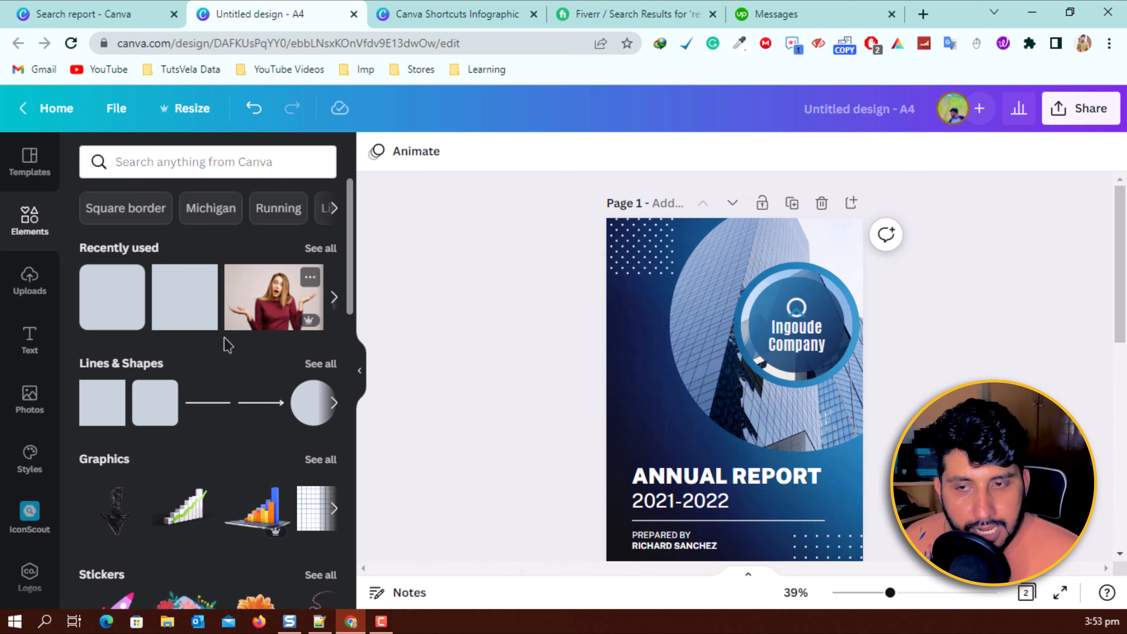
{"action": "left_click", "coordinate": [29, 282]}
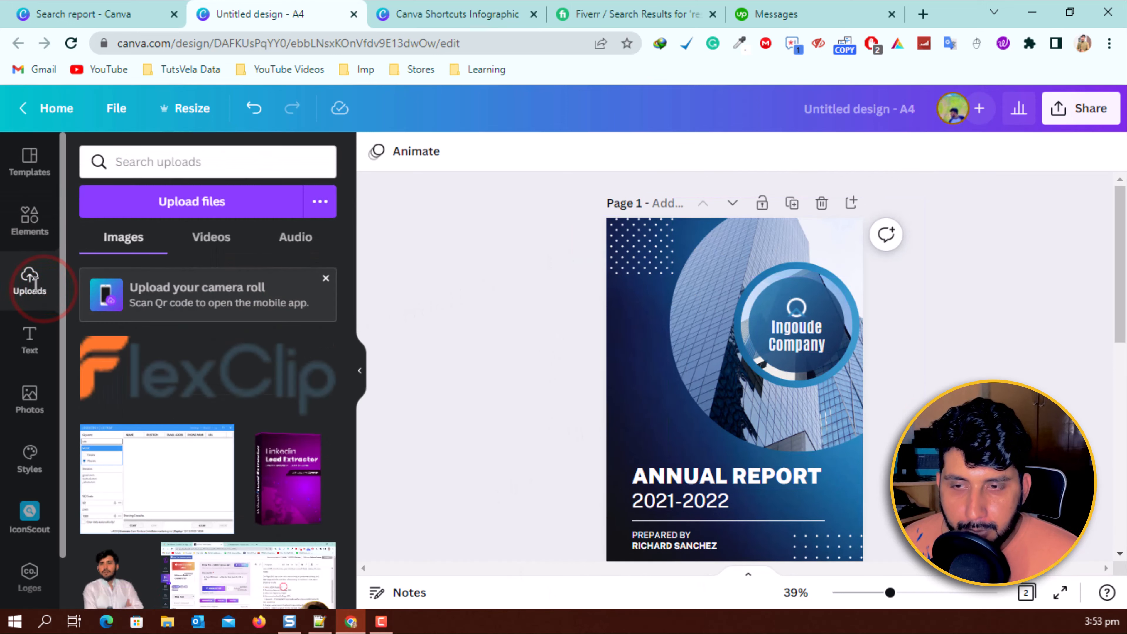
{"action": "left_click", "coordinate": [230, 198]}
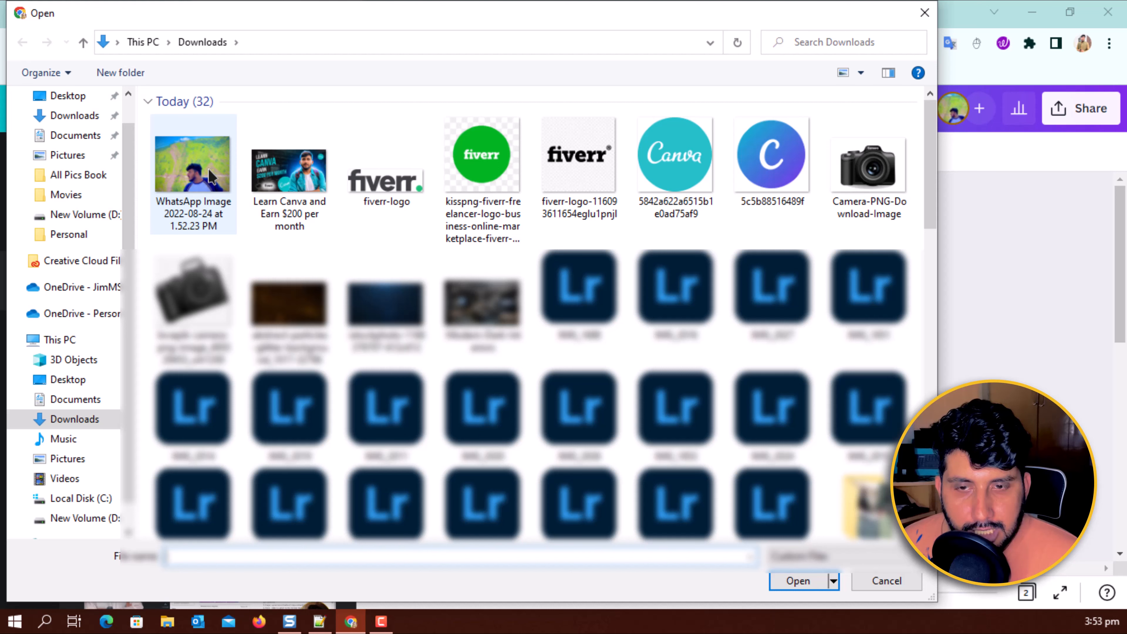
{"action": "left_click", "coordinate": [502, 168]}
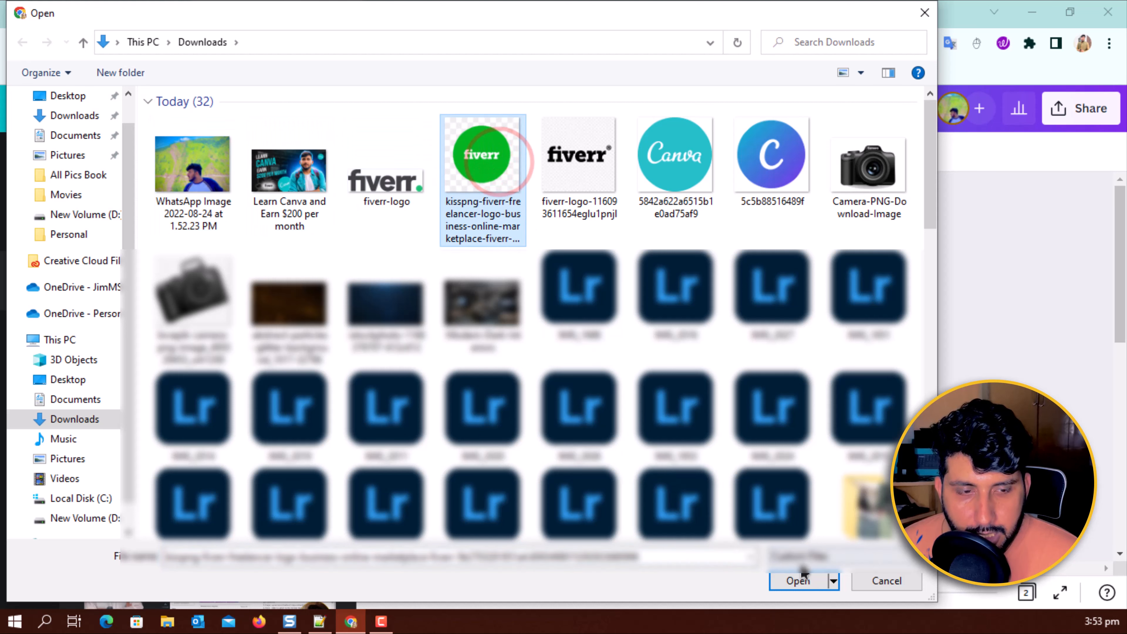
{"action": "left_click", "coordinate": [811, 584]}
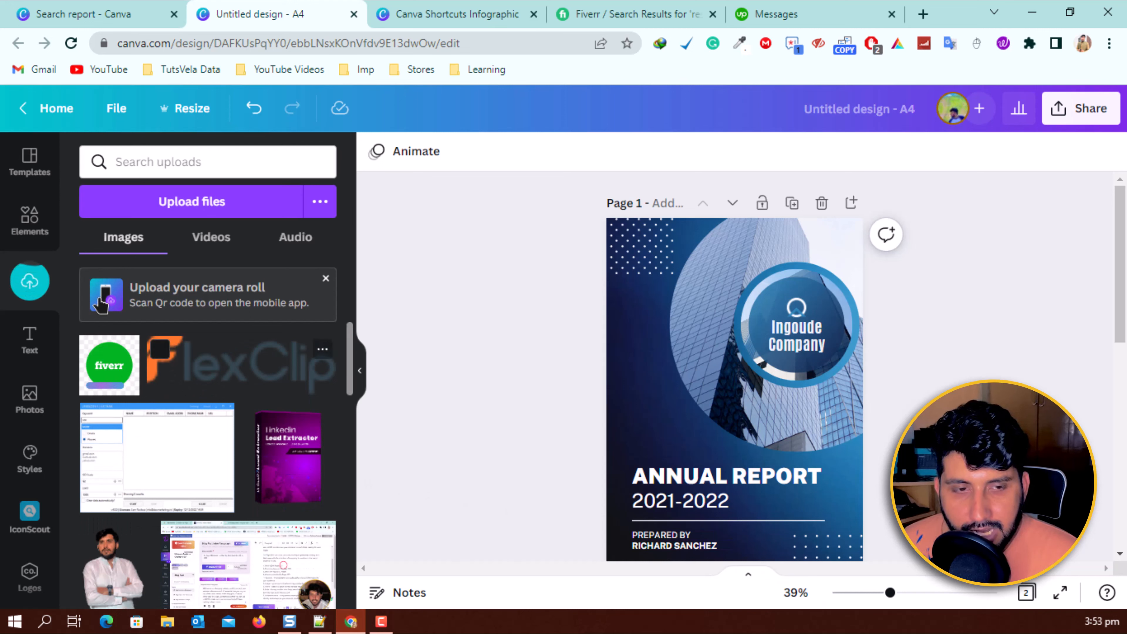
Insert the uploaded Fiverr logo on page 1, shrink it and place it left of the round company badge
{"action": "left_click", "coordinate": [105, 378]}
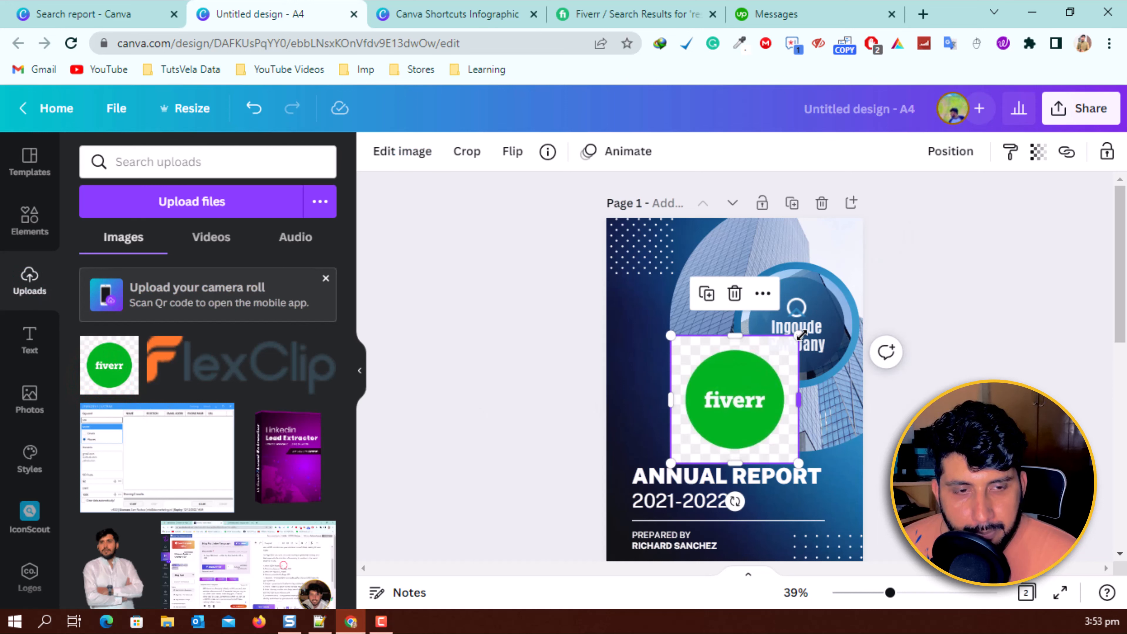
{"action": "left_click_drag", "start_coordinate": [801, 336], "coordinate": [744, 388]}
{"action": "left_click_drag", "start_coordinate": [679, 436], "coordinate": [633, 400]}
{"action": "left_click_drag", "start_coordinate": [693, 351], "coordinate": [711, 336]}
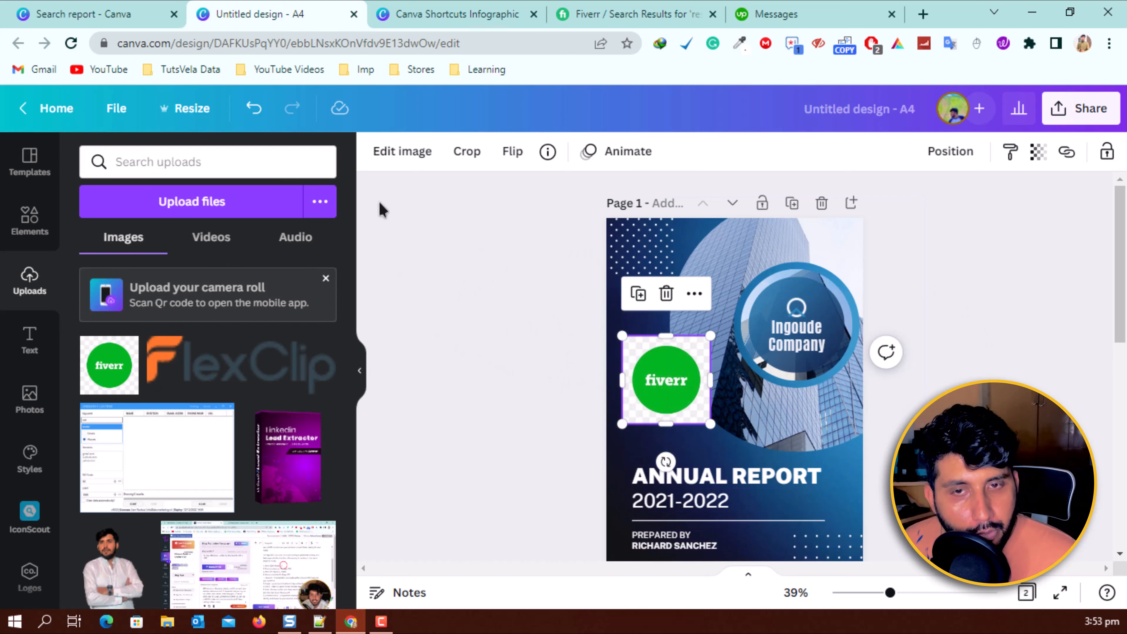
Remove the Fiverr logo's background, and enlarge and reposition the logo beside the round company badge
{"action": "left_click", "coordinate": [386, 153]}
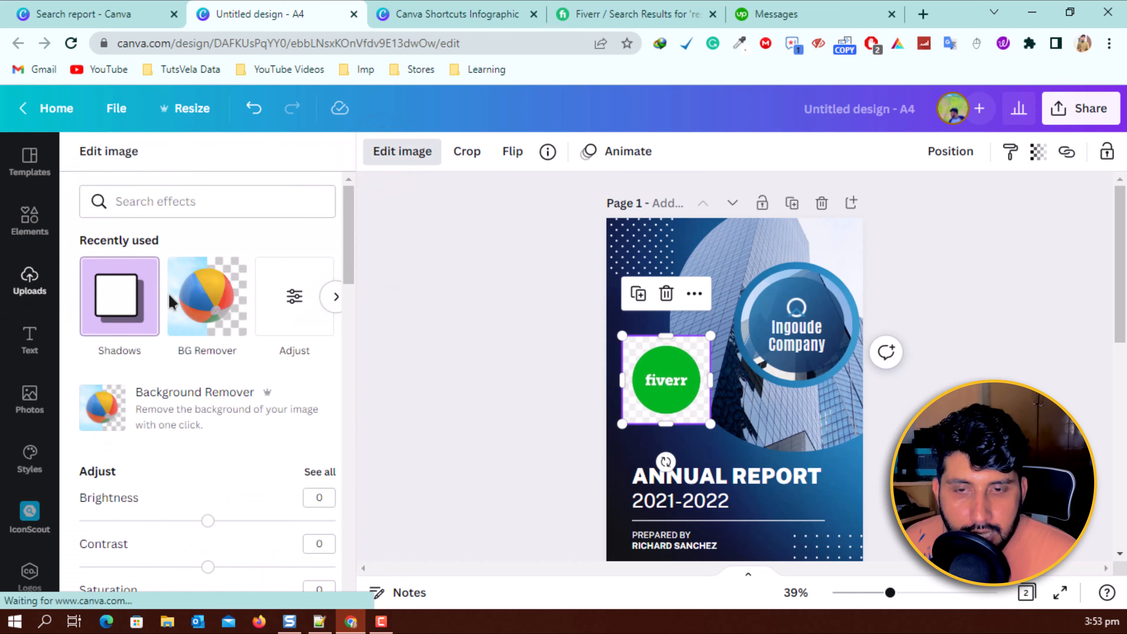
{"action": "left_click", "coordinate": [206, 305]}
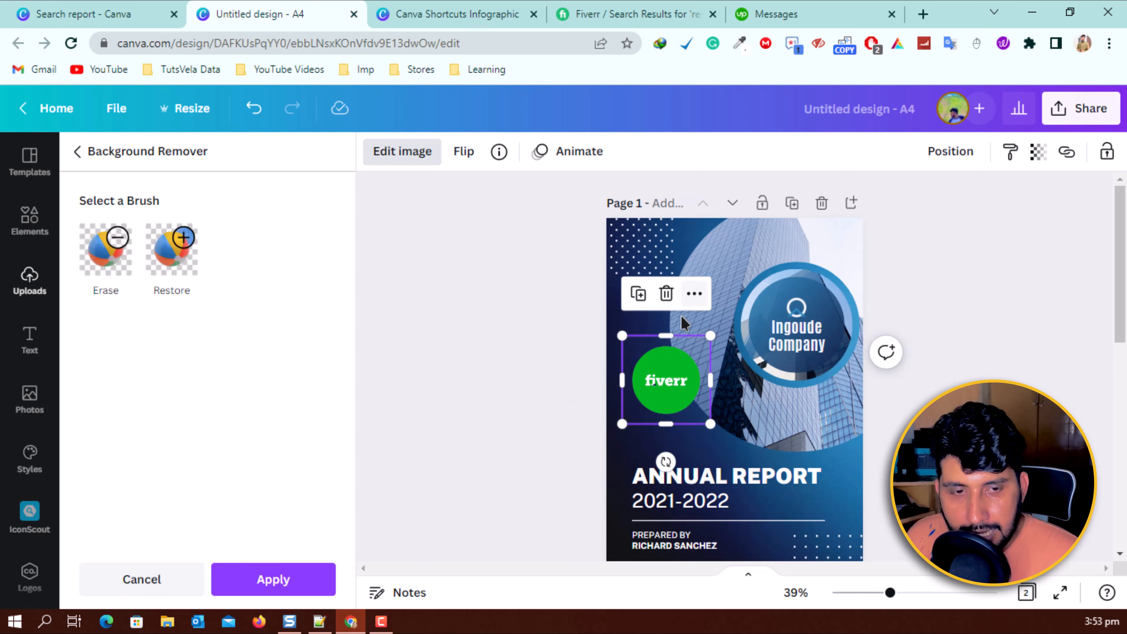
{"action": "left_click_drag", "start_coordinate": [712, 337], "coordinate": [722, 325]}
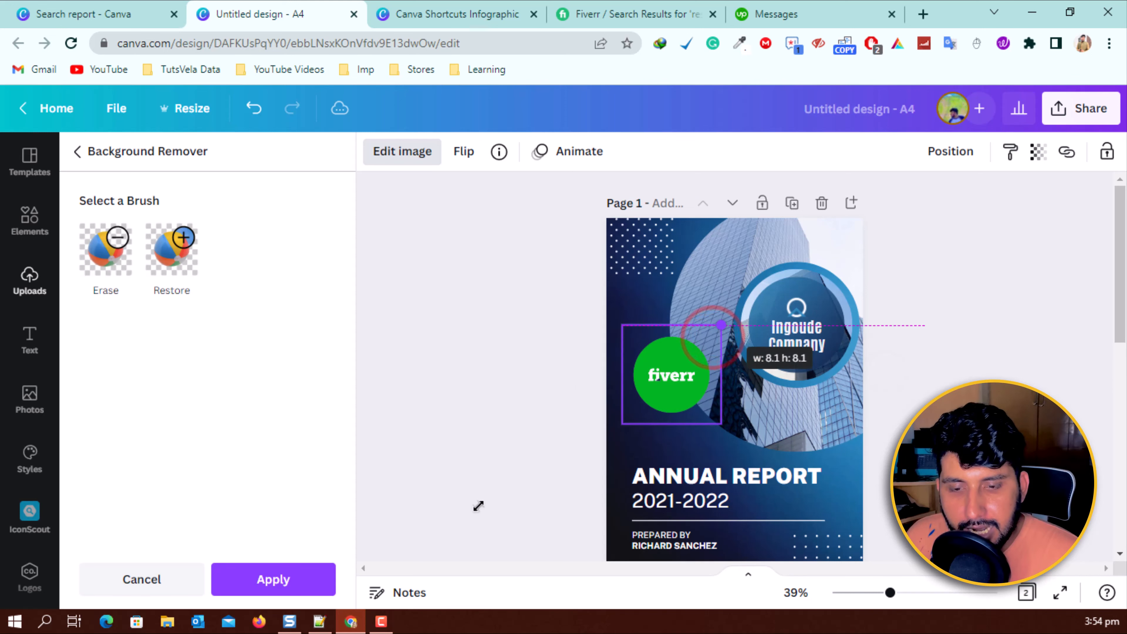
{"action": "left_click", "coordinate": [257, 588]}
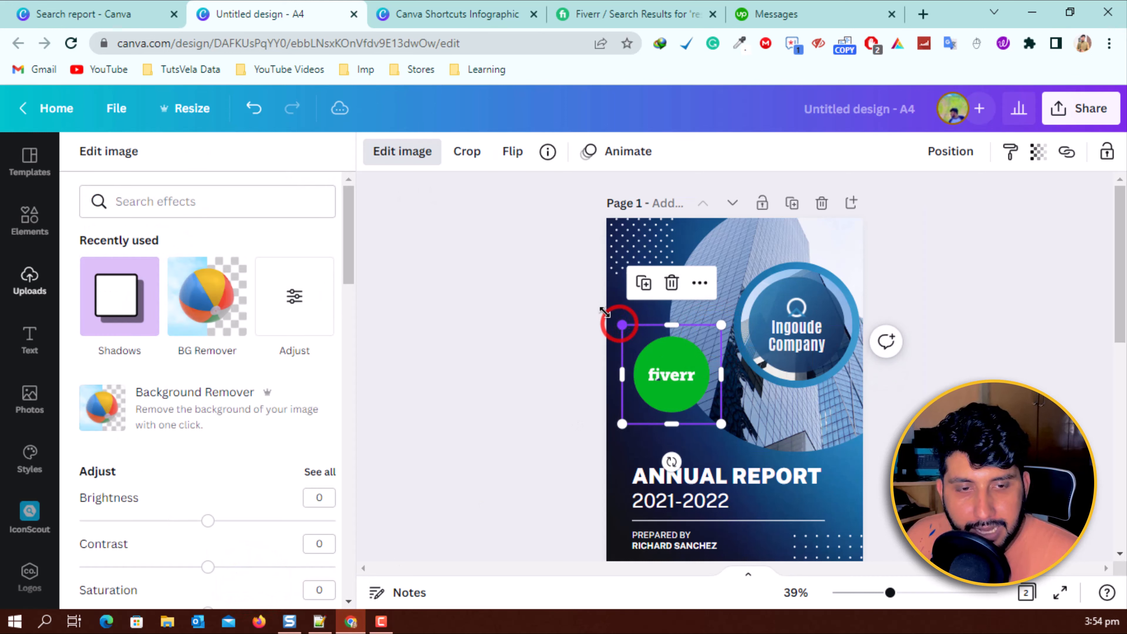
{"action": "left_click_drag", "start_coordinate": [605, 311], "coordinate": [590, 296]}
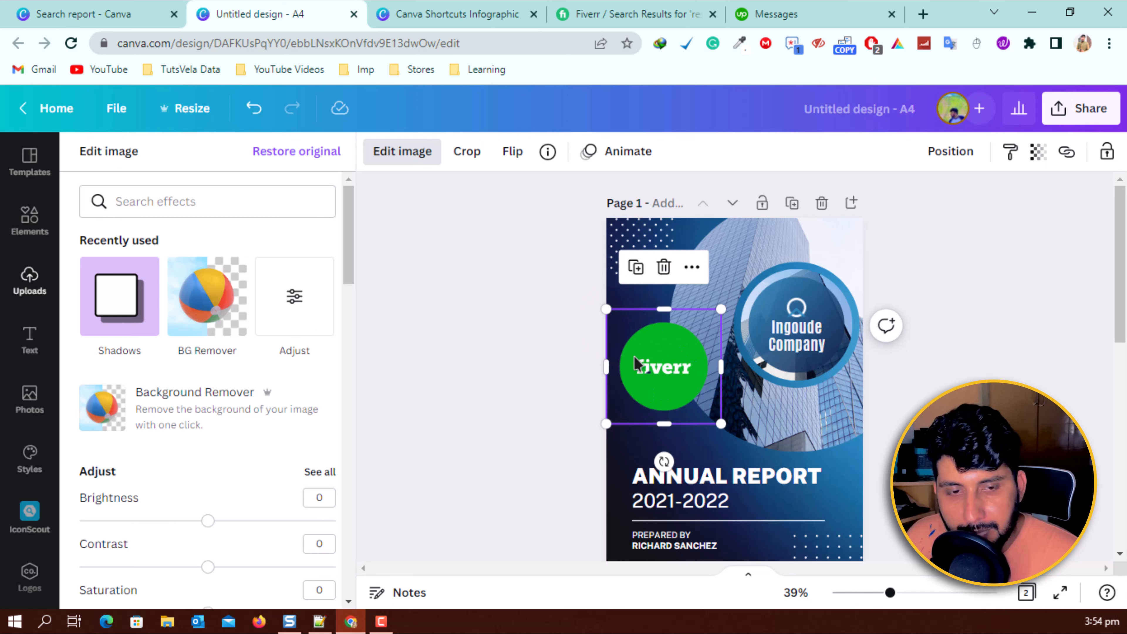
{"action": "left_click_drag", "start_coordinate": [672, 374], "coordinate": [682, 350]}
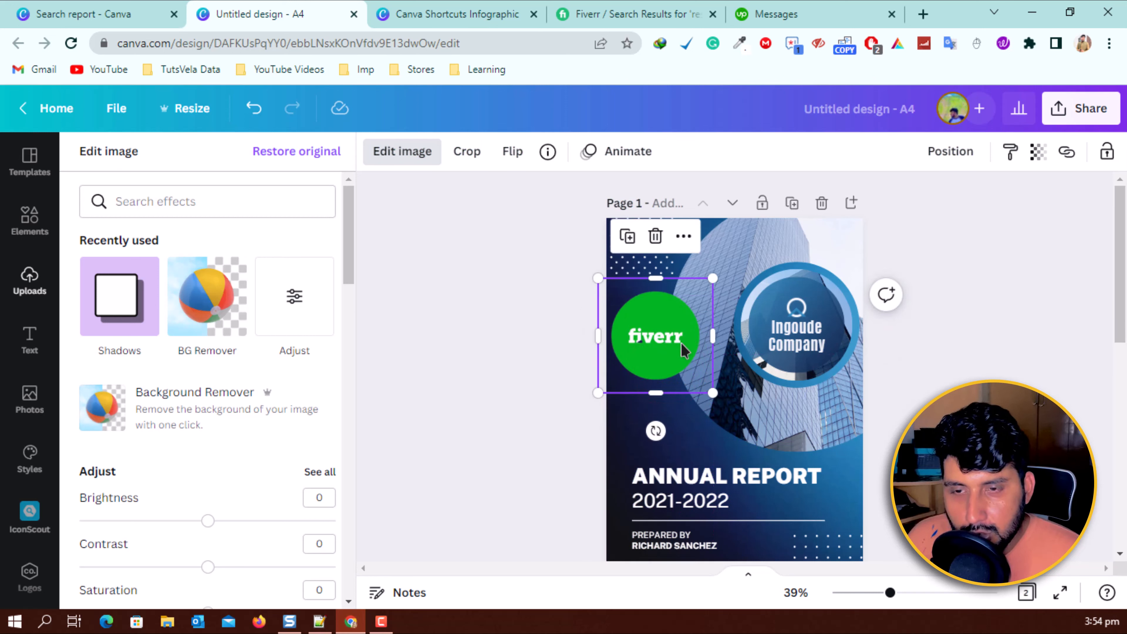
With the blank page 2 selected, search the photo library for "gradient background"
{"action": "left_click", "coordinate": [25, 219]}
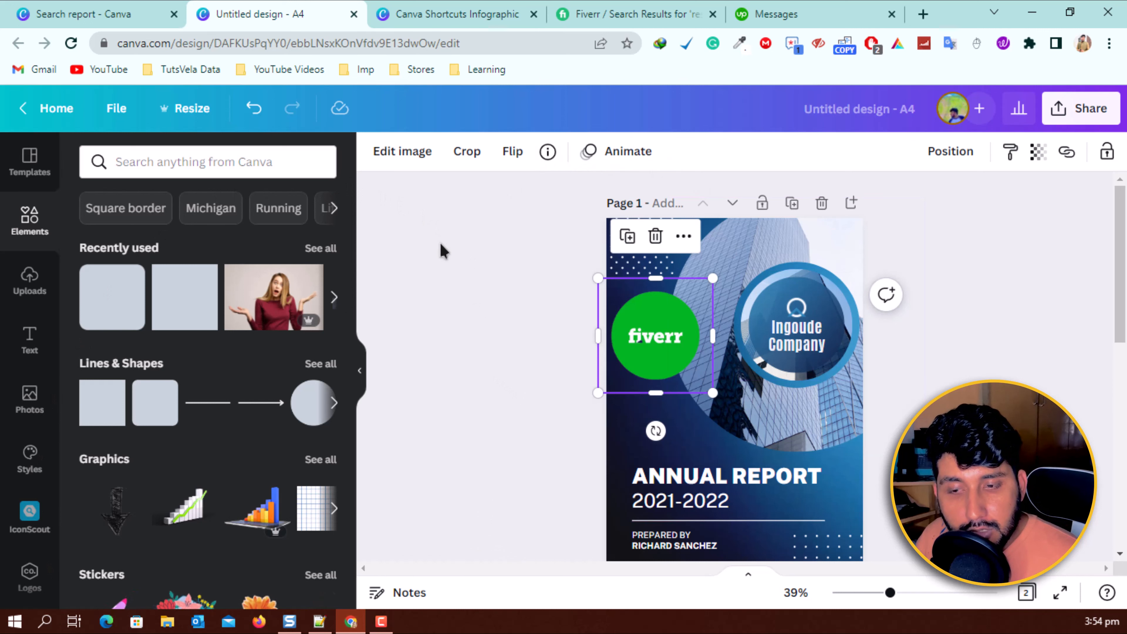
{"action": "left_click", "coordinate": [31, 395]}
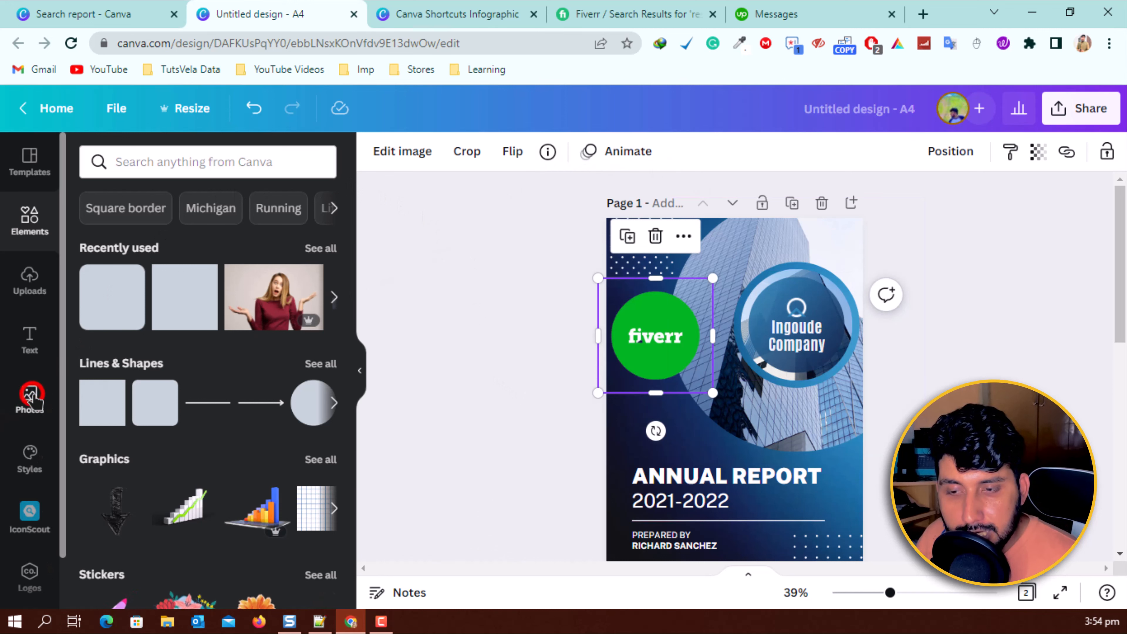
{"action": "left_click", "coordinate": [161, 158]}
{"action": "left_click", "coordinate": [551, 401]}
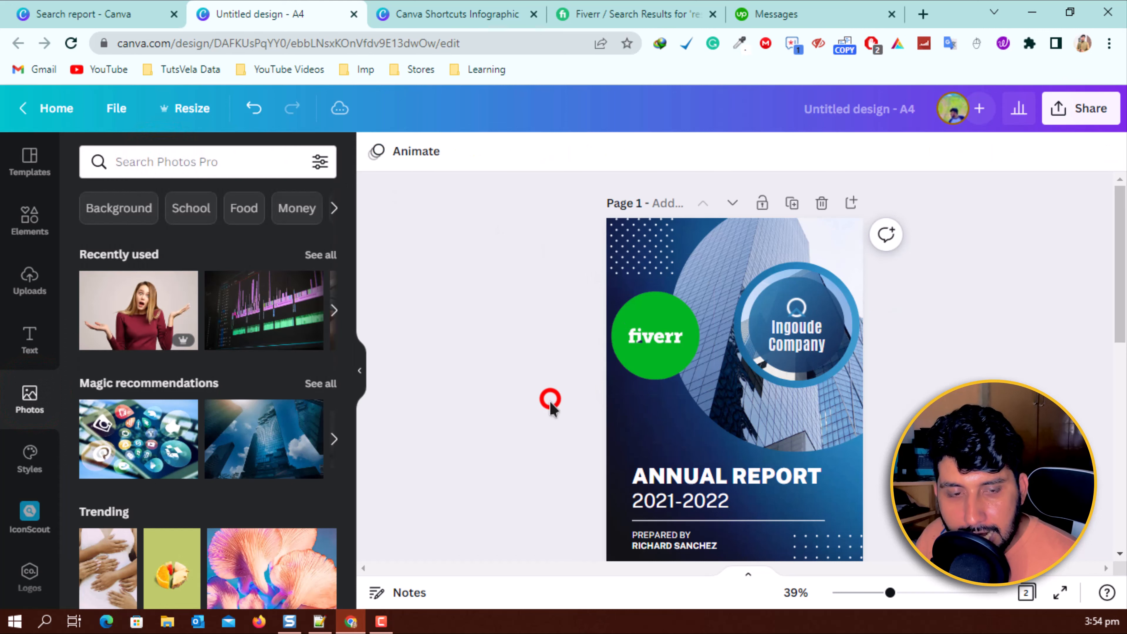
{"action": "scroll", "coordinate": [552, 402], "scroll_direction": "down", "scroll_amount": 10}
{"action": "left_click", "coordinate": [811, 357]}
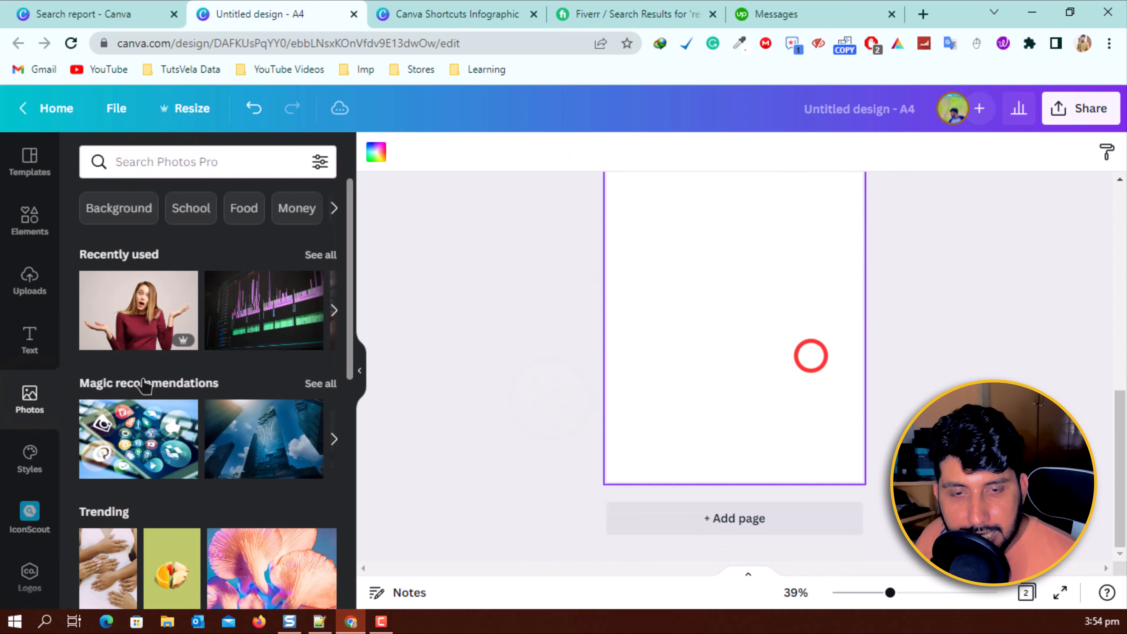
{"action": "left_click", "coordinate": [164, 171]}
{"action": "type", "text": "gra"}
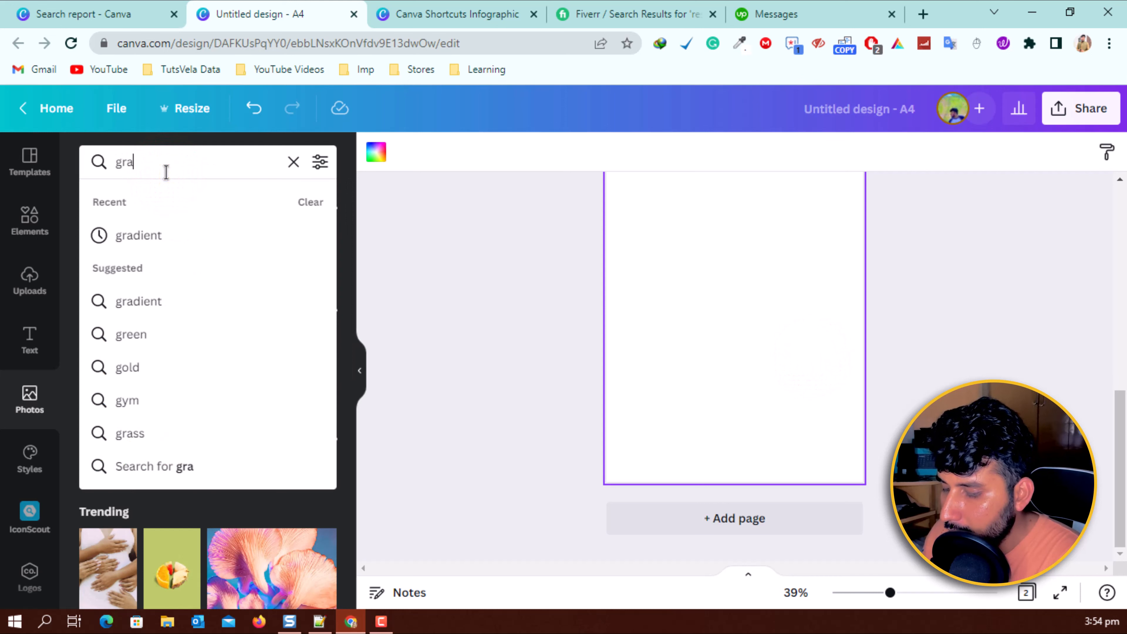
{"action": "type", "text": "dient back"}
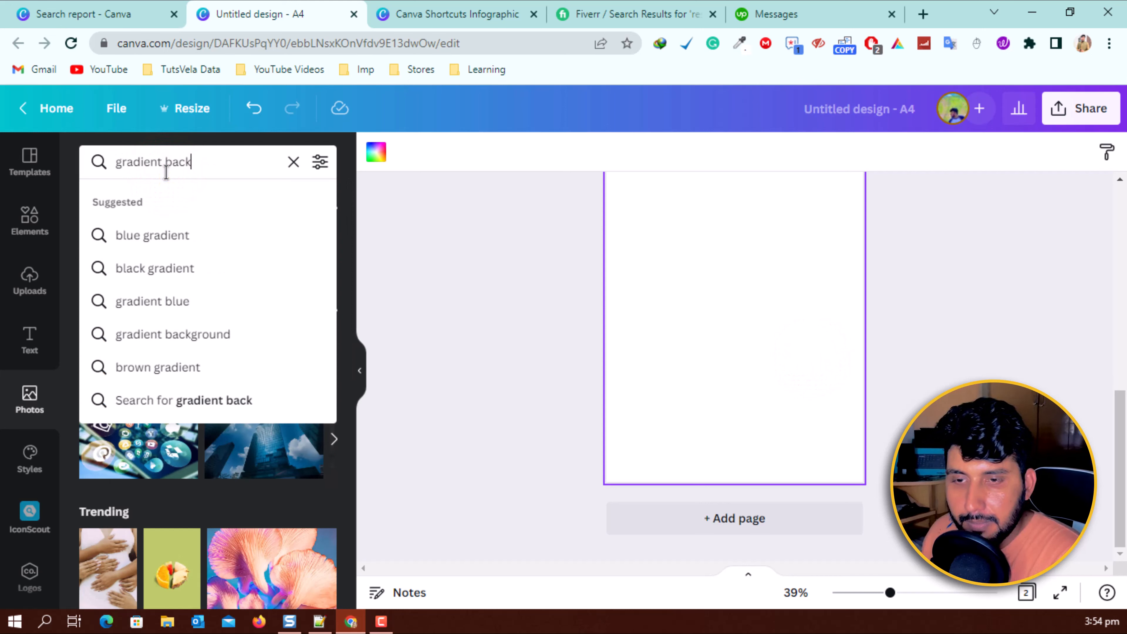
{"action": "key", "text": "Down"}
{"action": "key", "text": "Return"}
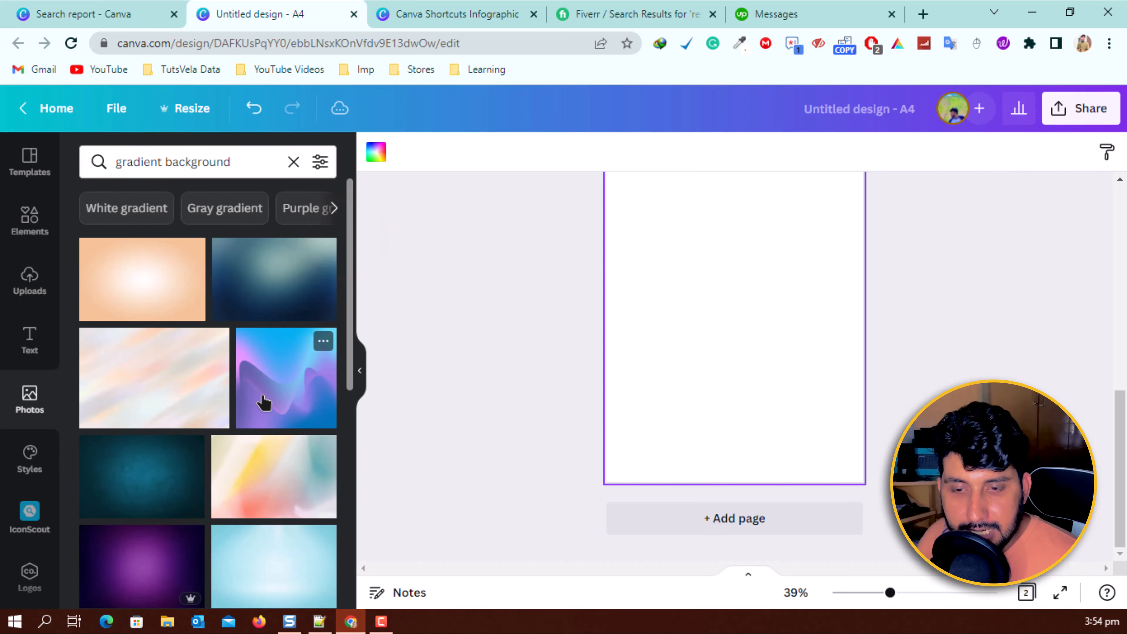
Insert the blue and purple wavy gradient photo on page 2 and enlarge it to cover the whole page
{"action": "left_click", "coordinate": [263, 402]}
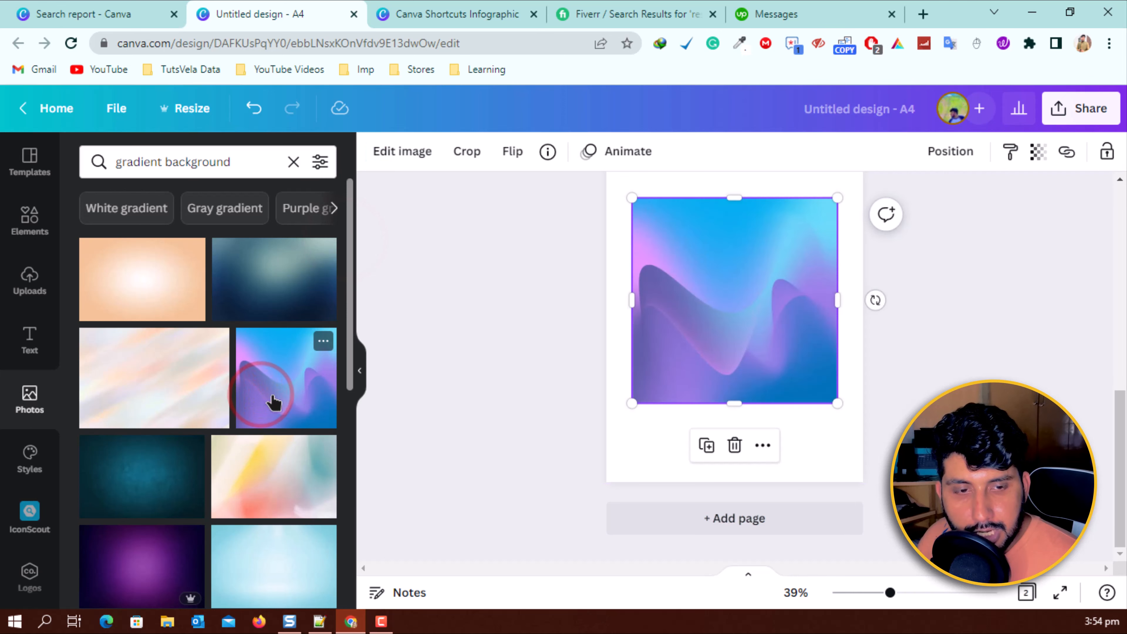
{"action": "left_click_drag", "start_coordinate": [632, 403], "coordinate": [504, 532]}
{"action": "scroll", "coordinate": [762, 433], "scroll_direction": "up", "scroll_amount": 5}
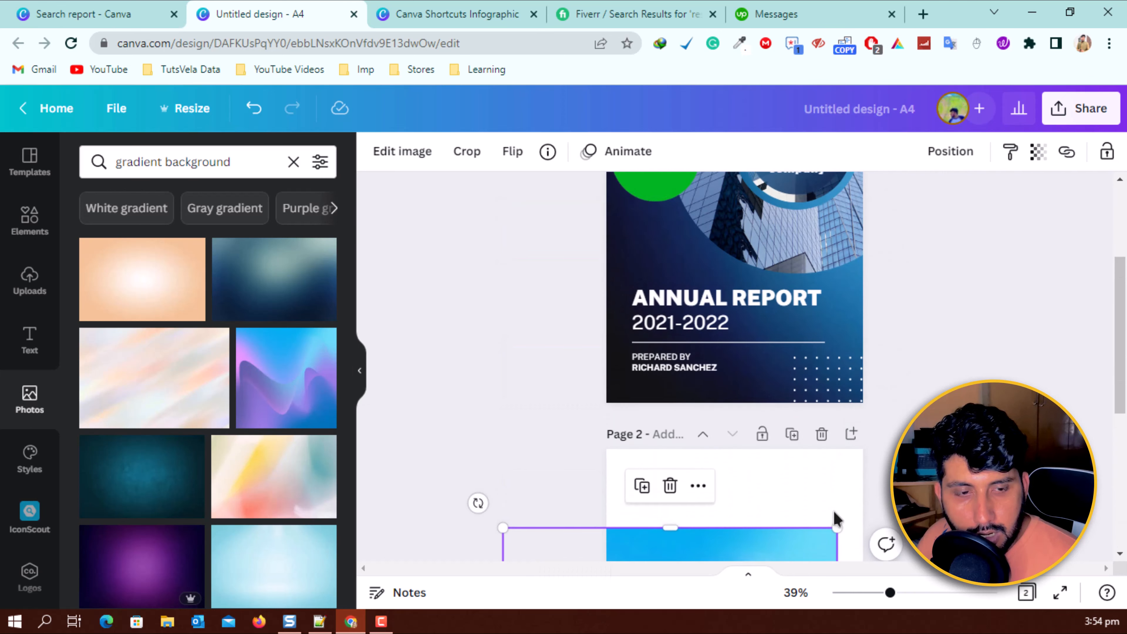
{"action": "left_click_drag", "start_coordinate": [837, 525], "coordinate": [938, 426]}
{"action": "scroll", "coordinate": [1056, 380], "scroll_direction": "down", "scroll_amount": 5}
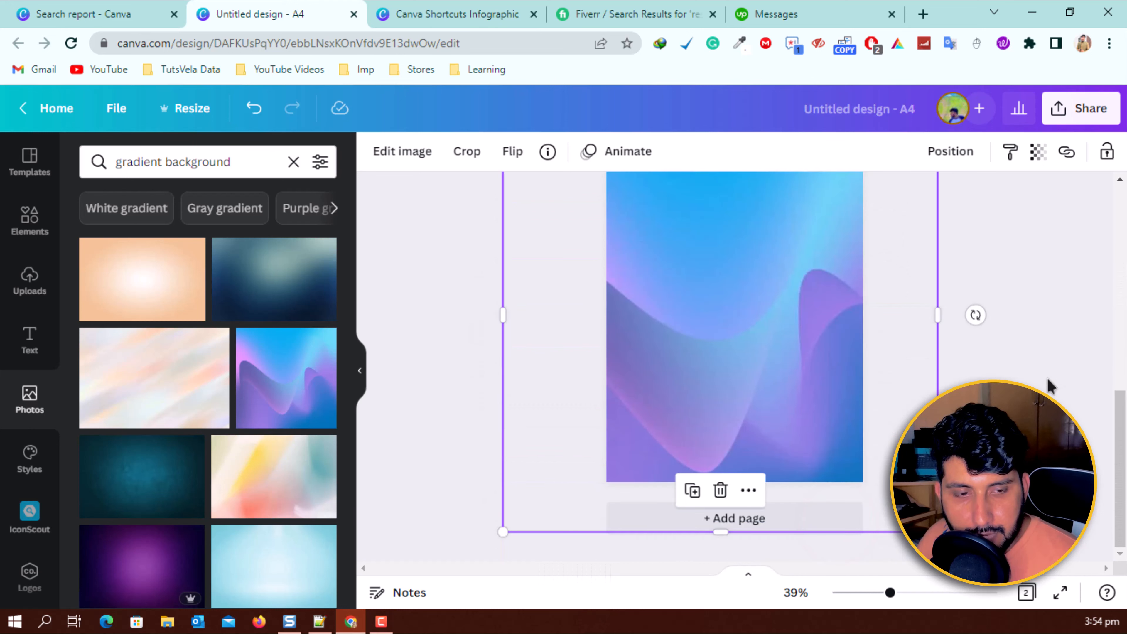
{"action": "left_click", "coordinate": [1043, 385]}
{"action": "scroll", "coordinate": [661, 390], "scroll_direction": "up", "scroll_amount": 4}
{"action": "scroll", "coordinate": [646, 403], "scroll_direction": "down", "scroll_amount": 2}
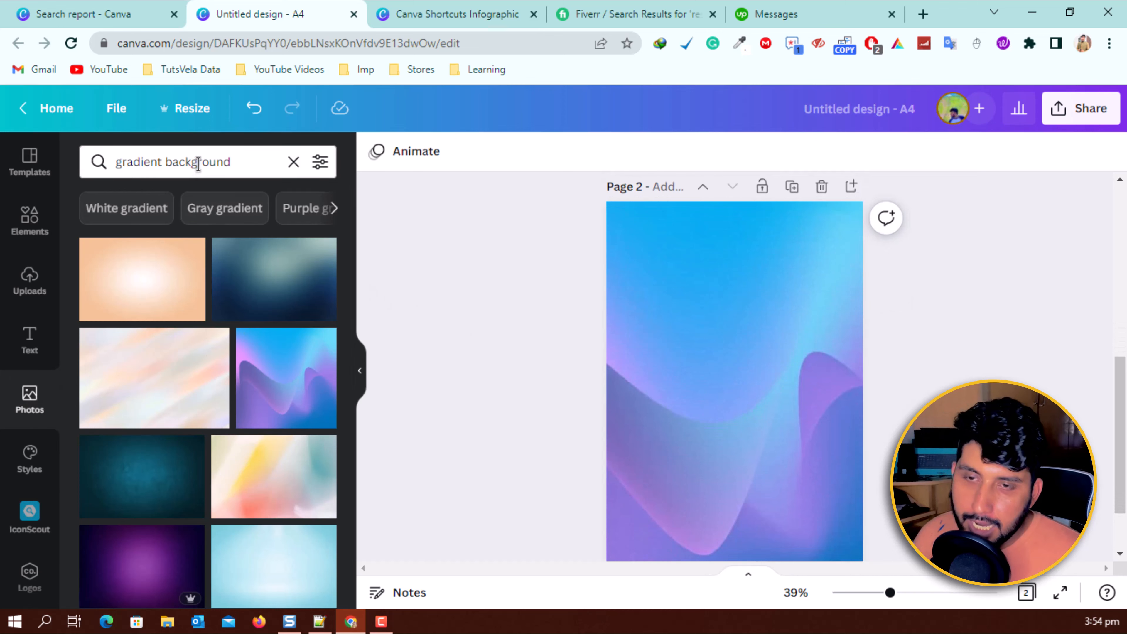
Search the photos for "school girl" and insert the picture of the smiling girl in a pink hoodie with a backpack
{"action": "left_click", "coordinate": [252, 160]}
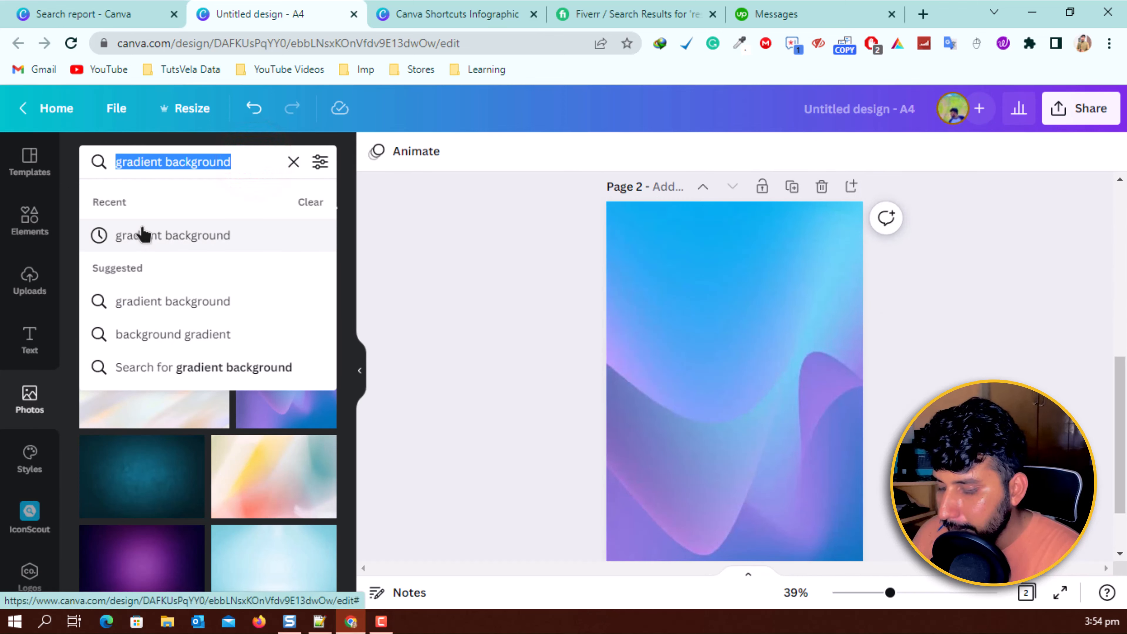
{"action": "type", "text": "sch"}
{"action": "left_click", "coordinate": [144, 234]}
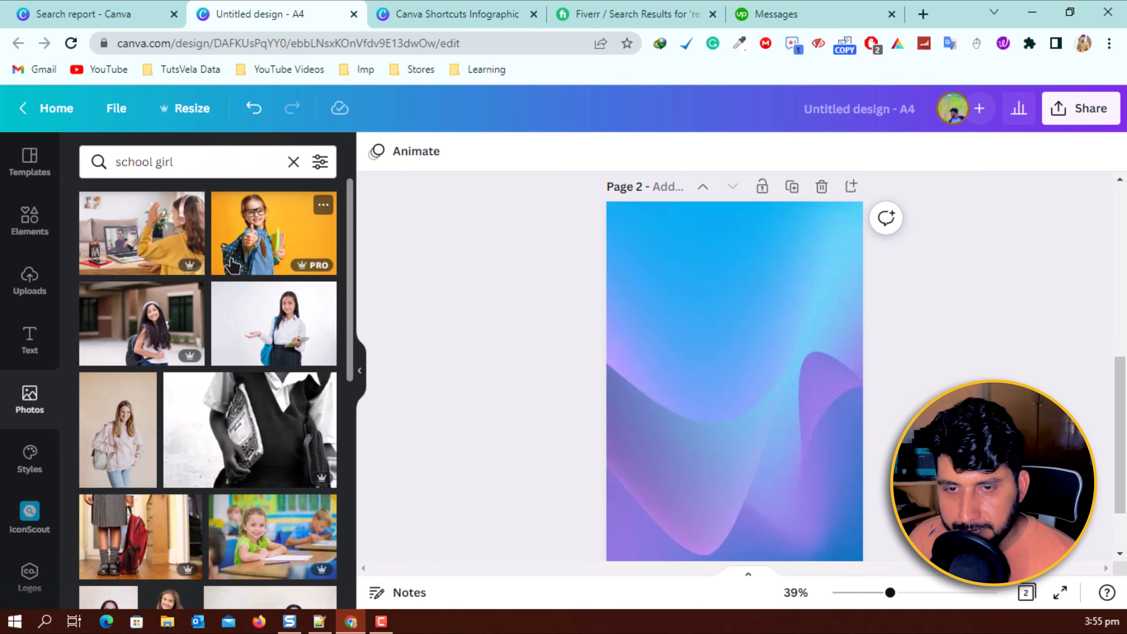
{"action": "left_click", "coordinate": [129, 428]}
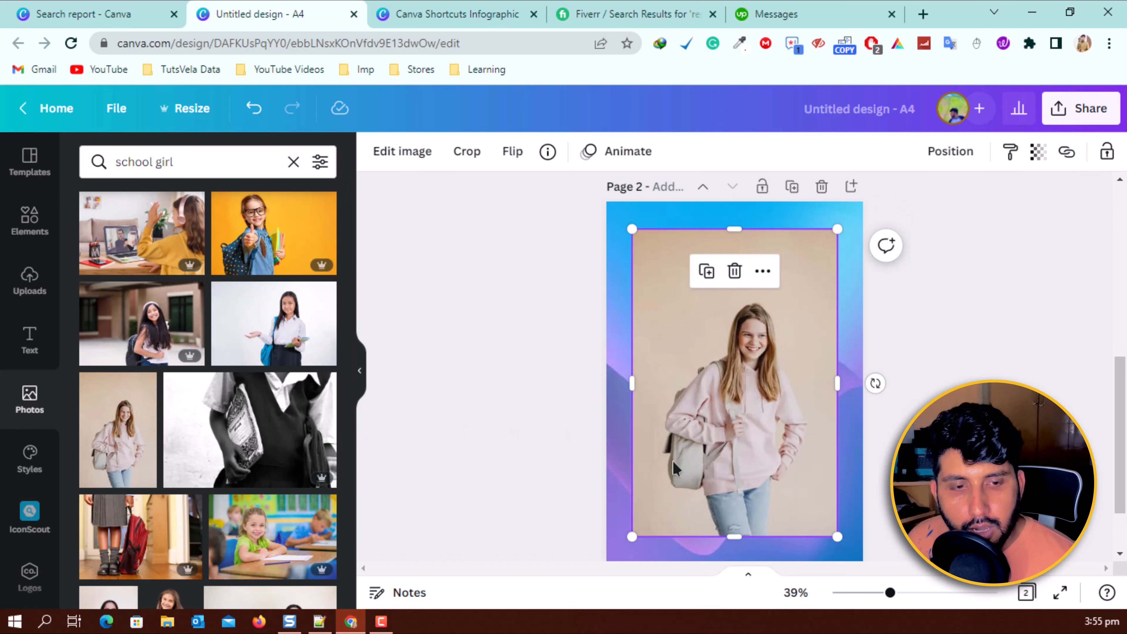
Remove the background from the hoodie girl's photo, then enlarge the cutout and shift it toward page 2's left edge
{"action": "left_click", "coordinate": [415, 153]}
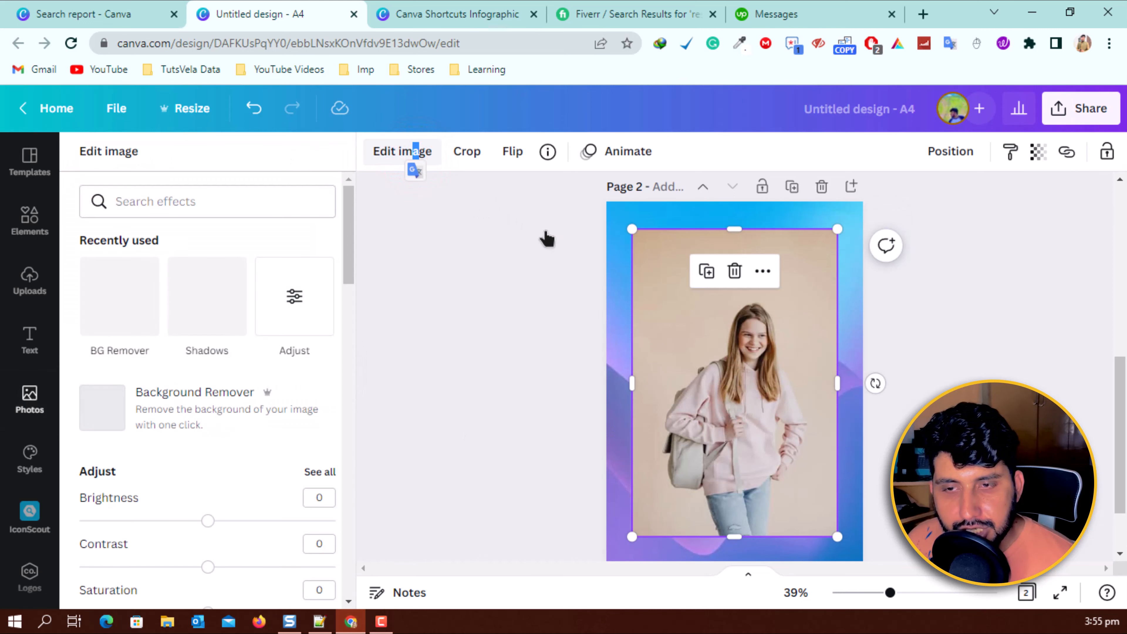
{"action": "left_click", "coordinate": [209, 400]}
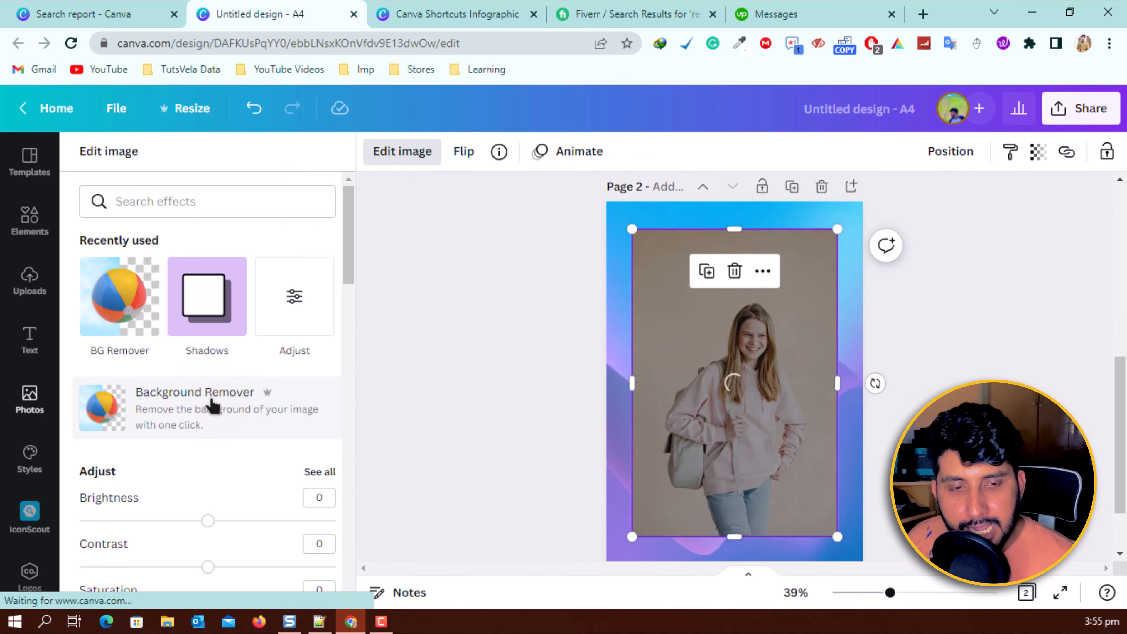
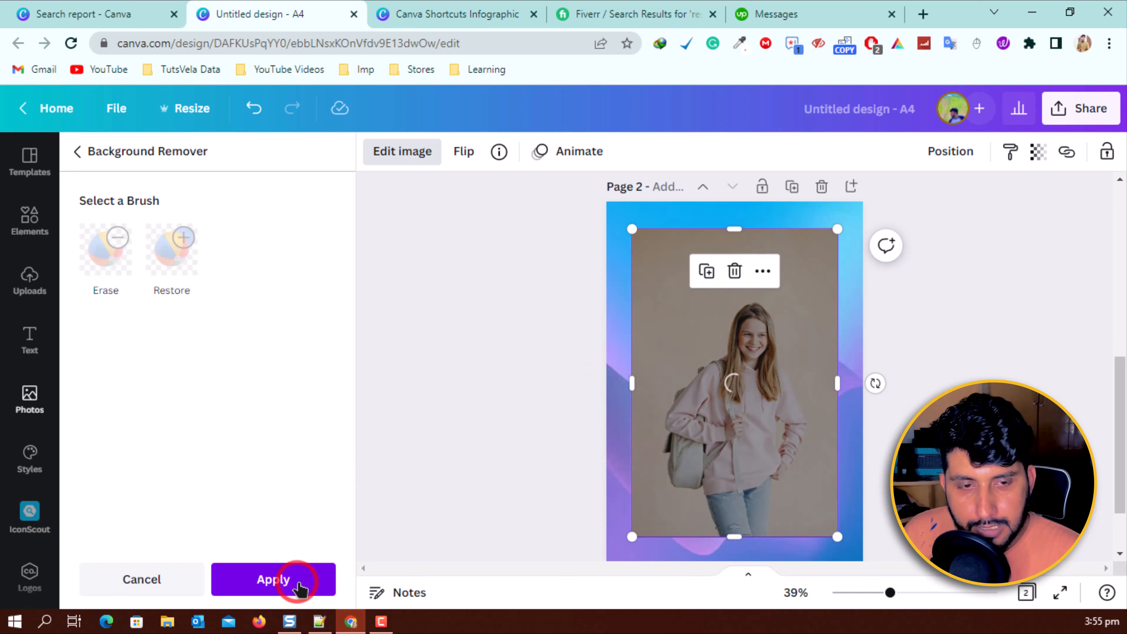
{"action": "triple_click", "coordinate": [297, 584]}
{"action": "left_click", "coordinate": [307, 495]}
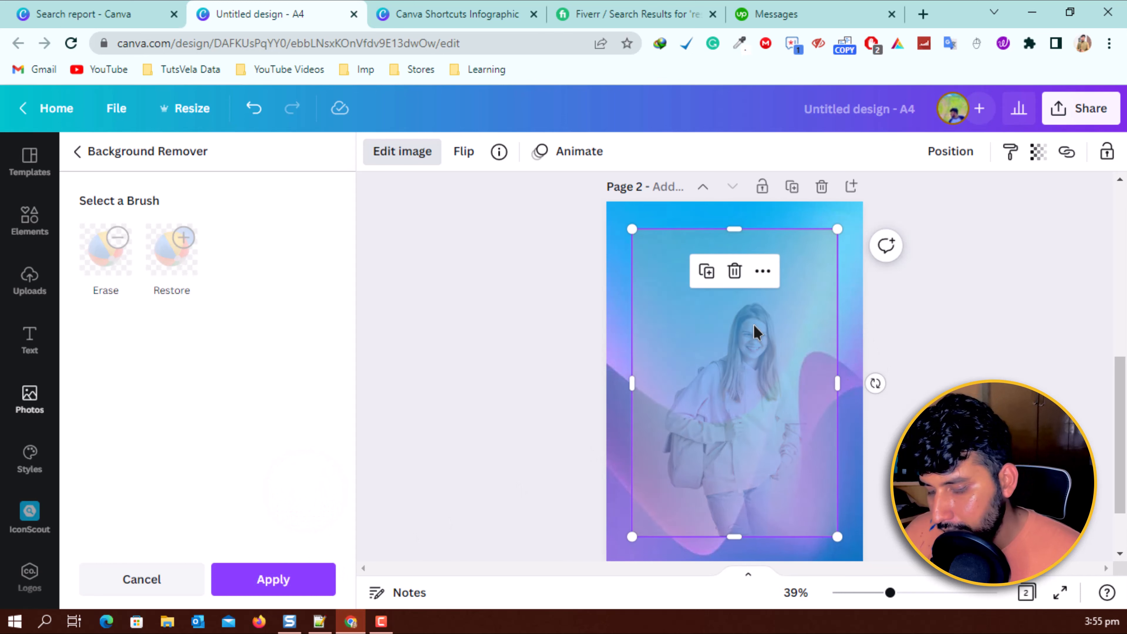
{"action": "left_click", "coordinate": [310, 574]}
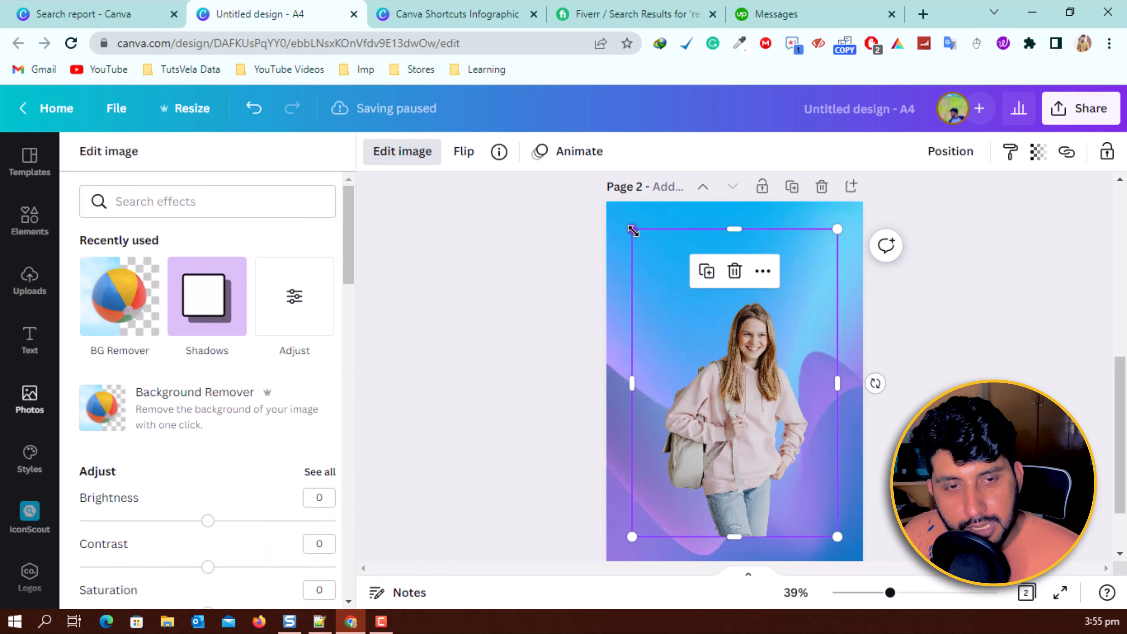
{"action": "left_click_drag", "start_coordinate": [632, 230], "coordinate": [599, 184]}
{"action": "left_click_drag", "start_coordinate": [718, 342], "coordinate": [695, 366]}
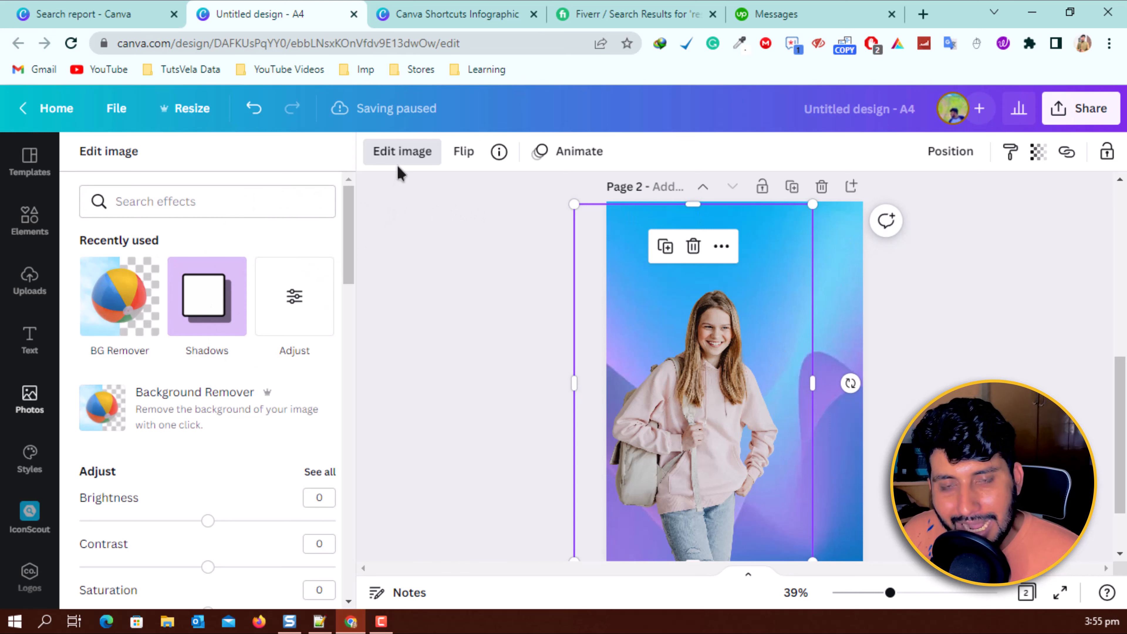
Give the hoodie girl cutout a Curved shadow
{"action": "left_click", "coordinate": [213, 301]}
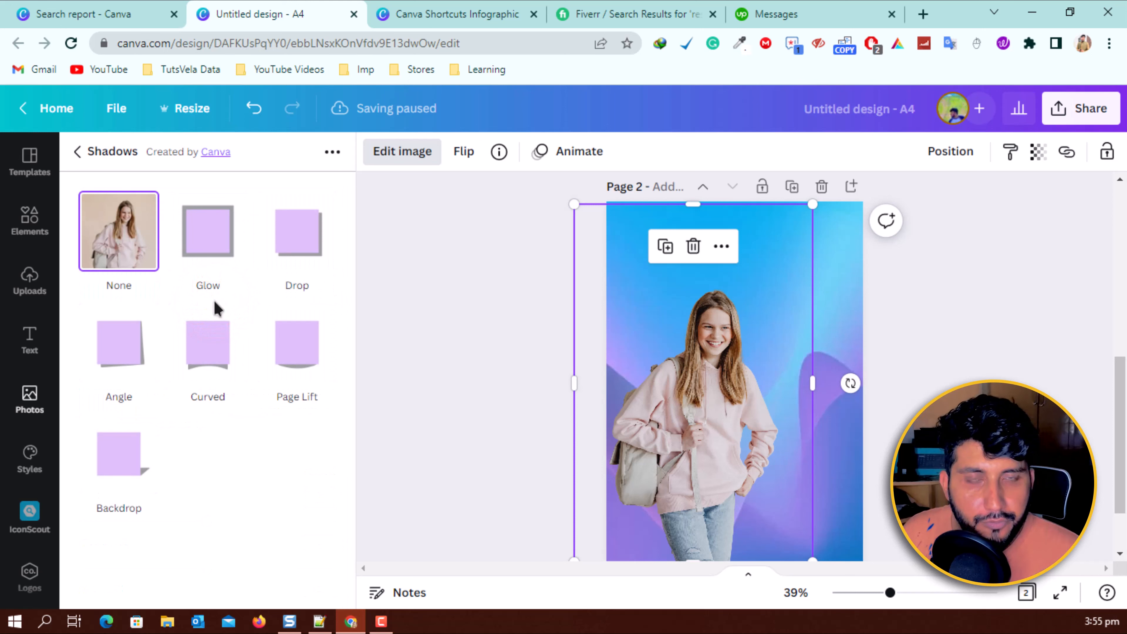
{"action": "left_click", "coordinate": [299, 242]}
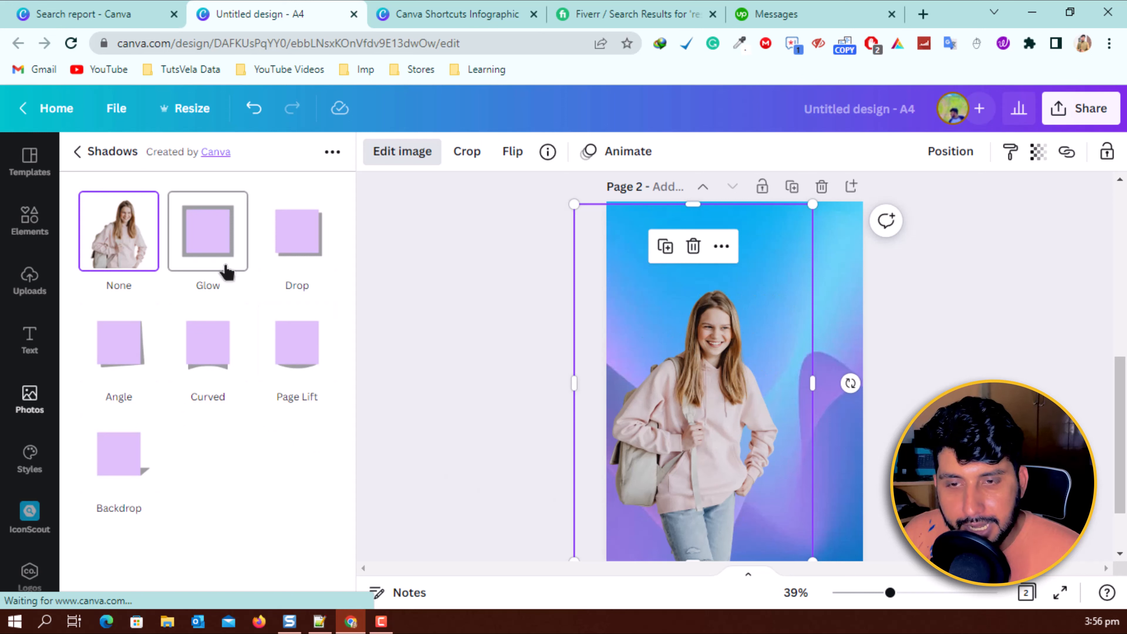
{"action": "left_click", "coordinate": [212, 359]}
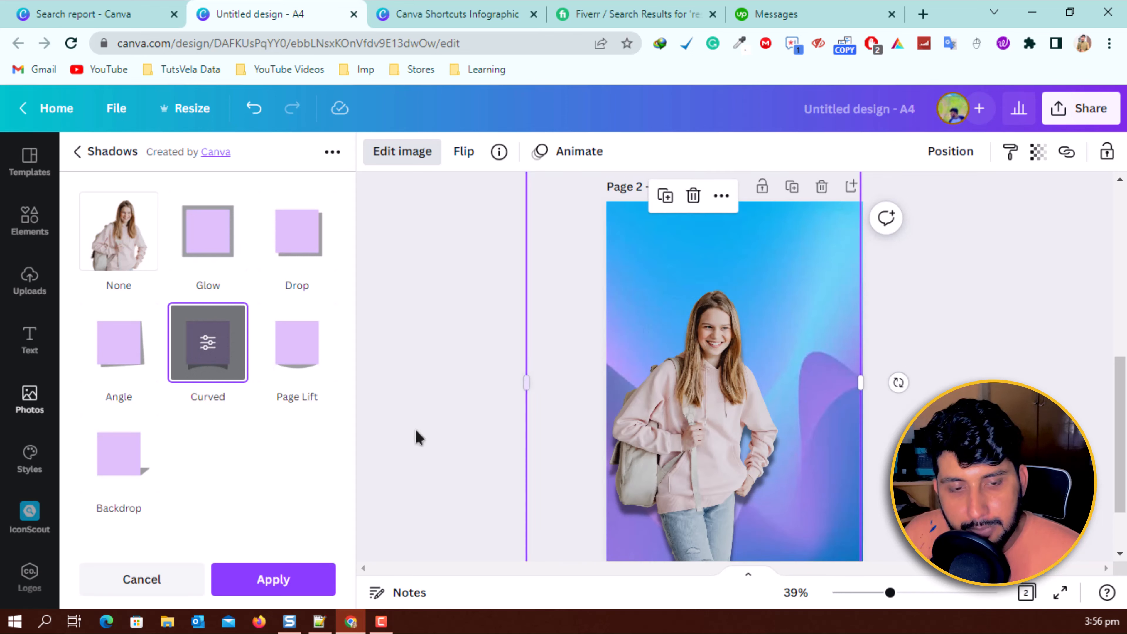
Set the Curved shadow's blur to 10, offset to 5 and transparency to 75
{"action": "left_click", "coordinate": [203, 339]}
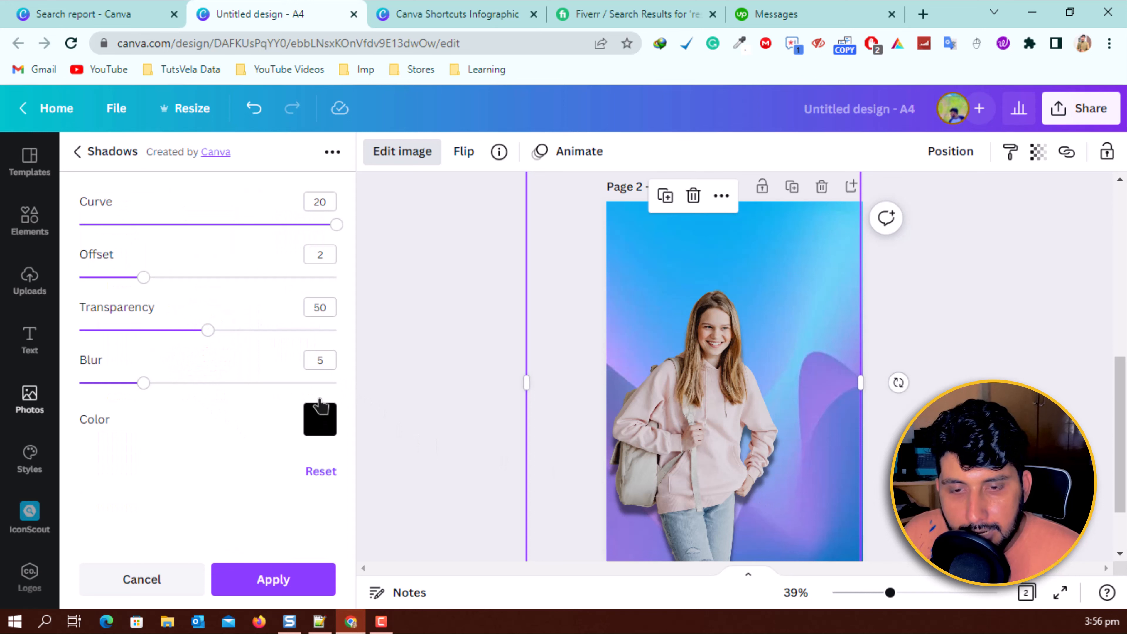
{"action": "left_click", "coordinate": [323, 360]}
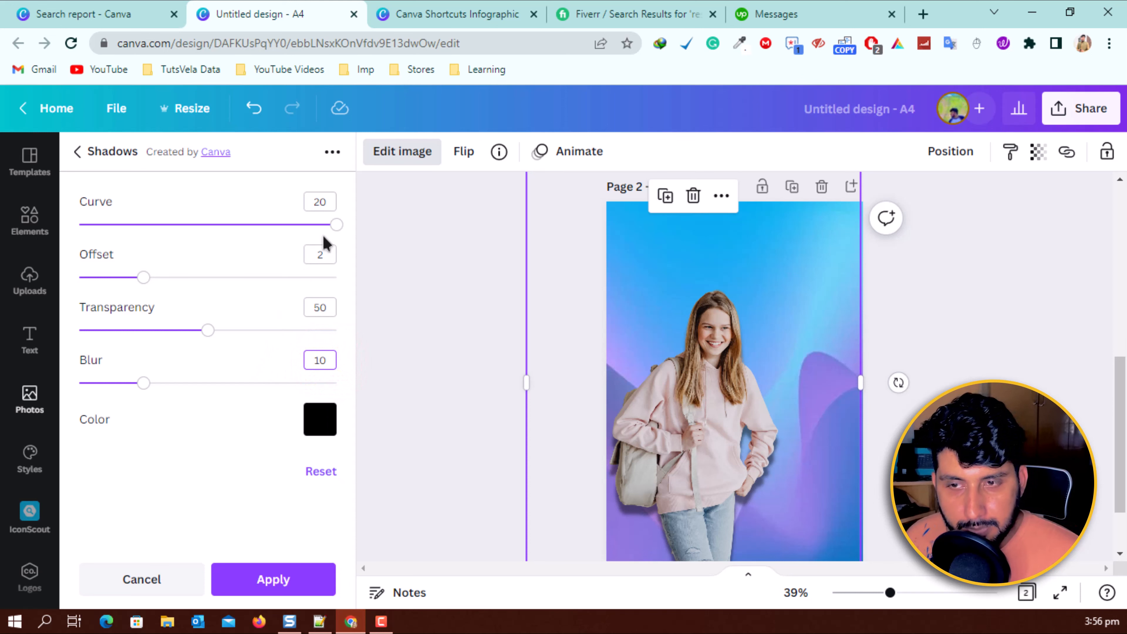
{"action": "left_click", "coordinate": [320, 254]}
{"action": "key", "text": "BackSpace"}
{"action": "type", "text": "5"}
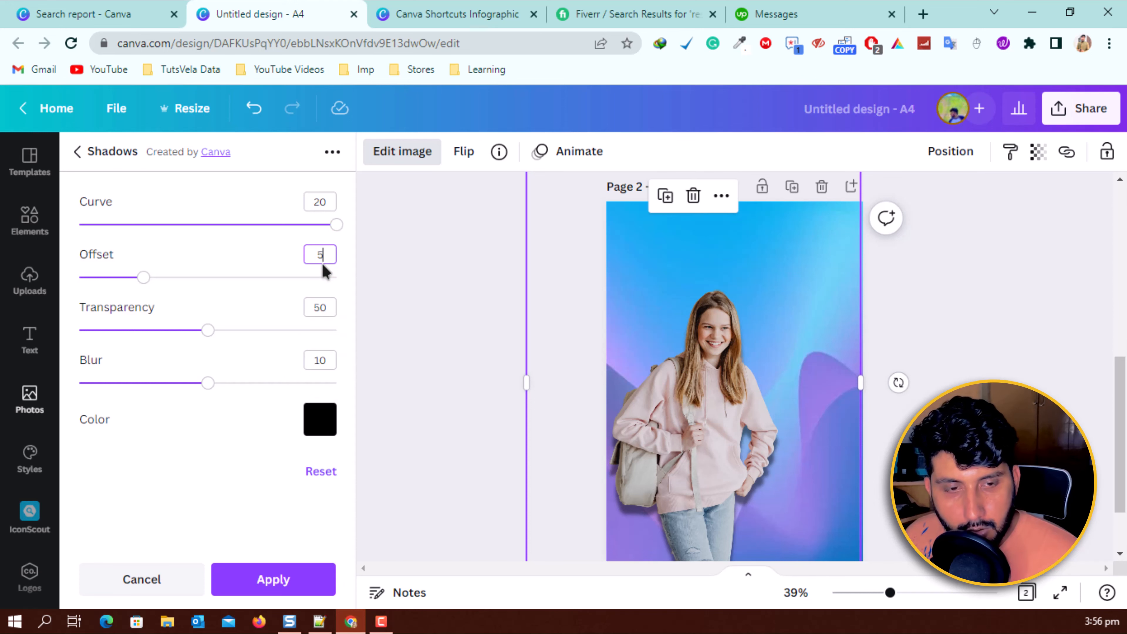
{"action": "double_click", "coordinate": [321, 307]}
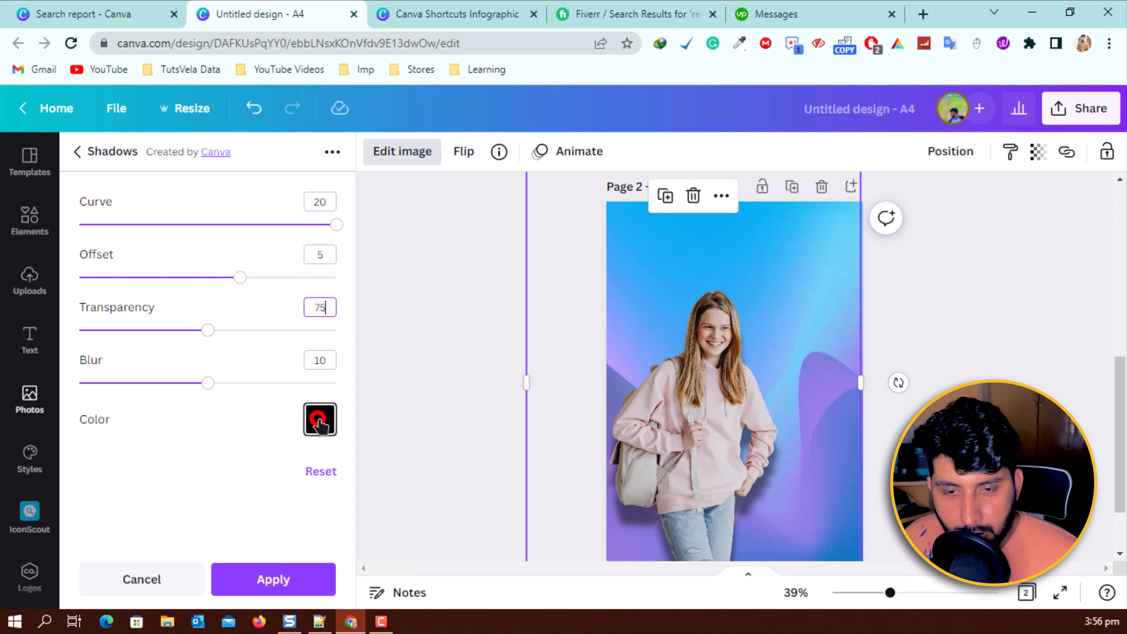
Change the shadow color to red and apply the shadow to the hoodie girl cutout
{"action": "left_click", "coordinate": [320, 420]}
{"action": "left_click", "coordinate": [337, 298]}
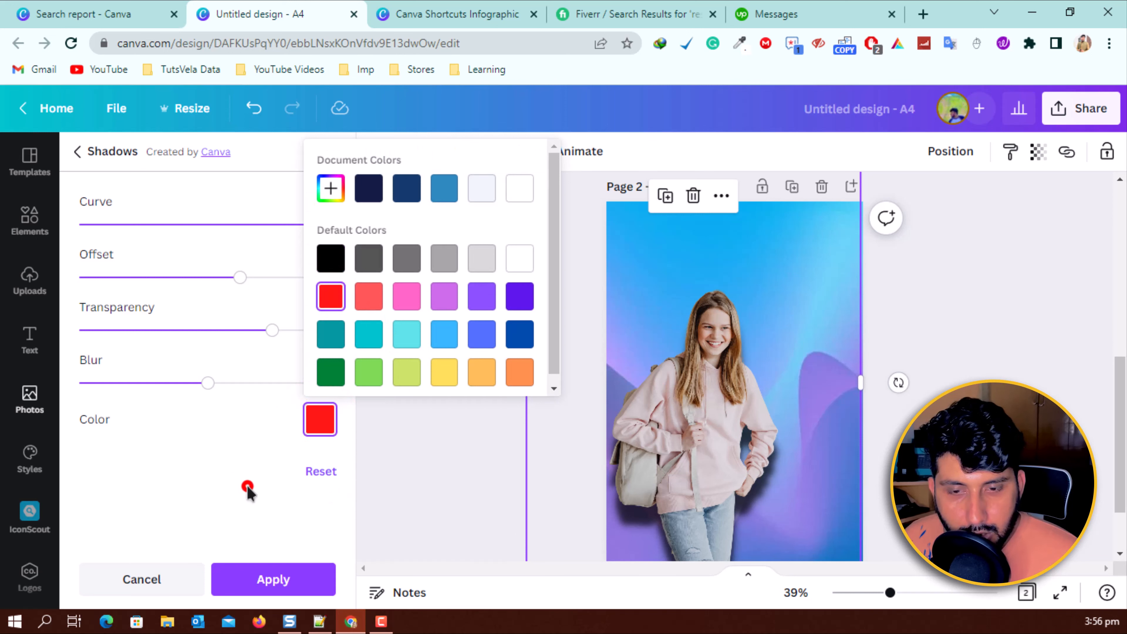
{"action": "left_click", "coordinate": [247, 488]}
{"action": "left_click", "coordinate": [281, 577]}
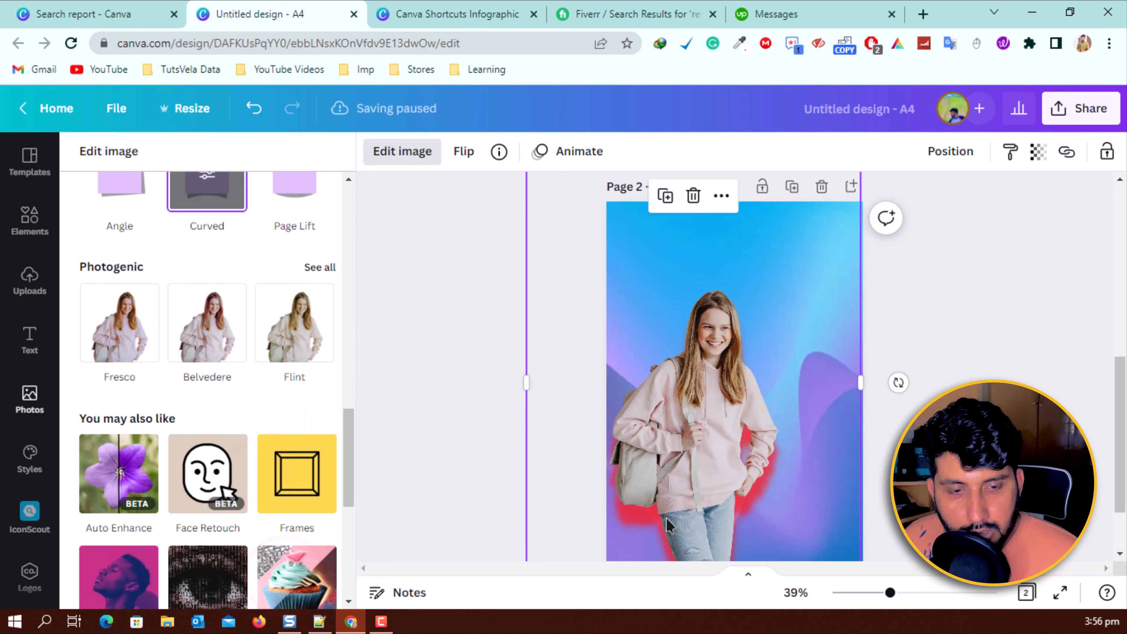
{"action": "left_click", "coordinate": [754, 480]}
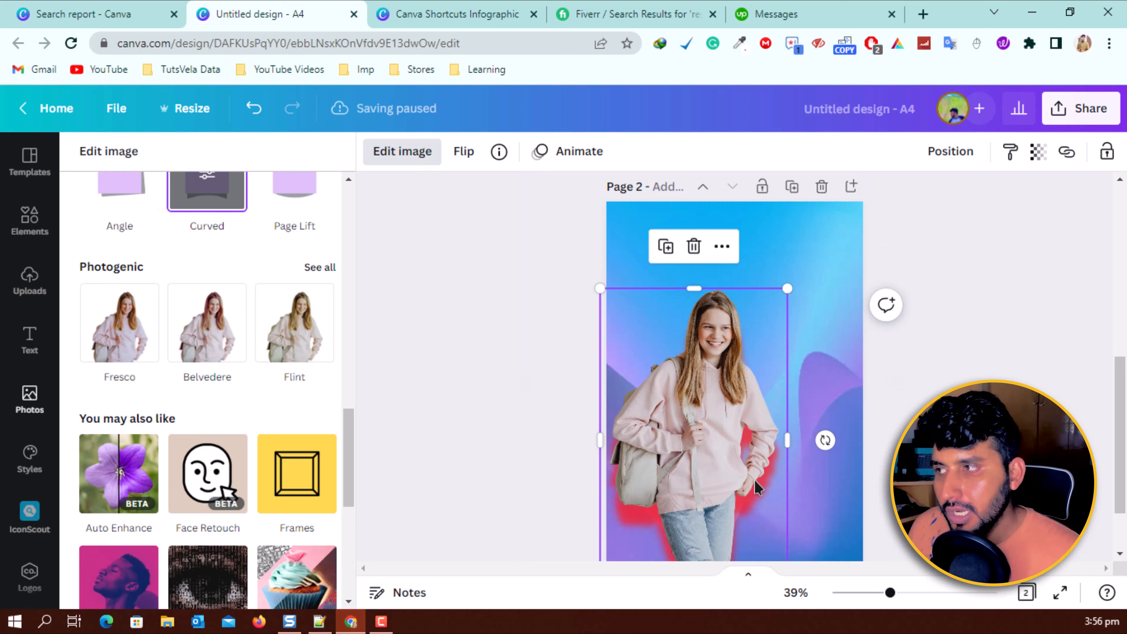
{"action": "left_click", "coordinate": [455, 340]}
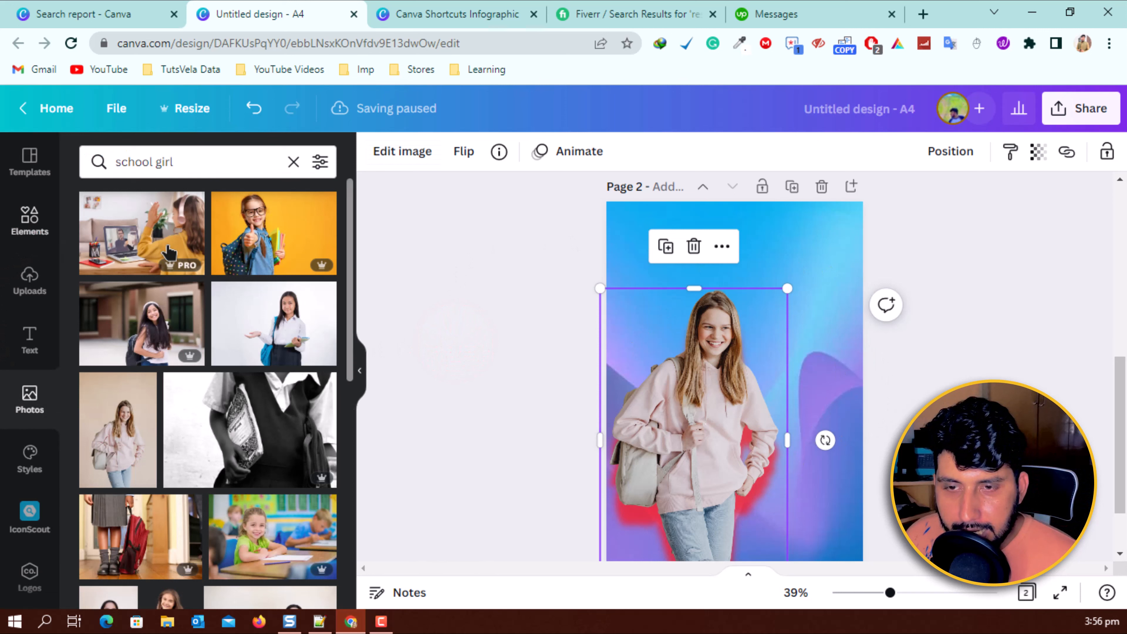
Insert the photo of the schoolgirl in a white shirt holding books, enlarge it and position it over page 2's upper part
{"action": "left_click", "coordinate": [290, 312]}
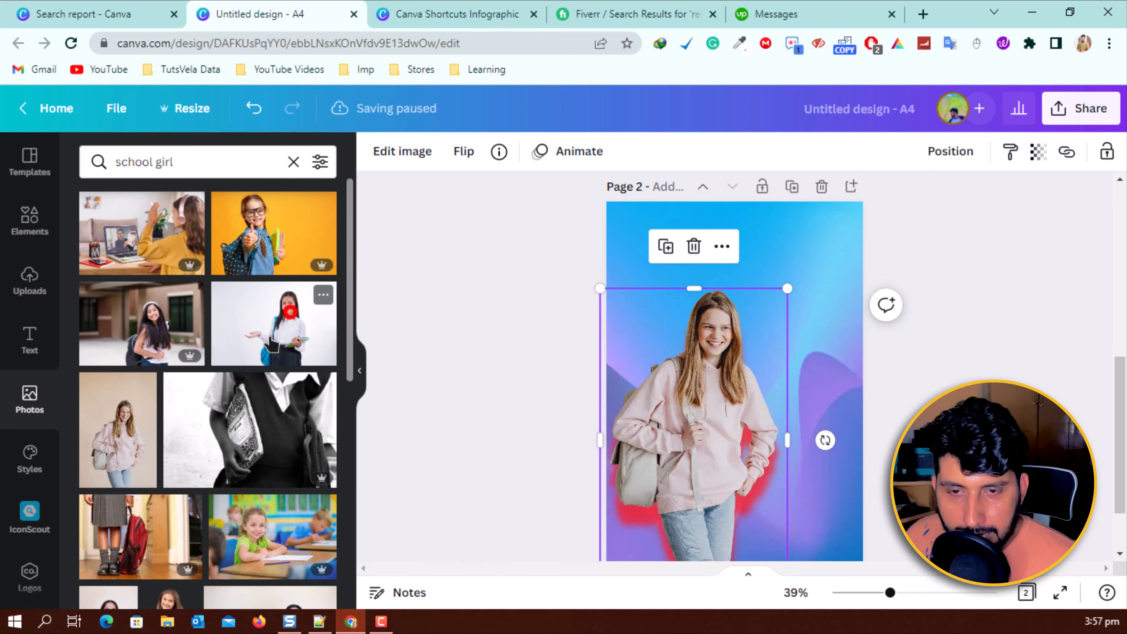
{"action": "left_click_drag", "start_coordinate": [627, 317], "coordinate": [484, 222]}
{"action": "left_click_drag", "start_coordinate": [713, 330], "coordinate": [764, 329]}
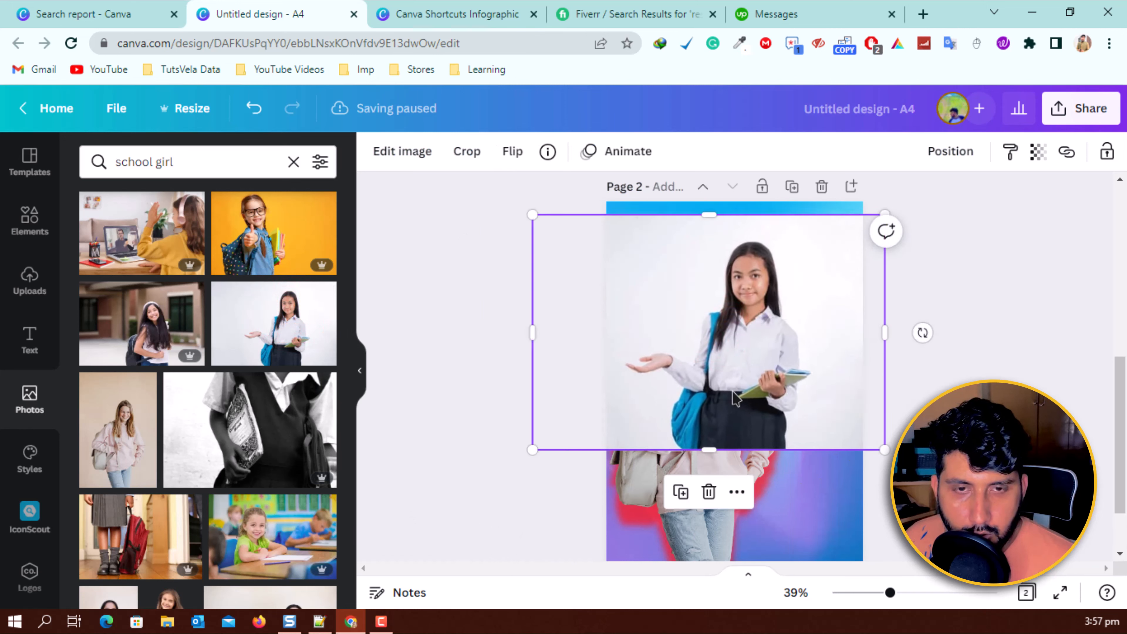
Crop both empty sides off the schoolgirl photo and fit it, reduced in size, into page 2's upper-right area
{"action": "left_click", "coordinate": [468, 155]}
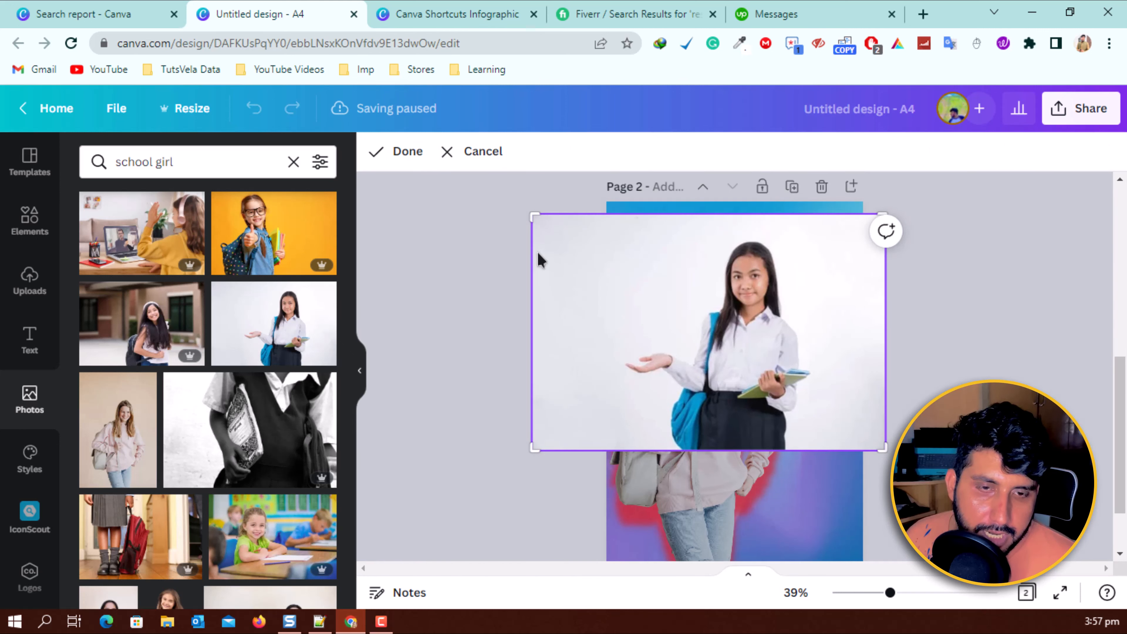
{"action": "left_click_drag", "start_coordinate": [529, 217], "coordinate": [621, 216]}
{"action": "left_click_drag", "start_coordinate": [883, 444], "coordinate": [813, 448]}
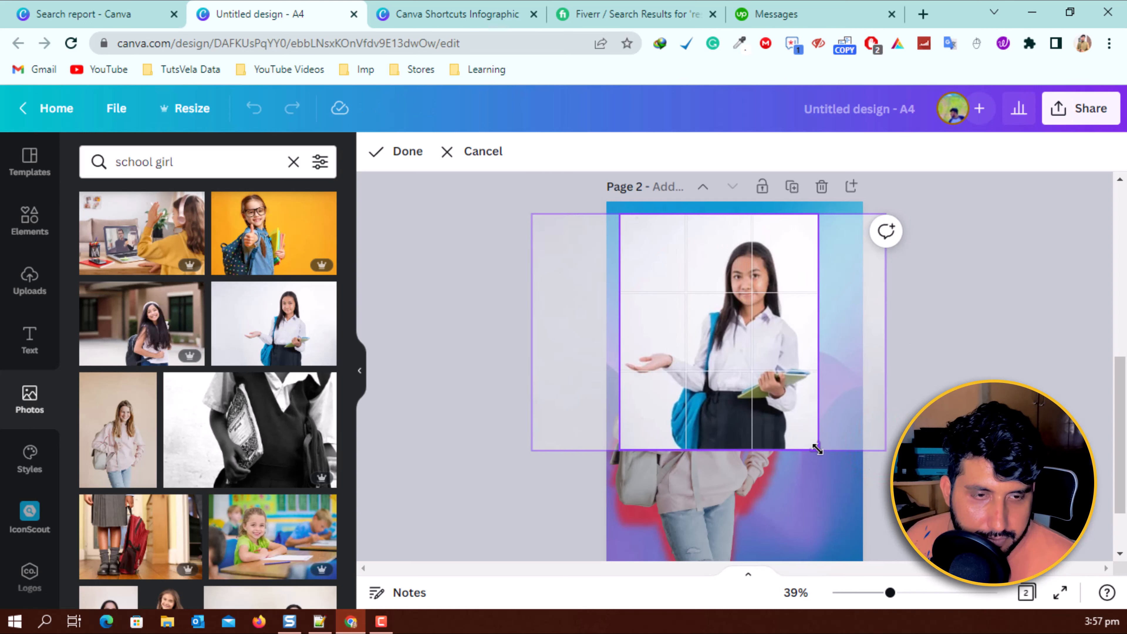
{"action": "left_click", "coordinate": [400, 150]}
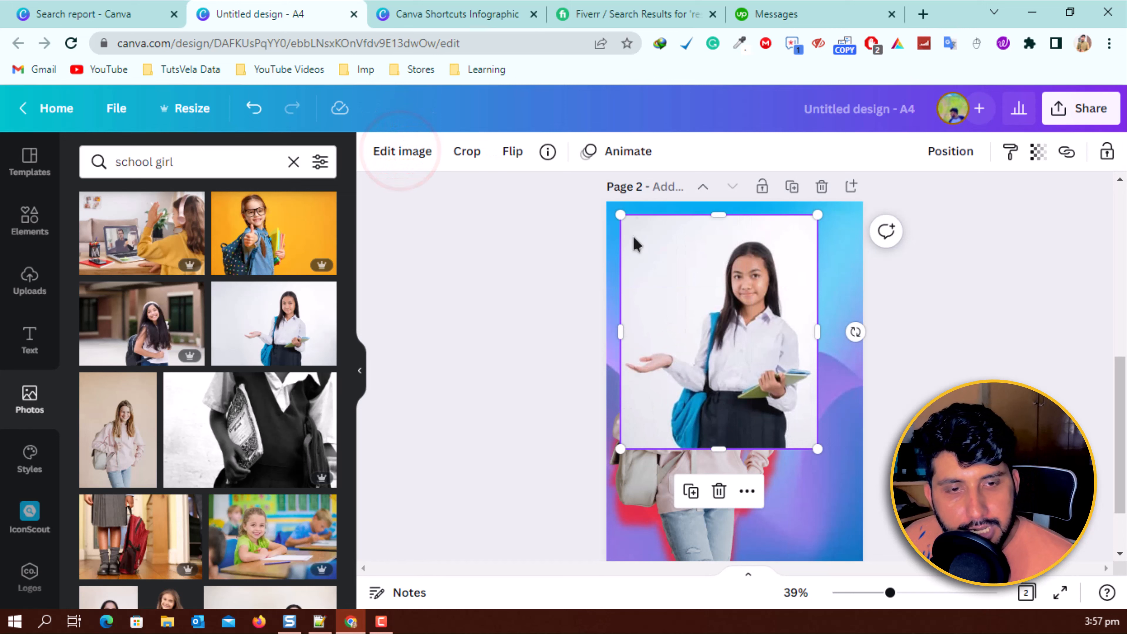
{"action": "left_click_drag", "start_coordinate": [621, 215], "coordinate": [706, 258]}
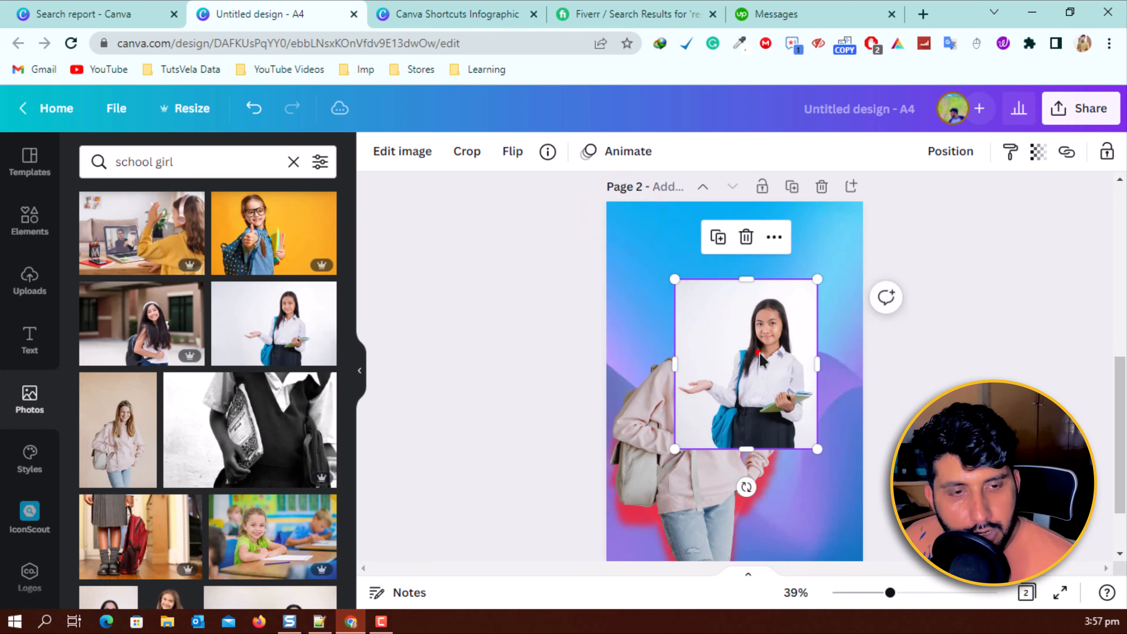
{"action": "left_click_drag", "start_coordinate": [760, 351], "coordinate": [794, 287]}
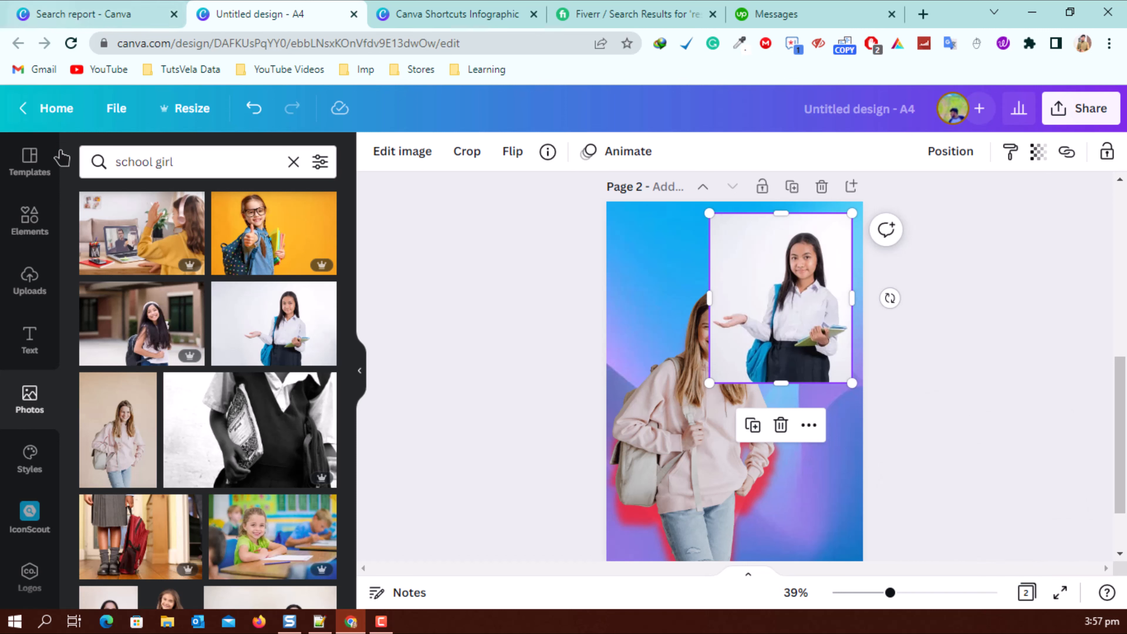
Browse the Elements library's categories, from shapes, graphics and stickers through charts and tables to frames, grids and collections
{"action": "left_click", "coordinate": [30, 222]}
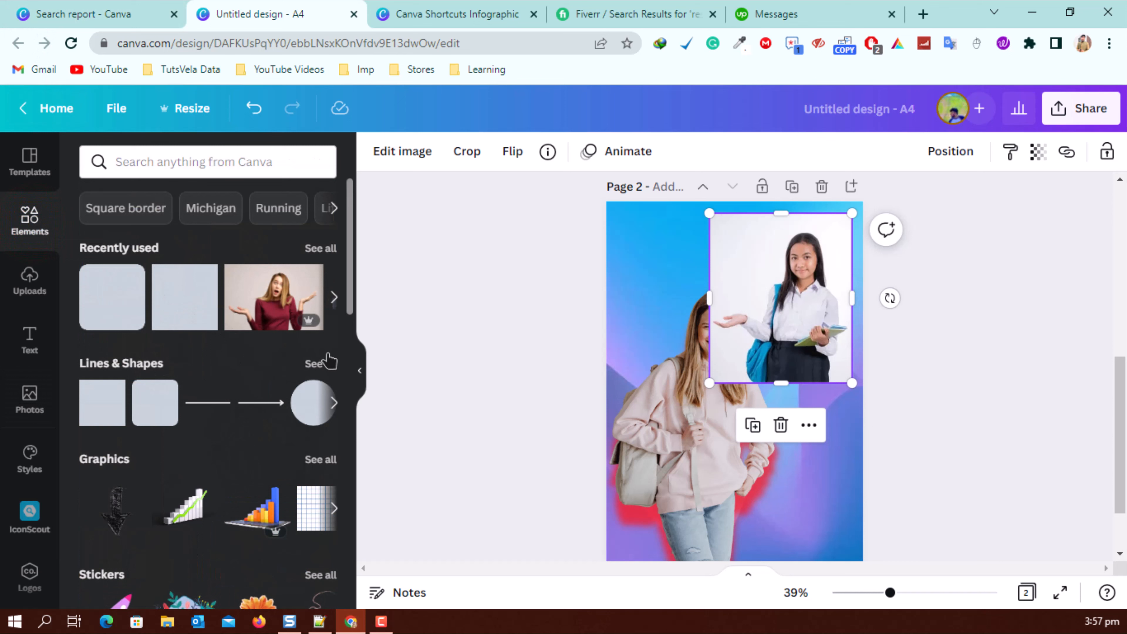
{"action": "scroll", "coordinate": [178, 357], "scroll_direction": "down", "scroll_amount": 2}
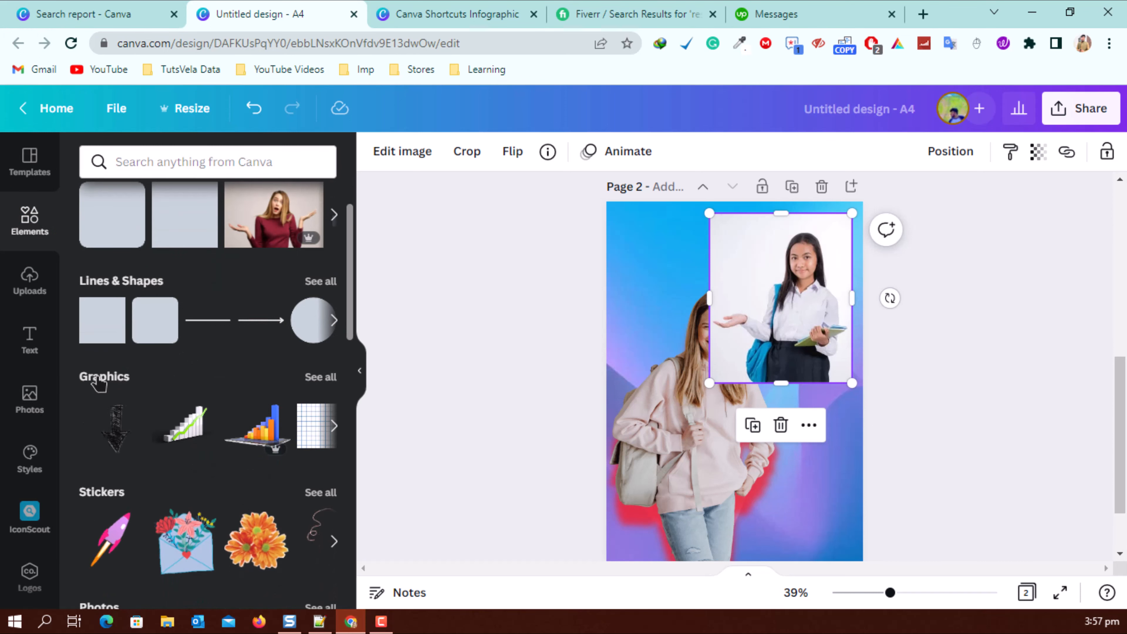
{"action": "scroll", "coordinate": [101, 384], "scroll_direction": "down", "scroll_amount": 8}
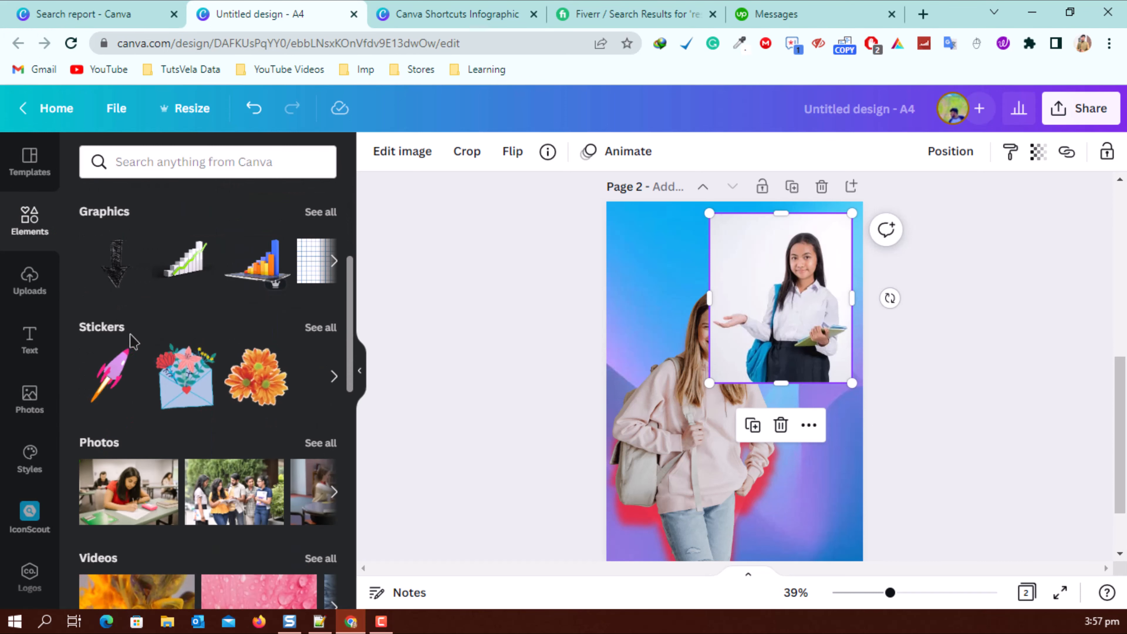
{"action": "scroll", "coordinate": [285, 327], "scroll_direction": "down", "scroll_amount": 4}
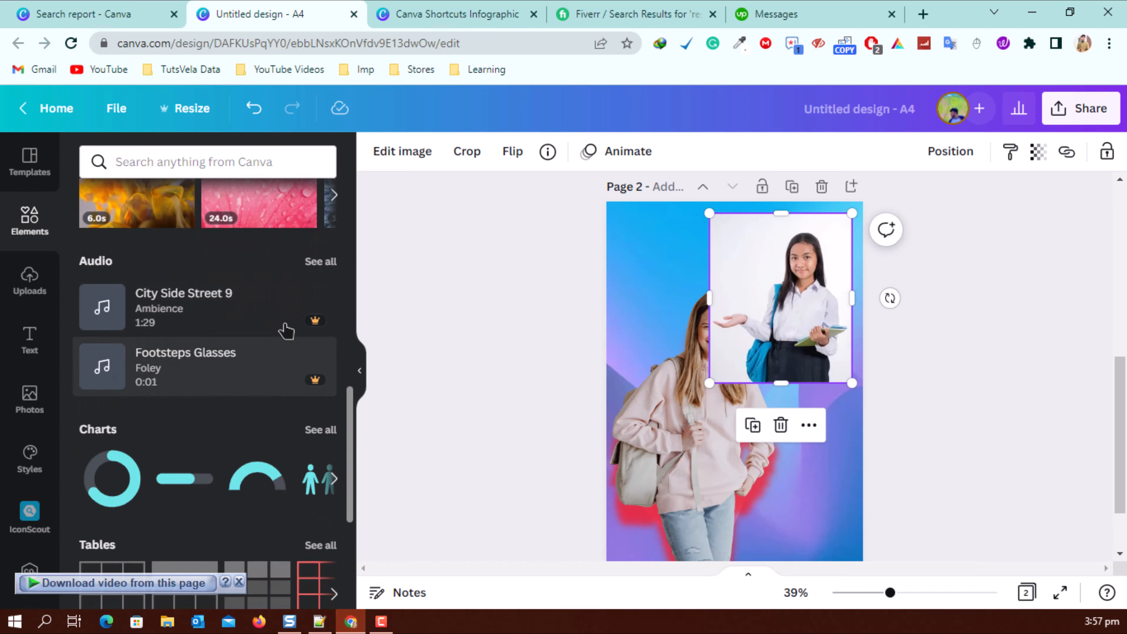
{"action": "scroll", "coordinate": [111, 438], "scroll_direction": "down", "scroll_amount": 5}
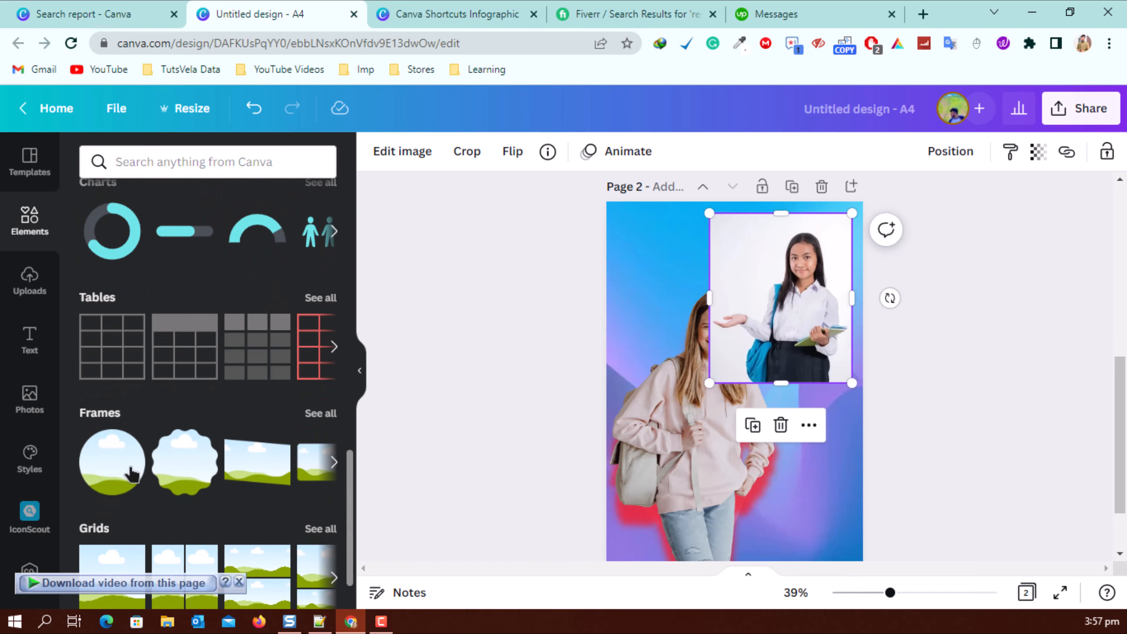
{"action": "scroll", "coordinate": [128, 371], "scroll_direction": "down", "scroll_amount": 2}
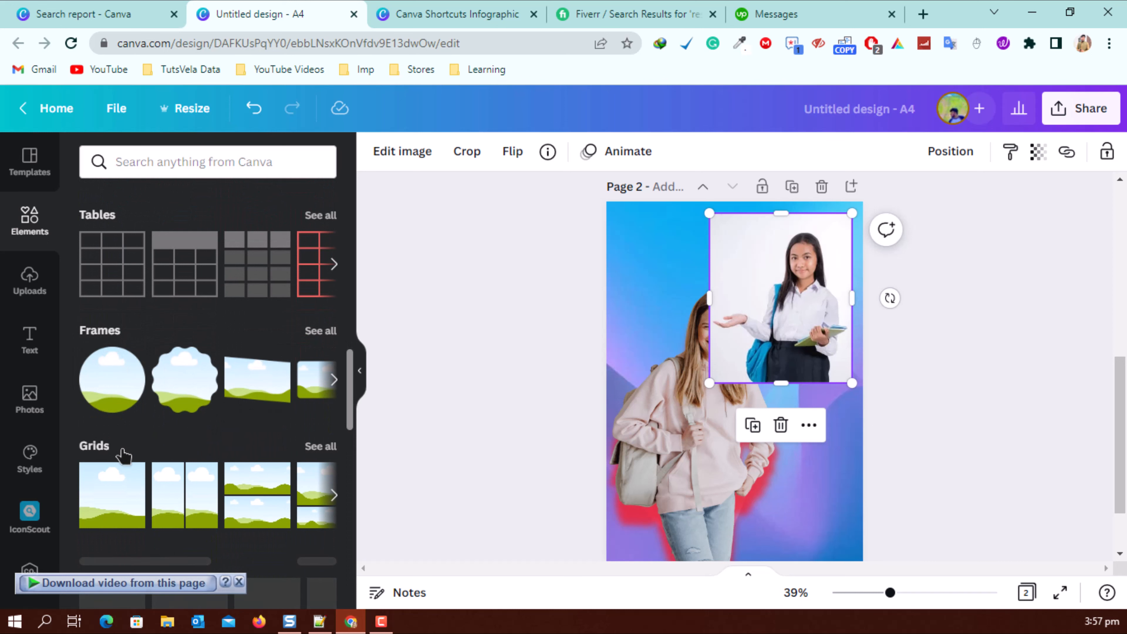
{"action": "scroll", "coordinate": [124, 455], "scroll_direction": "down", "scroll_amount": 10}
{"action": "scroll", "coordinate": [265, 481], "scroll_direction": "up", "scroll_amount": 6}
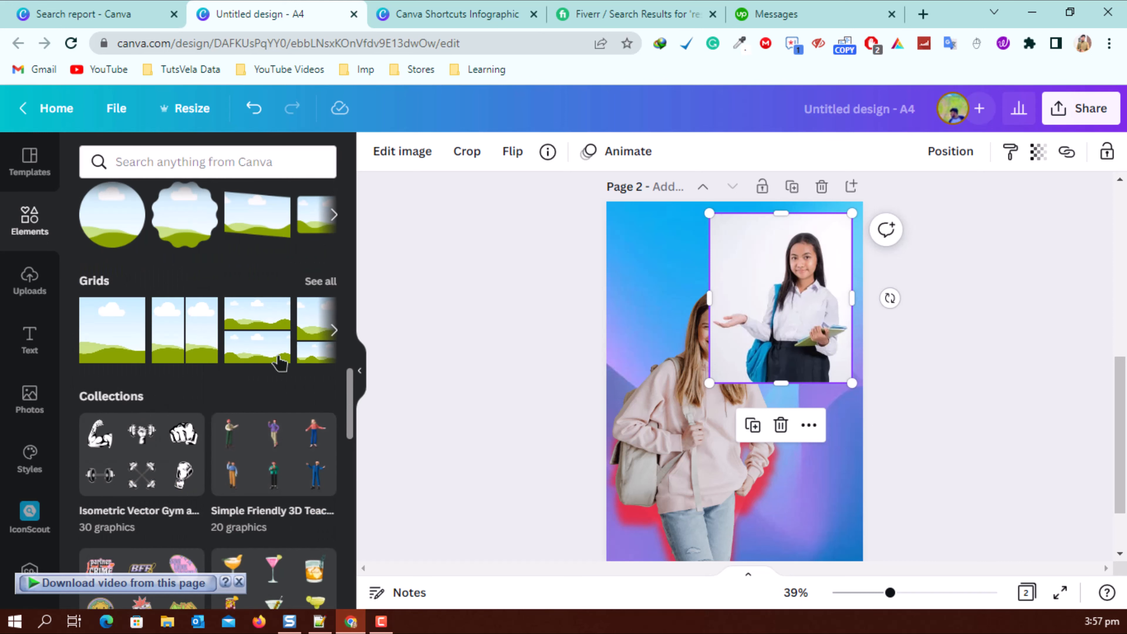
{"action": "scroll", "coordinate": [321, 461], "scroll_direction": "up", "scroll_amount": 2}
{"action": "scroll", "coordinate": [204, 404], "scroll_direction": "up", "scroll_amount": 7}
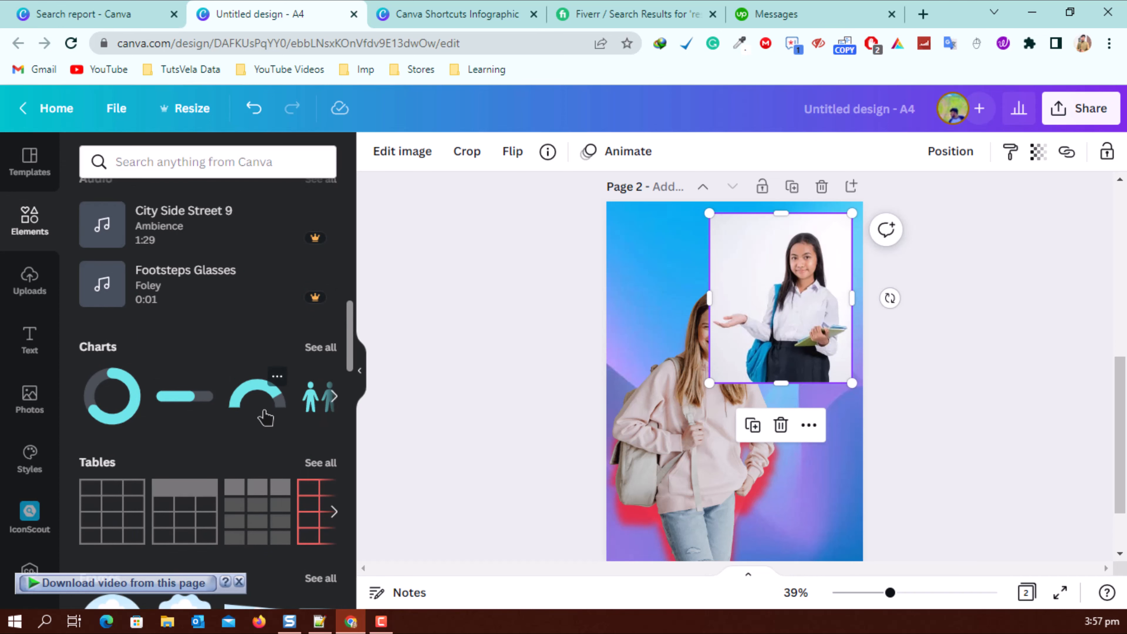
{"action": "scroll", "coordinate": [311, 427], "scroll_direction": "up", "scroll_amount": 5}
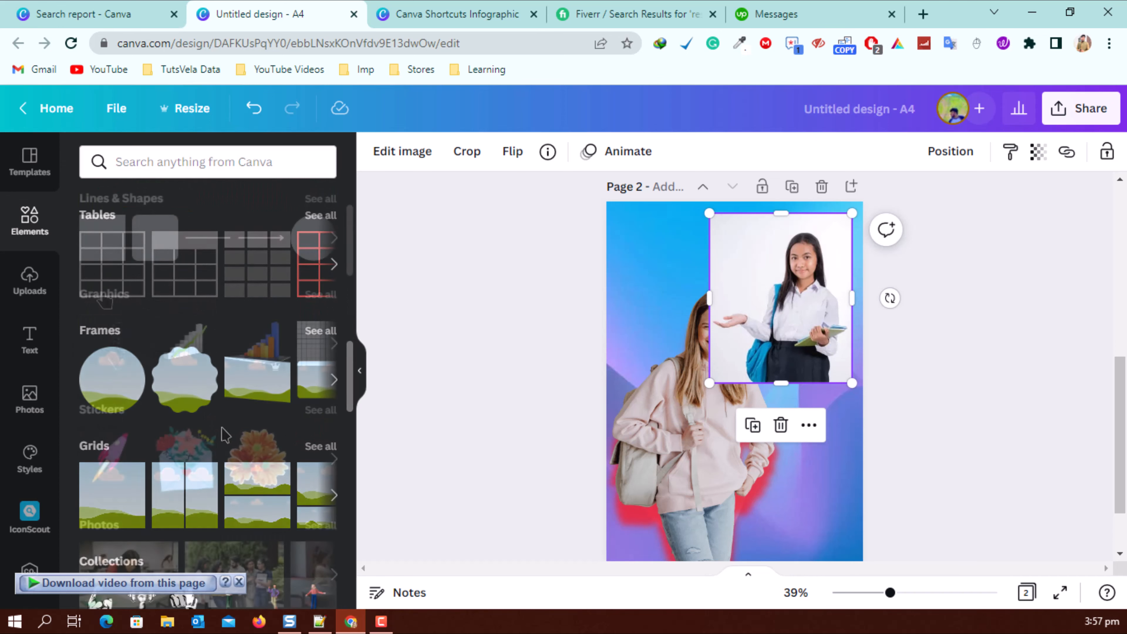
Insert the white bar chart graphic with the green rising line and place it, reduced in size, in page 2's lower-right corner
{"action": "left_click", "coordinate": [321, 294]}
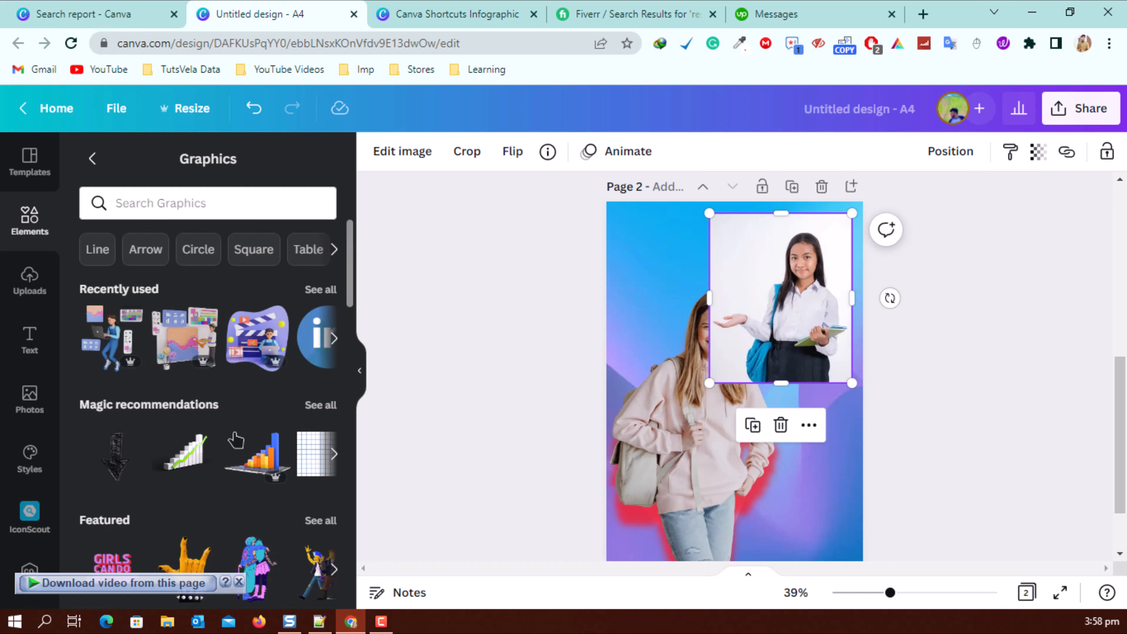
{"action": "scroll", "coordinate": [254, 351], "scroll_direction": "down", "scroll_amount": 5}
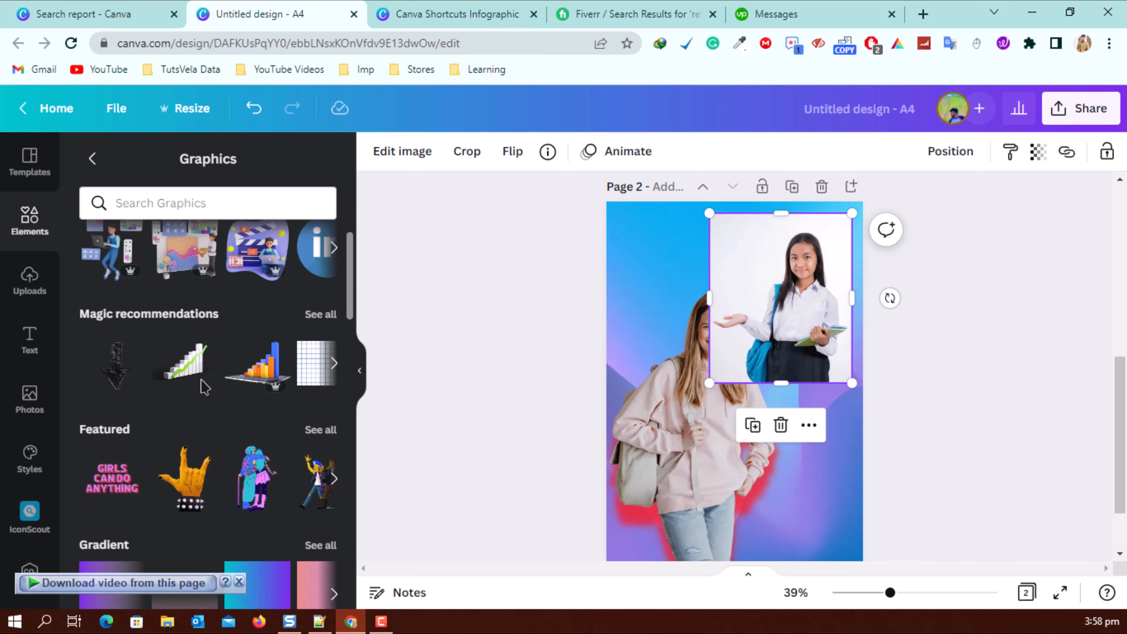
{"action": "scroll", "coordinate": [164, 354], "scroll_direction": "up", "scroll_amount": 3}
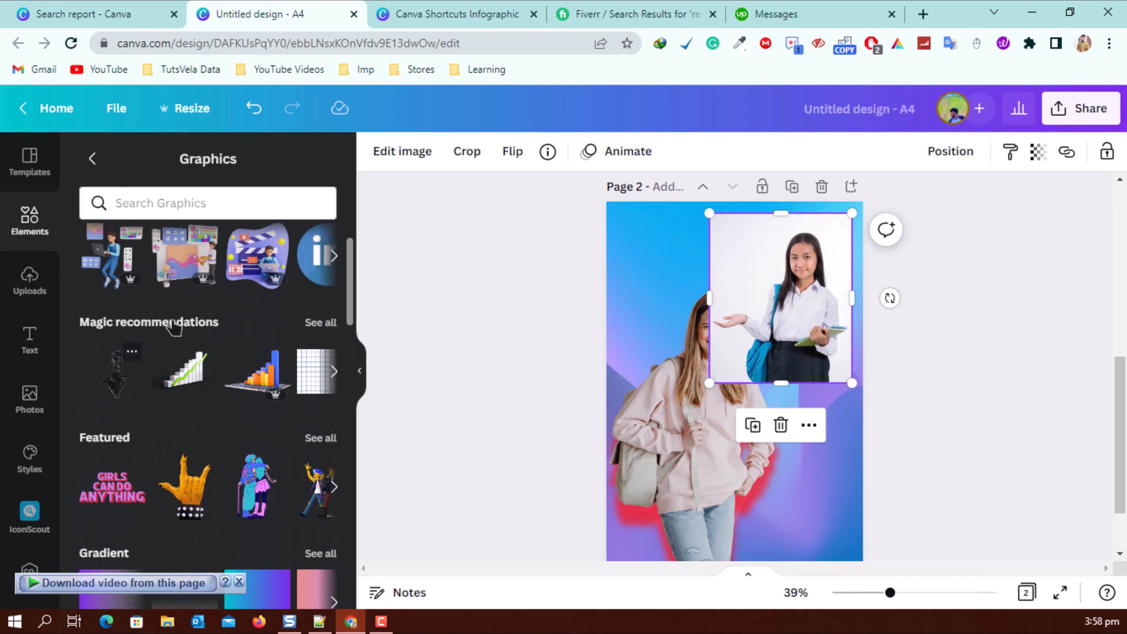
{"action": "scroll", "coordinate": [126, 393], "scroll_direction": "down", "scroll_amount": 5}
{"action": "scroll", "coordinate": [161, 391], "scroll_direction": "up", "scroll_amount": 3}
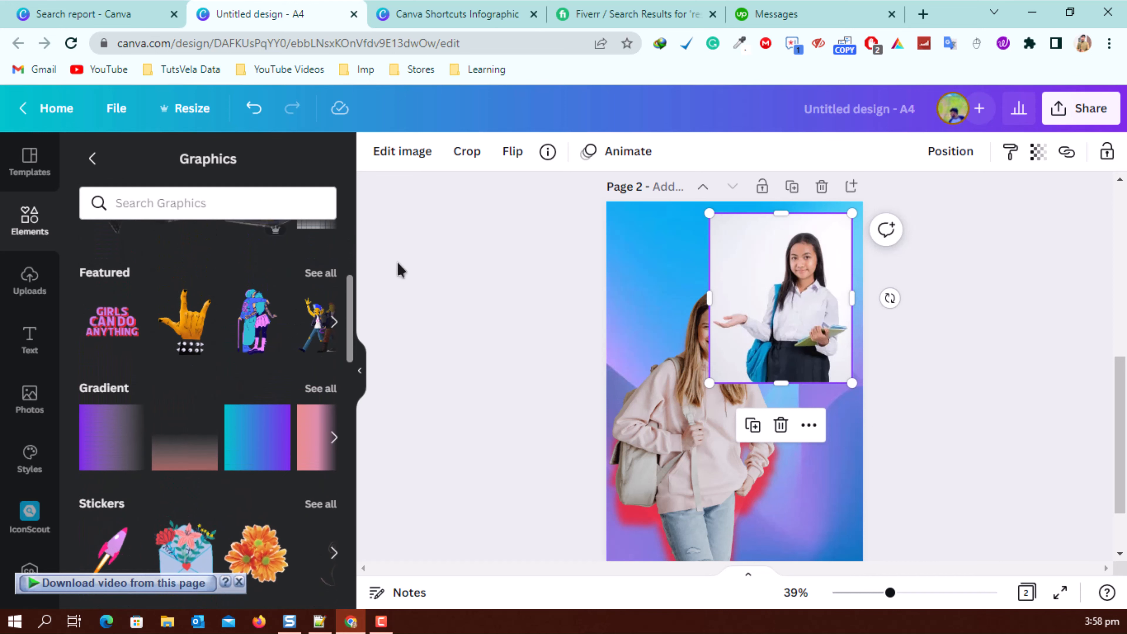
{"action": "scroll", "coordinate": [161, 391], "scroll_direction": "up", "scroll_amount": 3}
{"action": "left_click", "coordinate": [182, 373]}
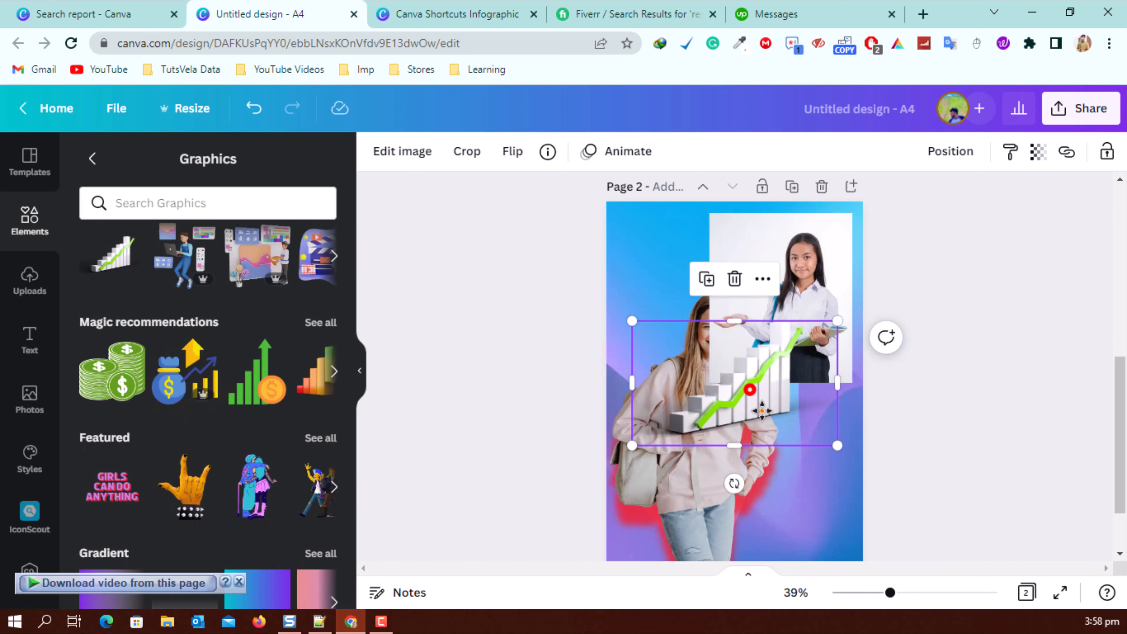
{"action": "left_click_drag", "start_coordinate": [752, 395], "coordinate": [806, 515]}
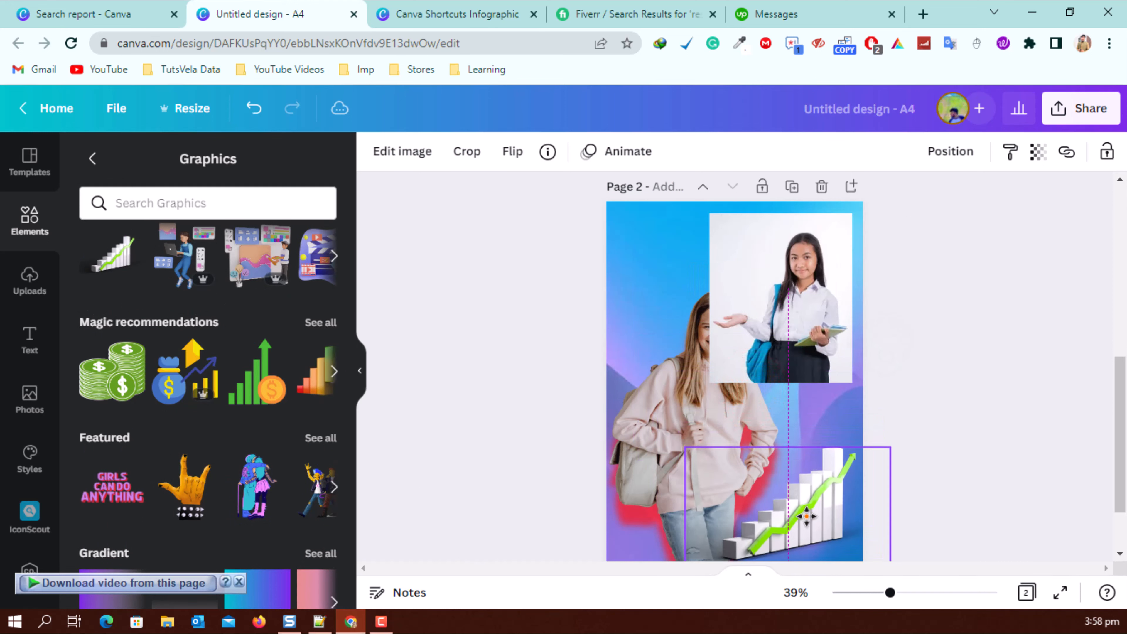
{"action": "left_click_drag", "start_coordinate": [686, 446], "coordinate": [745, 478]}
{"action": "left_click_drag", "start_coordinate": [809, 515], "coordinate": [799, 484]}
{"action": "scroll", "coordinate": [883, 533], "scroll_direction": "up", "scroll_amount": 1}
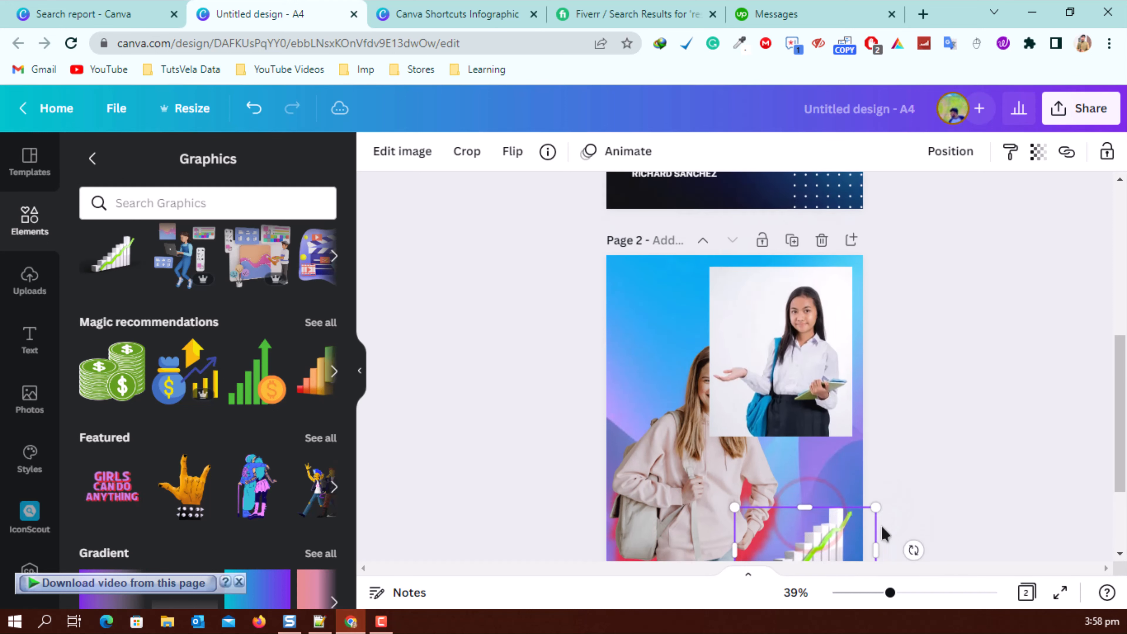
{"action": "scroll", "coordinate": [826, 475], "scroll_direction": "down", "scroll_amount": 2}
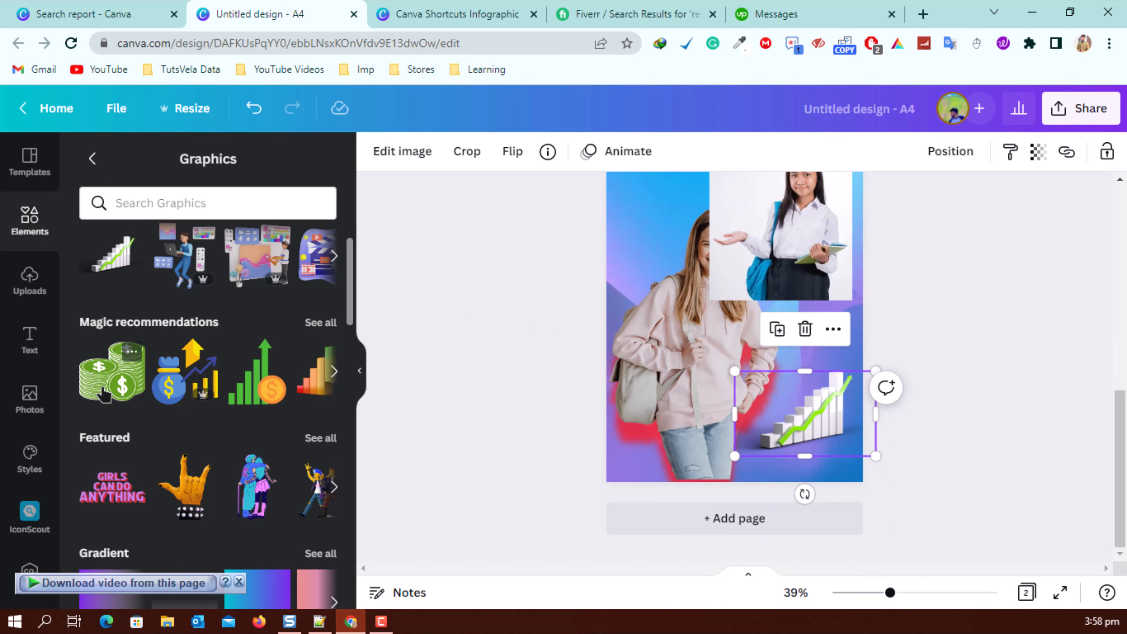
Search the graphics for "doctor" and place the purple-haired doctor in a white coat over the hoodie girl on page 2
{"action": "scroll", "coordinate": [166, 493], "scroll_direction": "down", "scroll_amount": 10}
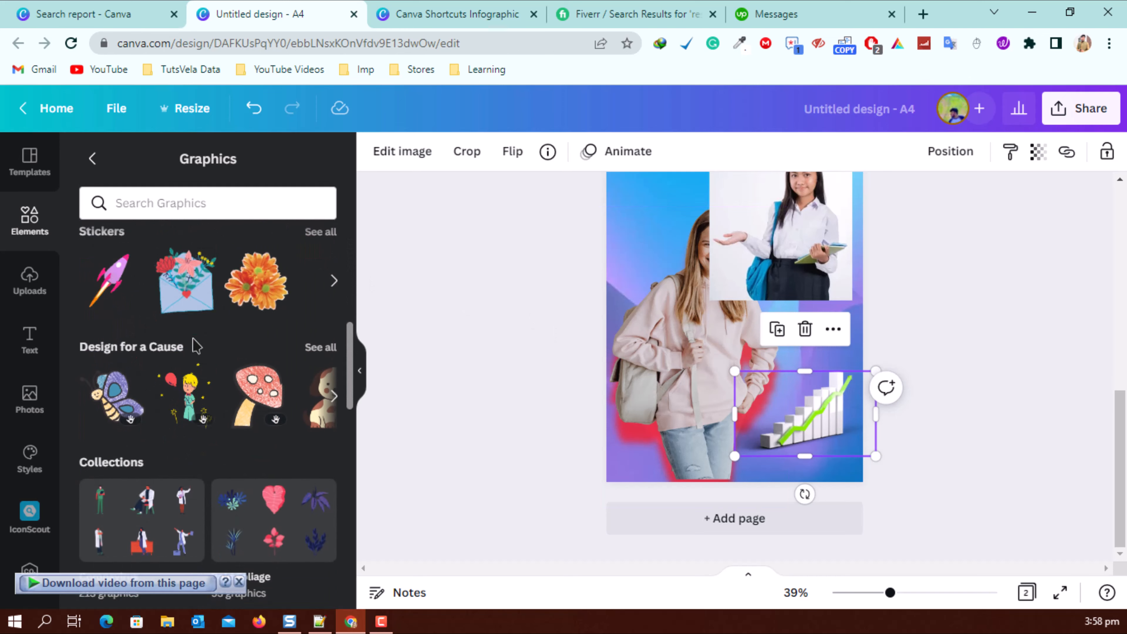
{"action": "left_click", "coordinate": [172, 201]}
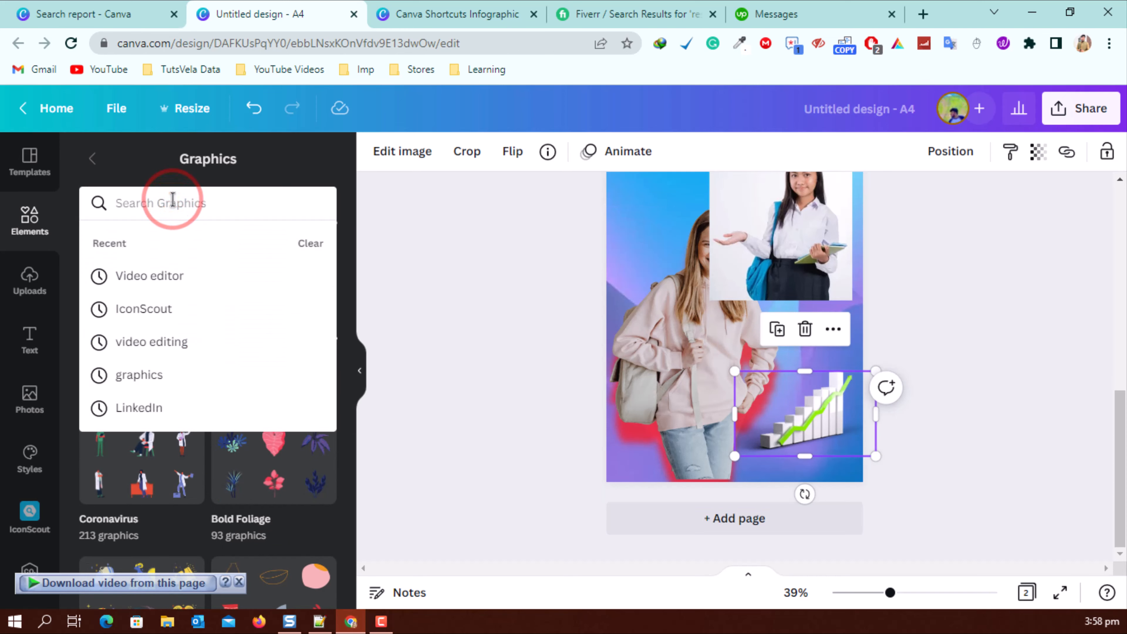
{"action": "type", "text": "doctor"}
{"action": "key", "text": "Return"}
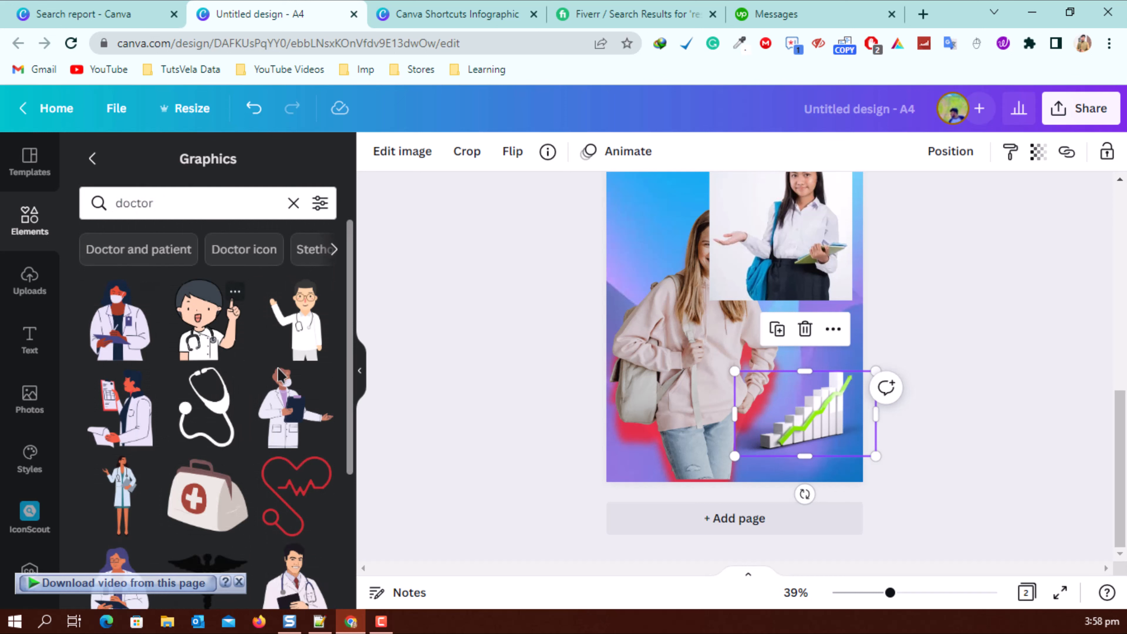
{"action": "scroll", "coordinate": [278, 375], "scroll_direction": "down", "scroll_amount": 2}
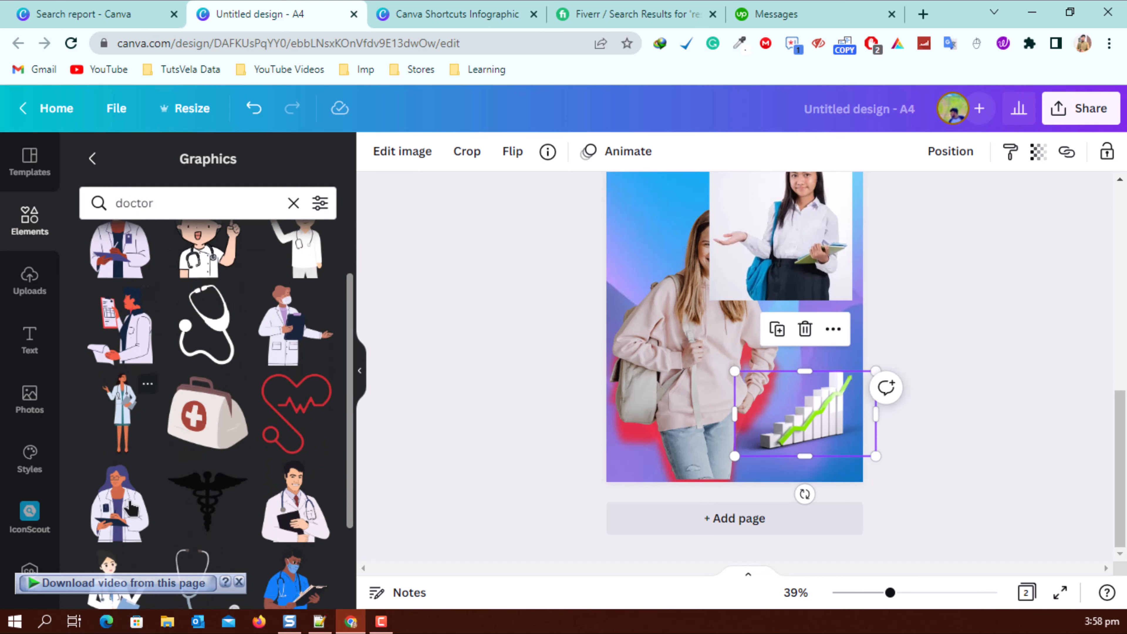
{"action": "left_click_drag", "start_coordinate": [130, 508], "coordinate": [689, 345]}
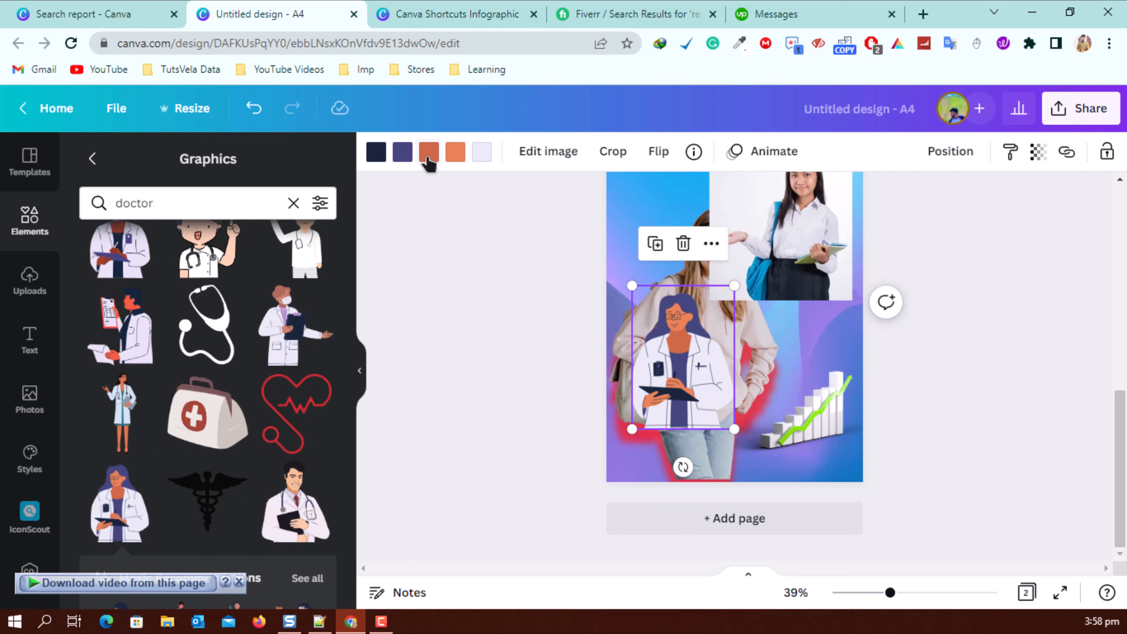
Recolor the doctor illustration's neck area light blue and its skin the darker orange from the document colors
{"action": "left_click", "coordinate": [426, 155]}
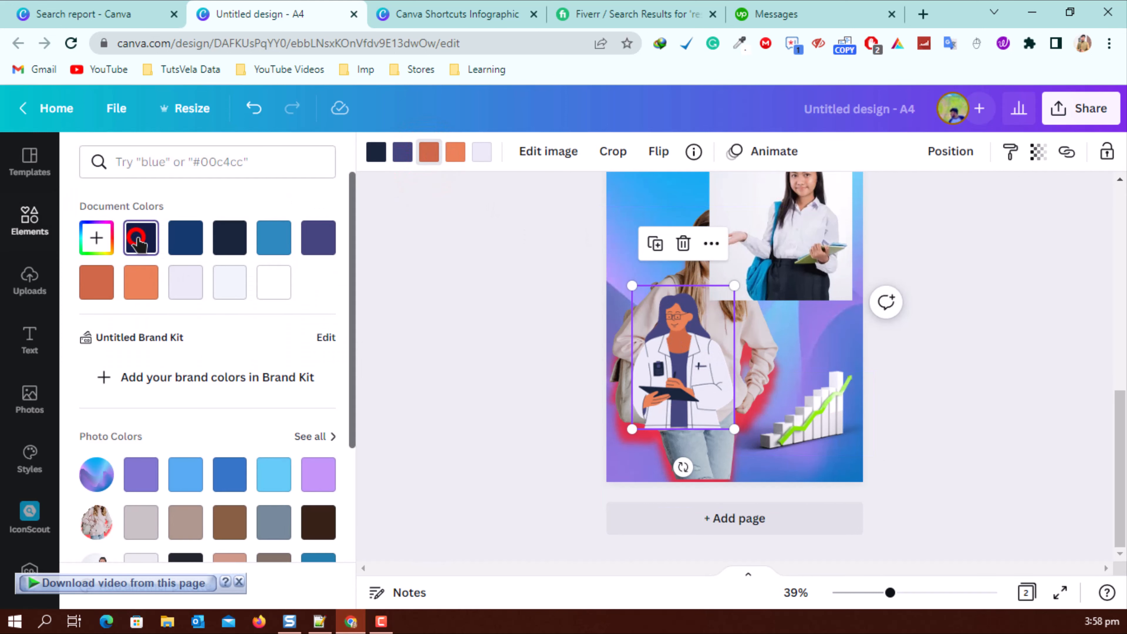
{"action": "left_click", "coordinate": [140, 240]}
{"action": "left_click", "coordinate": [193, 287]}
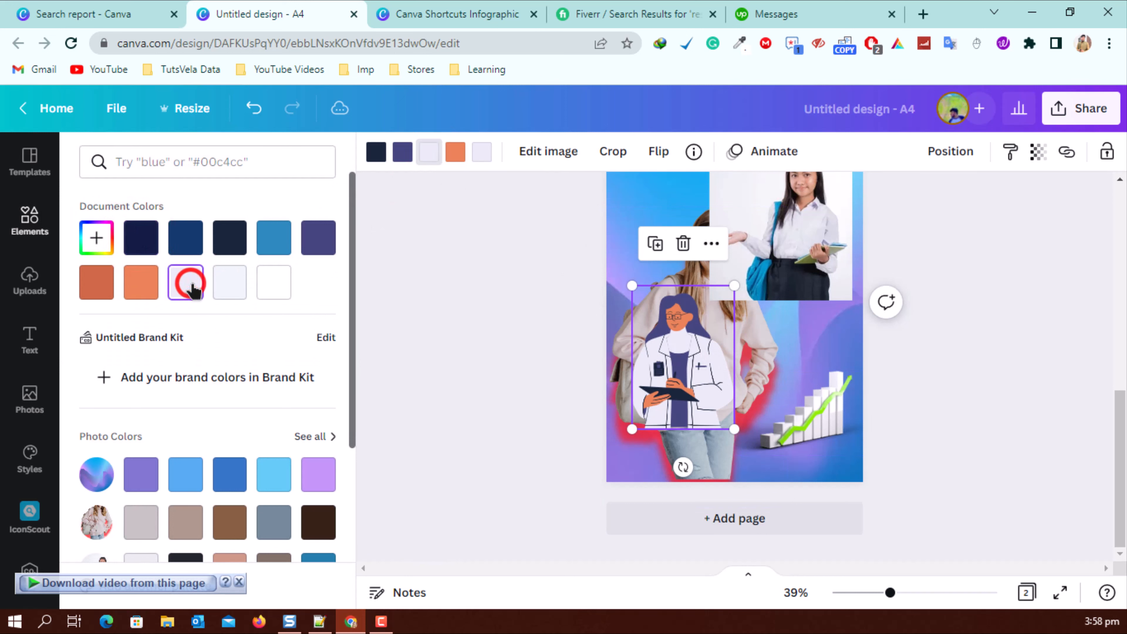
{"action": "left_click", "coordinate": [180, 474]}
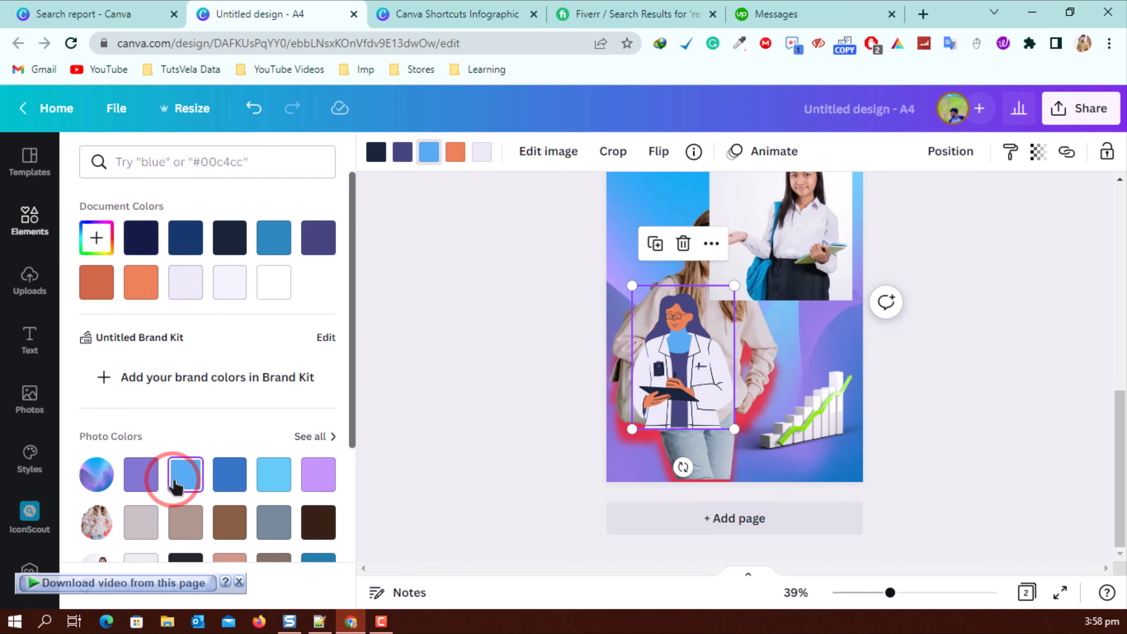
{"action": "left_click", "coordinate": [141, 282]}
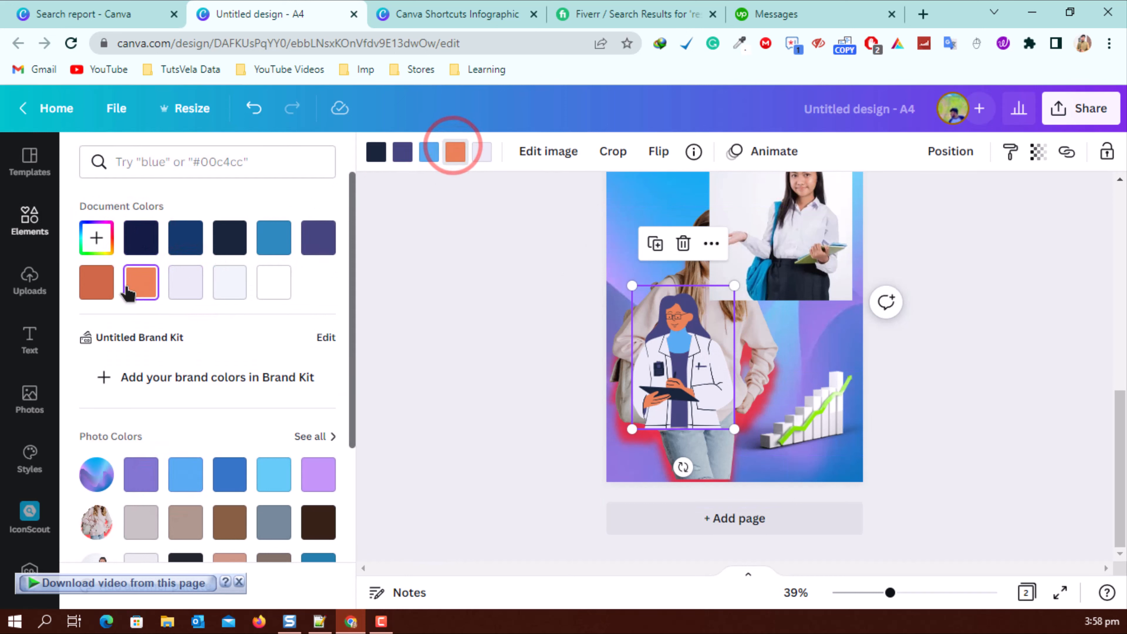
{"action": "left_click", "coordinate": [99, 286]}
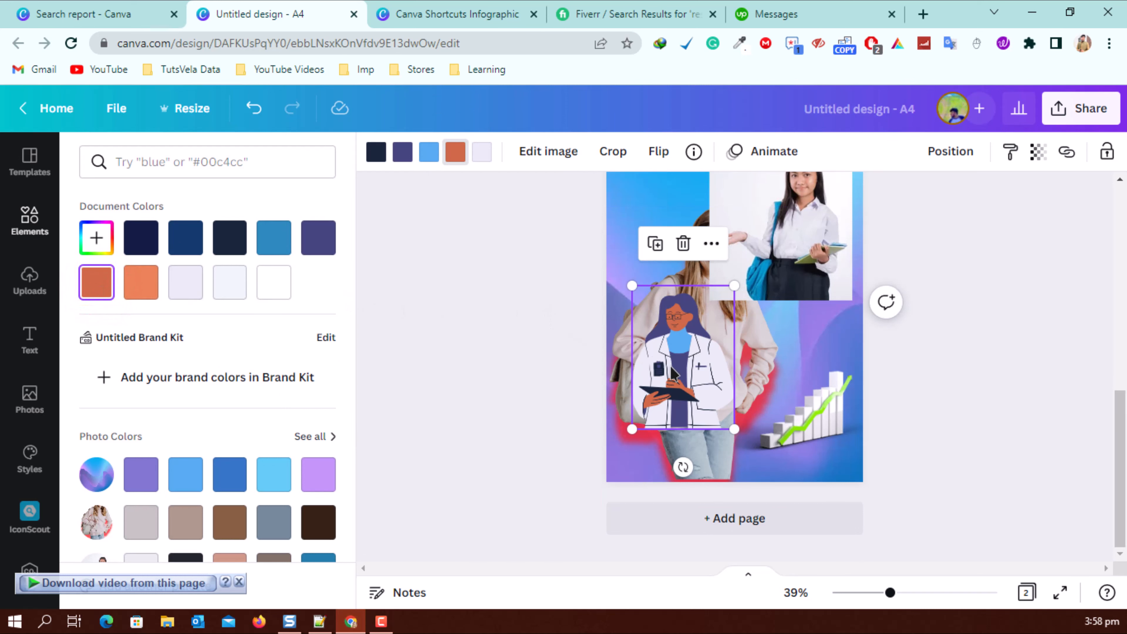
Recolor the doctor illustration's coat, trying dark purple before applying light turquoise from the default colors
{"action": "left_click", "coordinate": [481, 153]}
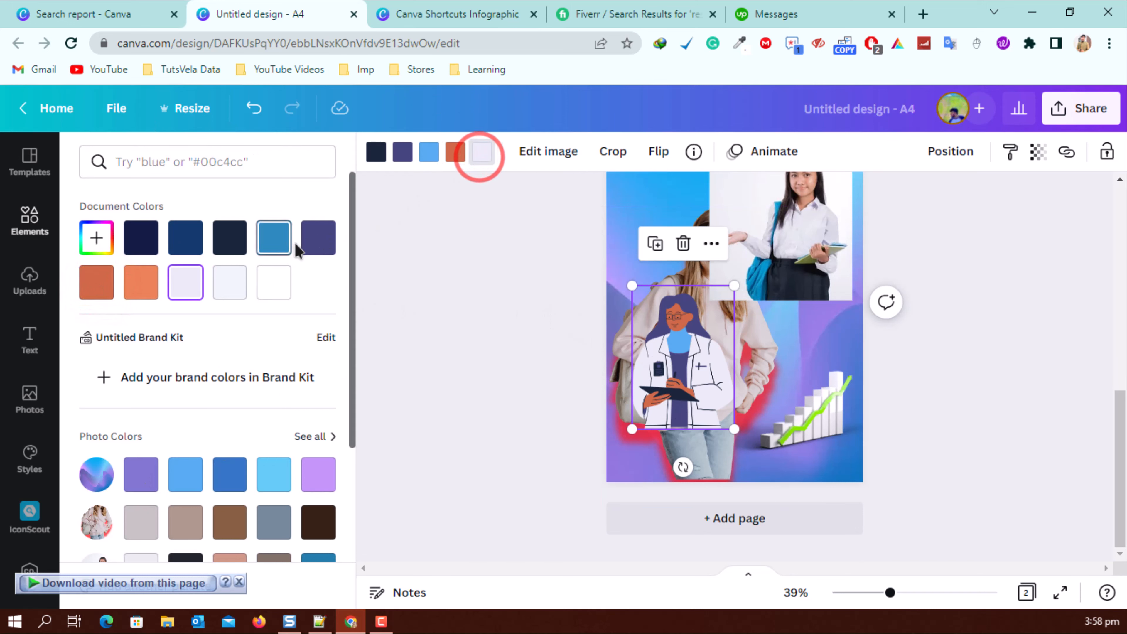
{"action": "left_click", "coordinate": [318, 238]}
{"action": "scroll", "coordinate": [270, 520], "scroll_direction": "down", "scroll_amount": 5}
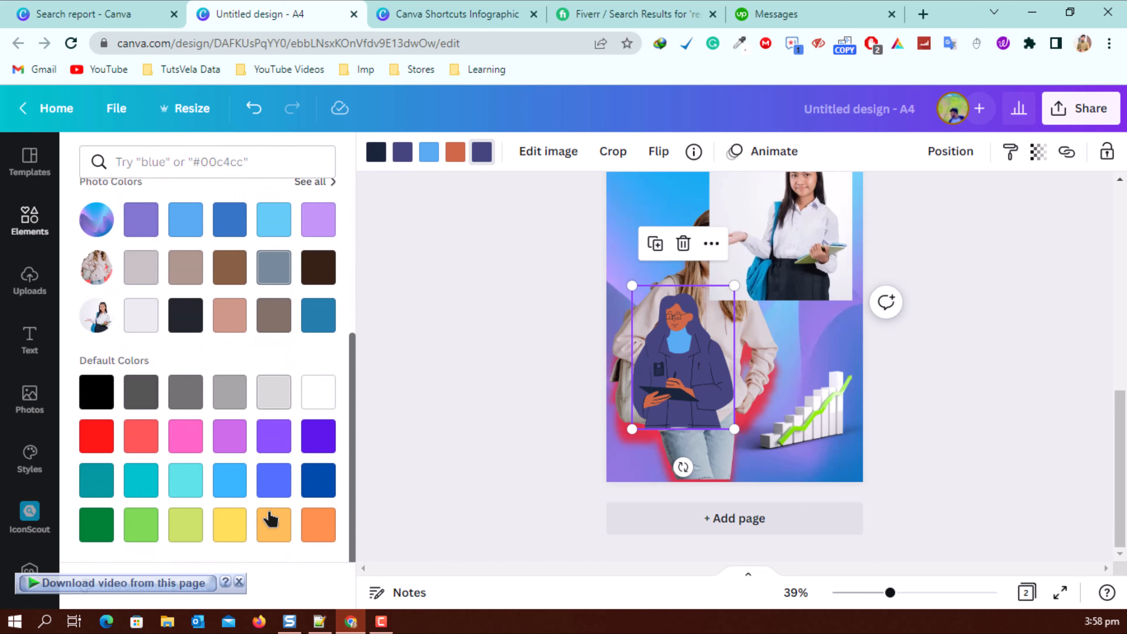
{"action": "left_click", "coordinate": [183, 475]}
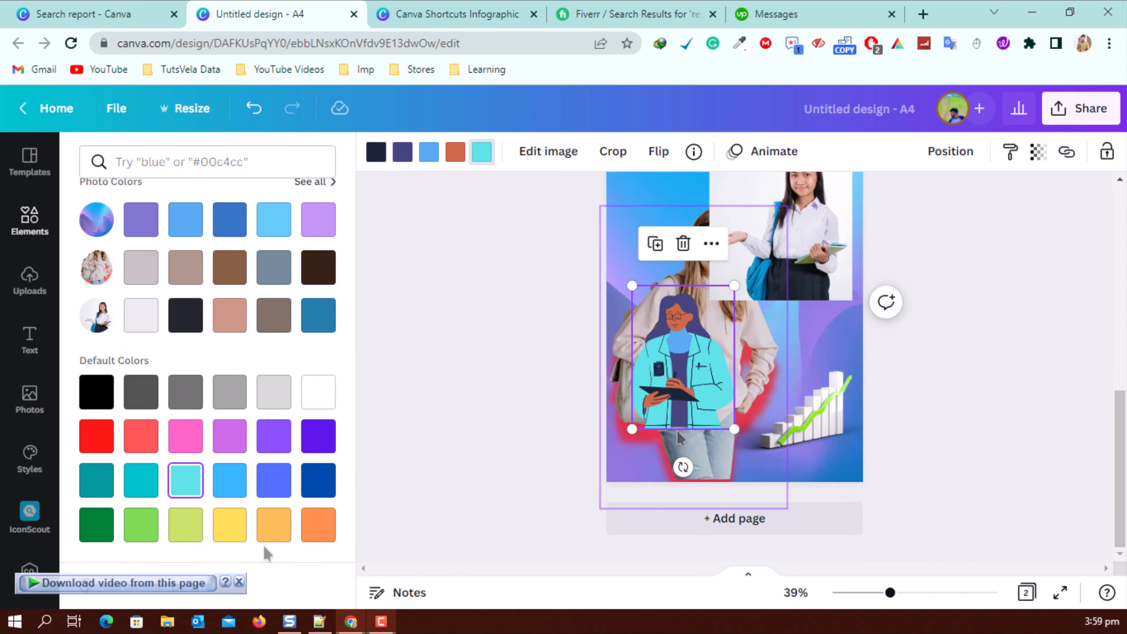
Send the photo of the girl in the white shirt backward on page 2, behind the hoodie girl
{"action": "left_click", "coordinate": [1121, 366]}
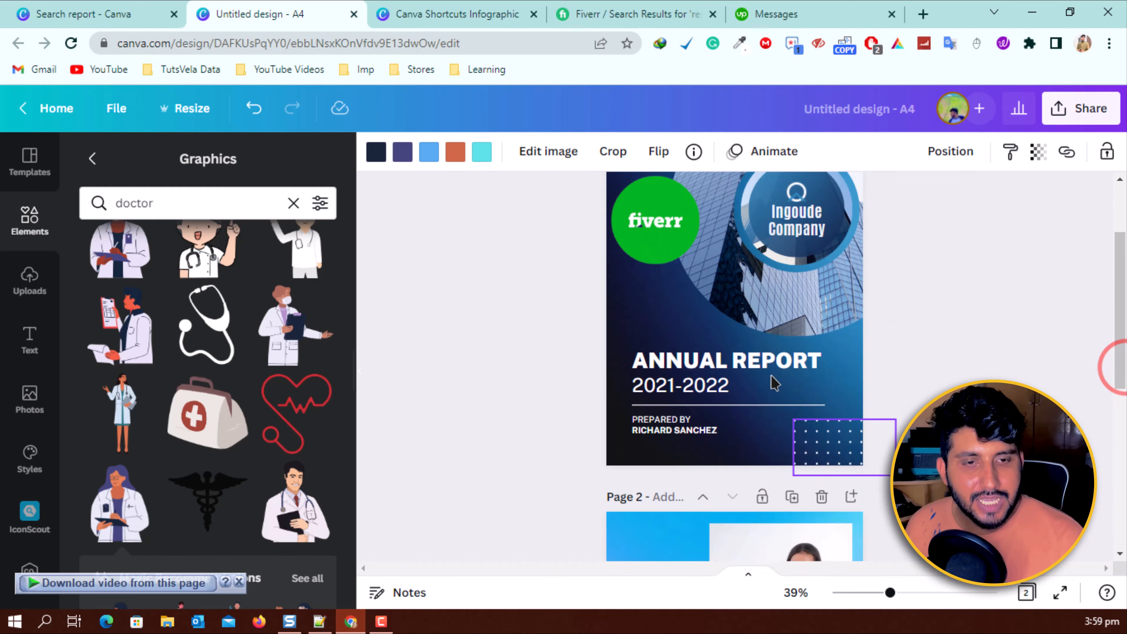
{"action": "scroll", "coordinate": [737, 413], "scroll_direction": "down", "scroll_amount": 3}
{"action": "scroll", "coordinate": [770, 449], "scroll_direction": "down", "scroll_amount": 3}
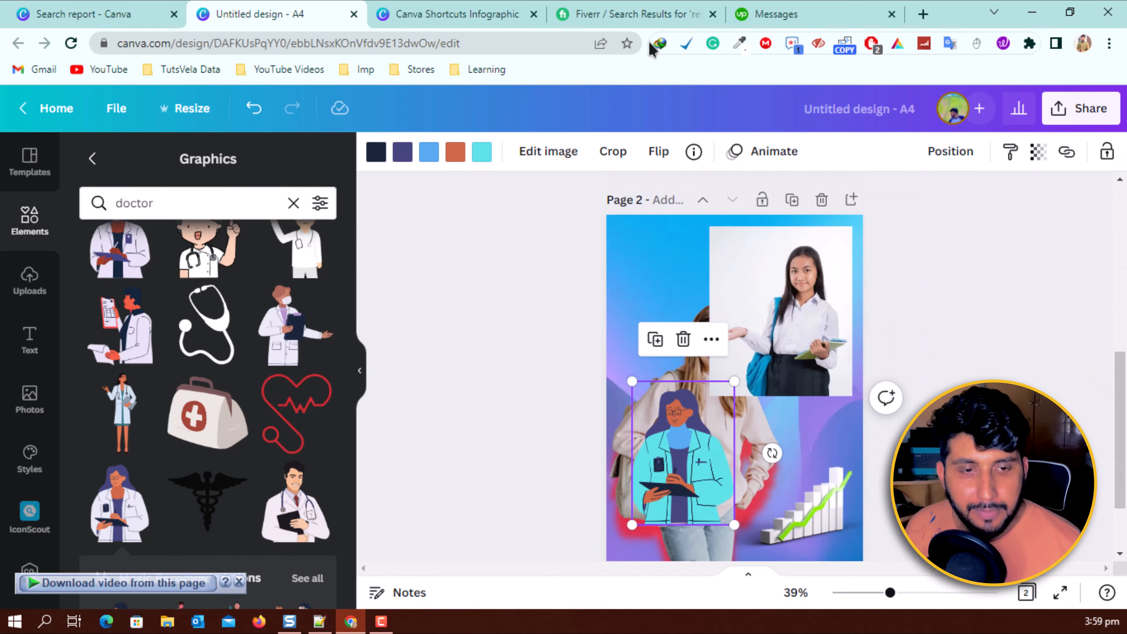
{"action": "left_click", "coordinate": [996, 306]}
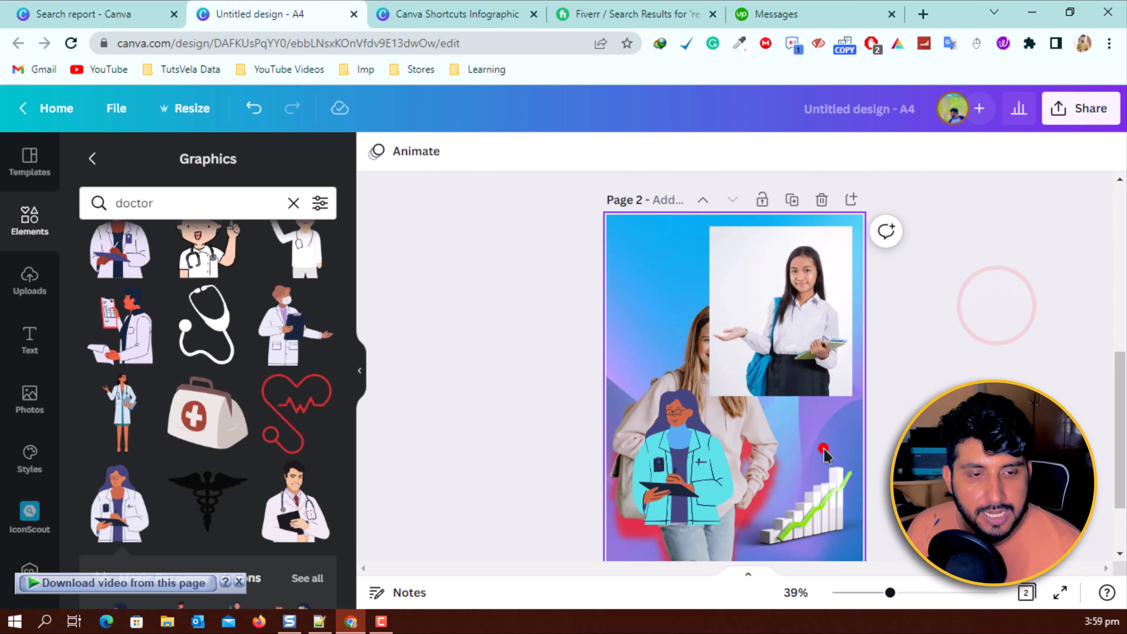
{"action": "left_click", "coordinate": [803, 246]}
{"action": "left_click", "coordinate": [806, 288]}
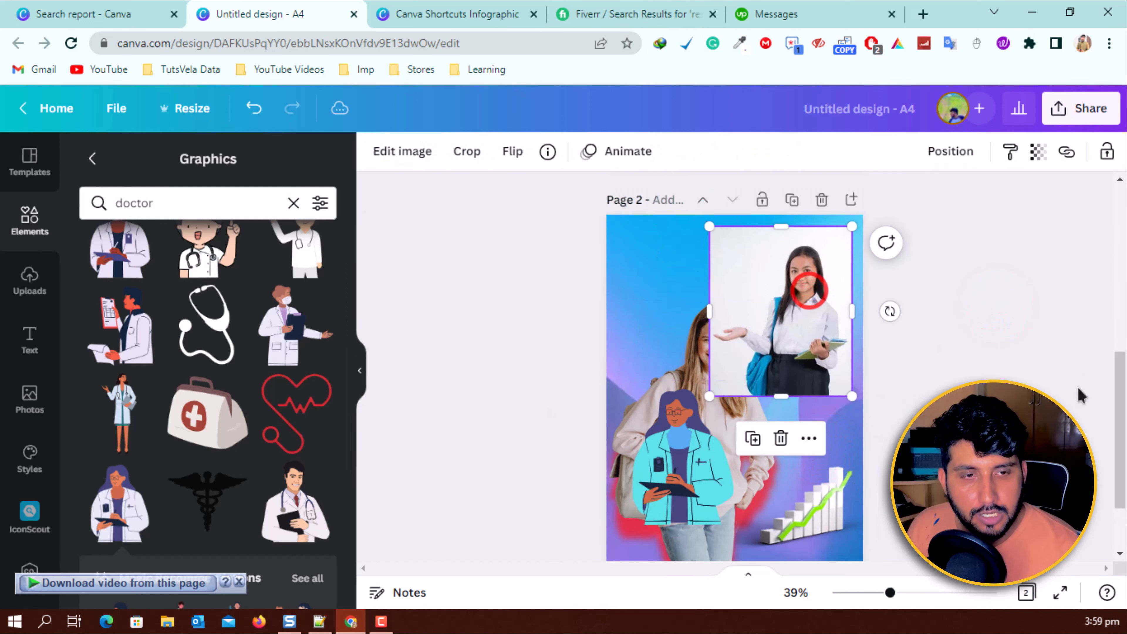
{"action": "left_click", "coordinate": [952, 154]}
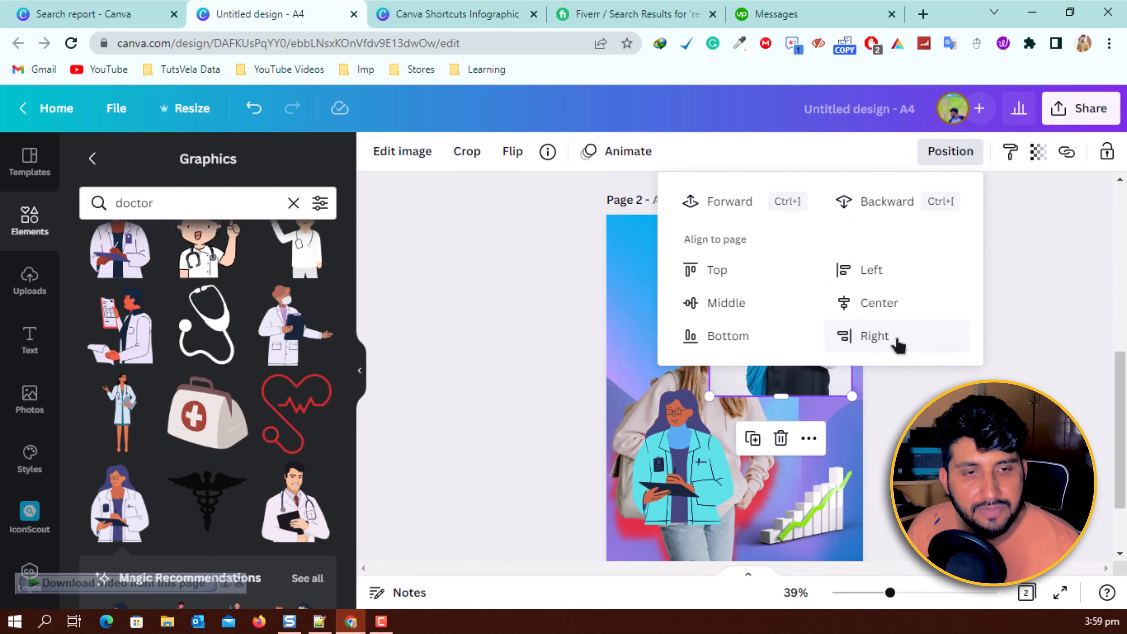
{"action": "left_click", "coordinate": [881, 201]}
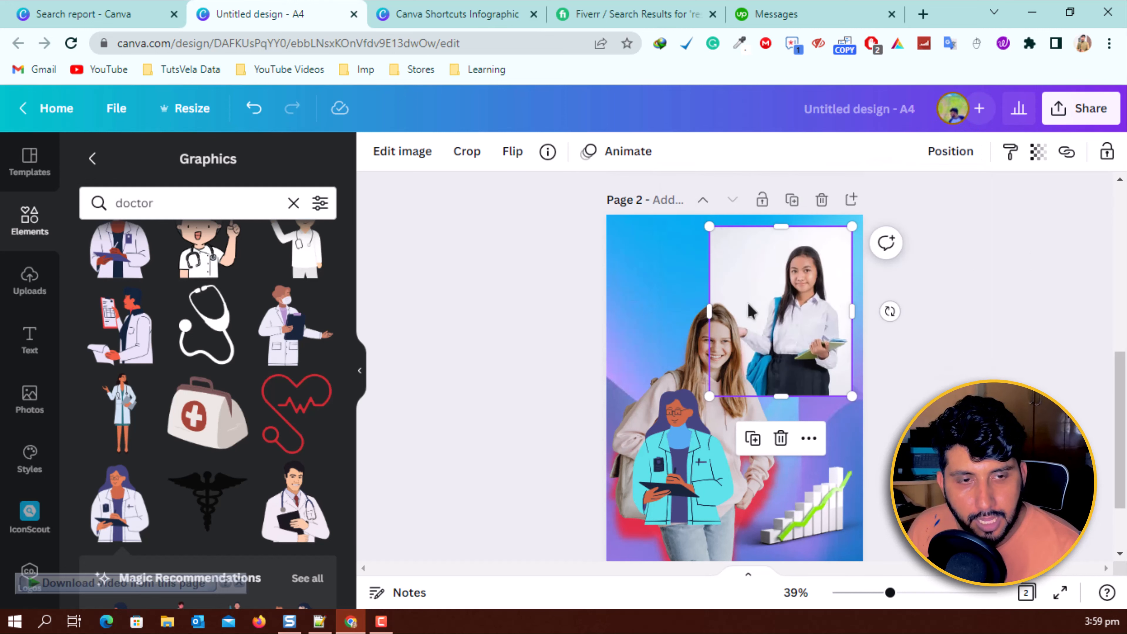
{"action": "left_click", "coordinate": [971, 362]}
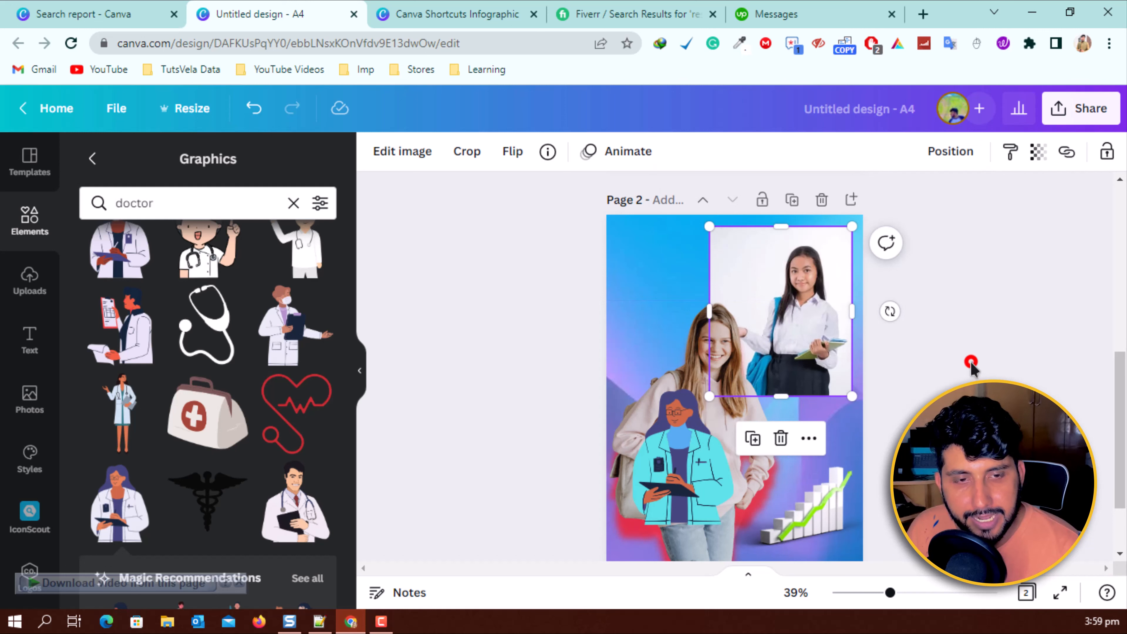
Move the doctor illustration to page 2's upper-left area and send it backward, behind the hoodie girl
{"action": "left_click_drag", "start_coordinate": [698, 387], "coordinate": [674, 241]}
{"action": "left_click", "coordinate": [950, 151]}
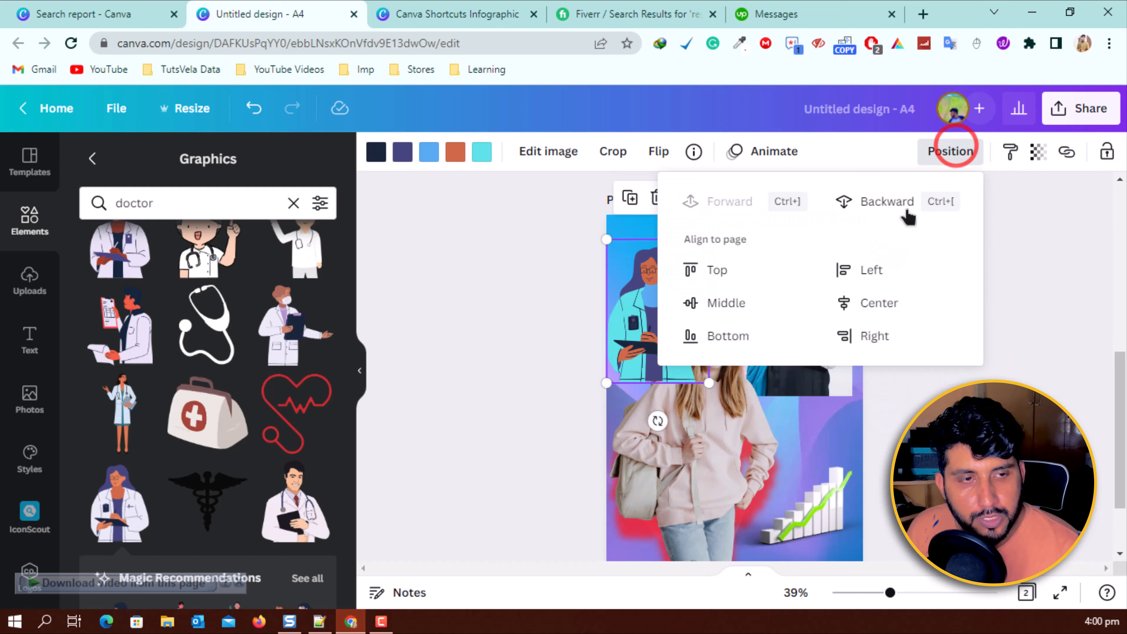
{"action": "left_click", "coordinate": [891, 201]}
{"action": "left_click", "coordinate": [541, 299]}
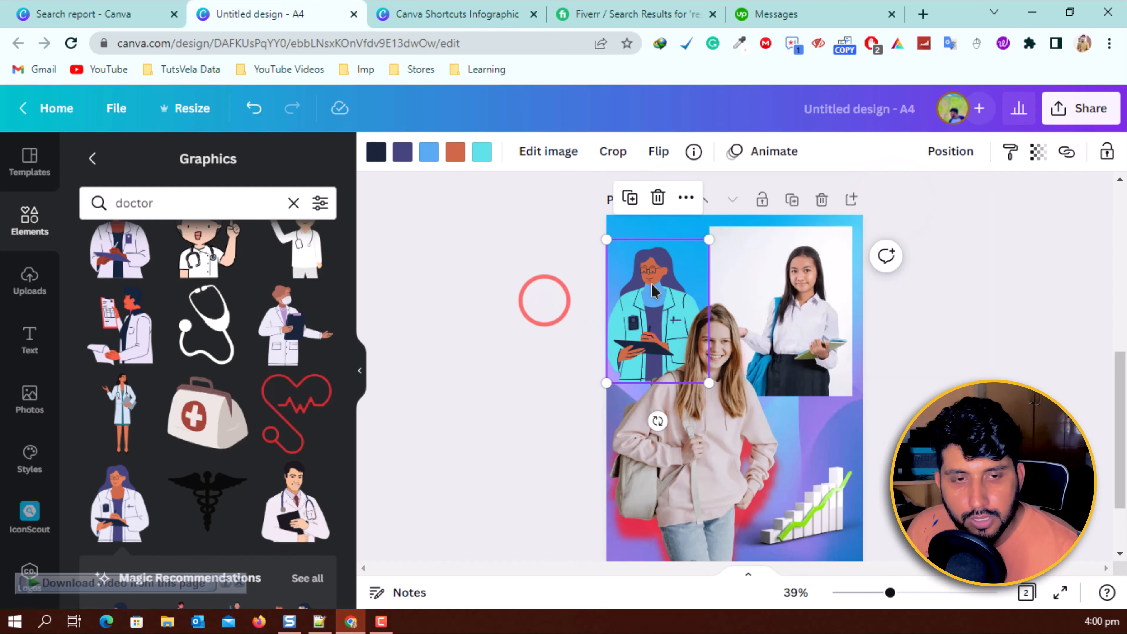
Flip the doctor illustration horizontally, shrink it slightly and align it with page 2's left edge
{"action": "left_click", "coordinate": [659, 153]}
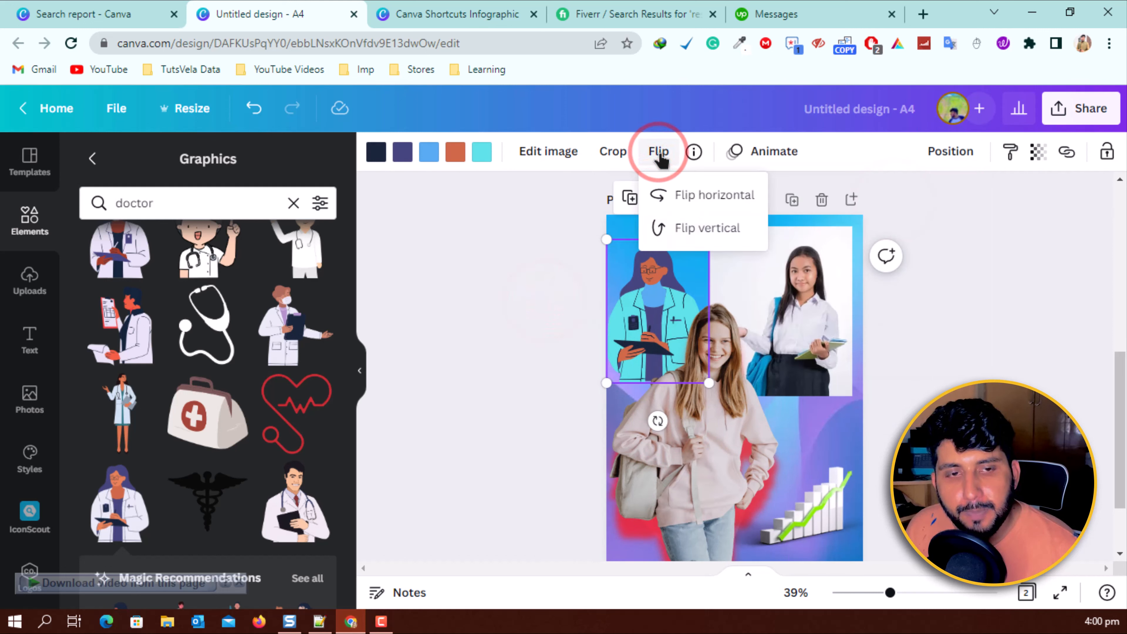
{"action": "left_click", "coordinate": [707, 194]}
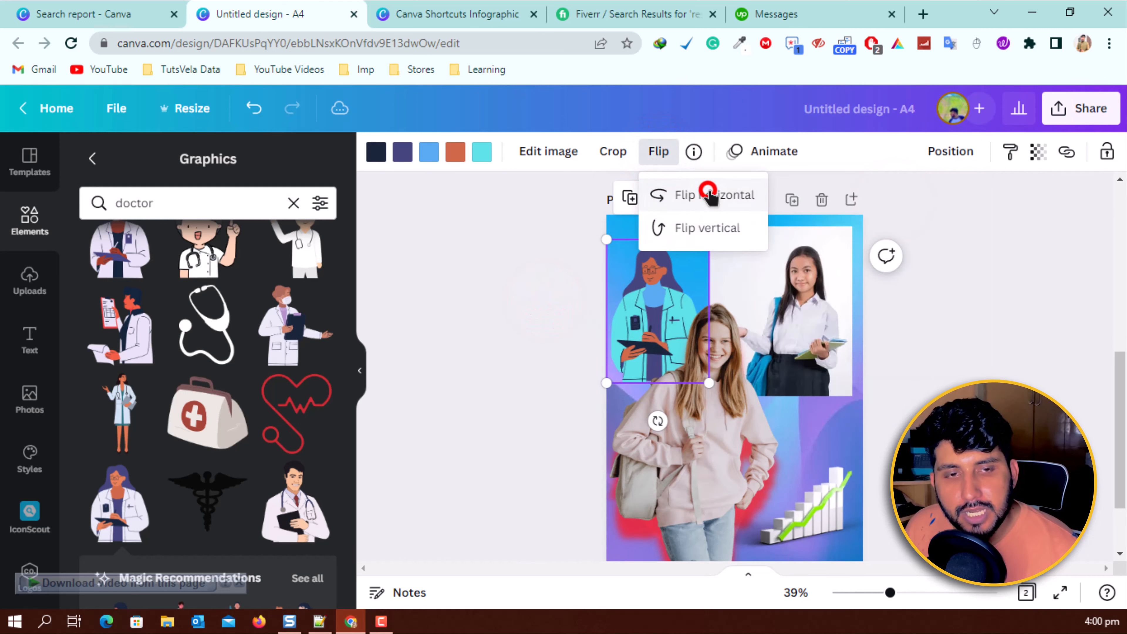
{"action": "left_click", "coordinate": [660, 273]}
{"action": "mouse_move", "coordinate": [607, 239]}
{"action": "left_mouse_down"}
{"action": "mouse_move", "coordinate": [629, 250]}
{"action": "mouse_move", "coordinate": [617, 240]}
{"action": "left_mouse_up"}
{"action": "mouse_move", "coordinate": [660, 278]}
{"action": "left_mouse_down"}
{"action": "mouse_move", "coordinate": [644, 257]}
{"action": "mouse_move", "coordinate": [651, 268]}
{"action": "left_mouse_up"}
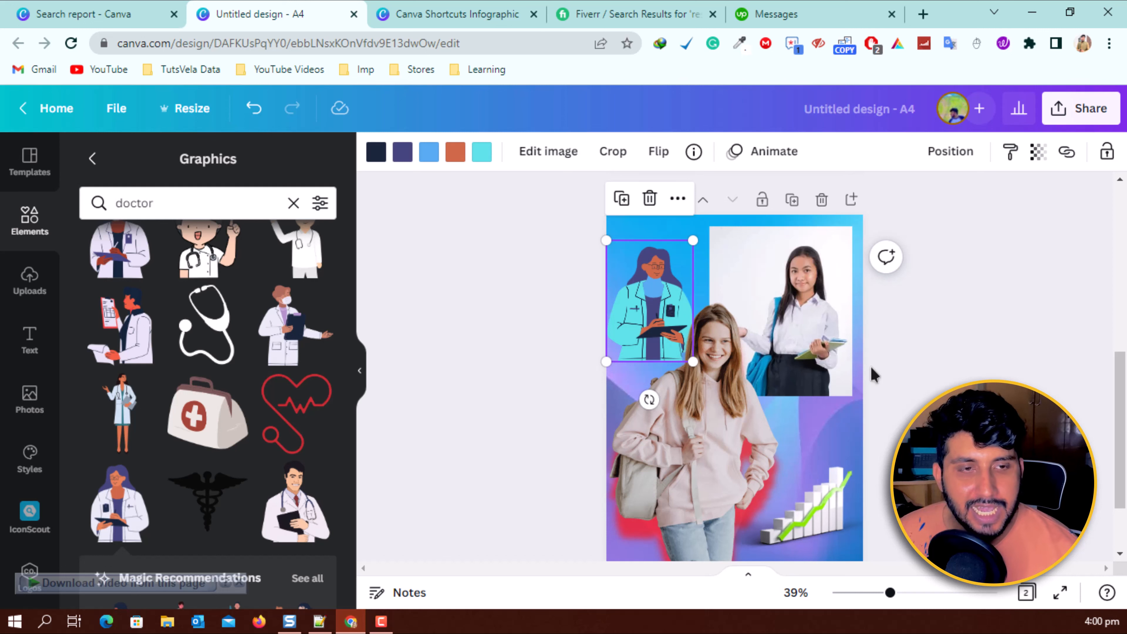
Add a blank page 3 after page 2
{"action": "scroll", "coordinate": [417, 320], "scroll_direction": "down", "scroll_amount": 3}
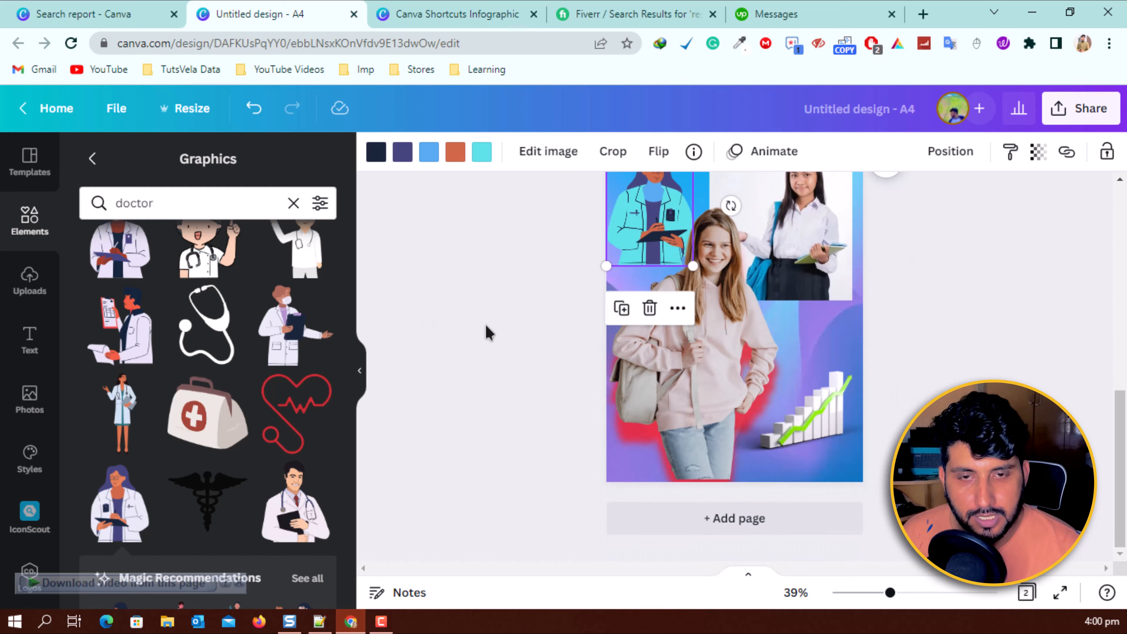
{"action": "left_click", "coordinate": [820, 526]}
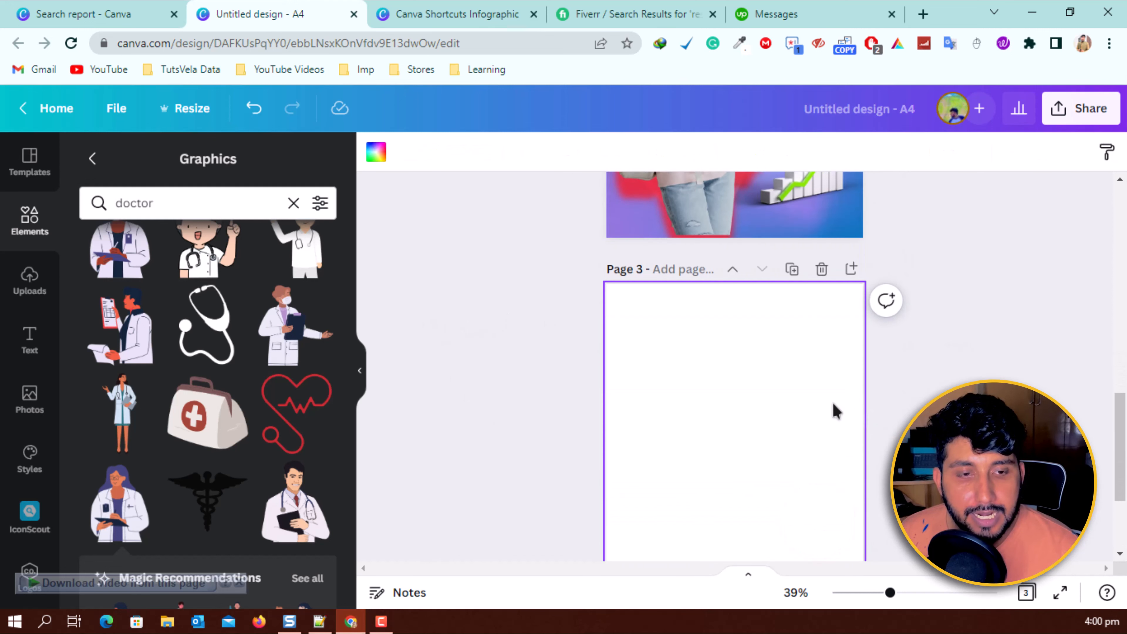
{"action": "scroll", "coordinate": [818, 410], "scroll_direction": "down", "scroll_amount": 2}
{"action": "scroll", "coordinate": [820, 408], "scroll_direction": "up", "scroll_amount": 2}
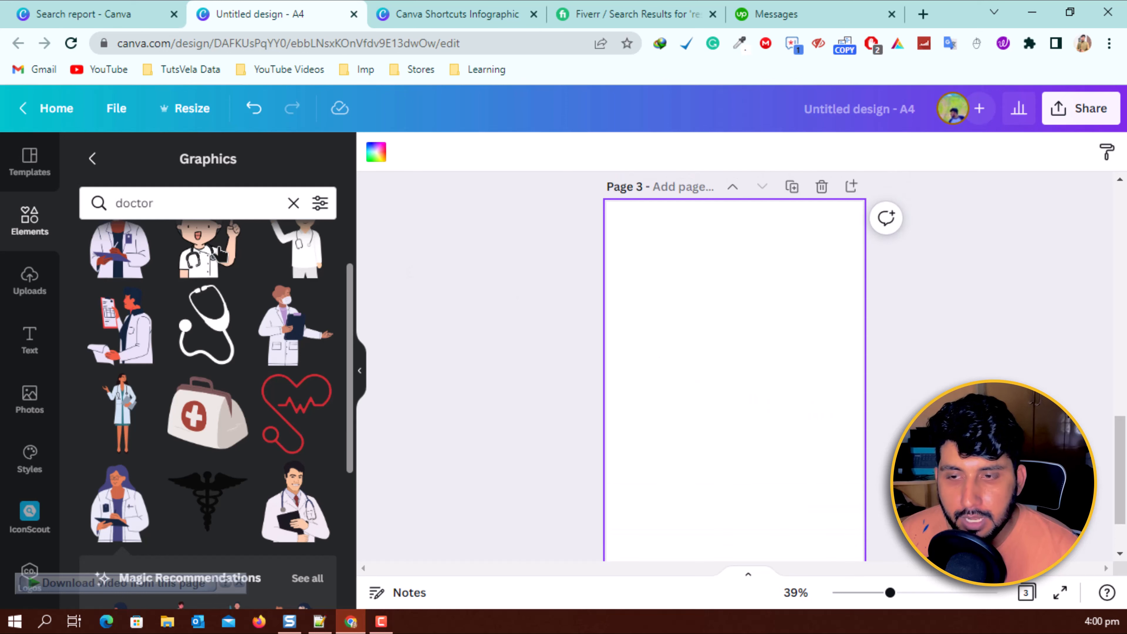
Insert the laptop frame on page 3, enlarge it and place it in the upper part of the page
{"action": "left_click", "coordinate": [28, 223]}
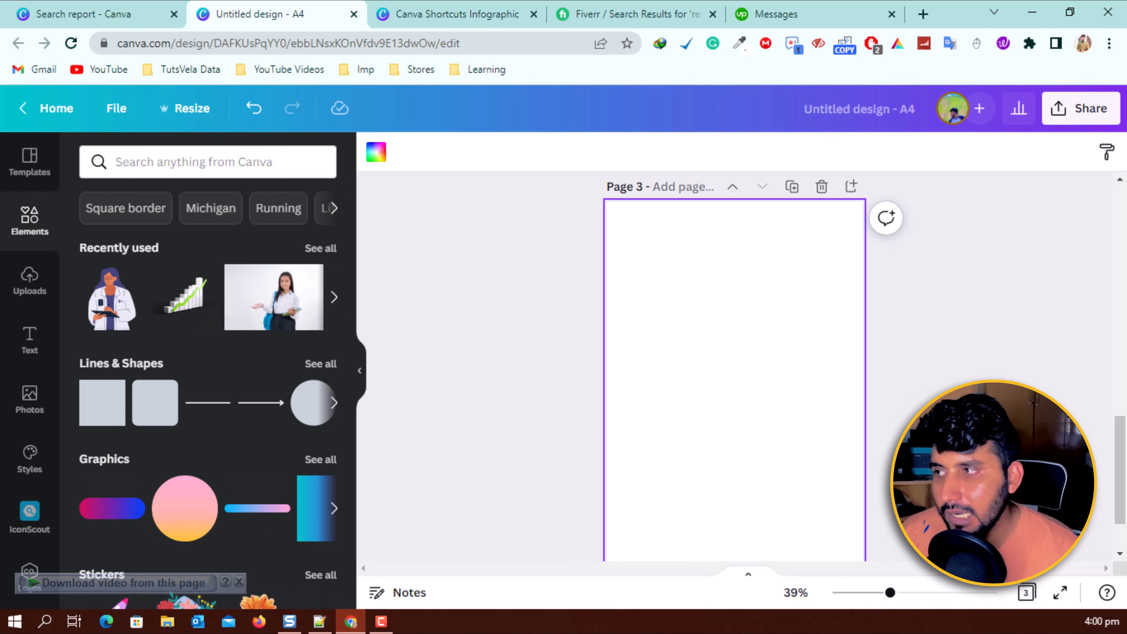
{"action": "scroll", "coordinate": [208, 352], "scroll_direction": "down", "scroll_amount": 15}
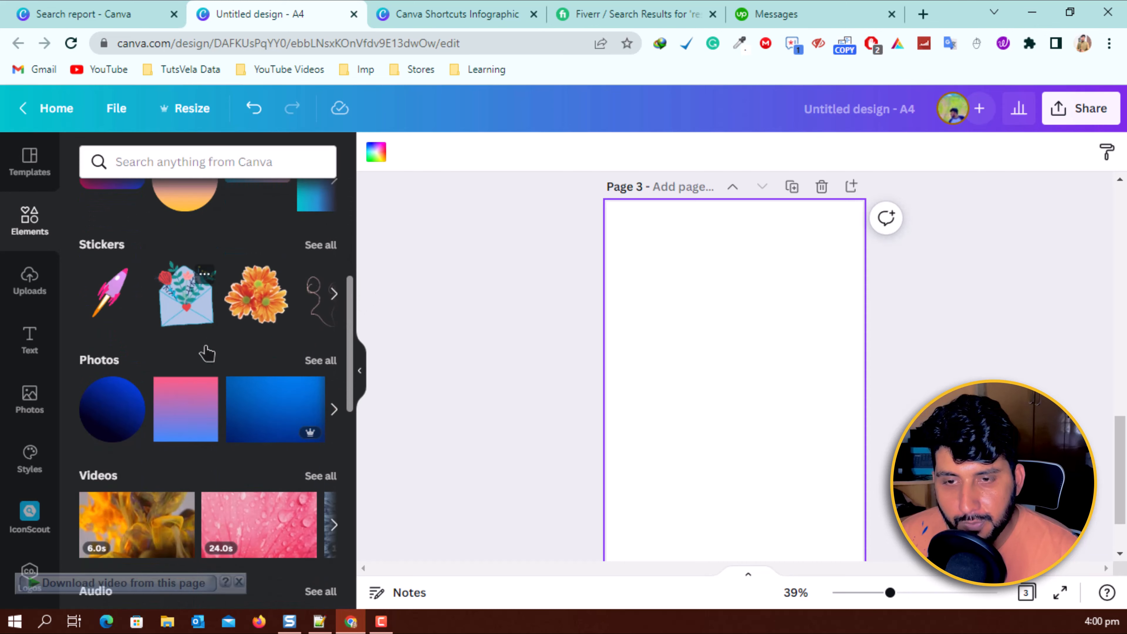
{"action": "scroll", "coordinate": [119, 366], "scroll_direction": "down", "scroll_amount": 4}
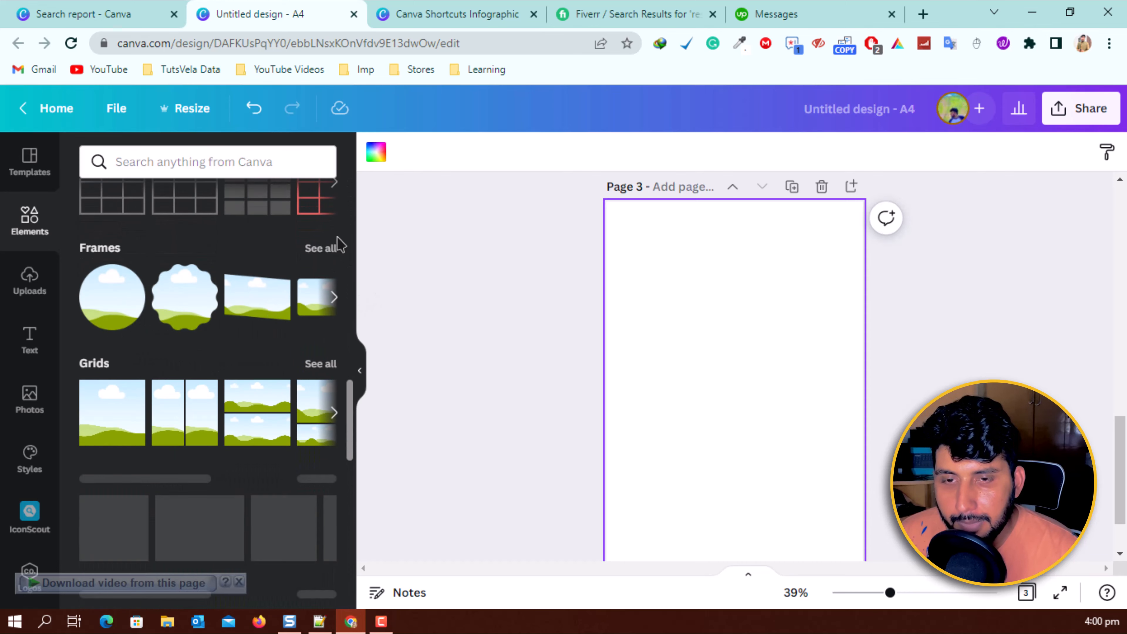
{"action": "left_click", "coordinate": [314, 253]}
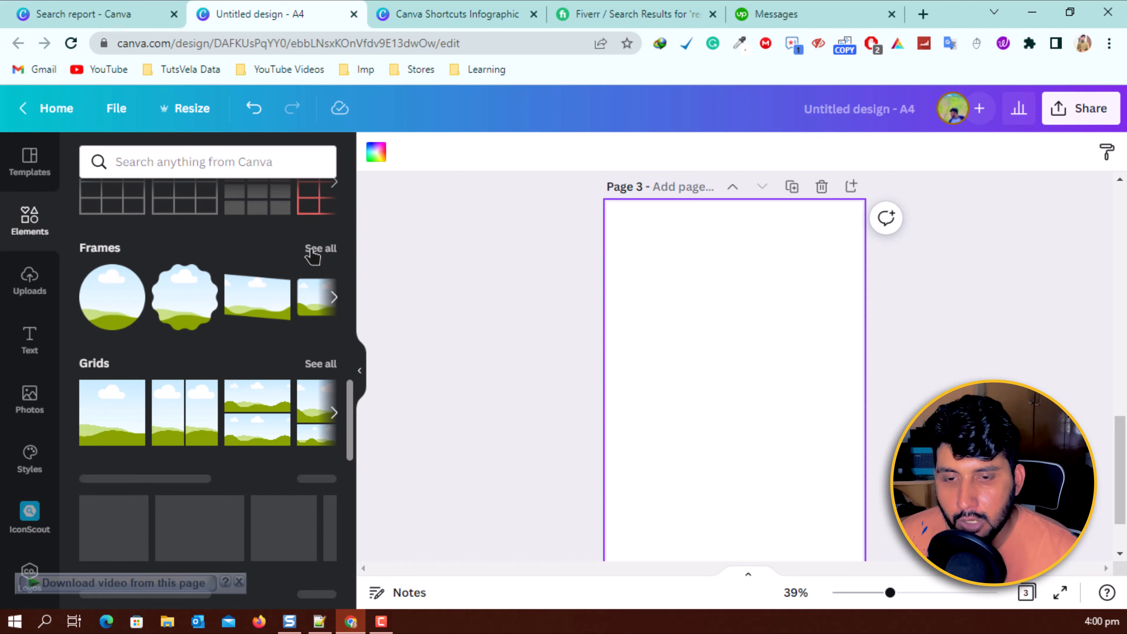
{"action": "left_click", "coordinate": [313, 254]}
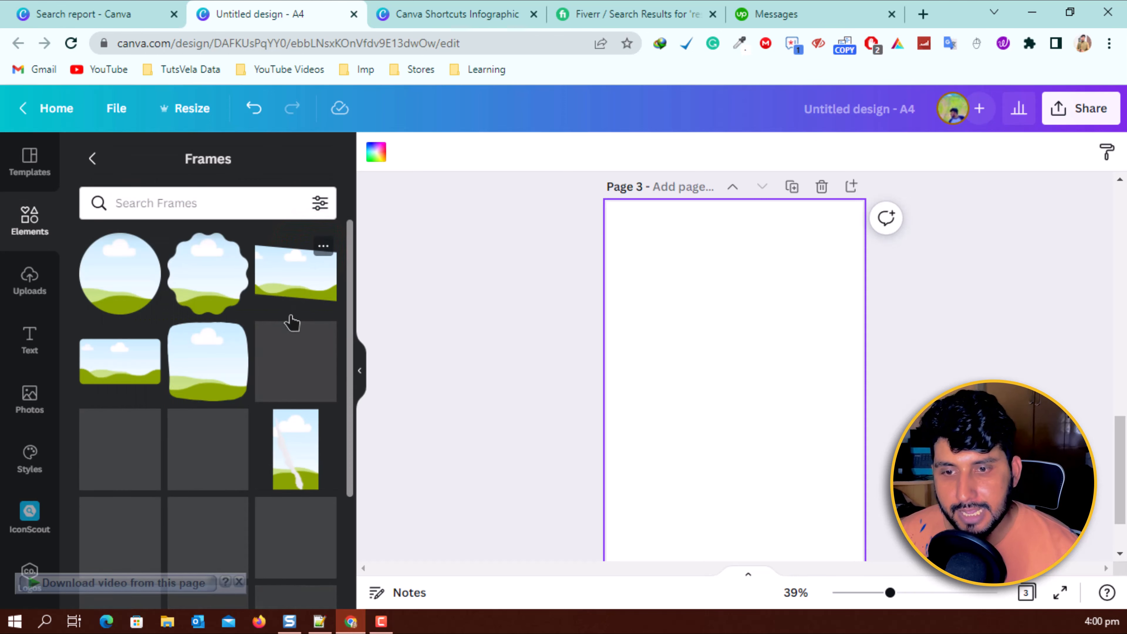
{"action": "scroll", "coordinate": [243, 358], "scroll_direction": "down", "scroll_amount": 3}
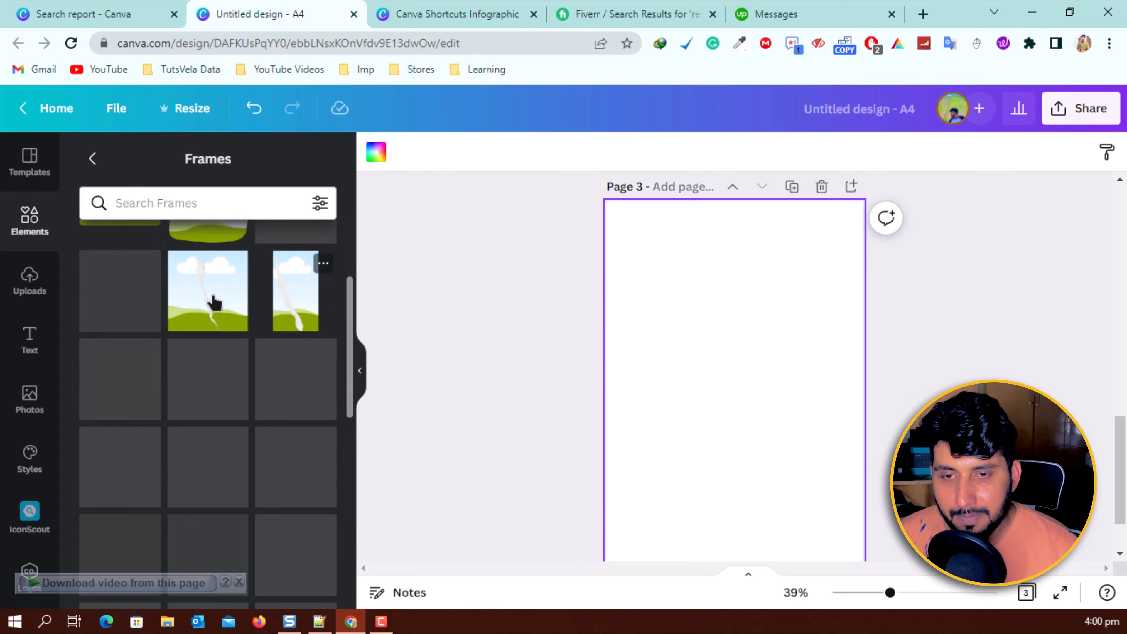
{"action": "scroll", "coordinate": [177, 446], "scroll_direction": "down", "scroll_amount": 5}
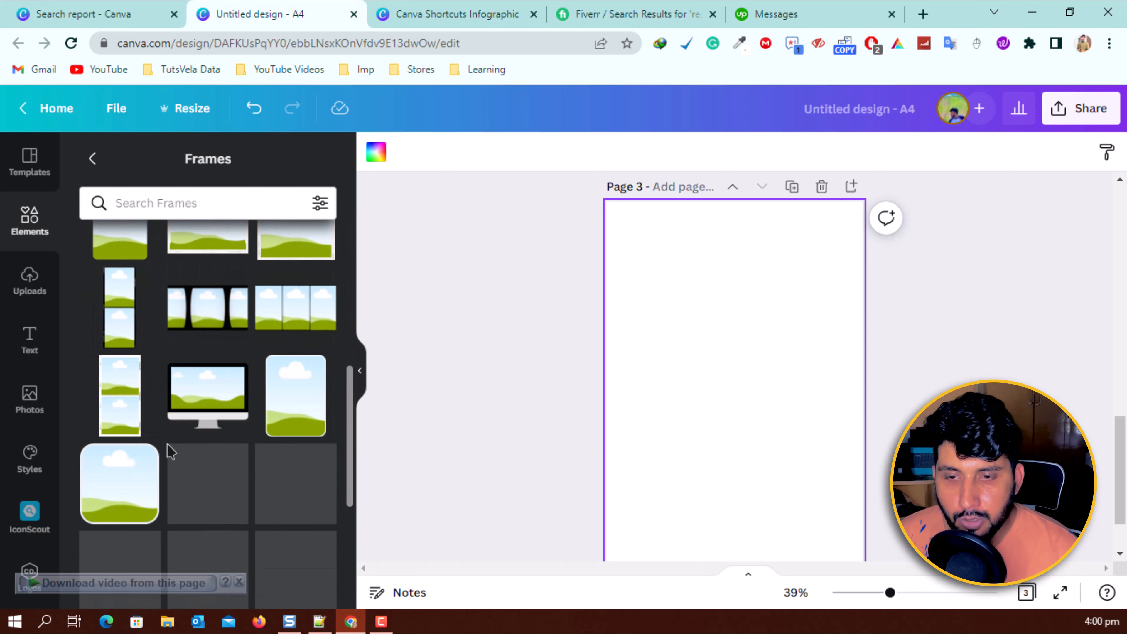
{"action": "scroll", "coordinate": [160, 448], "scroll_direction": "up", "scroll_amount": 2}
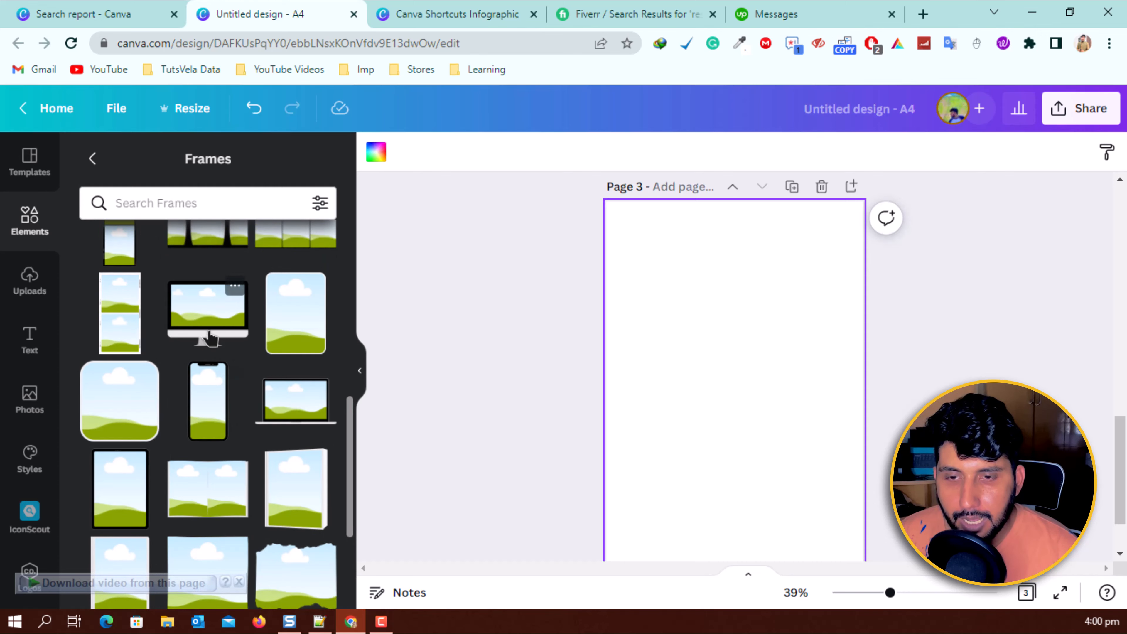
{"action": "left_click", "coordinate": [288, 404]}
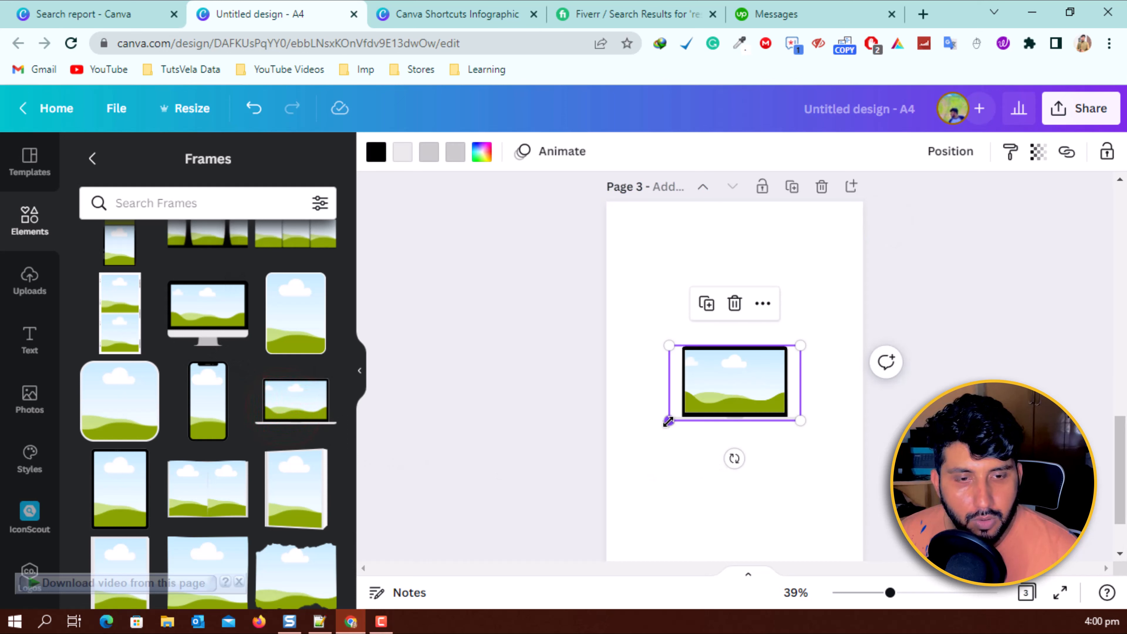
{"action": "left_click_drag", "start_coordinate": [669, 421], "coordinate": [605, 456]}
{"action": "left_click_drag", "start_coordinate": [694, 409], "coordinate": [731, 296]}
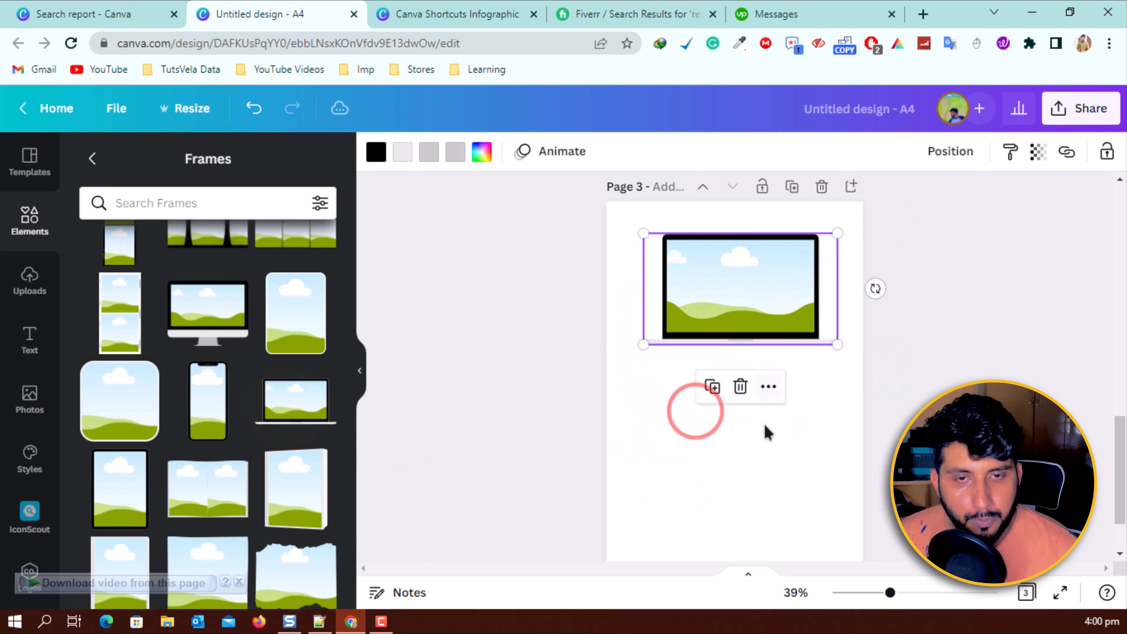
Set page 3's background to the light blue from the document colors
{"action": "left_click", "coordinate": [768, 447]}
{"action": "left_click", "coordinate": [376, 151]}
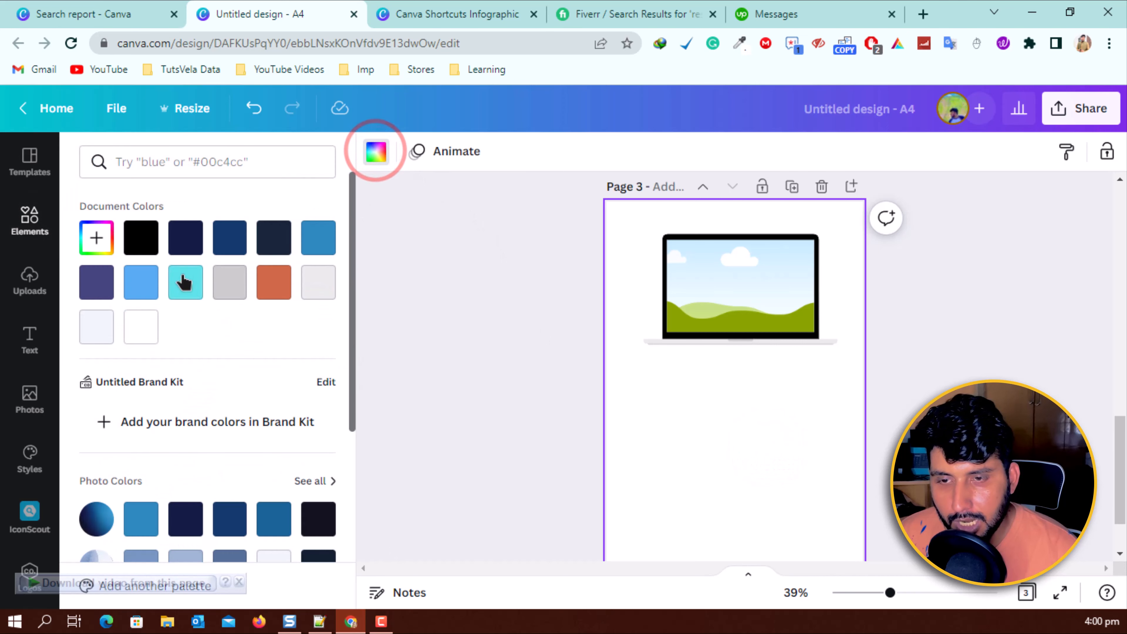
{"action": "left_click", "coordinate": [144, 277]}
Enlarge the laptop frame slightly and move it up near page 3's top edge
{"action": "left_click", "coordinate": [713, 284]}
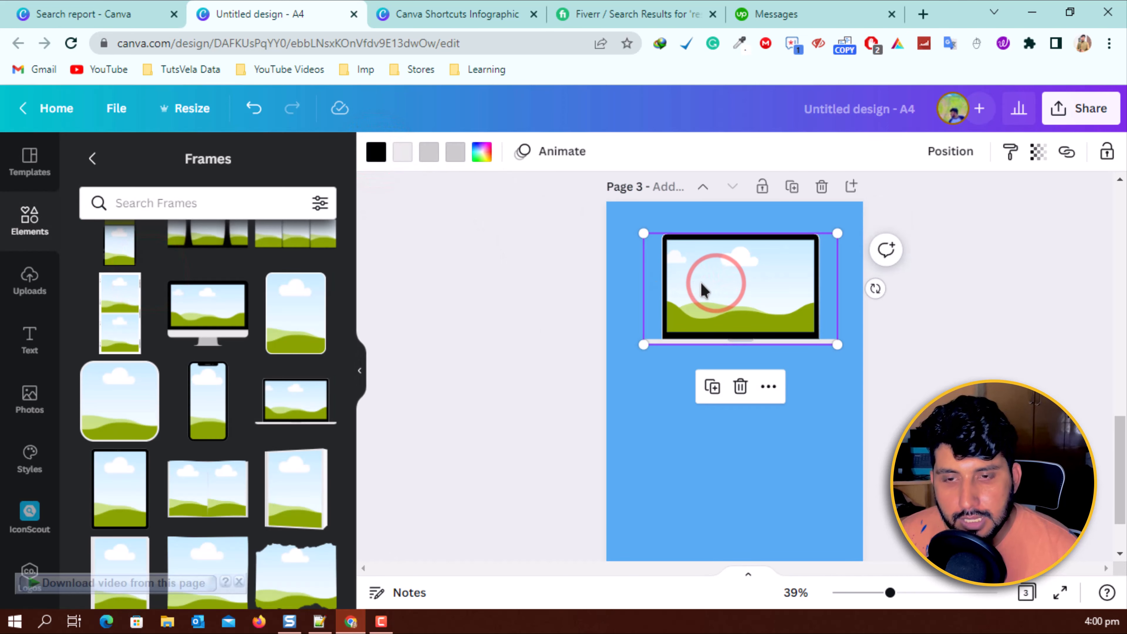
{"action": "left_click_drag", "start_coordinate": [641, 343], "coordinate": [641, 340]}
{"action": "mouse_move", "coordinate": [722, 312]}
{"action": "left_mouse_down"}
{"action": "mouse_move", "coordinate": [717, 323]}
{"action": "mouse_move", "coordinate": [722, 298]}
{"action": "left_mouse_up"}
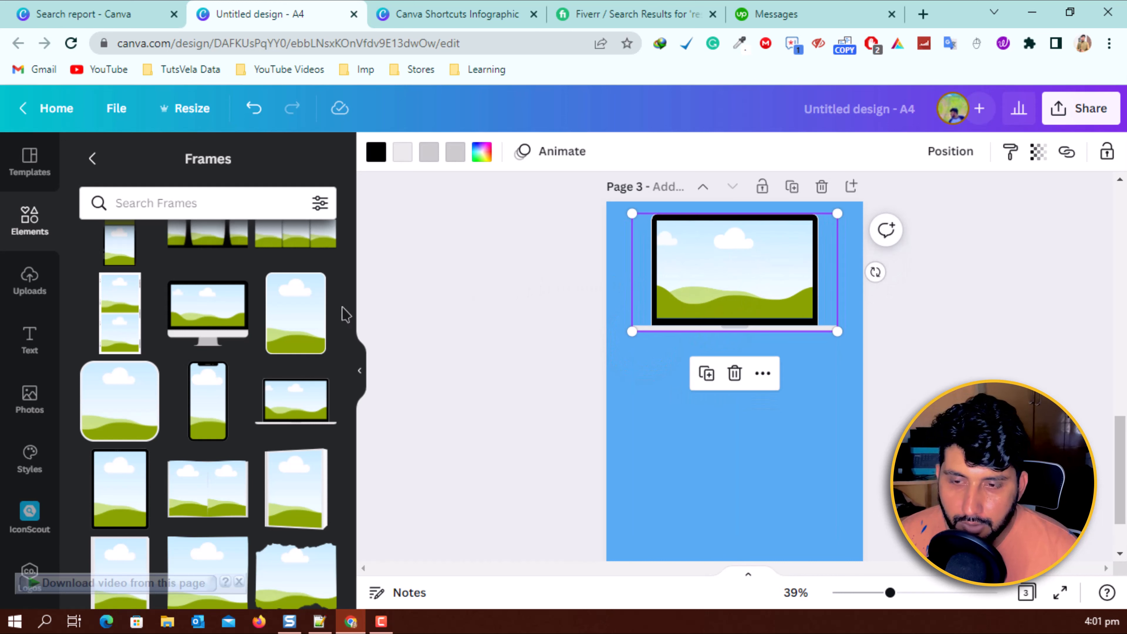
Search the photo library for "website"
{"action": "left_click", "coordinate": [30, 395]}
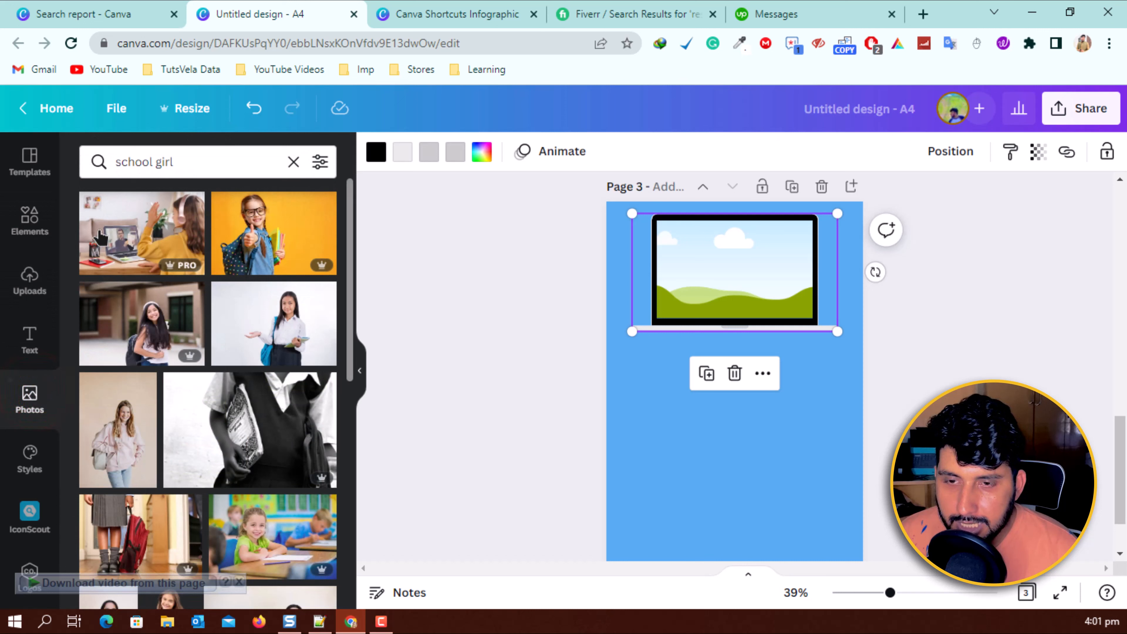
{"action": "left_click", "coordinate": [144, 161]}
{"action": "left_click_drag", "start_coordinate": [217, 159], "coordinate": [111, 169]}
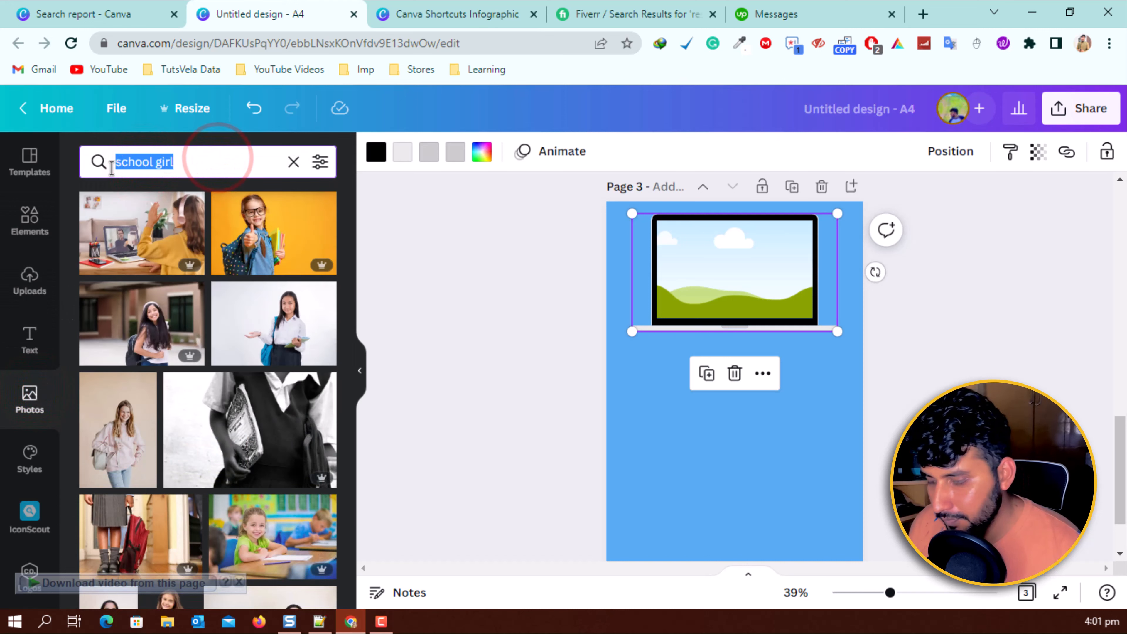
{"action": "type", "text": "website"}
{"action": "key", "text": "Return"}
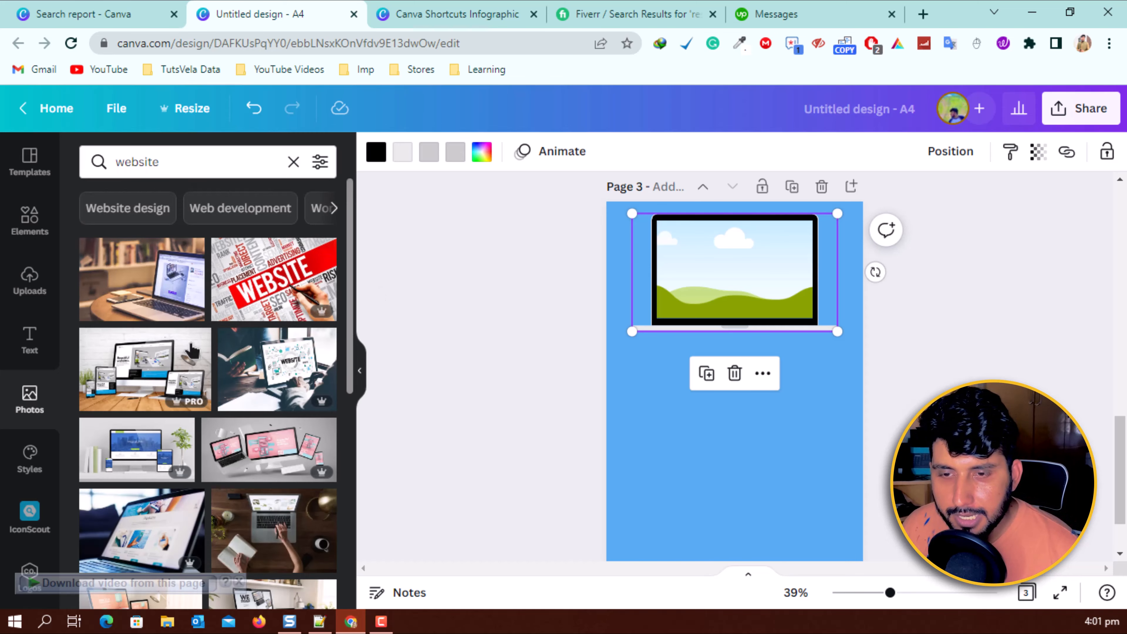
Fill page 3's laptop frame with the photo showing WEBSITE on a red banner, and deselect it
{"action": "scroll", "coordinate": [146, 367], "scroll_direction": "down", "scroll_amount": 5}
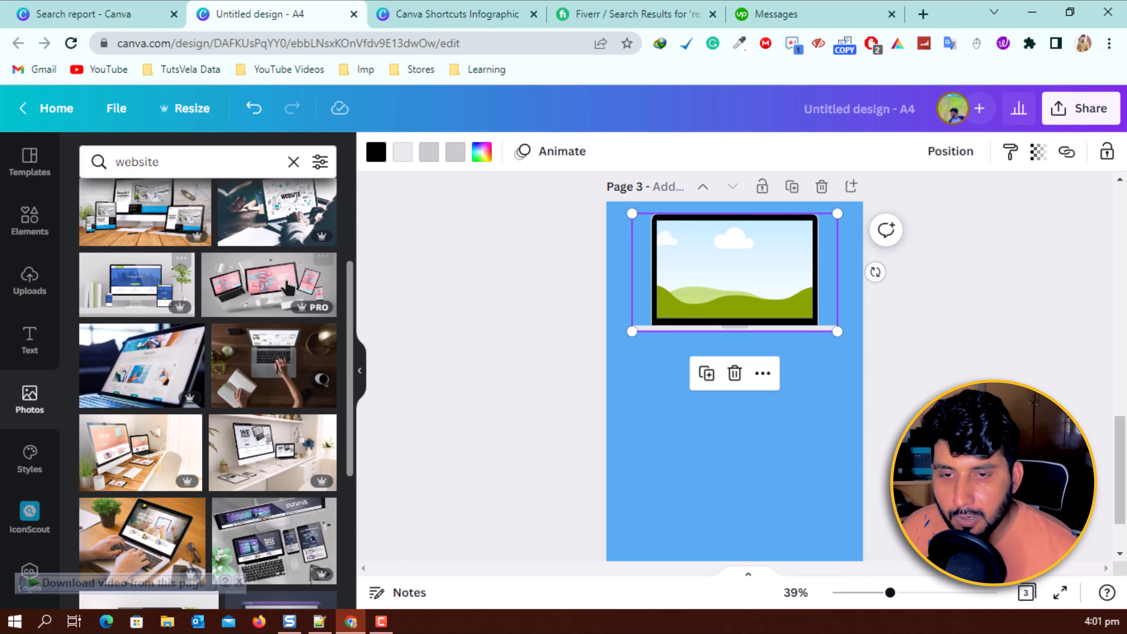
{"action": "scroll", "coordinate": [168, 393], "scroll_direction": "down", "scroll_amount": 2}
{"action": "scroll", "coordinate": [169, 393], "scroll_direction": "down", "scroll_amount": 8}
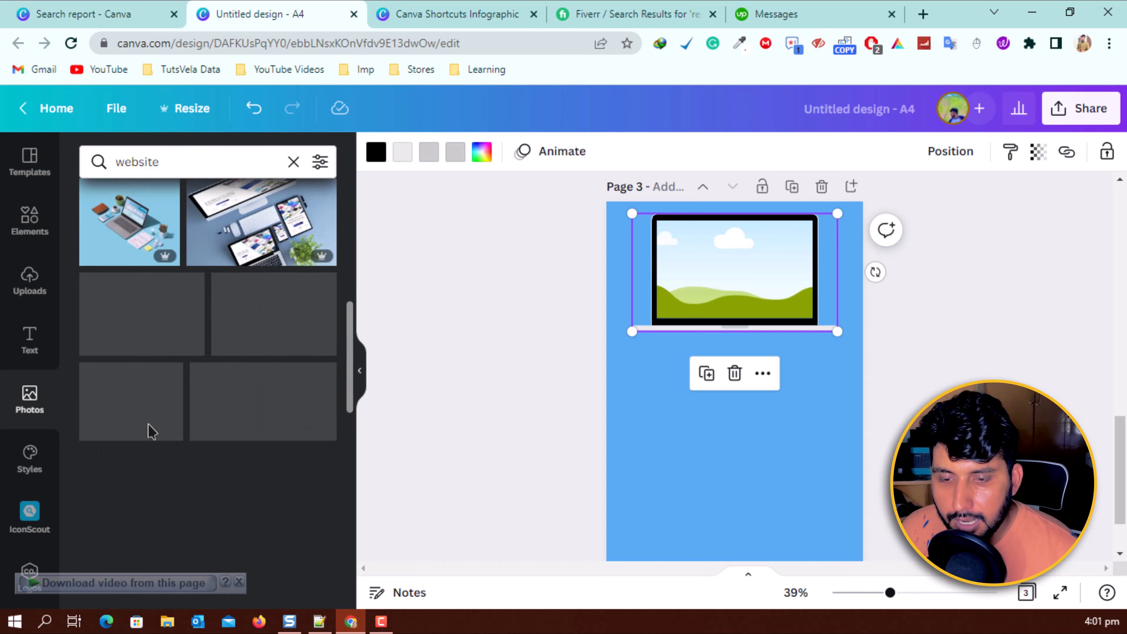
{"action": "scroll", "coordinate": [192, 398], "scroll_direction": "up", "scroll_amount": 2}
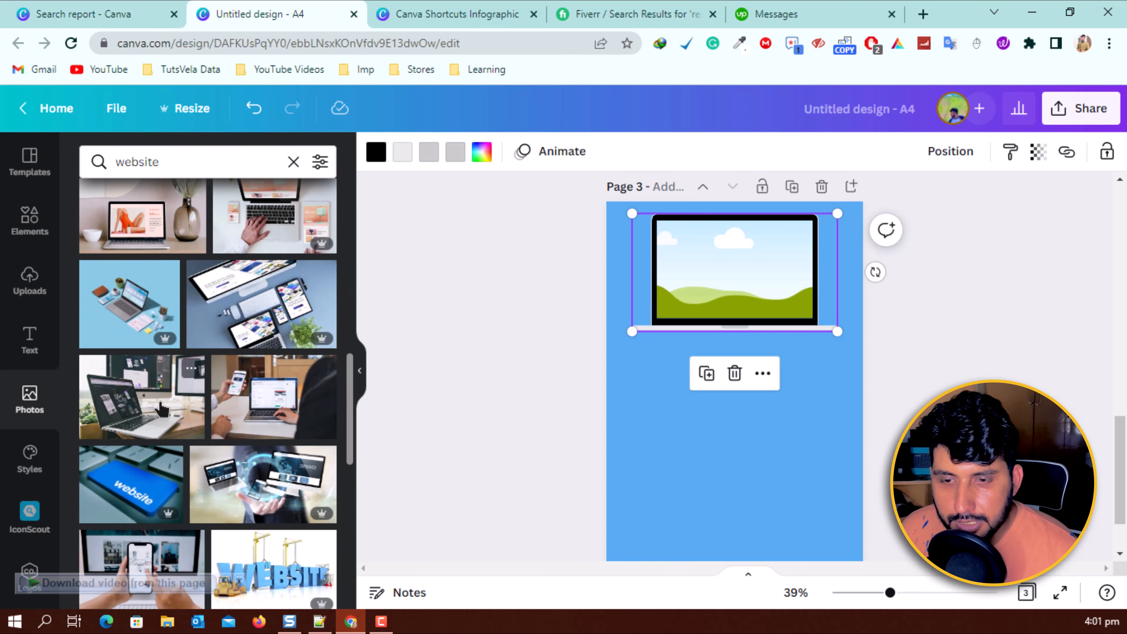
{"action": "scroll", "coordinate": [195, 444], "scroll_direction": "up", "scroll_amount": 10}
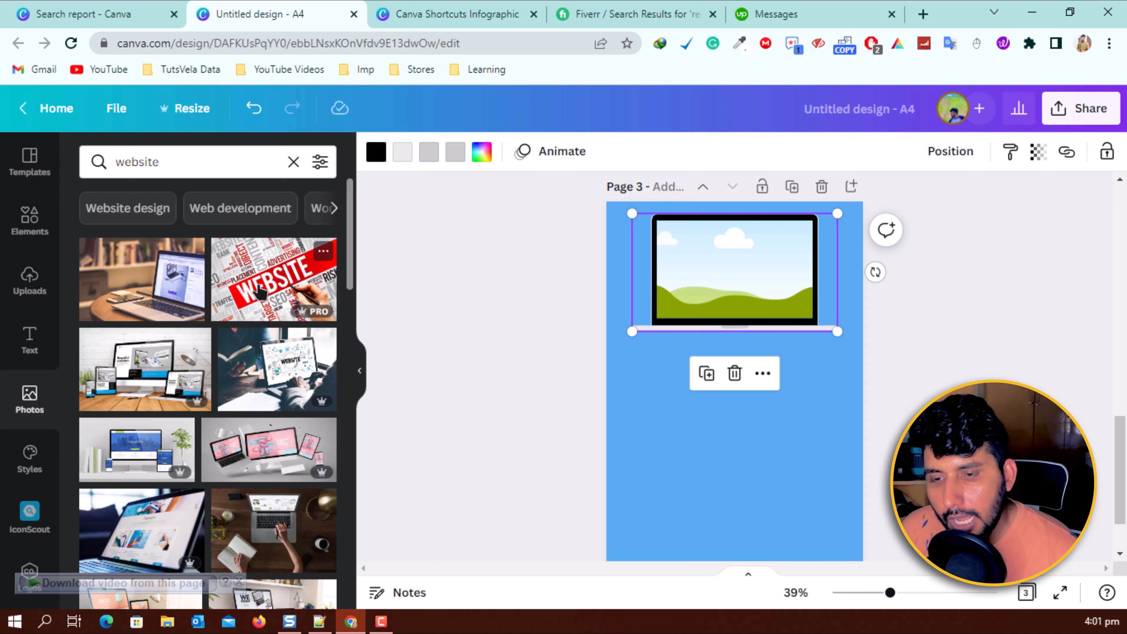
{"action": "left_click_drag", "start_coordinate": [244, 260], "coordinate": [712, 256]}
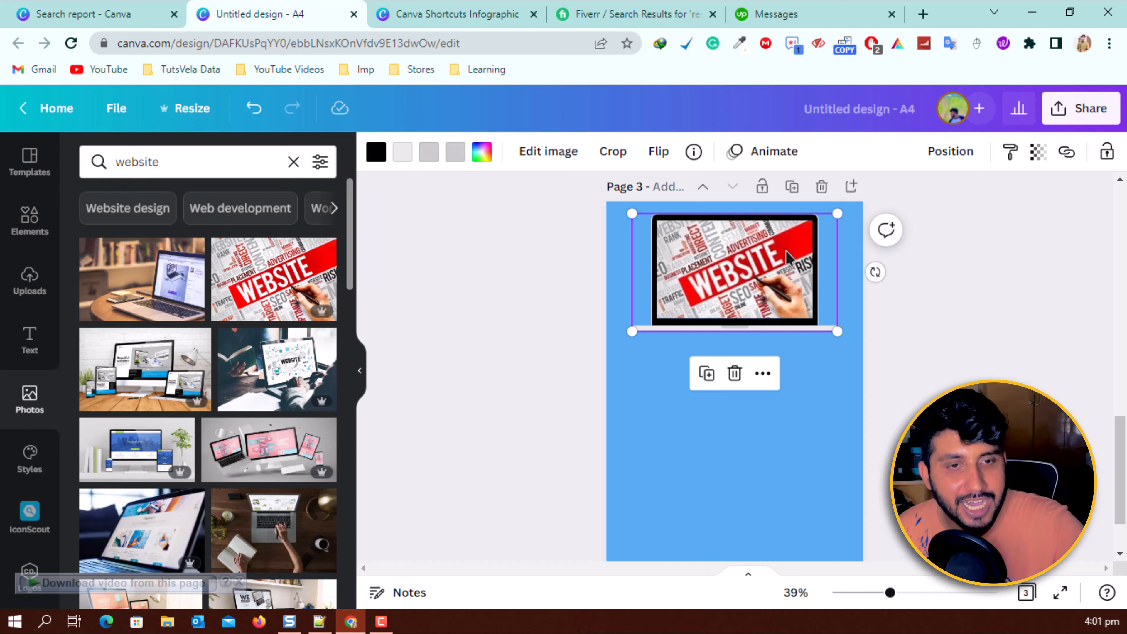
{"action": "left_click", "coordinate": [465, 331]}
Insert the smartphone frame on page 3 and place it below the laptop, near the page's left edge
{"action": "left_click", "coordinate": [20, 224]}
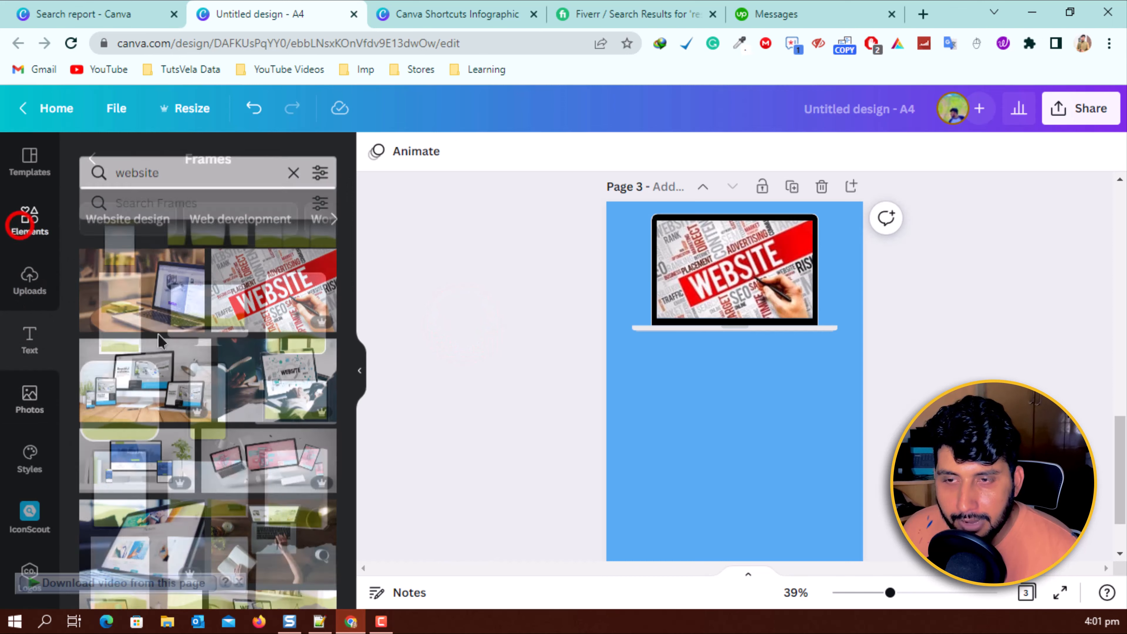
{"action": "scroll", "coordinate": [259, 372], "scroll_direction": "down", "scroll_amount": 3}
{"action": "scroll", "coordinate": [118, 377], "scroll_direction": "up", "scroll_amount": 3}
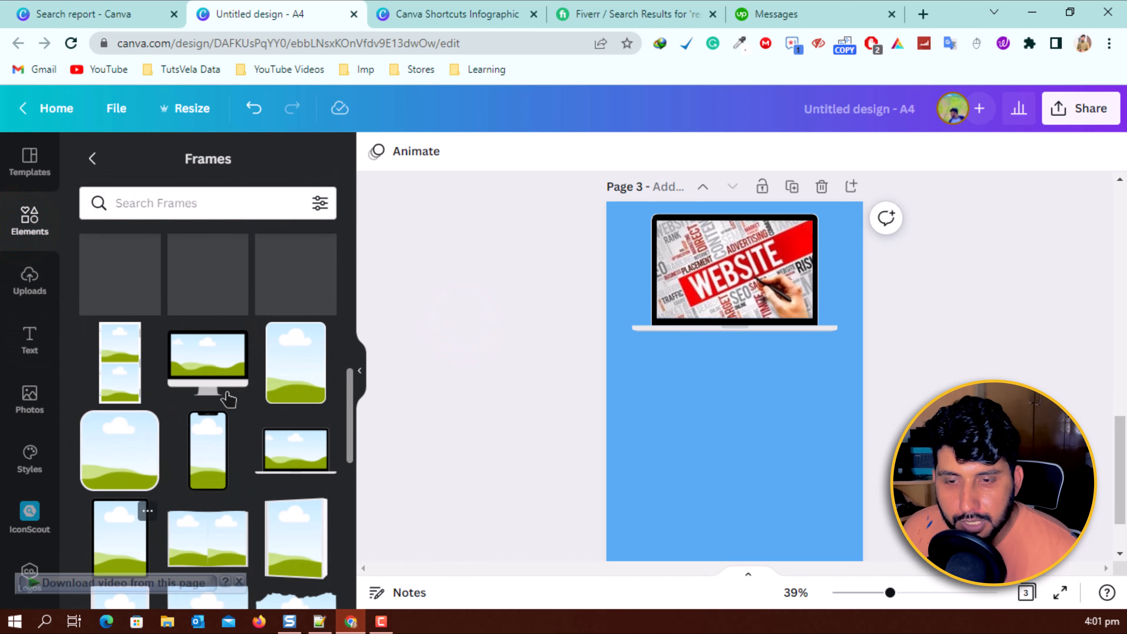
{"action": "left_click", "coordinate": [209, 449]}
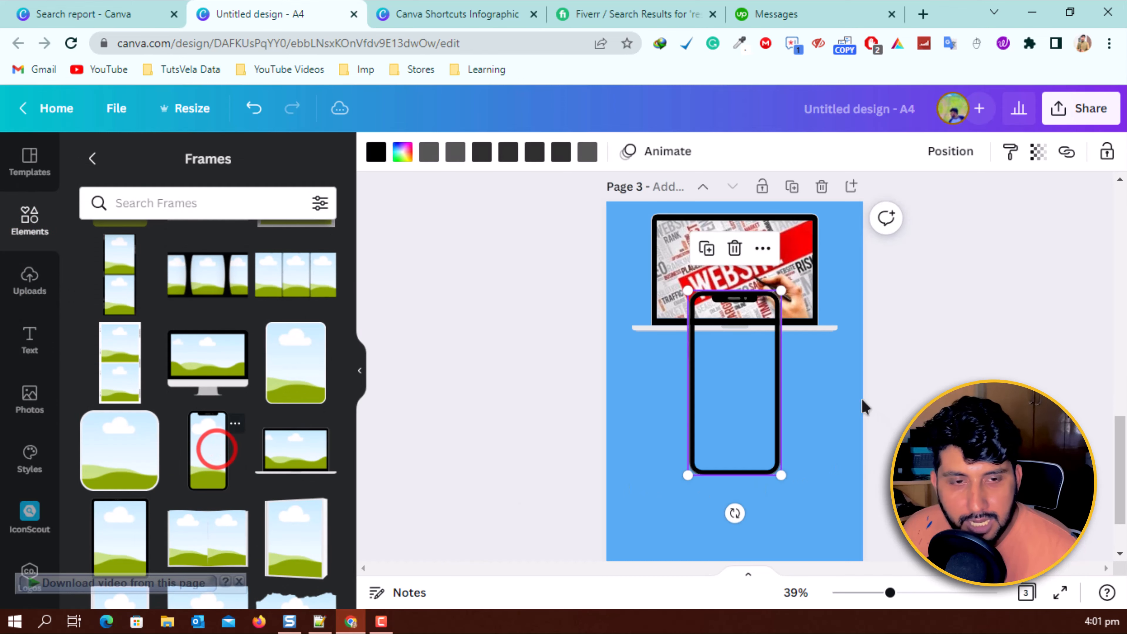
{"action": "left_click_drag", "start_coordinate": [745, 382], "coordinate": [671, 446]}
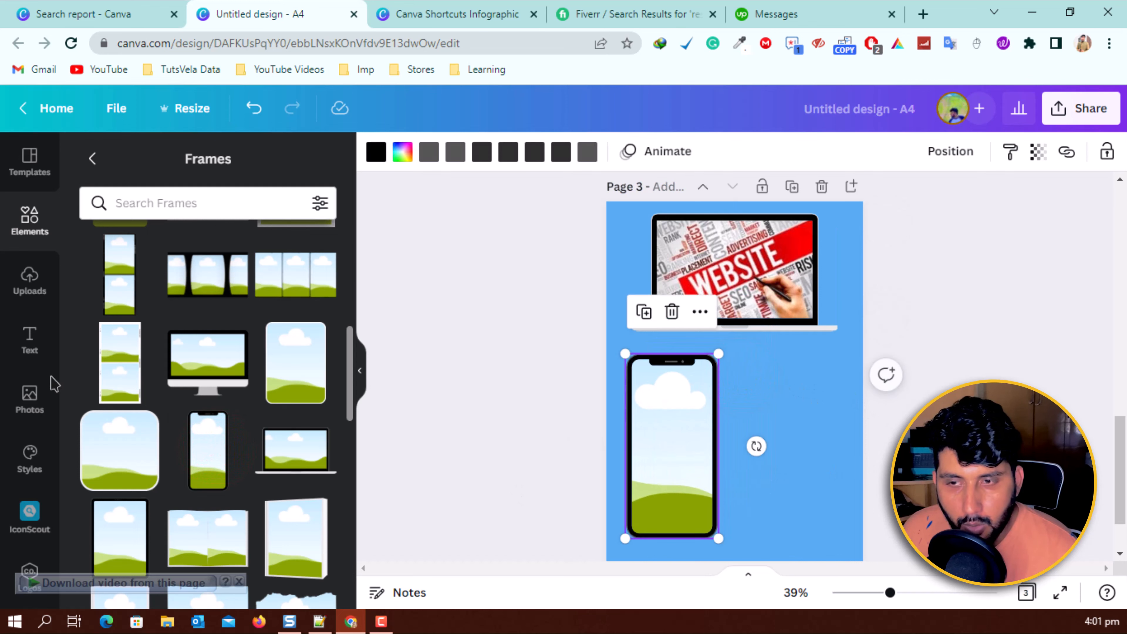
Fill the smartphone frame with the uploaded cut-out photo of the man in a gray jacket
{"action": "left_click", "coordinate": [29, 277]}
{"action": "scroll", "coordinate": [178, 400], "scroll_direction": "down", "scroll_amount": 10}
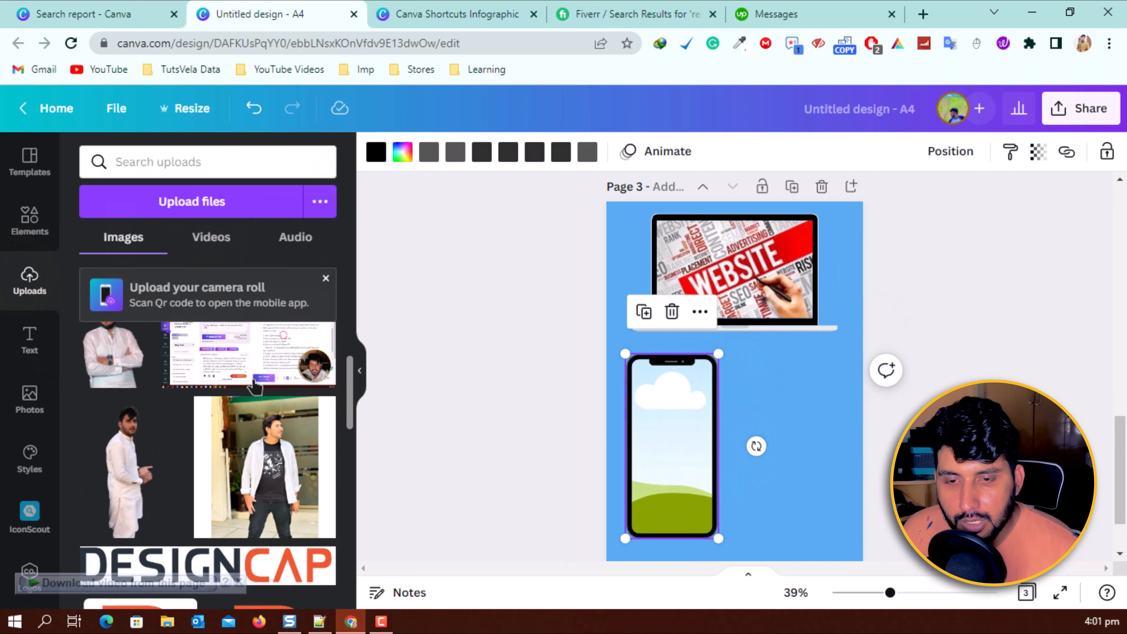
{"action": "scroll", "coordinate": [169, 421], "scroll_direction": "down", "scroll_amount": 5}
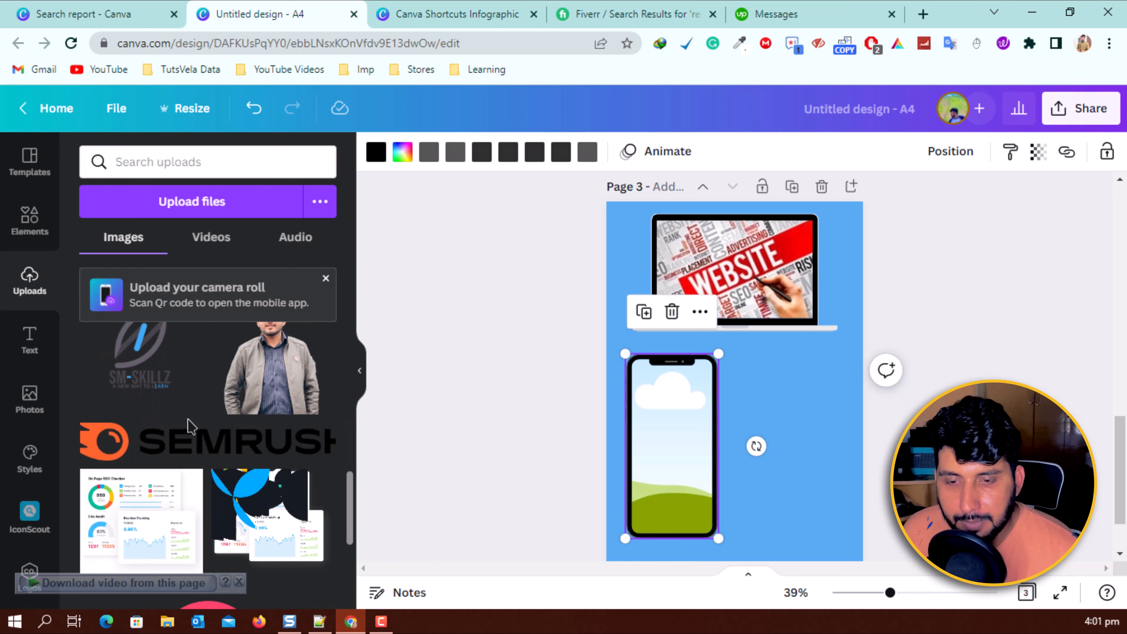
{"action": "left_click_drag", "start_coordinate": [284, 389], "coordinate": [671, 446]}
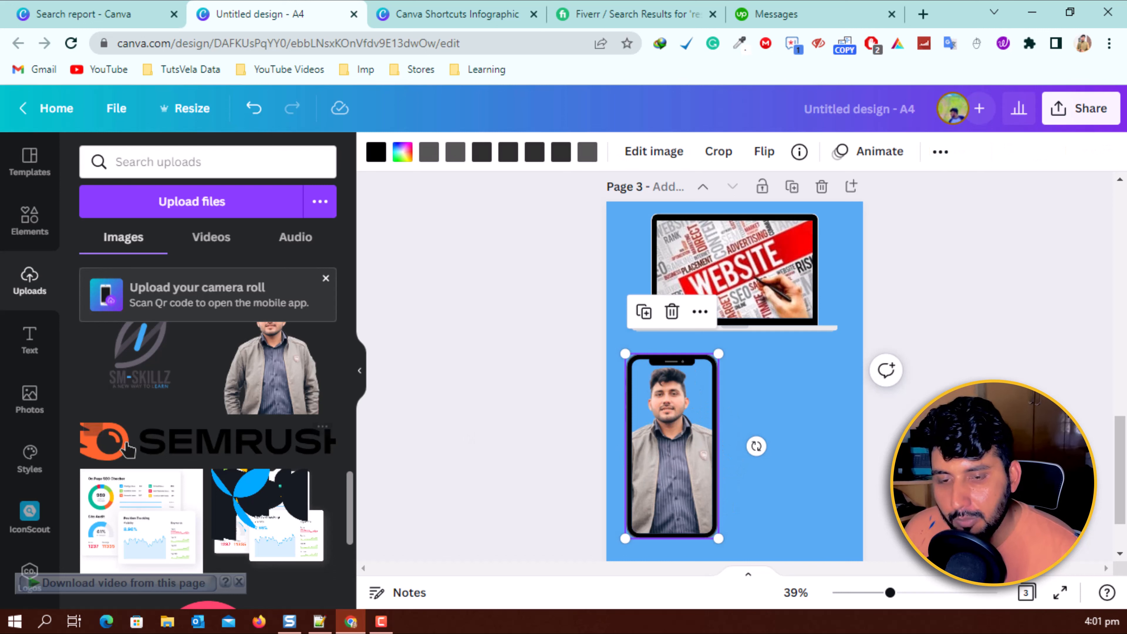
Replace the smartphone frame's photo with the upload of the man in a white sweatshirt, and finally the man in an olive vest
{"action": "scroll", "coordinate": [127, 449], "scroll_direction": "down", "scroll_amount": 8}
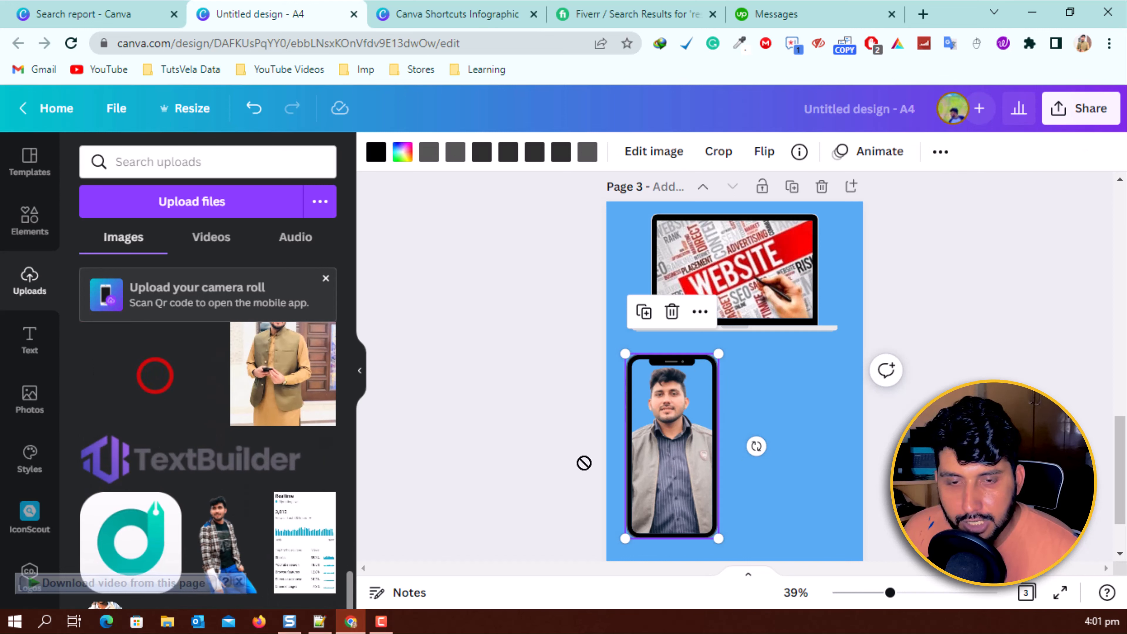
{"action": "left_click_drag", "start_coordinate": [584, 463], "coordinate": [667, 455]}
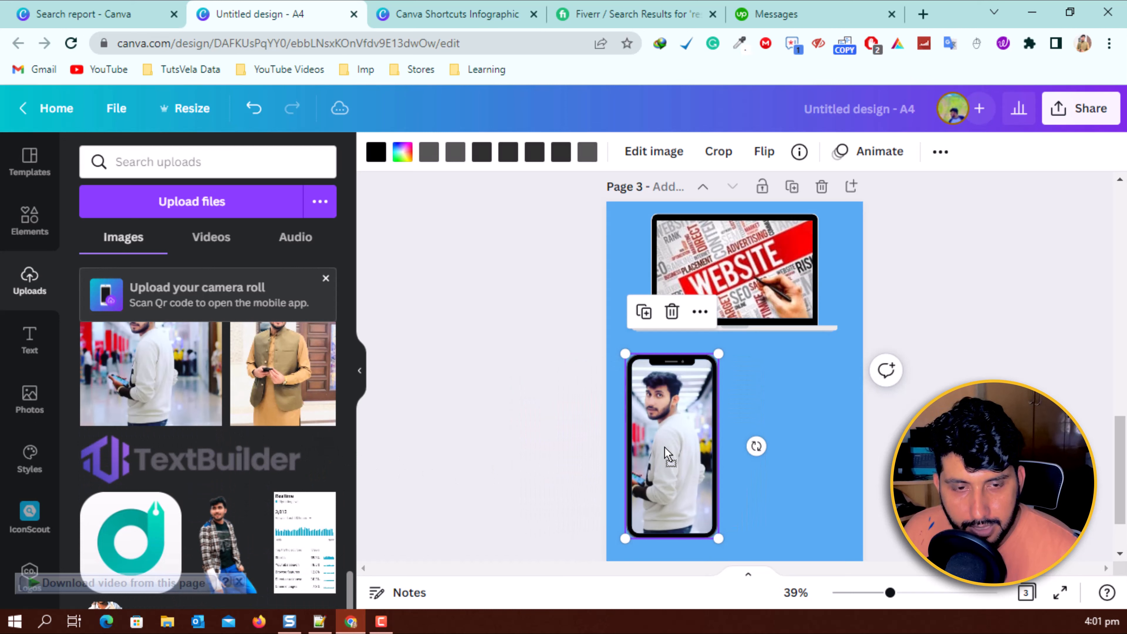
{"action": "left_click_drag", "start_coordinate": [310, 430], "coordinate": [644, 471]}
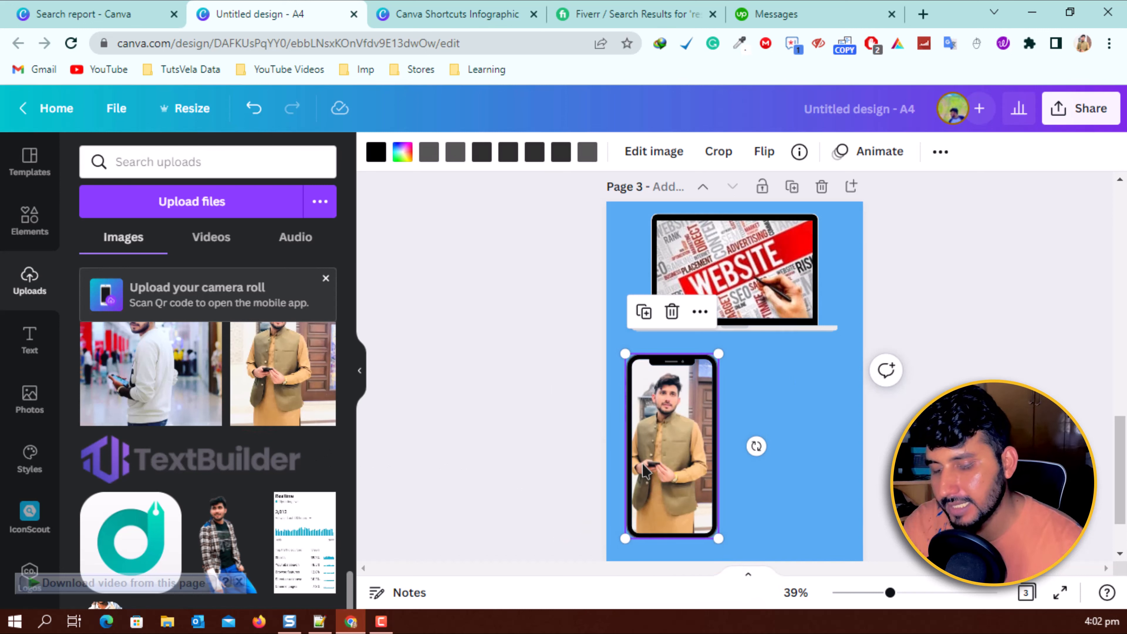
{"action": "left_click", "coordinate": [1071, 237]}
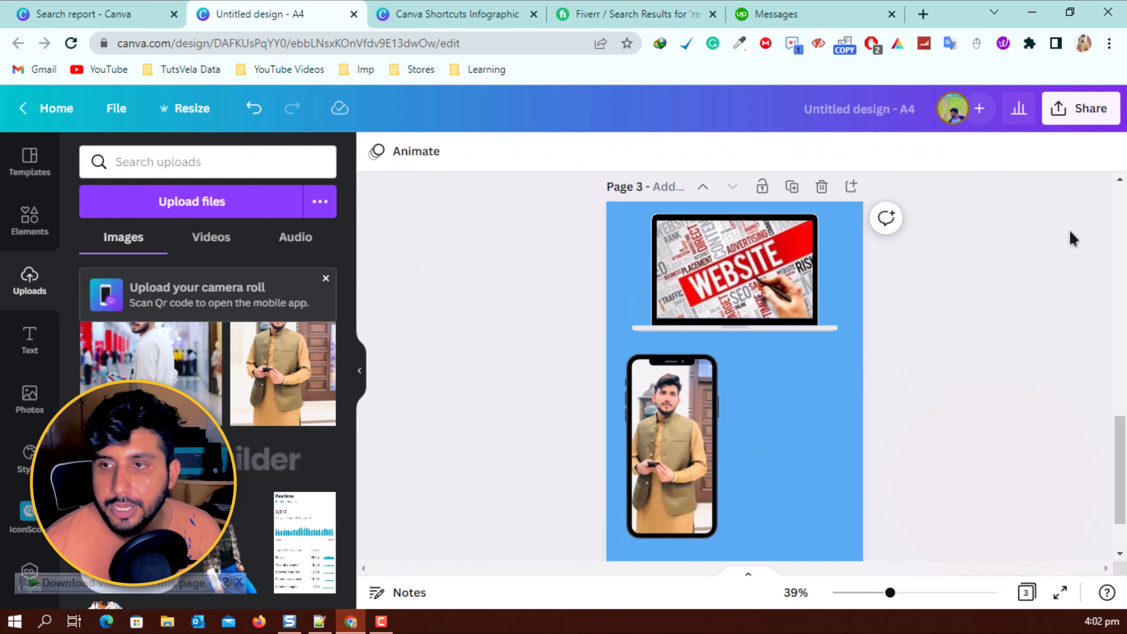
Open the report's download settings, review the available file types and keep PDF Standard
{"action": "left_click", "coordinate": [1083, 111]}
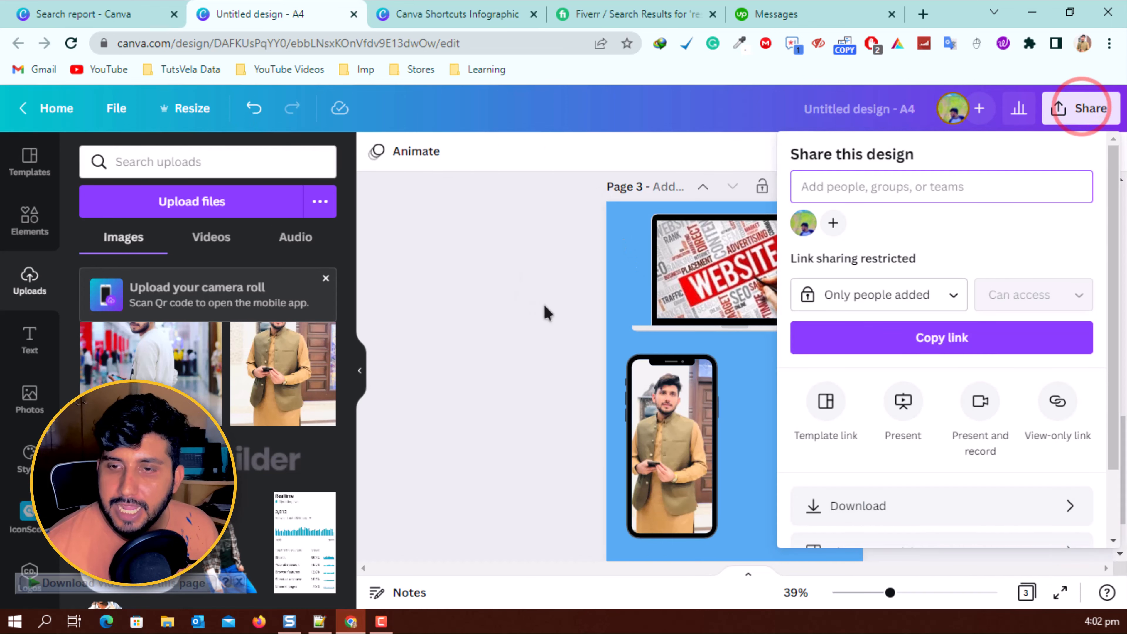
{"action": "left_click", "coordinate": [531, 313]}
{"action": "scroll", "coordinate": [819, 293], "scroll_direction": "up", "scroll_amount": 5}
{"action": "scroll", "coordinate": [819, 293], "scroll_direction": "up", "scroll_amount": 6}
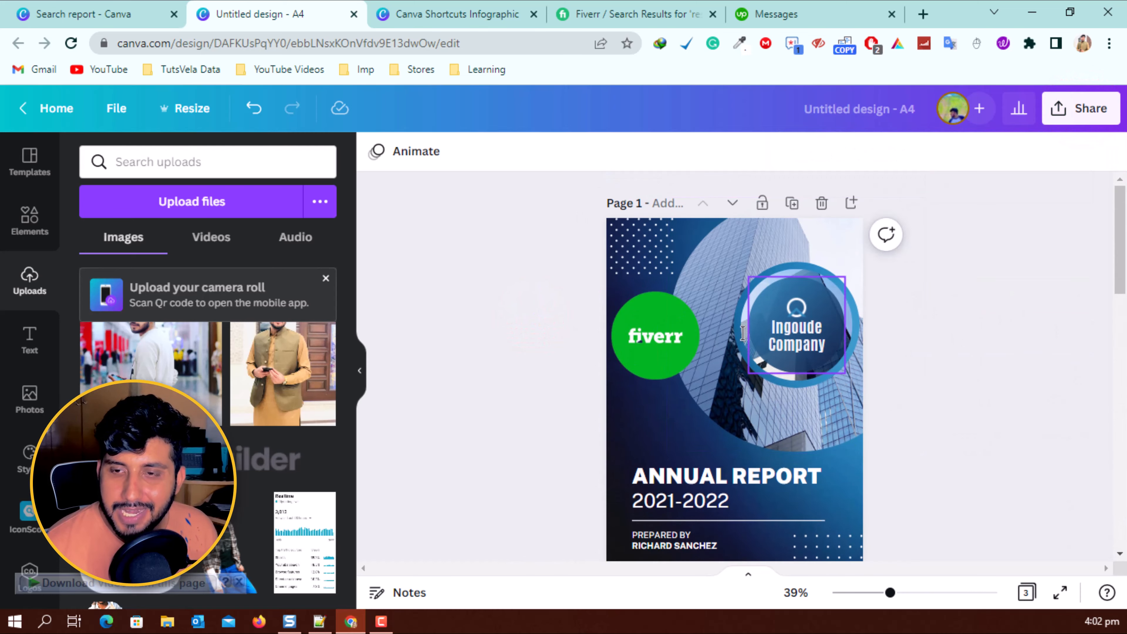
{"action": "left_click", "coordinate": [1099, 106]}
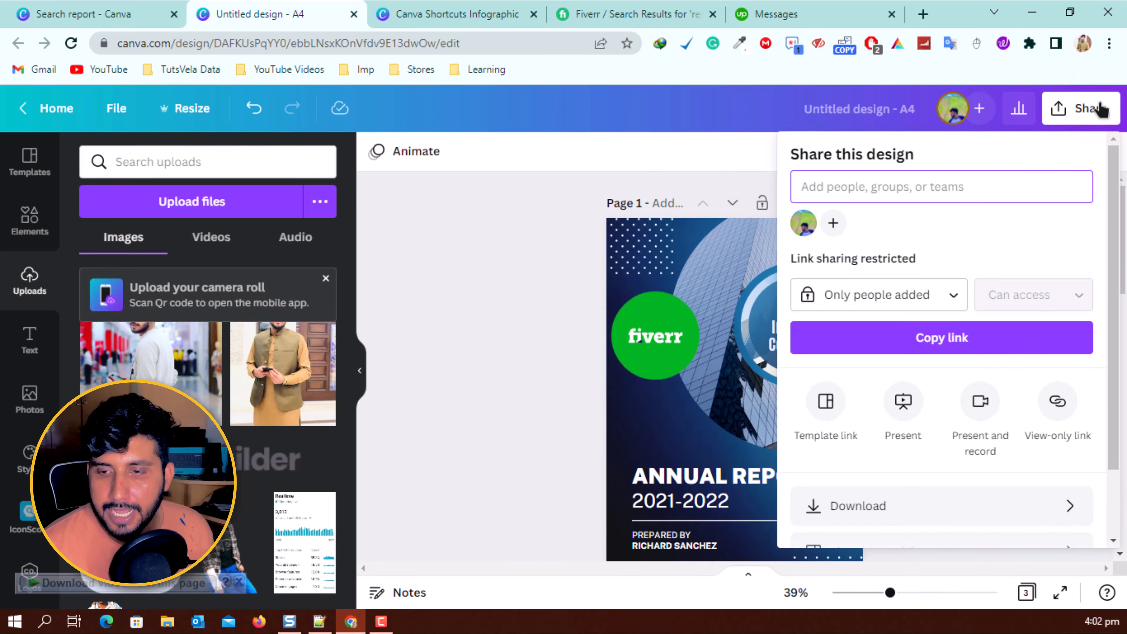
{"action": "left_click", "coordinate": [911, 504]}
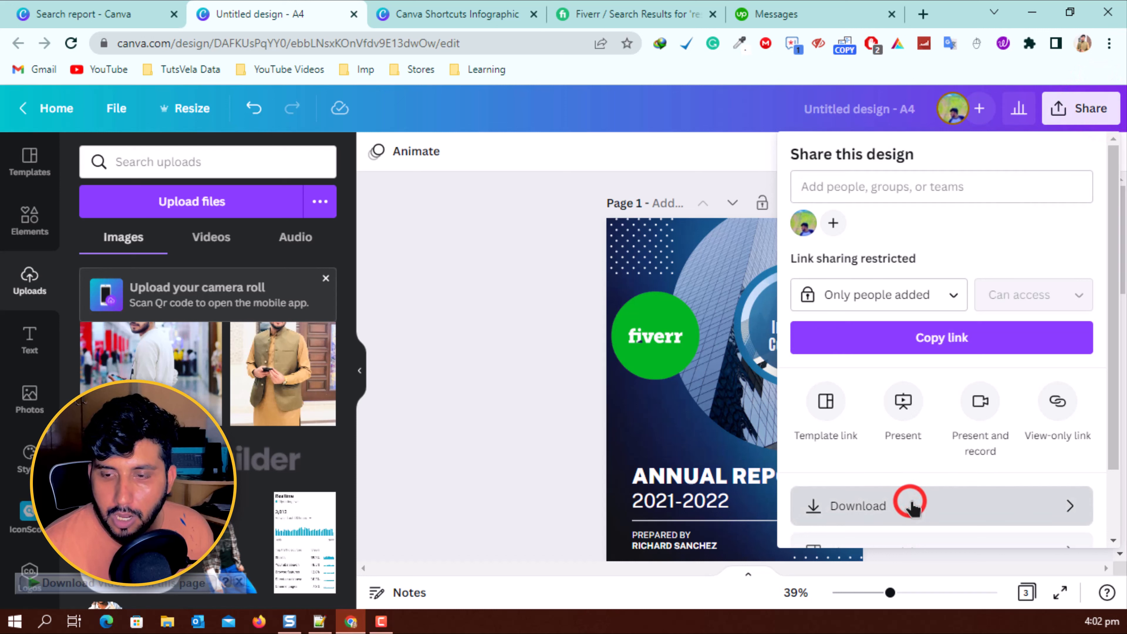
{"action": "left_click", "coordinate": [1048, 226]}
{"action": "left_click", "coordinate": [1040, 222]}
{"action": "left_click", "coordinate": [1070, 234]}
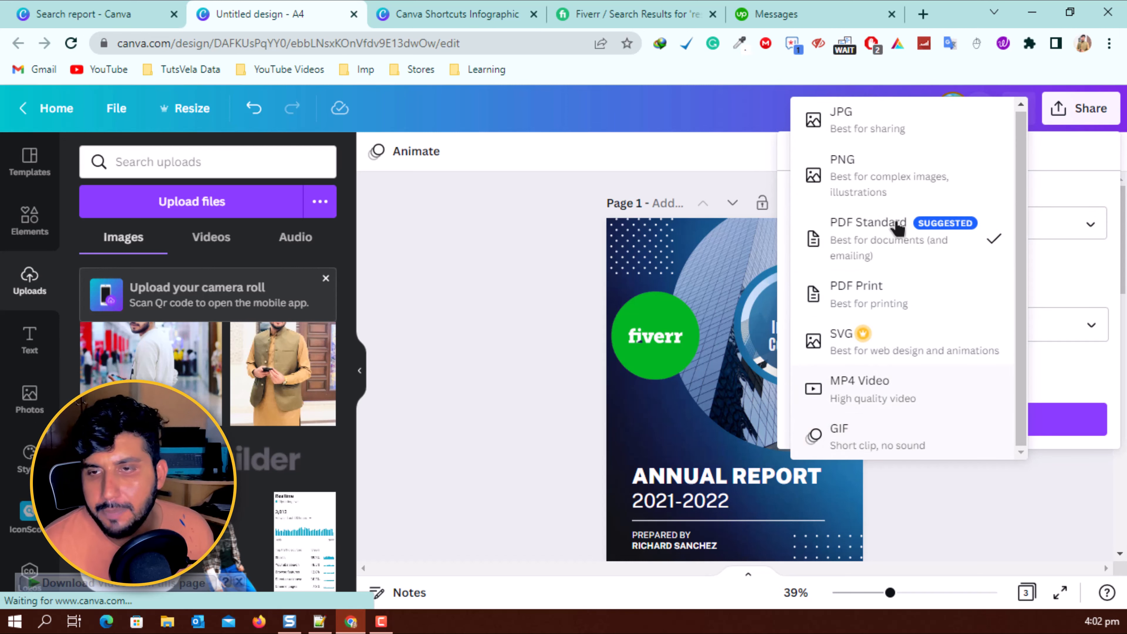
{"action": "left_click", "coordinate": [1096, 275]}
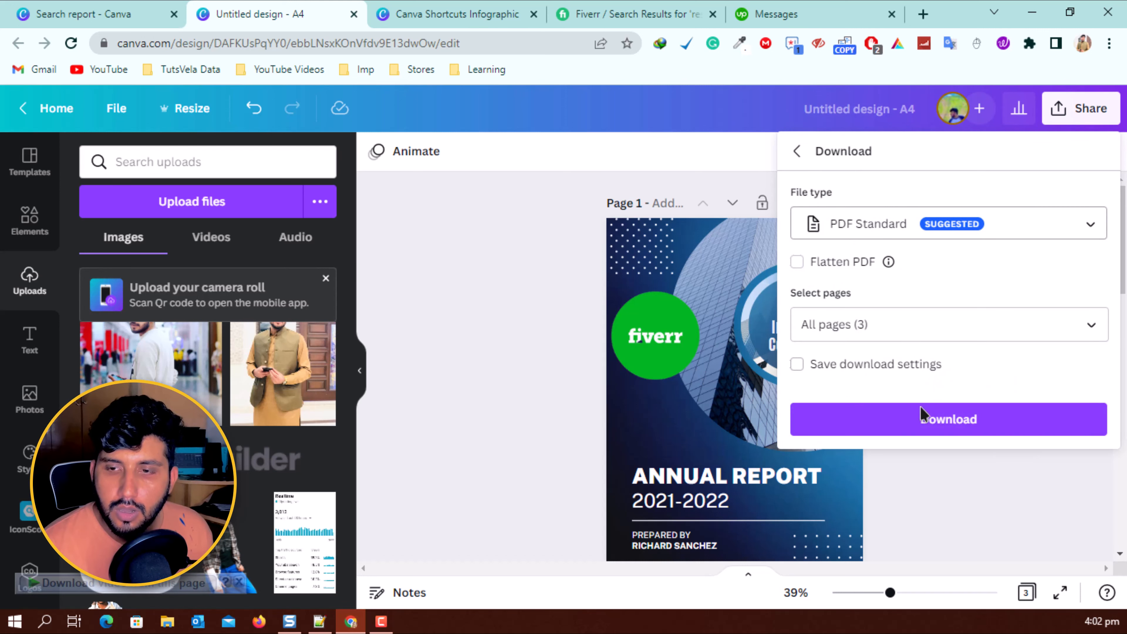
Keep all three pages selected and download the report as a PDF
{"action": "left_click", "coordinate": [859, 324]}
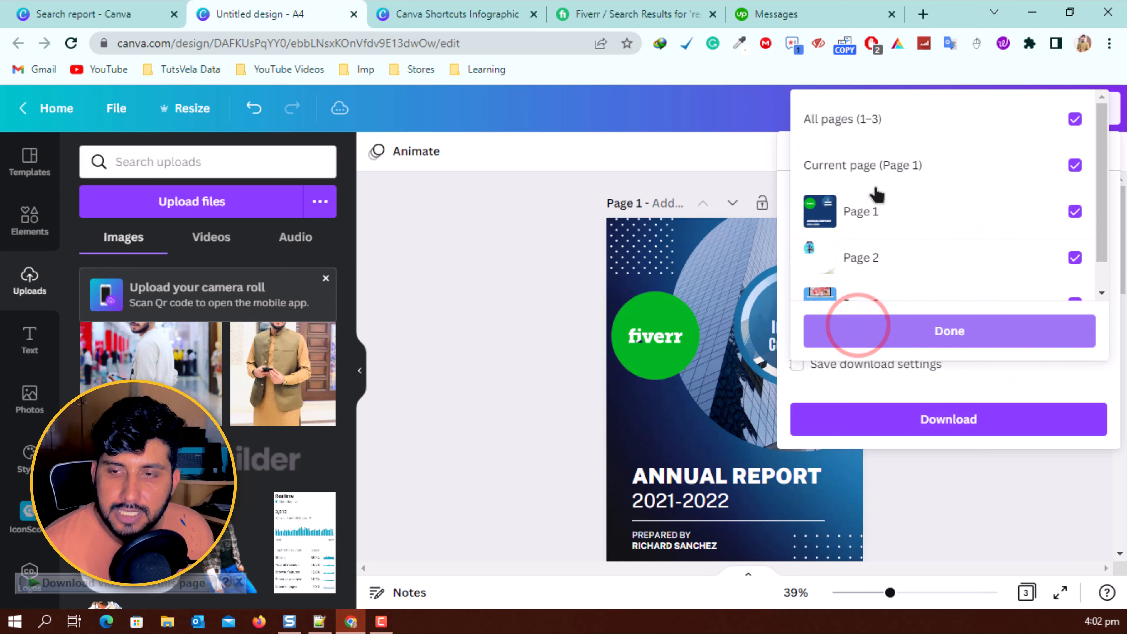
{"action": "scroll", "coordinate": [875, 292], "scroll_direction": "down", "scroll_amount": 1}
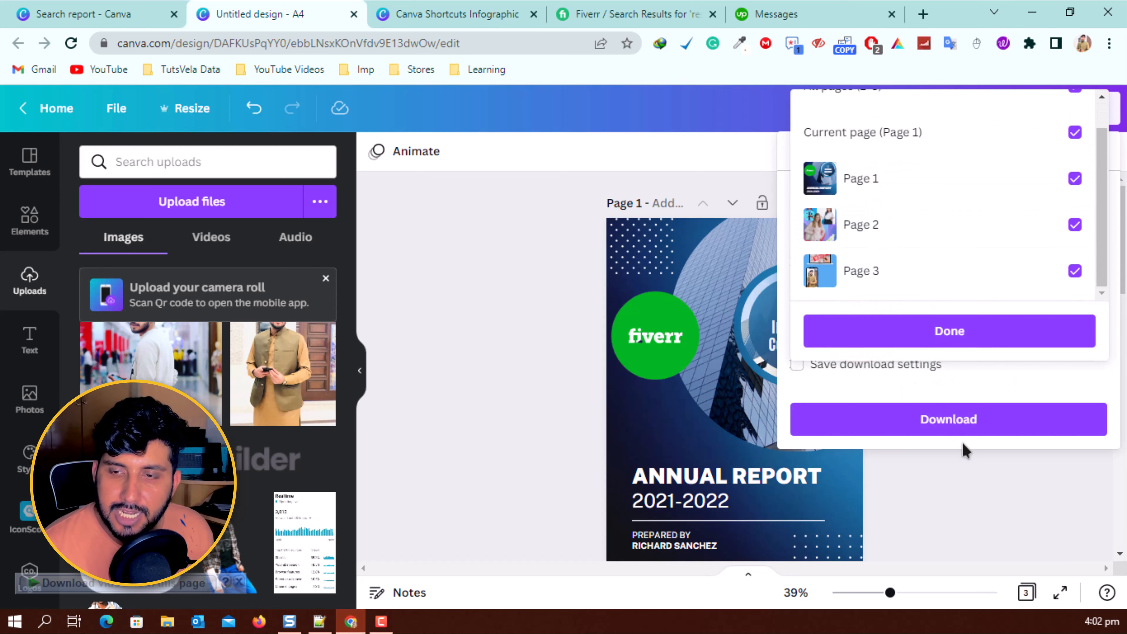
{"action": "left_click", "coordinate": [953, 424]}
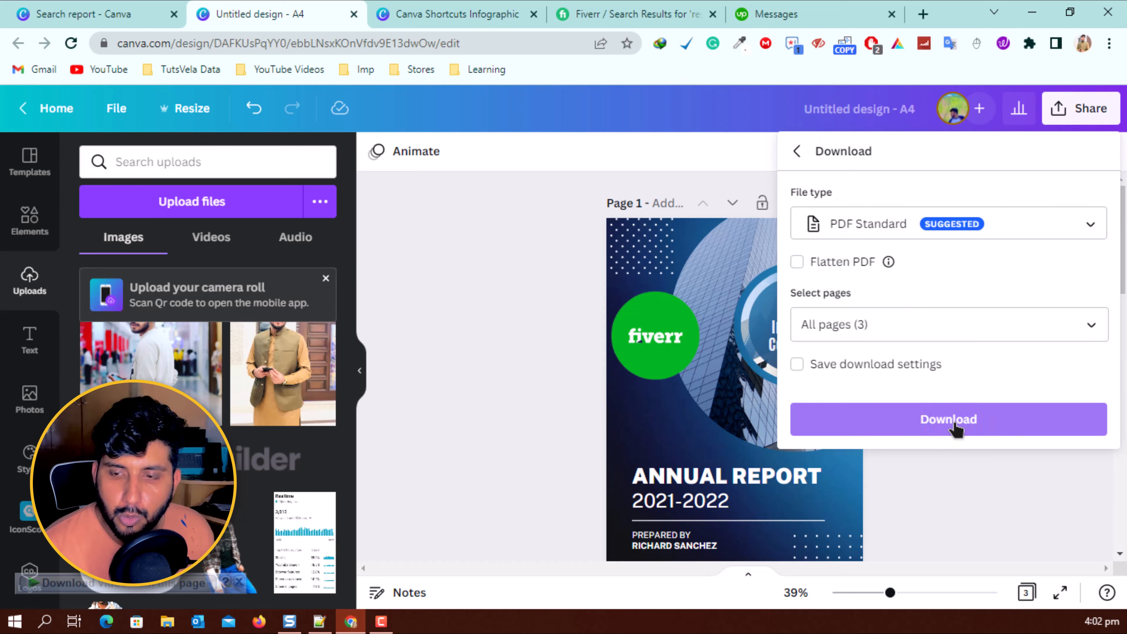
{"action": "left_click", "coordinate": [953, 422]}
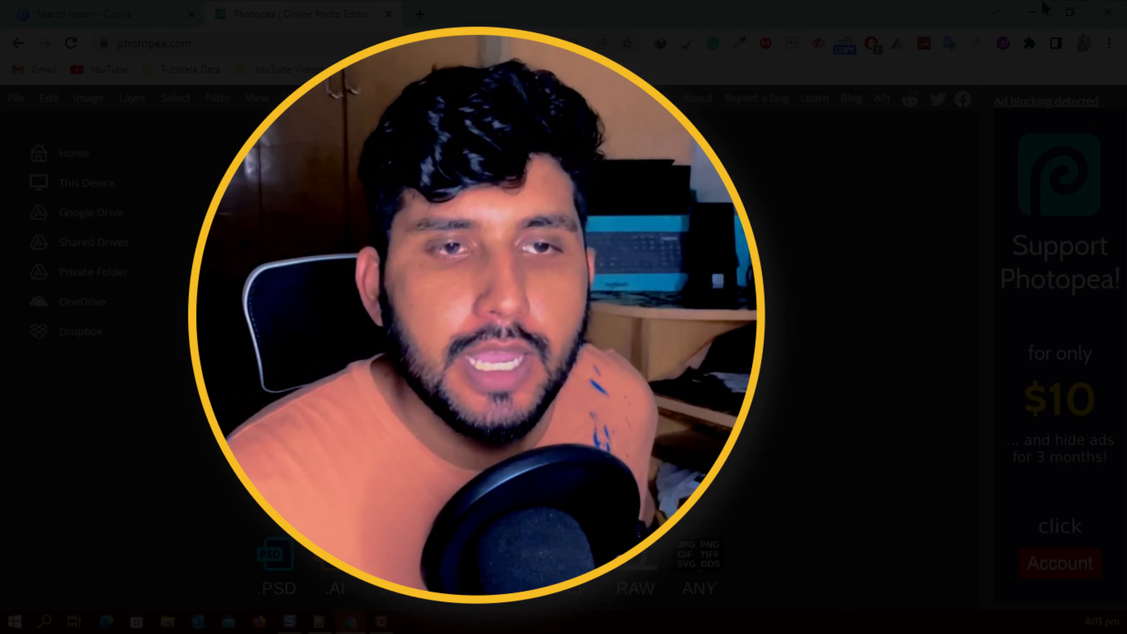
Switch from Photopea to the Canva template search and go to the Canva home page
{"action": "left_click", "coordinate": [170, 12]}
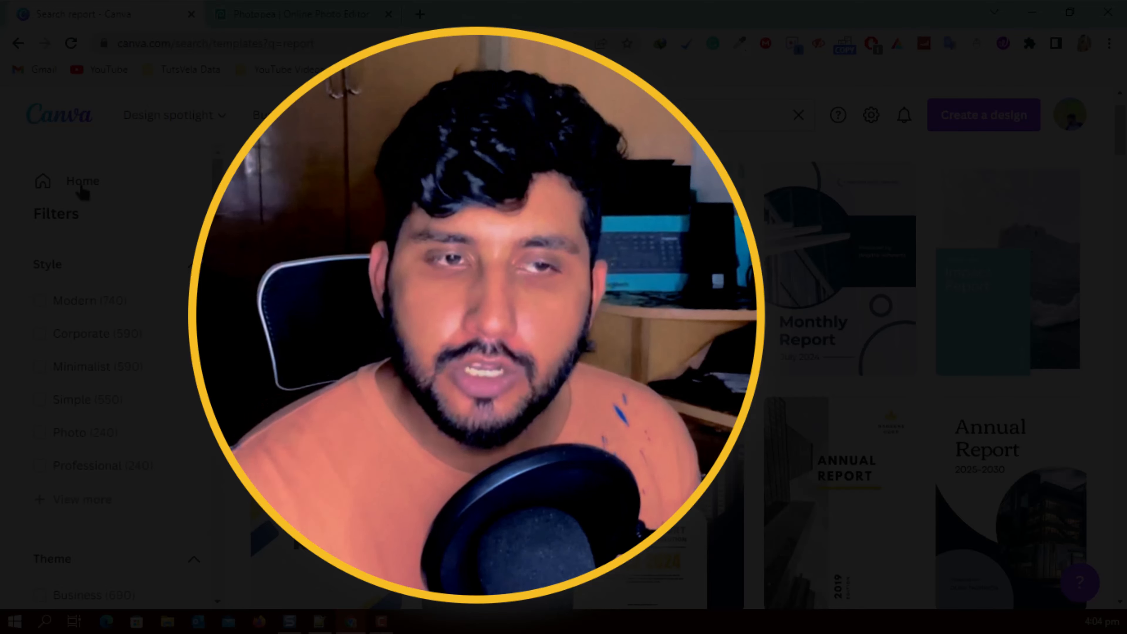
{"action": "left_click", "coordinate": [51, 127]}
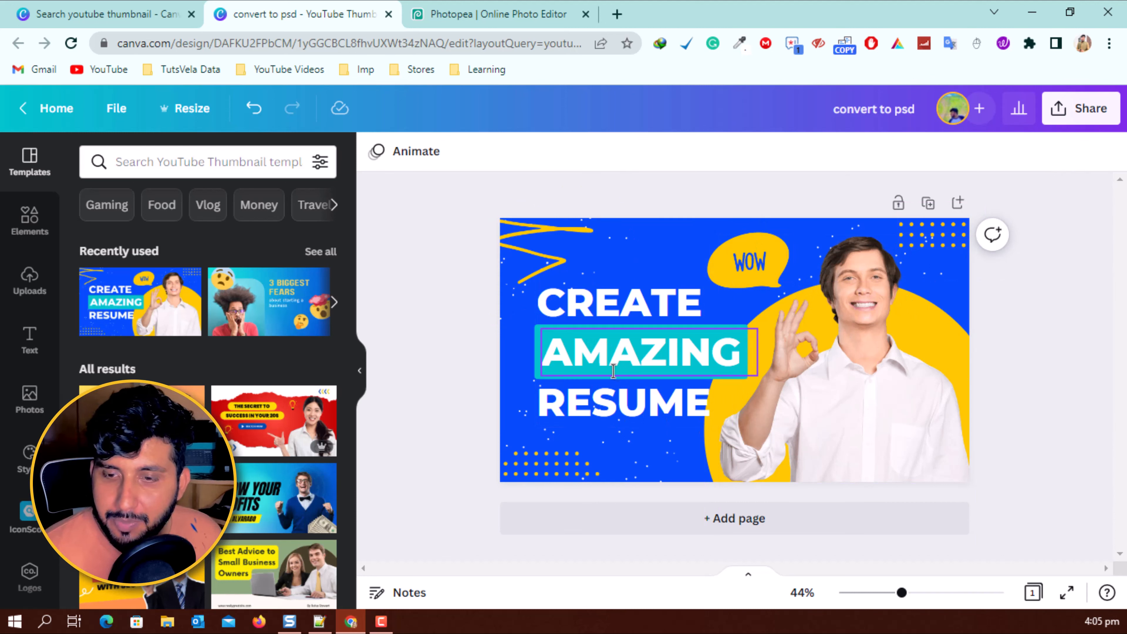
Open the download settings of the "convert to psd" thumbnail design and set the file type to PDF Standard
{"action": "left_click", "coordinate": [1075, 113]}
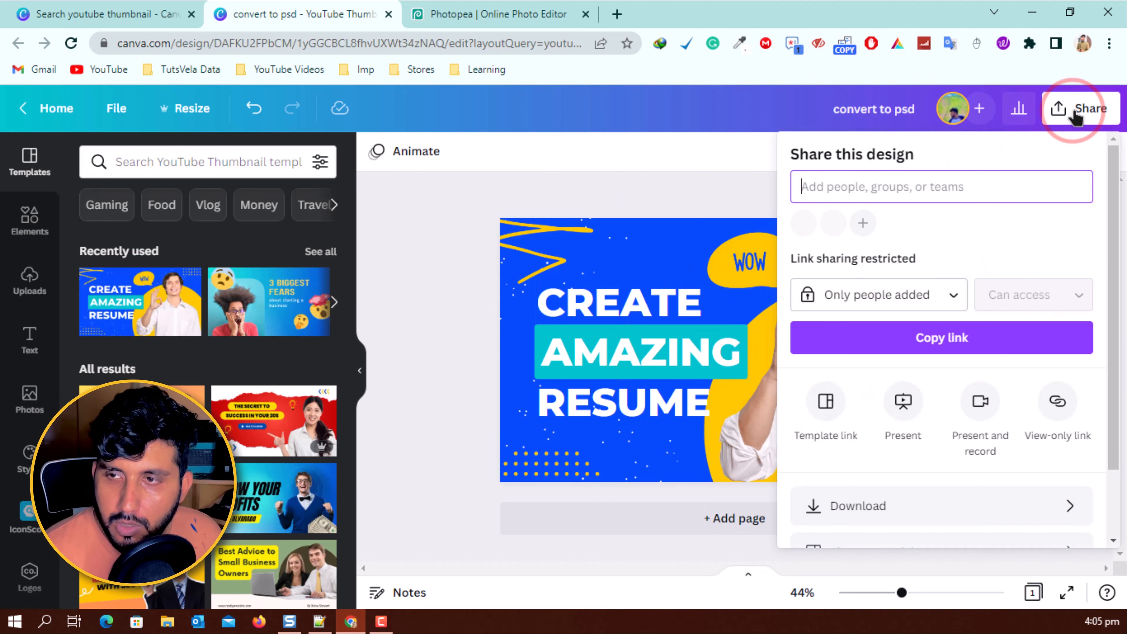
{"action": "left_click", "coordinate": [879, 505]}
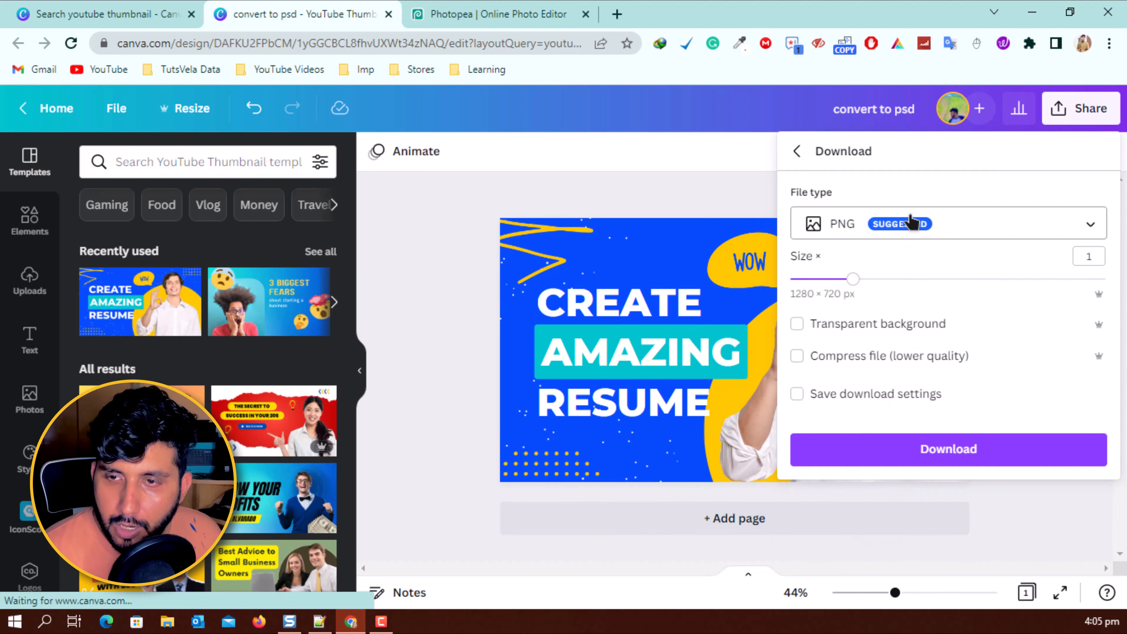
{"action": "left_click", "coordinate": [910, 221]}
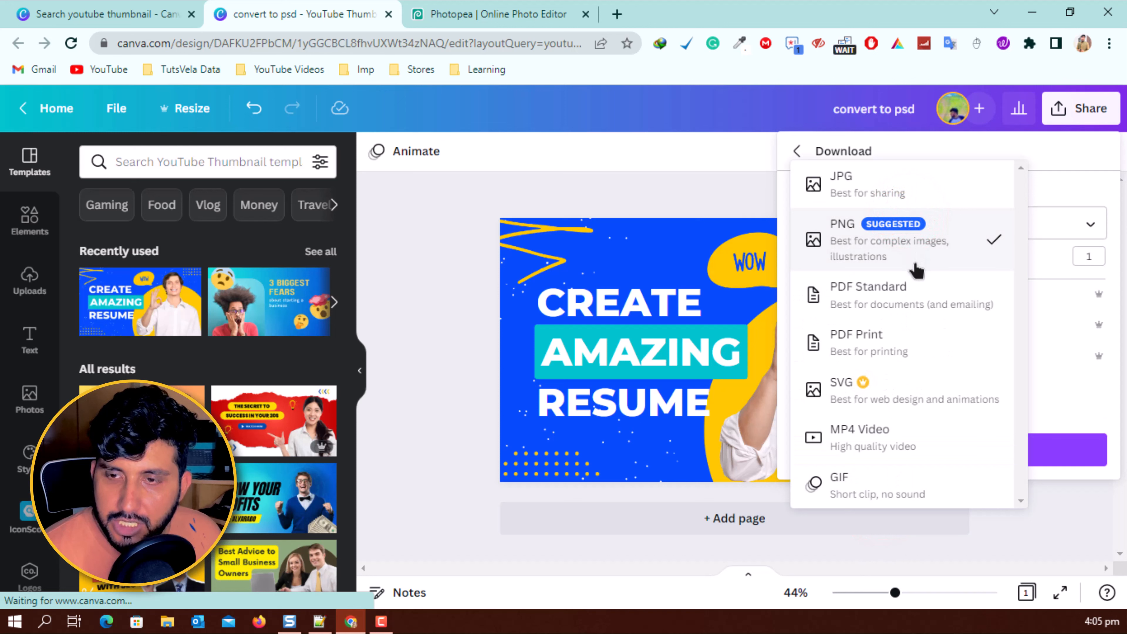
{"action": "left_click", "coordinate": [908, 309]}
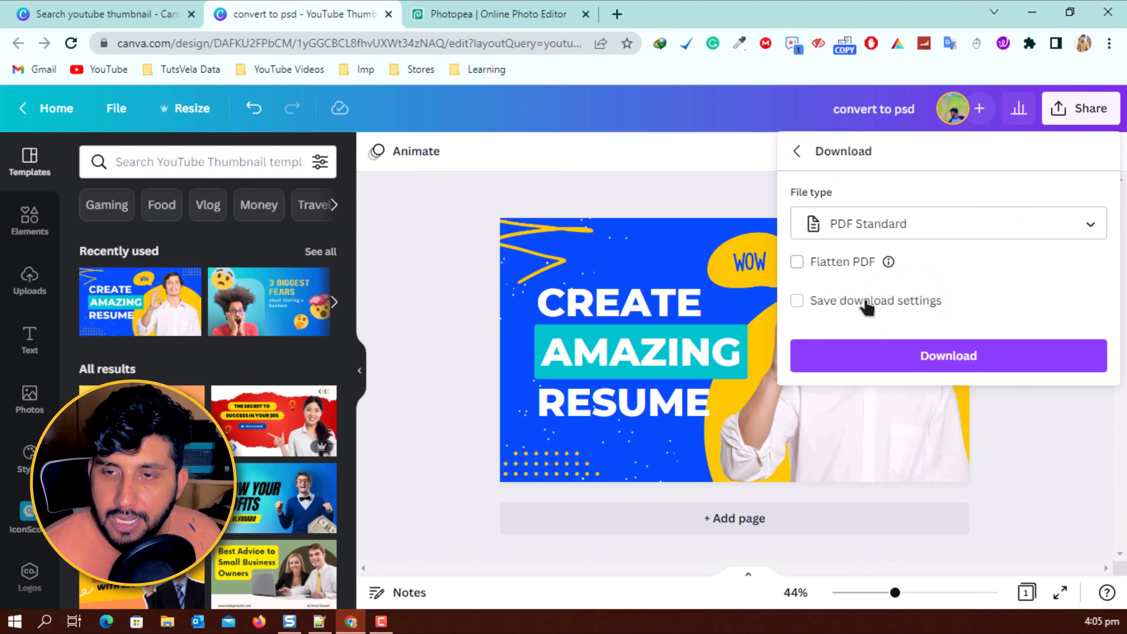
Download the thumbnail as a PDF into Downloads\Documents and locate the convert to psd file in its folder
{"action": "left_click", "coordinate": [914, 351]}
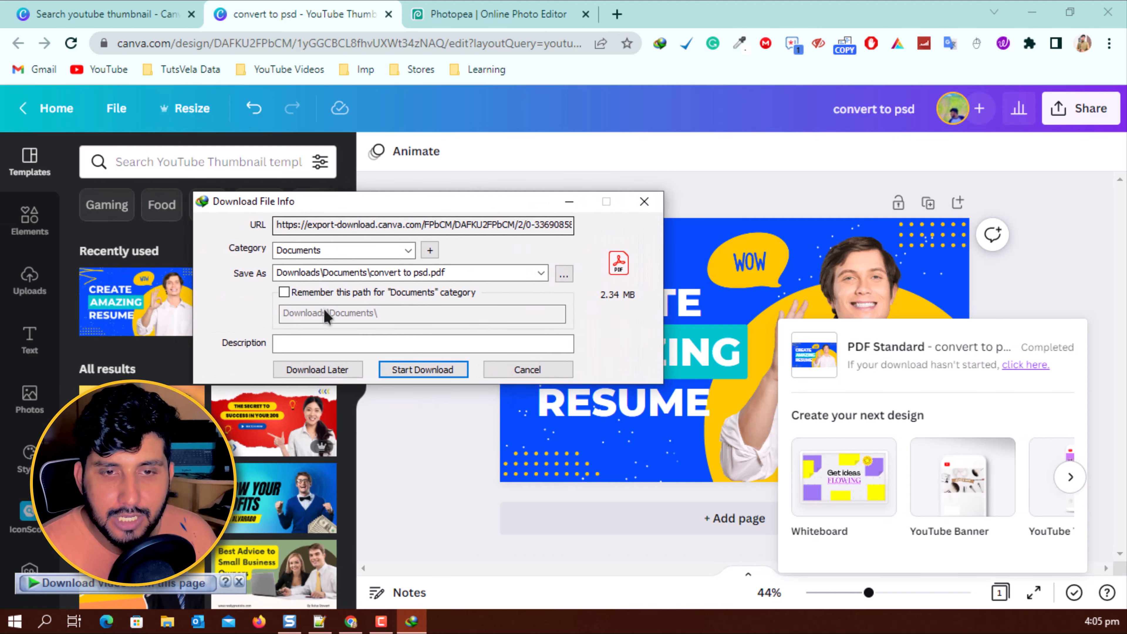
{"action": "left_click", "coordinate": [455, 372]}
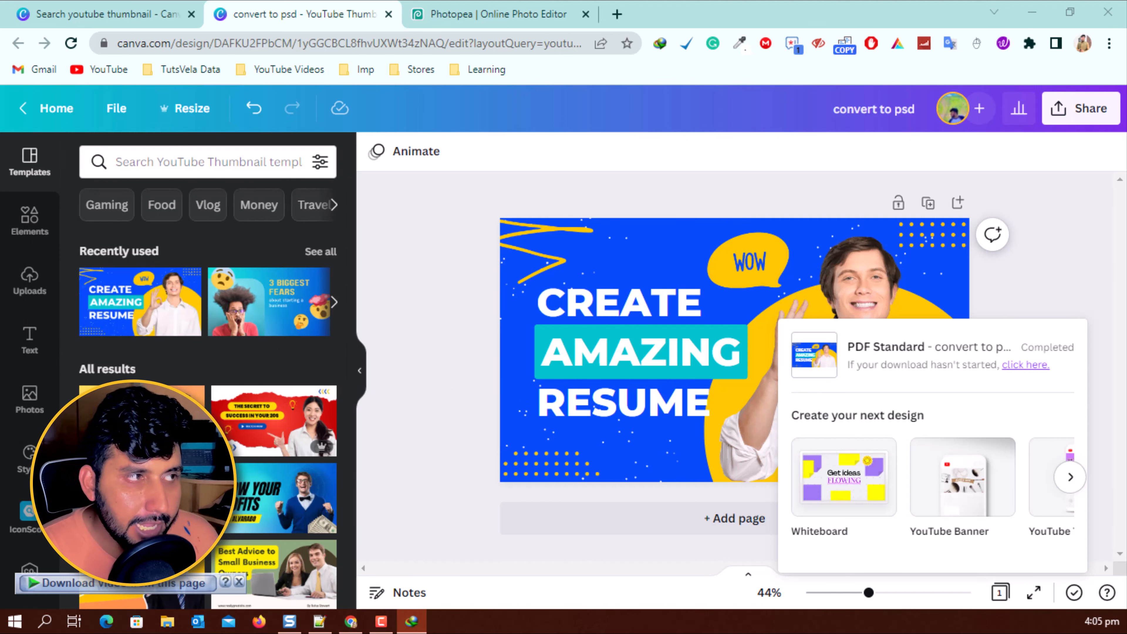
{"action": "left_click", "coordinate": [427, 370]}
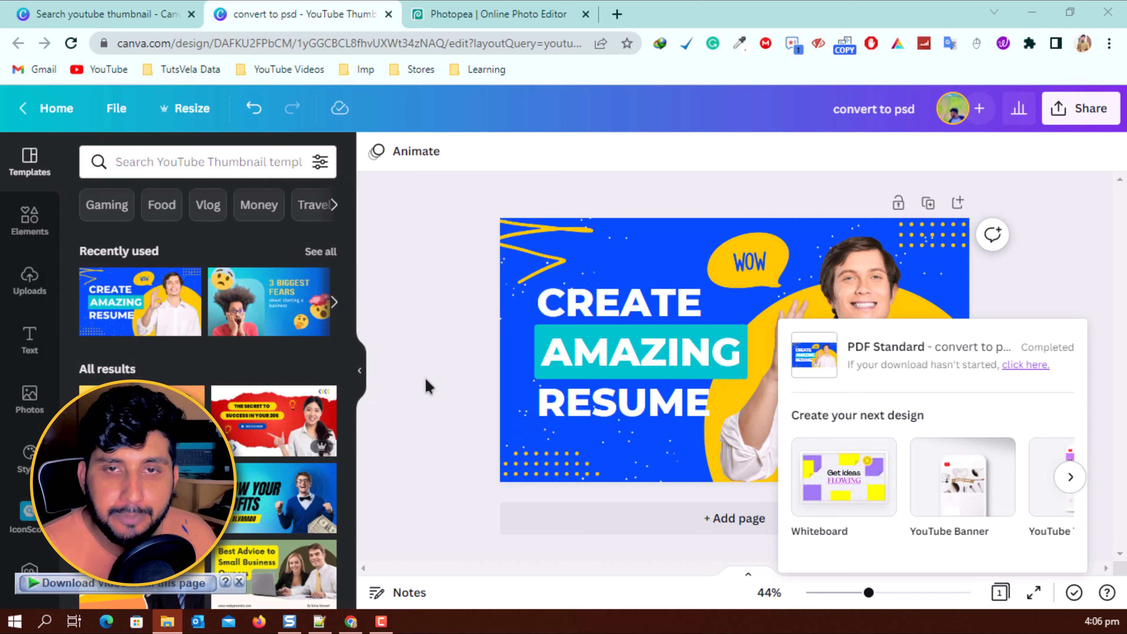
{"action": "left_click_drag", "start_coordinate": [0, 116], "coordinate": [381, 86]}
{"action": "left_click", "coordinate": [118, 212]}
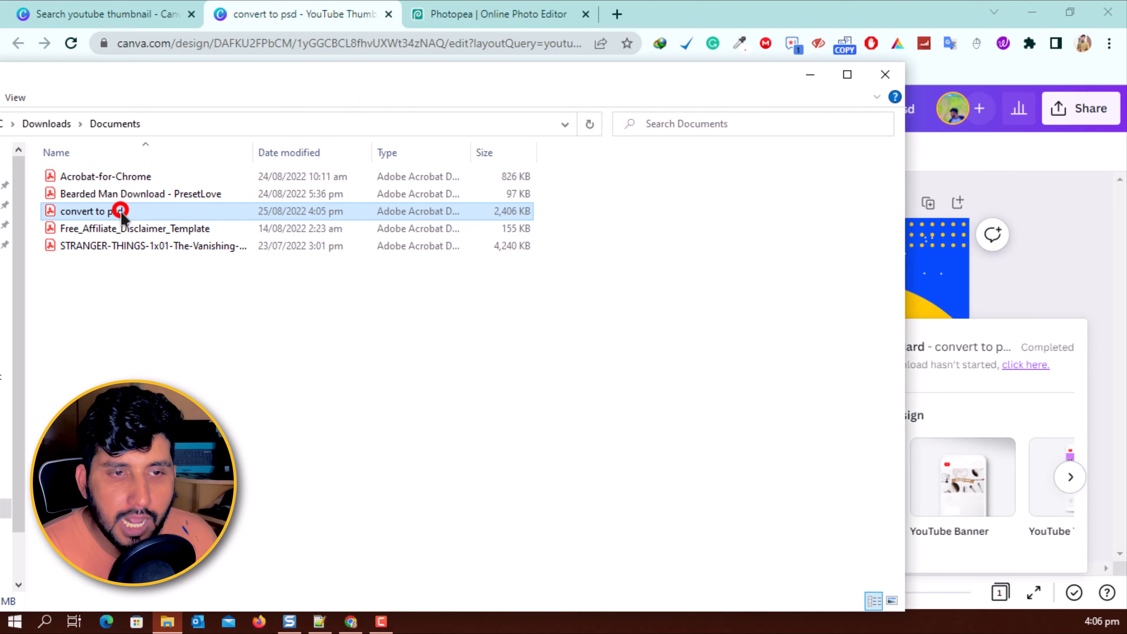
{"action": "left_click", "coordinate": [311, 294]}
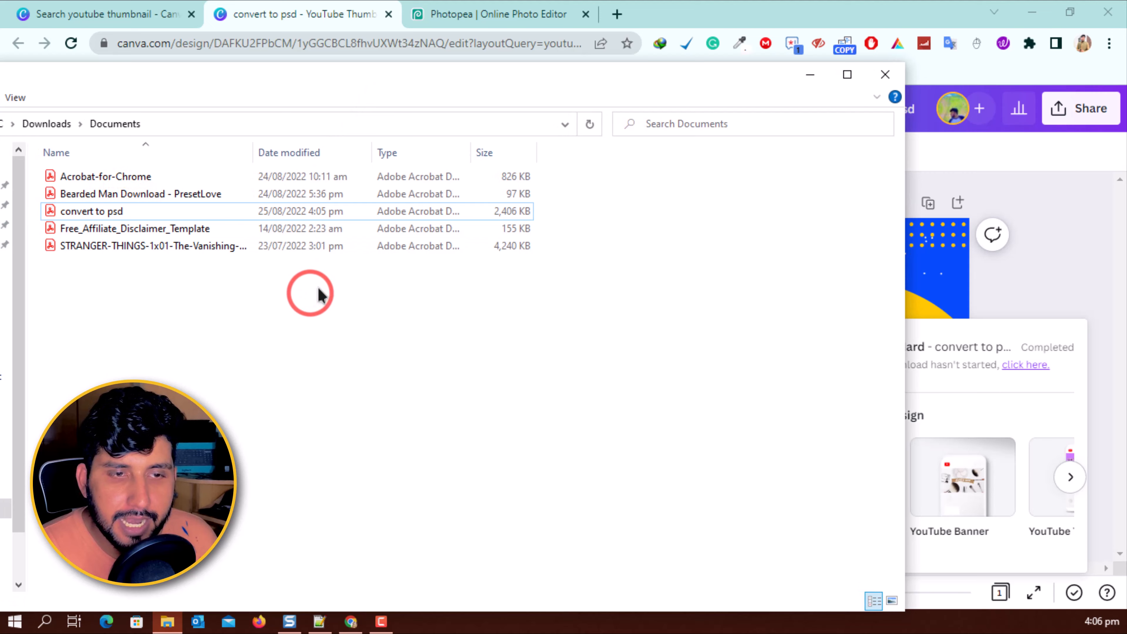
Switch to Photopea and open the convert to psd PDF from the Documents folder inside Downloads
{"action": "left_click", "coordinate": [491, 11]}
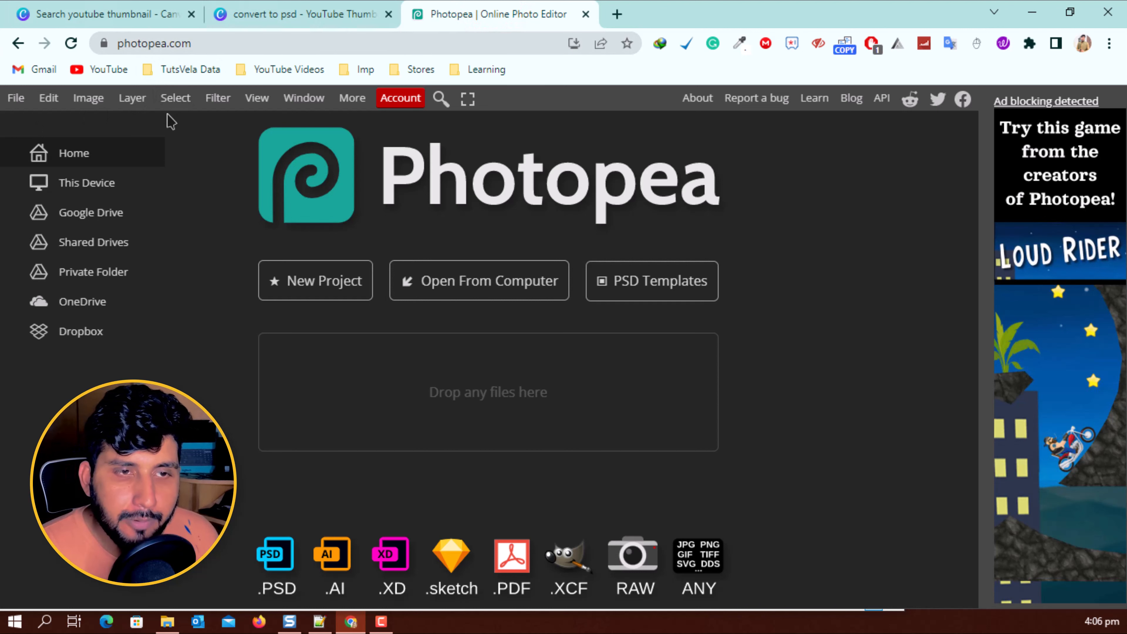
{"action": "left_click", "coordinate": [473, 282]}
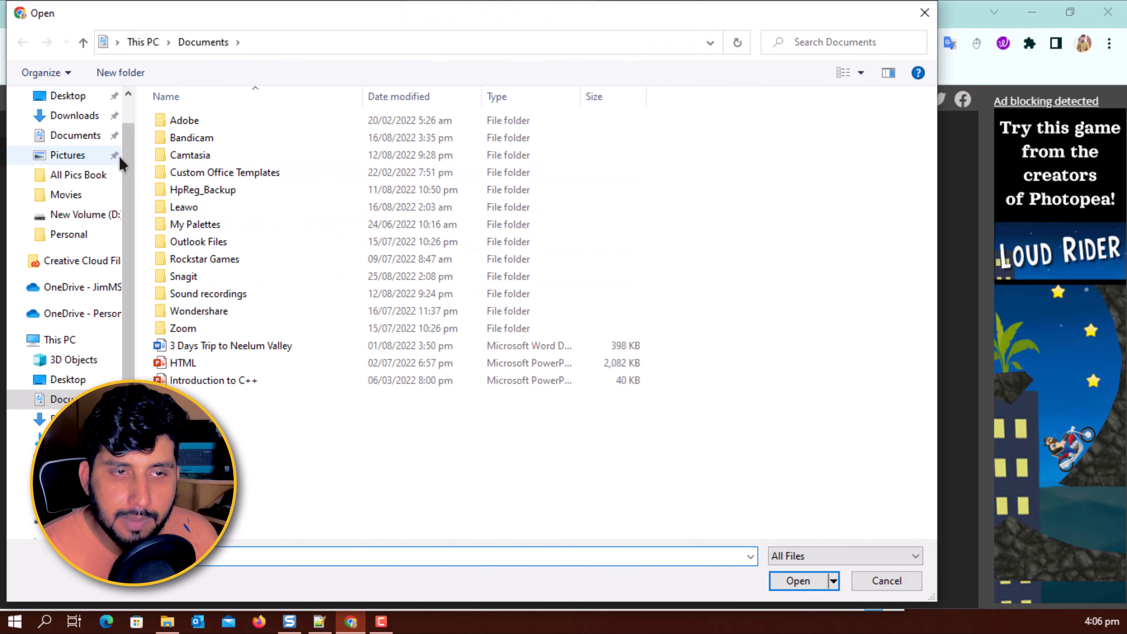
{"action": "left_click", "coordinate": [71, 115]}
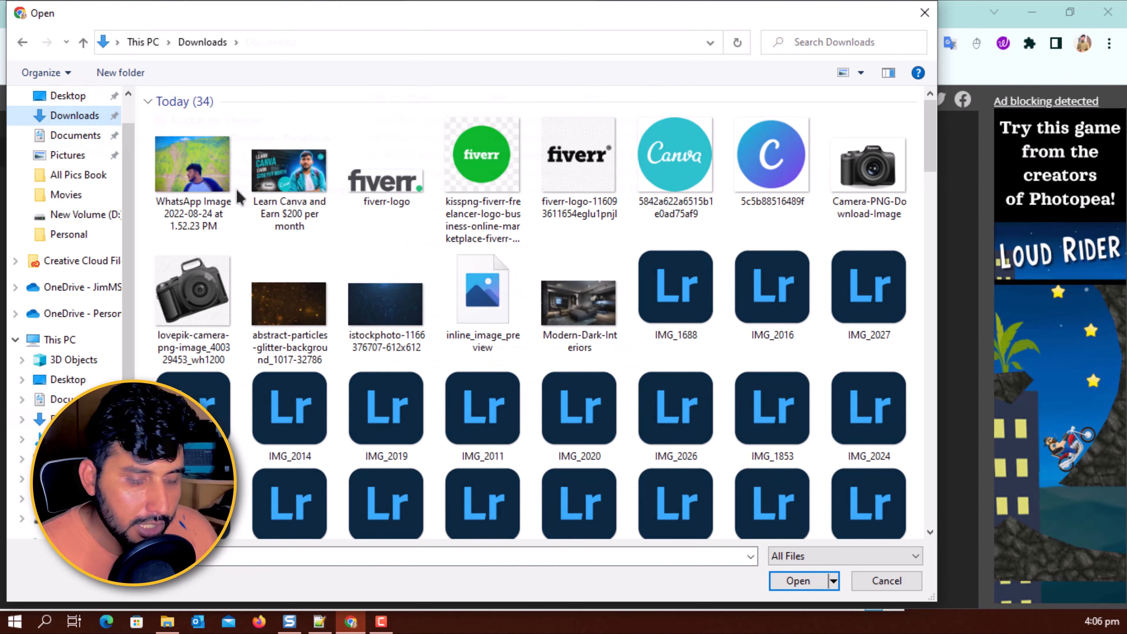
{"action": "left_click", "coordinate": [214, 157]}
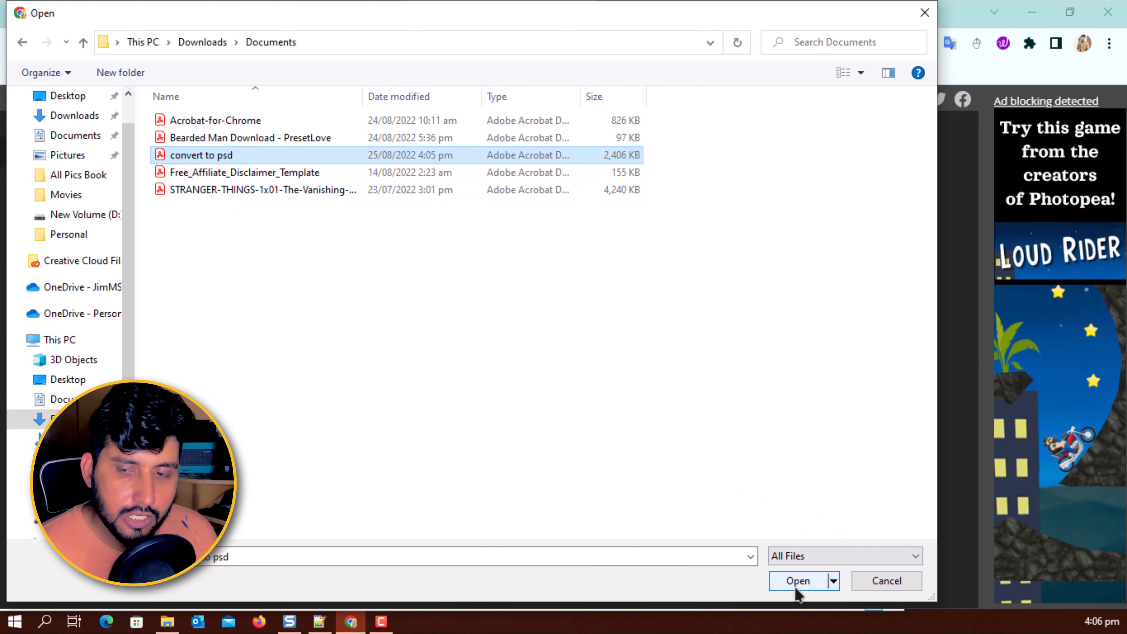
{"action": "left_click", "coordinate": [796, 589]}
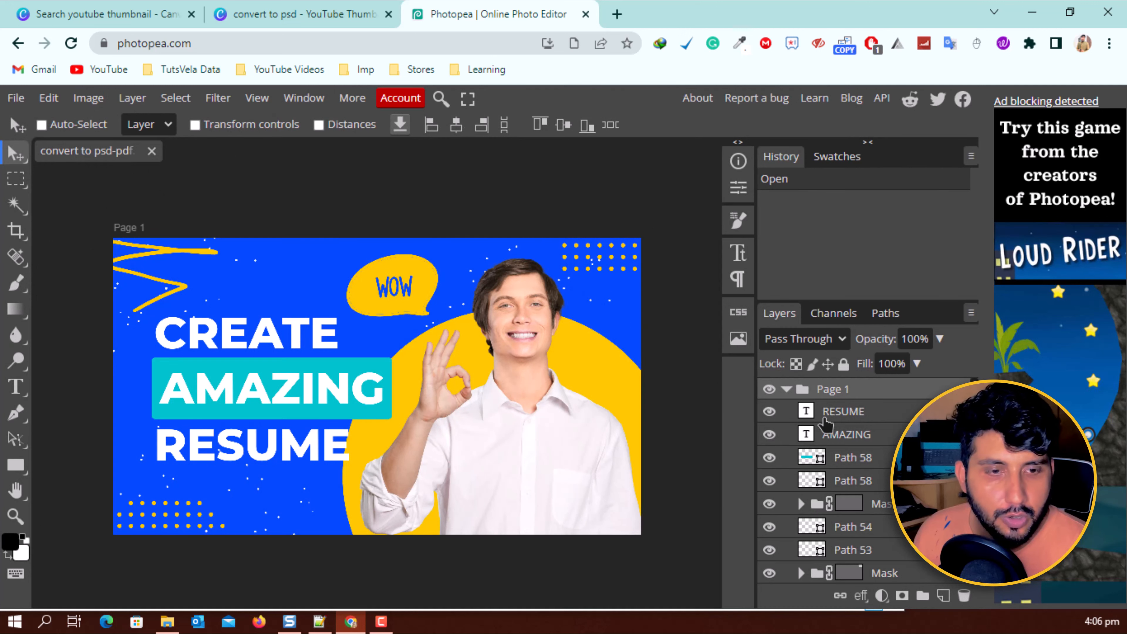
Look through the imported page's layers and toggle the visibility of the Path 41 layer
{"action": "scroll", "coordinate": [826, 444], "scroll_direction": "down", "scroll_amount": 3}
{"action": "scroll", "coordinate": [851, 536], "scroll_direction": "up", "scroll_amount": 3}
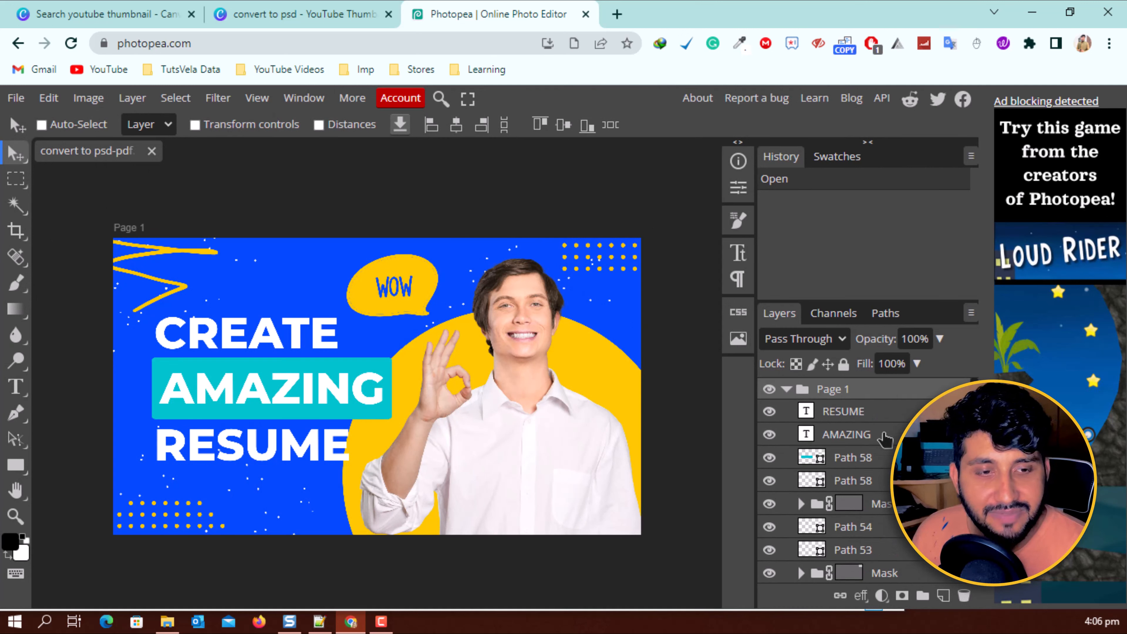
{"action": "scroll", "coordinate": [876, 421], "scroll_direction": "down", "scroll_amount": 5}
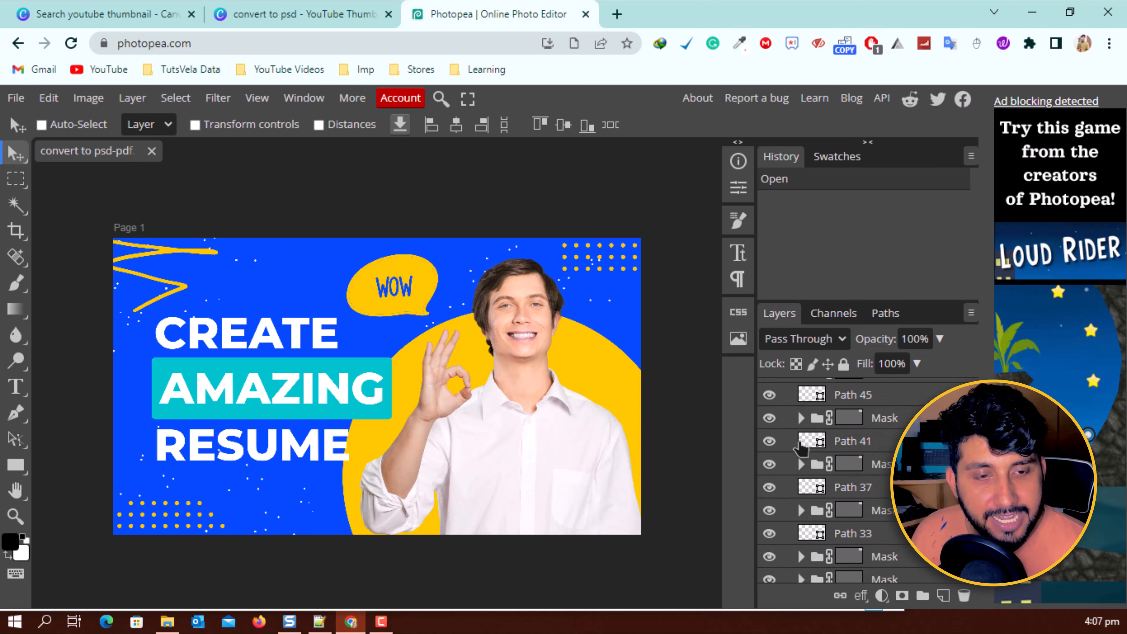
{"action": "left_click", "coordinate": [770, 441]}
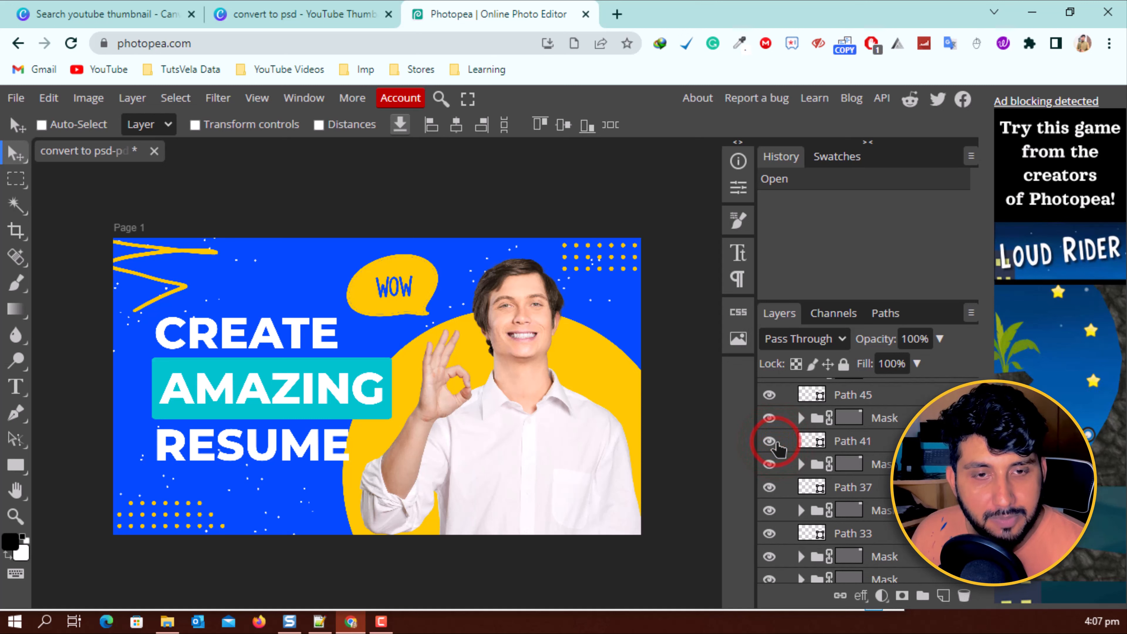
Try moving the artwork on the canvas and undo the move
{"action": "left_click", "coordinate": [528, 329]}
{"action": "left_click_drag", "start_coordinate": [523, 323], "coordinate": [568, 402]}
{"action": "key", "text": "ctrl+z"}
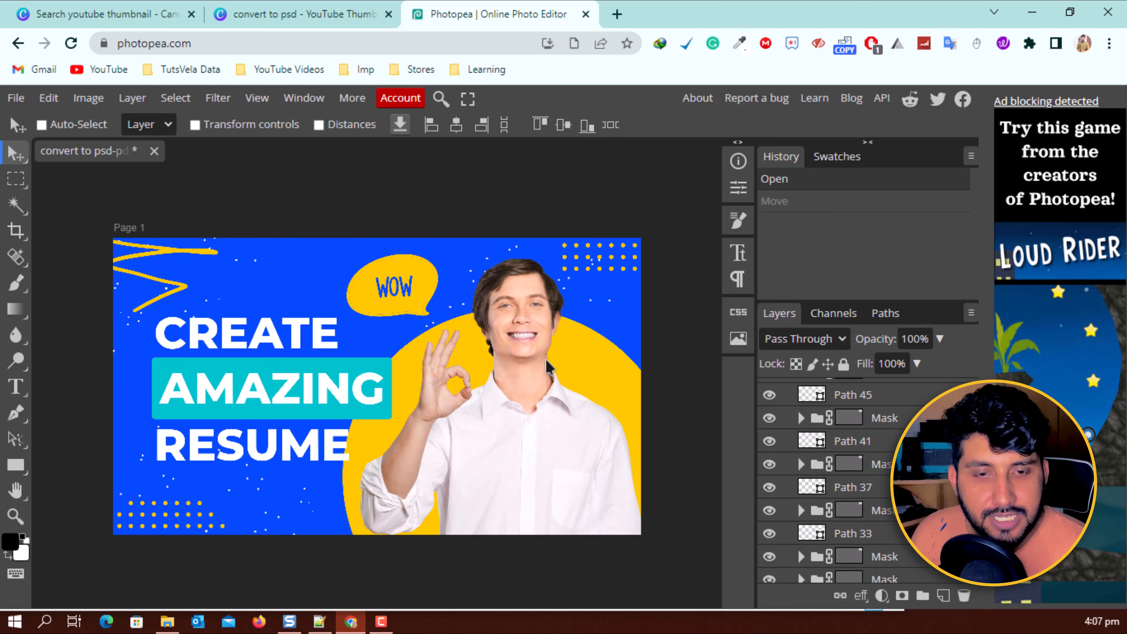
{"action": "left_click", "coordinate": [521, 324]}
{"action": "scroll", "coordinate": [887, 475], "scroll_direction": "up", "scroll_amount": 5}
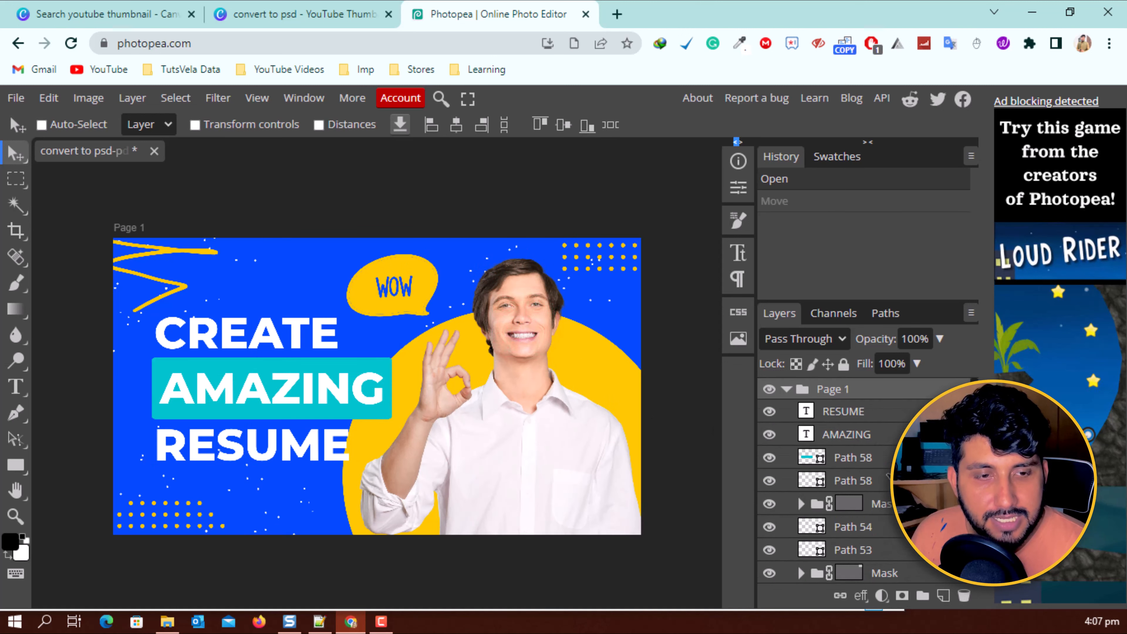
Save the design as a PSD named convert to psd-pdf in the Documents folder inside Downloads
{"action": "left_click", "coordinate": [15, 97]}
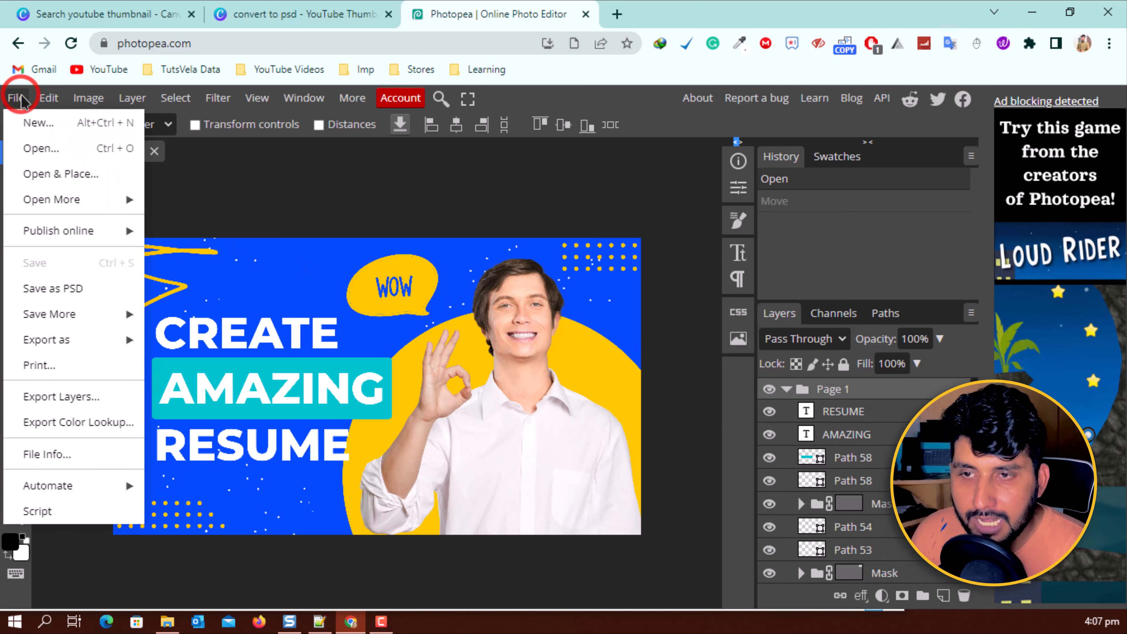
{"action": "left_click", "coordinate": [93, 294]}
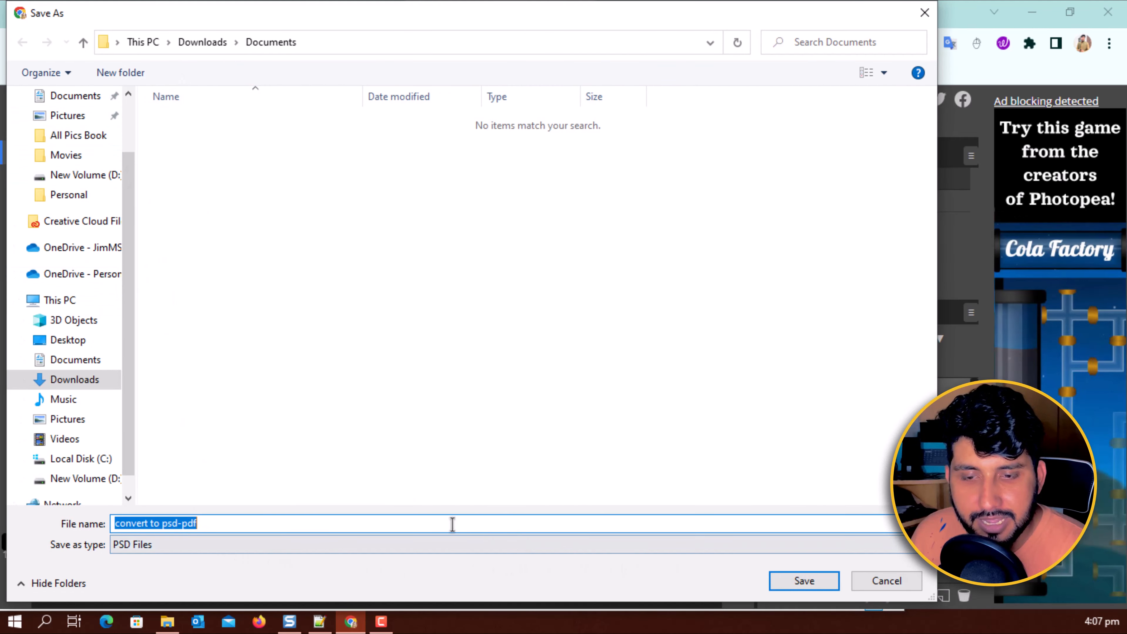
{"action": "left_click", "coordinate": [782, 581]}
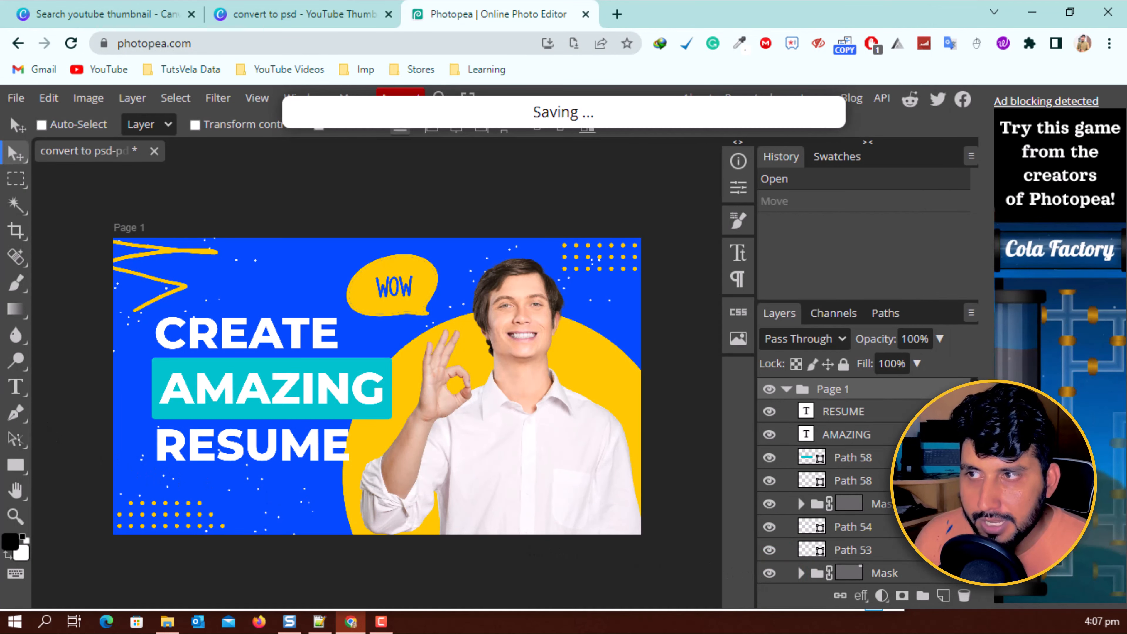
Switch to the folder with the saved files and open convert to psd-pdf.psd in Photoshop
{"action": "key", "text": "alt+Tab"}
{"action": "left_click_drag", "start_coordinate": [0, 75], "coordinate": [191, 58]}
{"action": "left_click", "coordinate": [340, 212]}
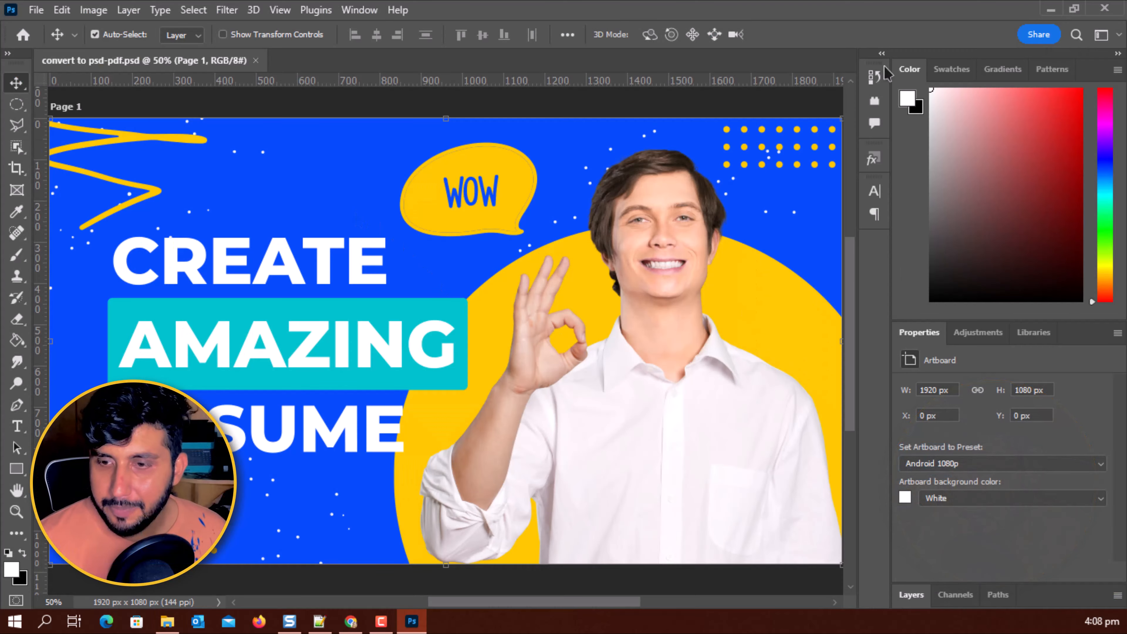
Select the man's image, expand the layer list, and toggle the Page 1 artboard and RESUME text layer off and on
{"action": "left_click", "coordinate": [689, 212]}
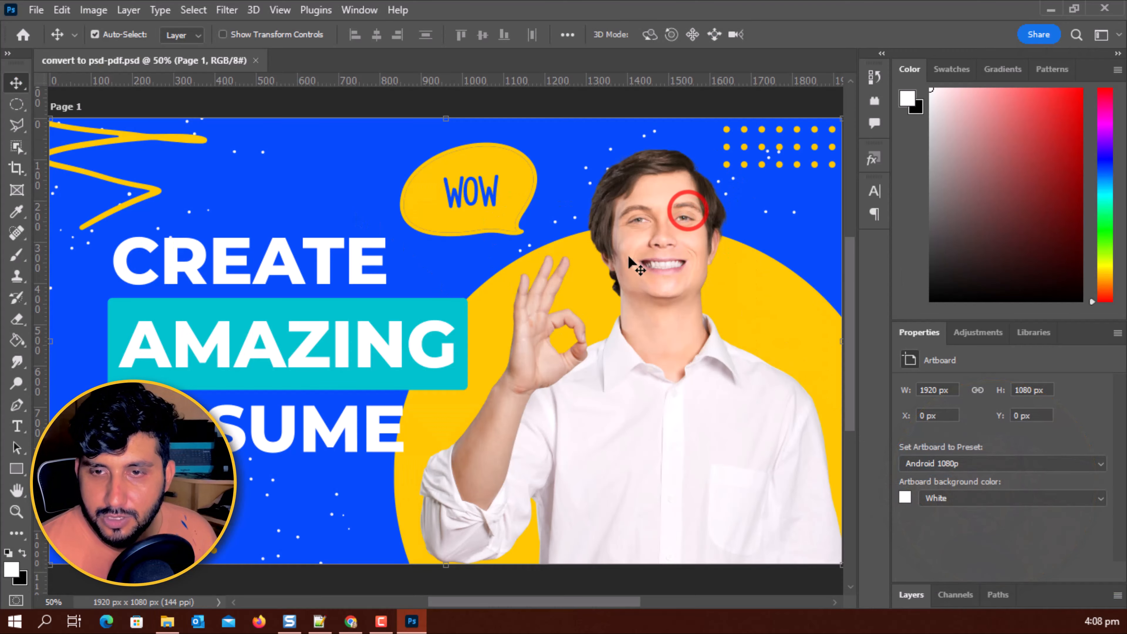
{"action": "scroll", "coordinate": [634, 264], "scroll_direction": "down", "scroll_amount": 3}
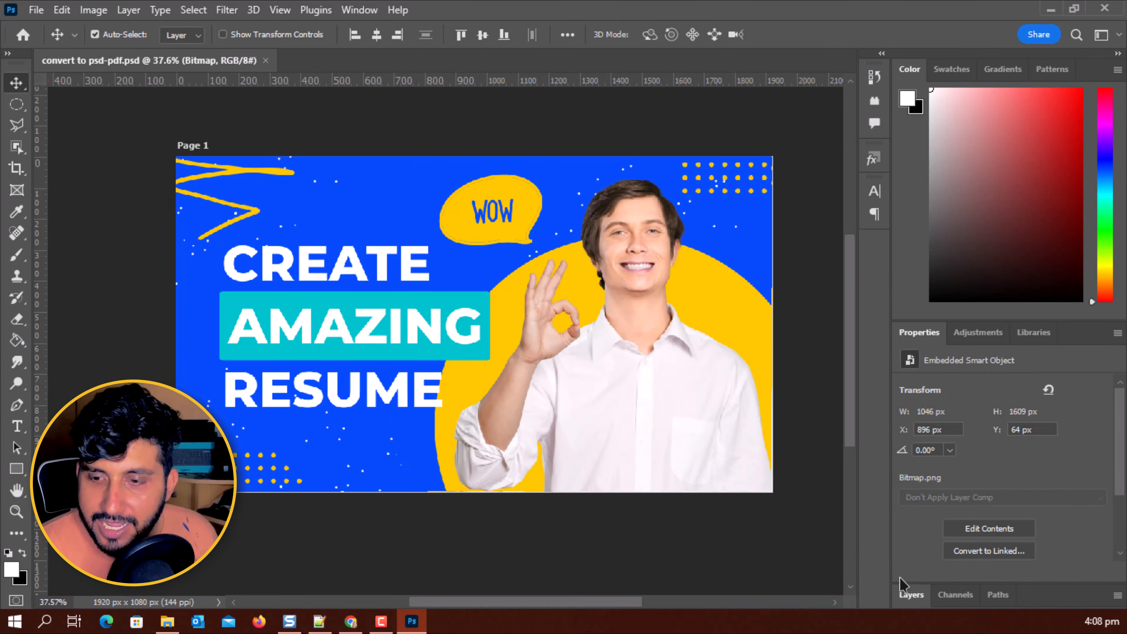
{"action": "left_click", "coordinate": [909, 594]}
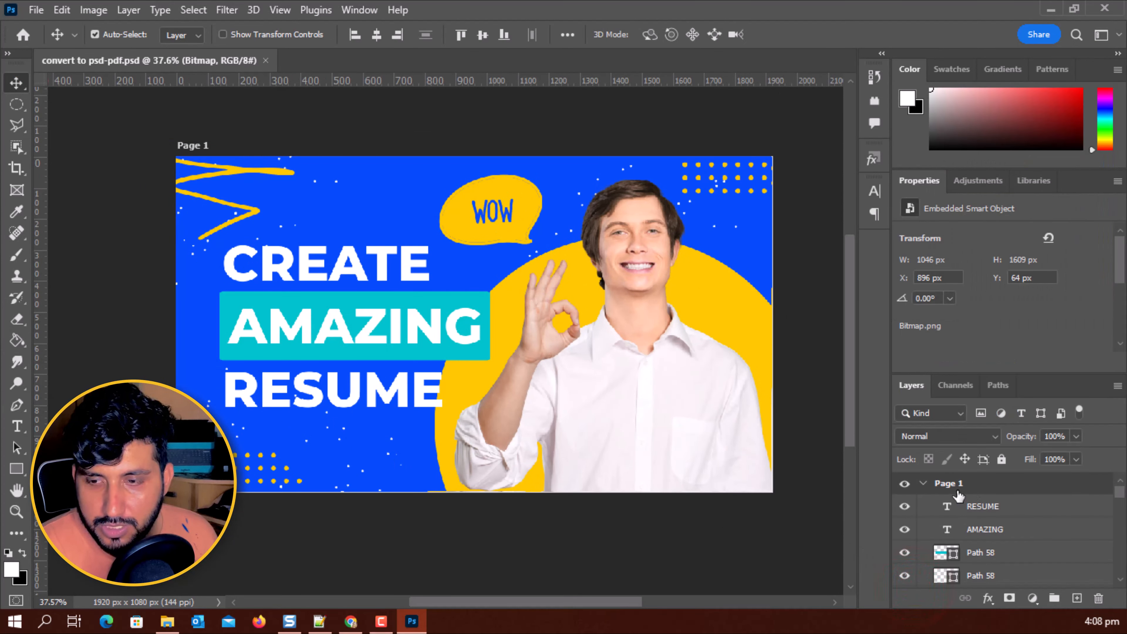
{"action": "left_click", "coordinate": [907, 485]}
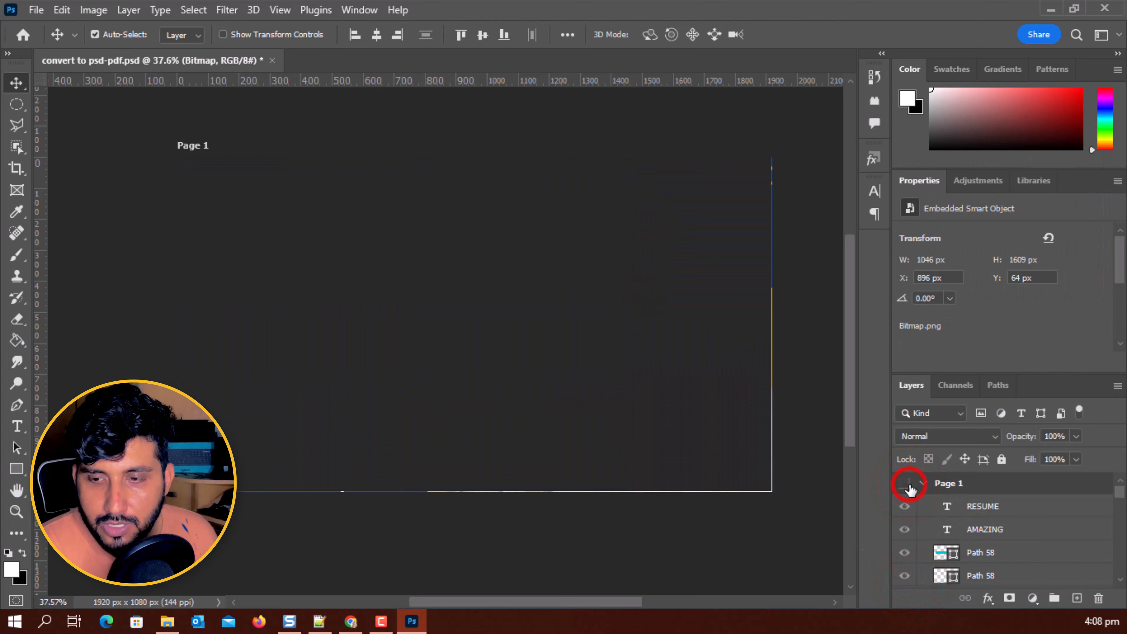
{"action": "left_click", "coordinate": [906, 485]}
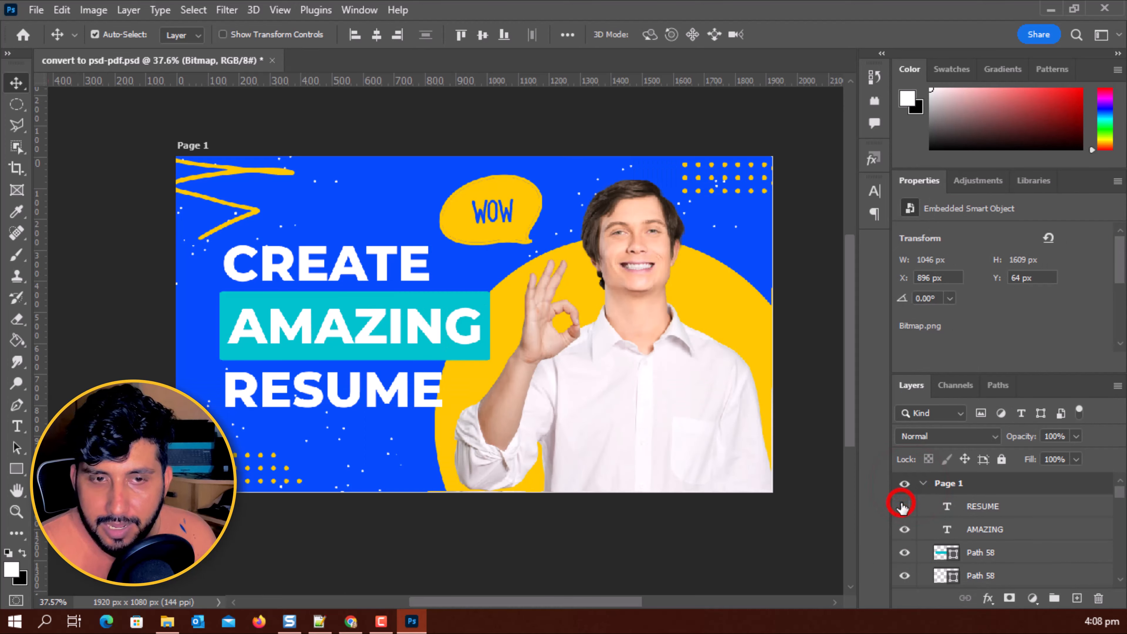
{"action": "left_click", "coordinate": [904, 506]}
{"action": "left_click", "coordinate": [904, 507]}
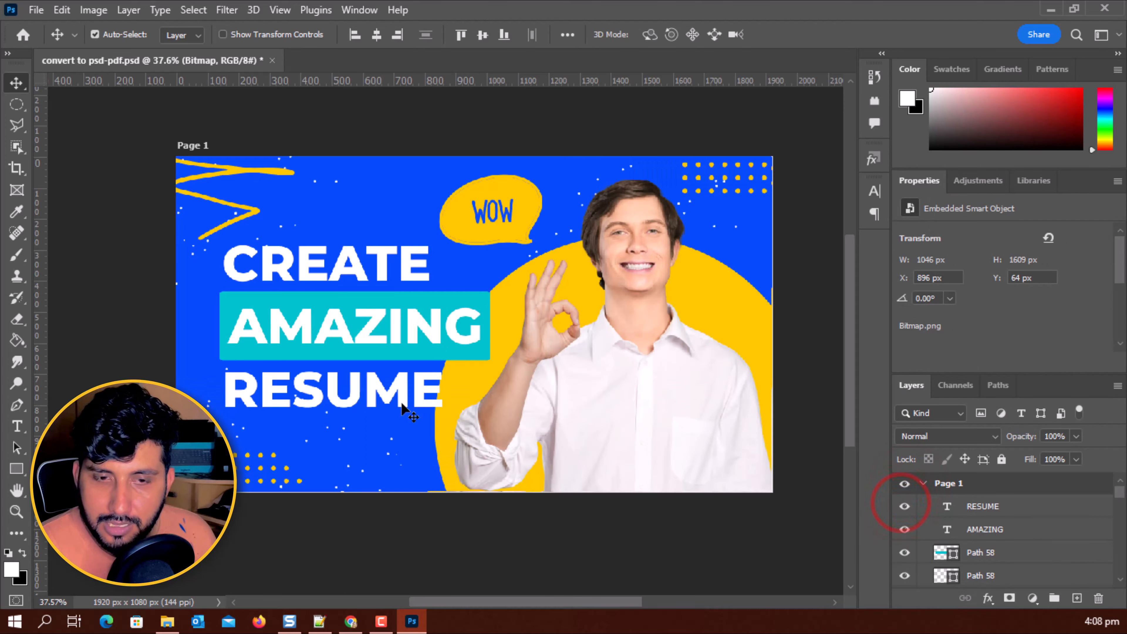
Replace the RESUME text with TEMPLATES using the Type tool
{"action": "key", "text": "t"}
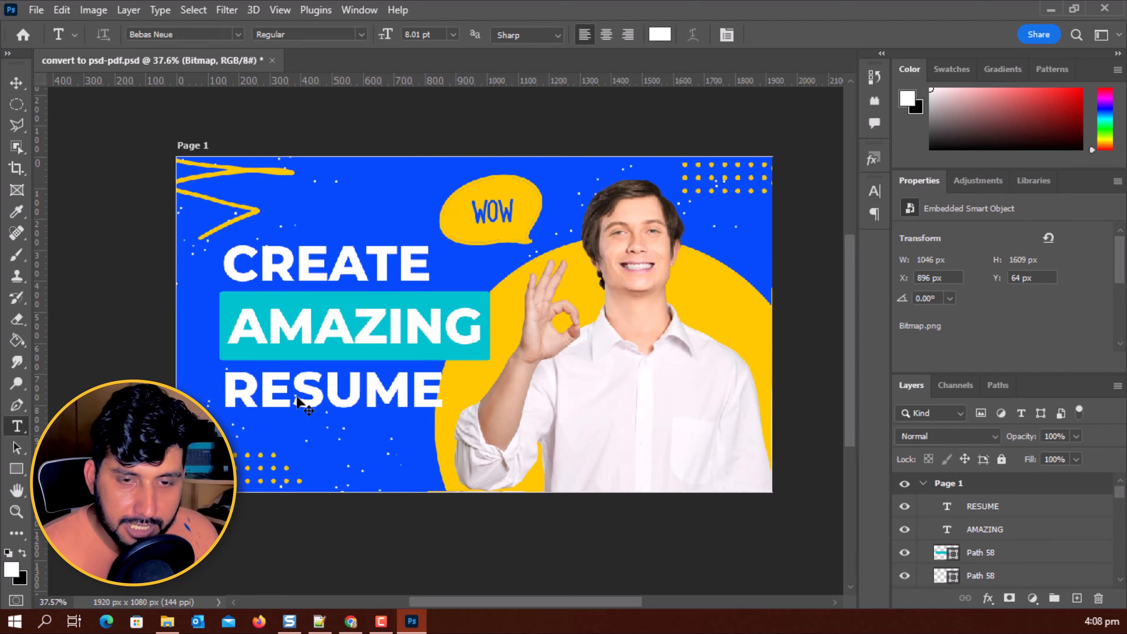
{"action": "left_click", "coordinate": [306, 389]}
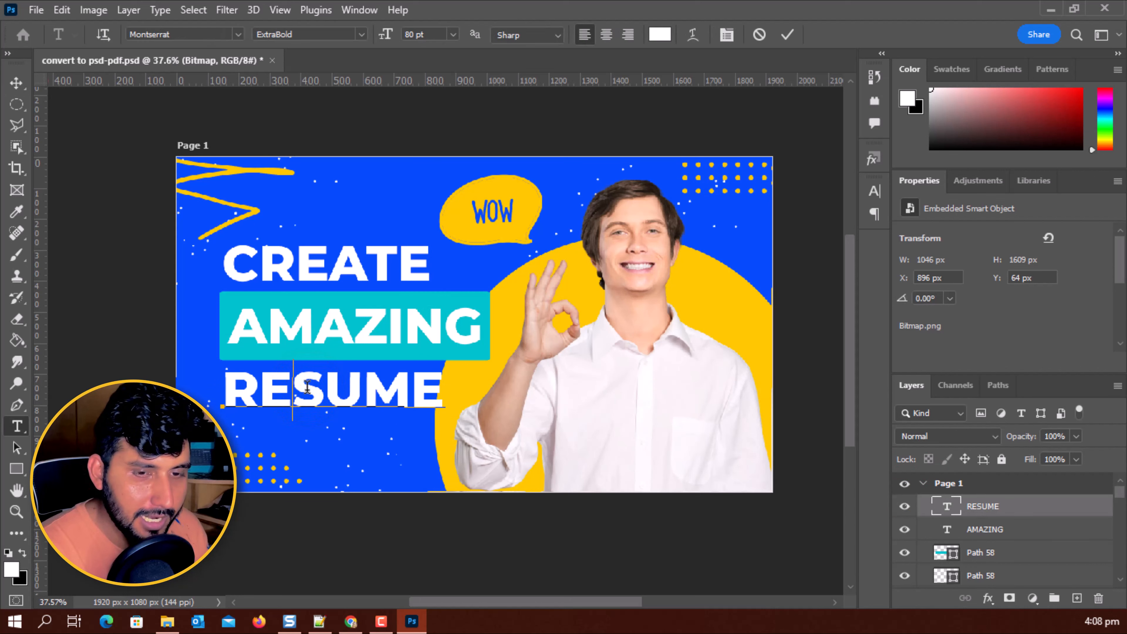
{"action": "key", "text": "ctrl+a"}
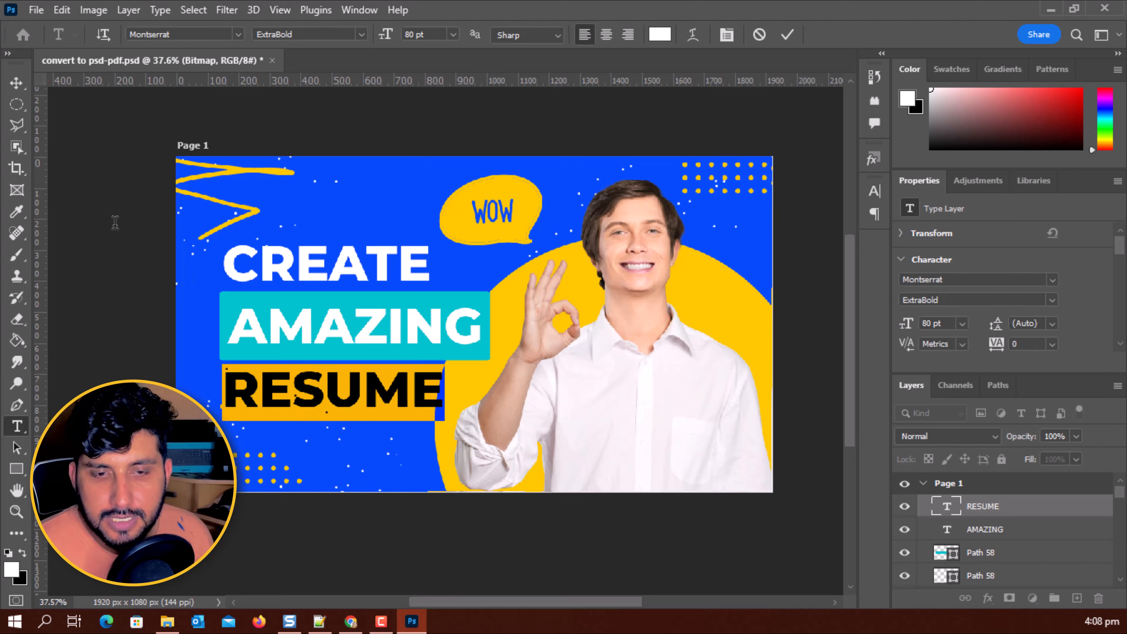
{"action": "type", "text": "TEMPLATES"}
{"action": "left_click", "coordinate": [14, 86]}
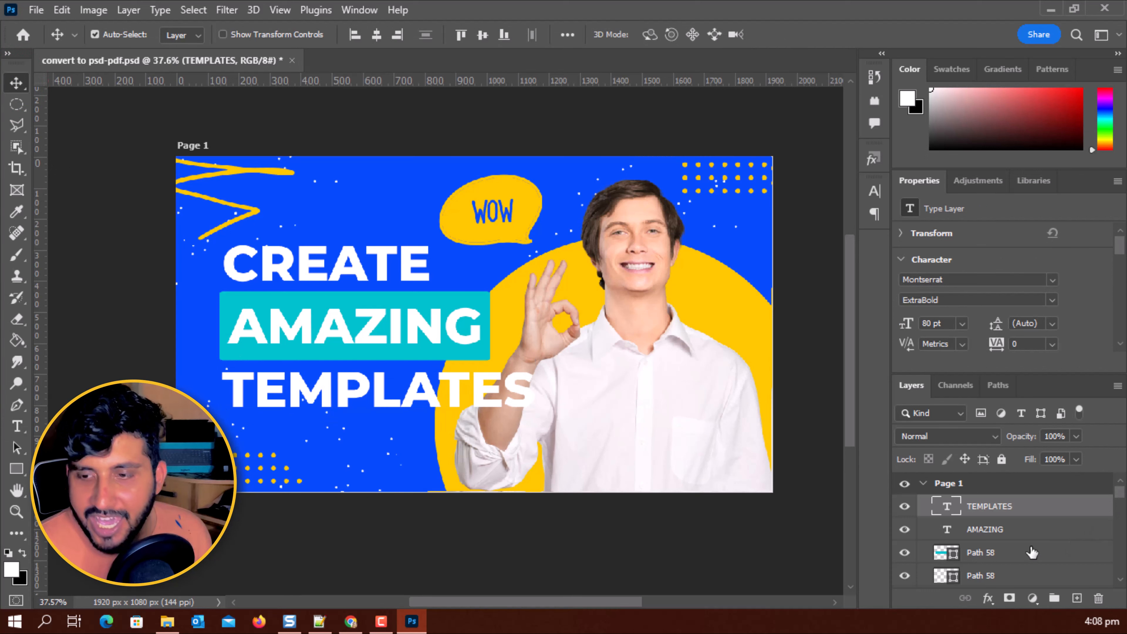
Look through the remaining layers, select the man's Bitmap layer and toggle its visibility off and on
{"action": "scroll", "coordinate": [979, 542], "scroll_direction": "down", "scroll_amount": 3}
{"action": "scroll", "coordinate": [979, 543], "scroll_direction": "down", "scroll_amount": 6}
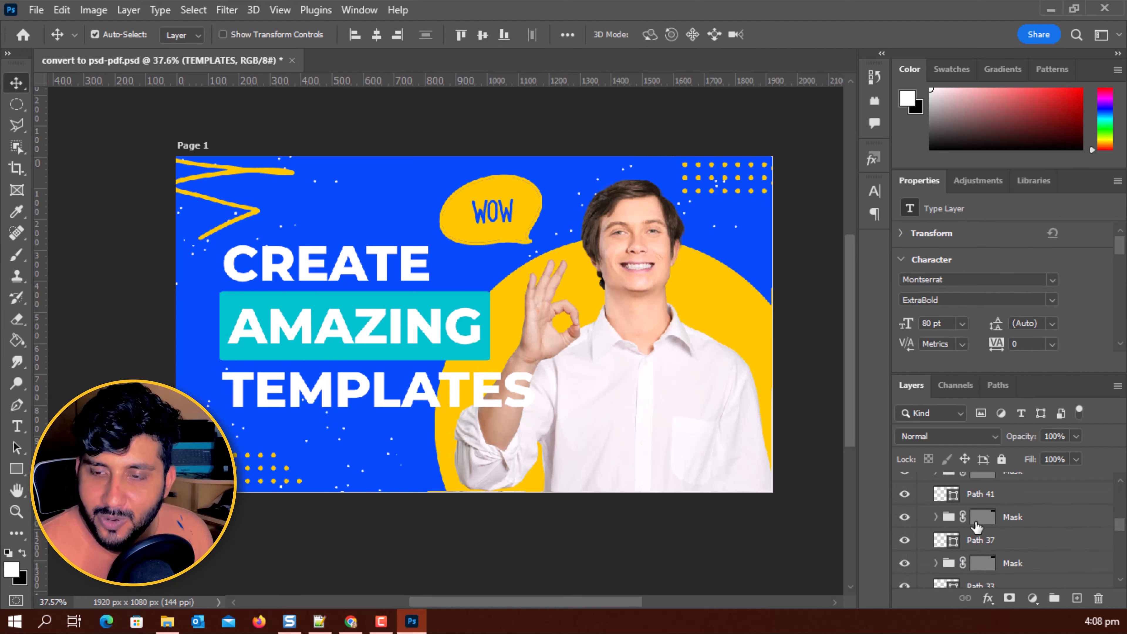
{"action": "scroll", "coordinate": [1022, 551], "scroll_direction": "down", "scroll_amount": 3}
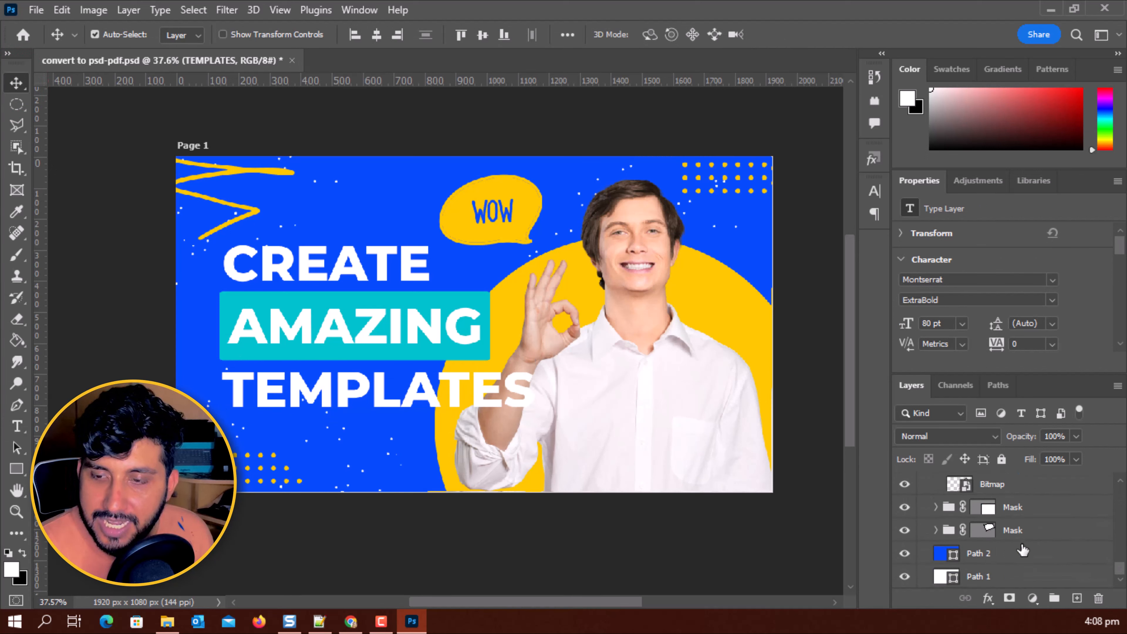
{"action": "left_click", "coordinate": [612, 327]}
{"action": "left_click", "coordinate": [618, 306]}
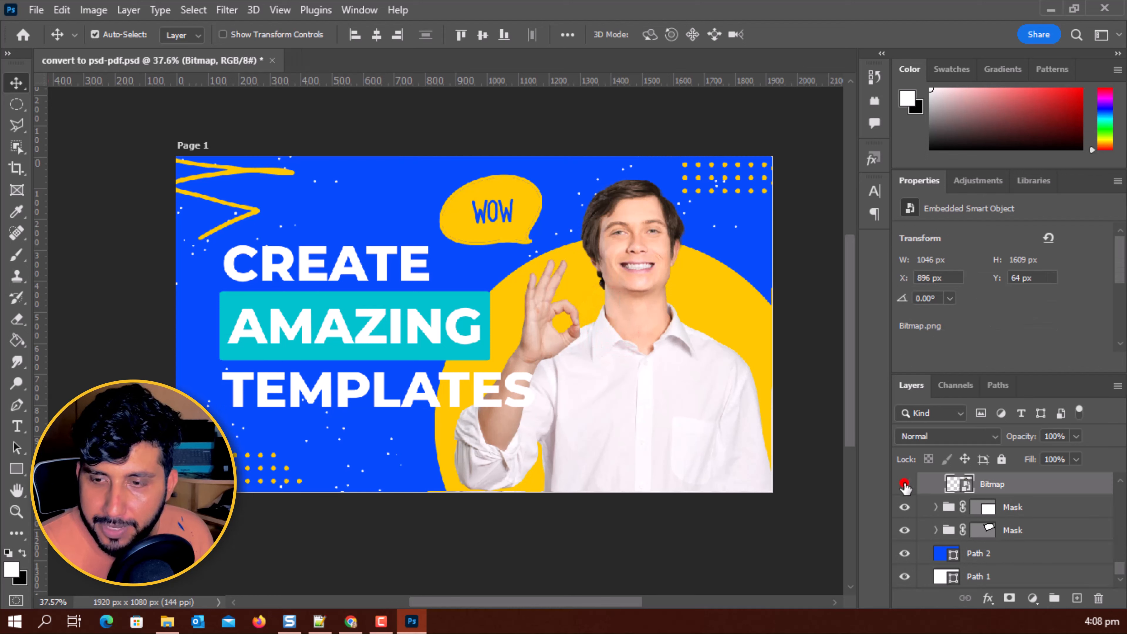
{"action": "left_click", "coordinate": [905, 485]}
{"action": "left_click", "coordinate": [904, 485]}
Open the contents of the man's Bitmap smart object and shift its layer about 24 px to the left
{"action": "left_click", "coordinate": [957, 484]}
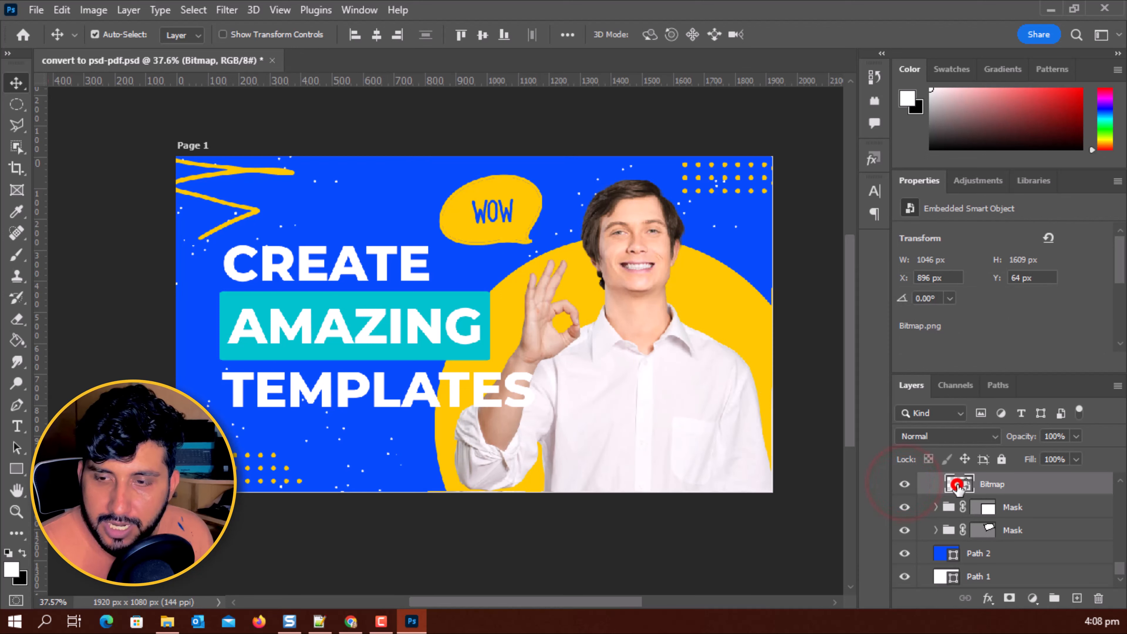
{"action": "double_click", "coordinate": [957, 485]}
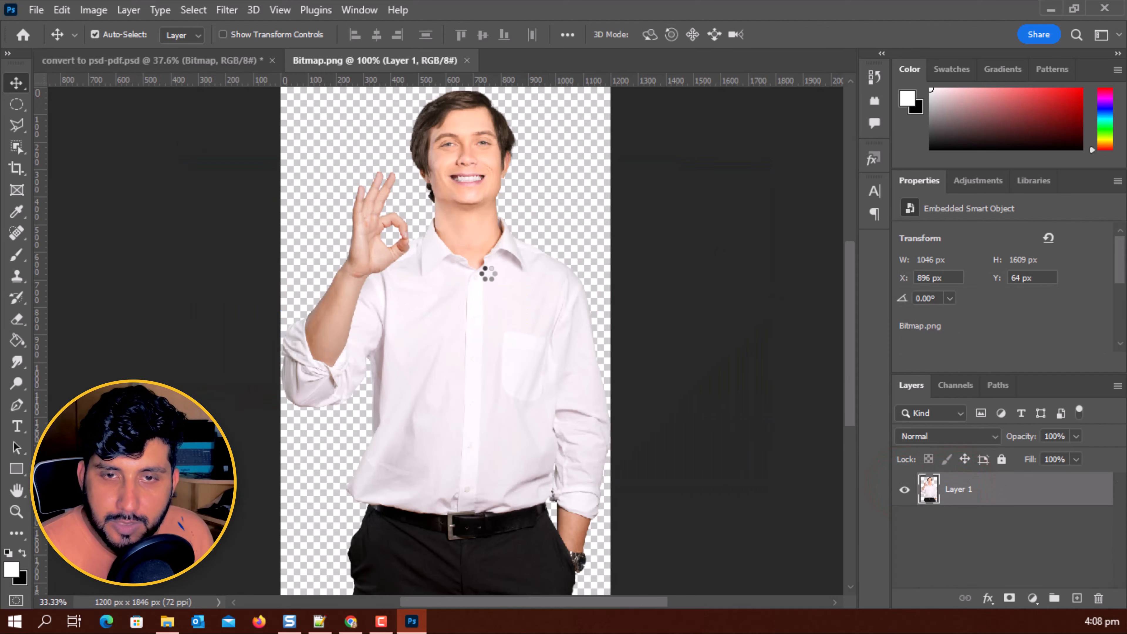
{"action": "left_click_drag", "start_coordinate": [478, 273], "coordinate": [471, 268]}
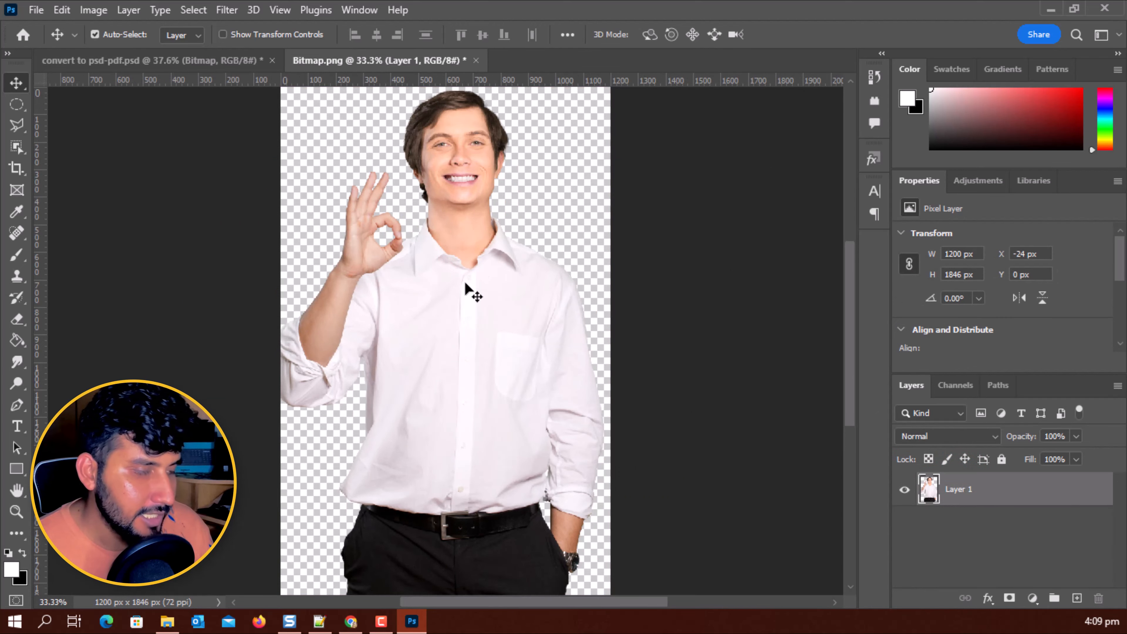
Place the jacketed man's cutout PNG from File Explorer into Bitmap.png and enlarge it to about 1533 × 1899 px over the original man
{"action": "left_click", "coordinate": [167, 621]}
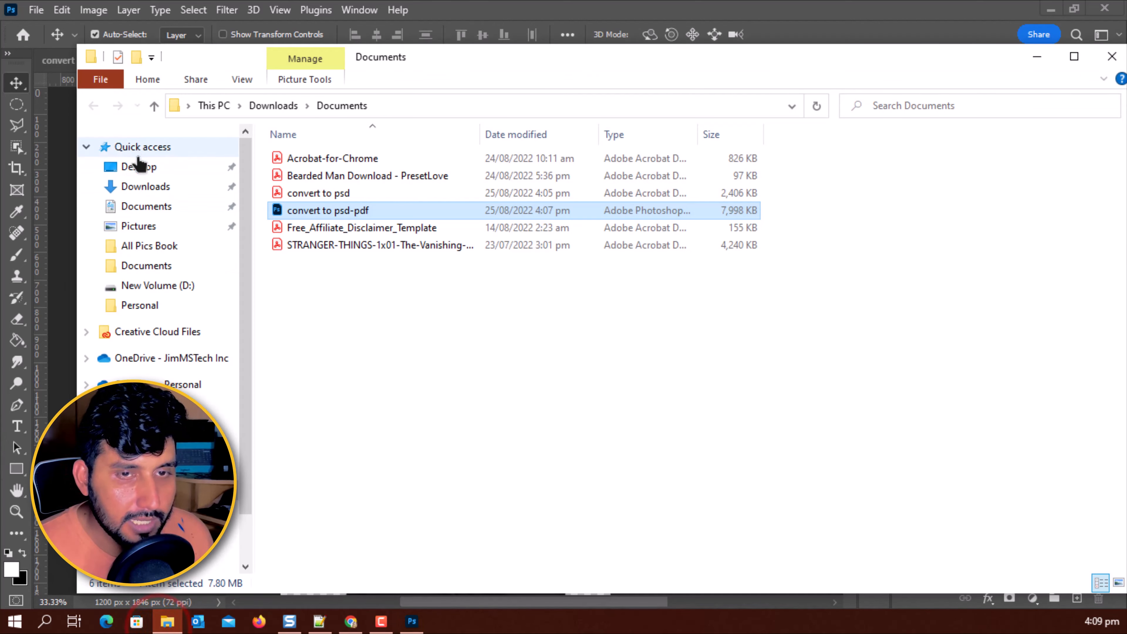
{"action": "left_click", "coordinate": [145, 182]}
{"action": "left_click_drag", "start_coordinate": [491, 68], "coordinate": [0, 59]}
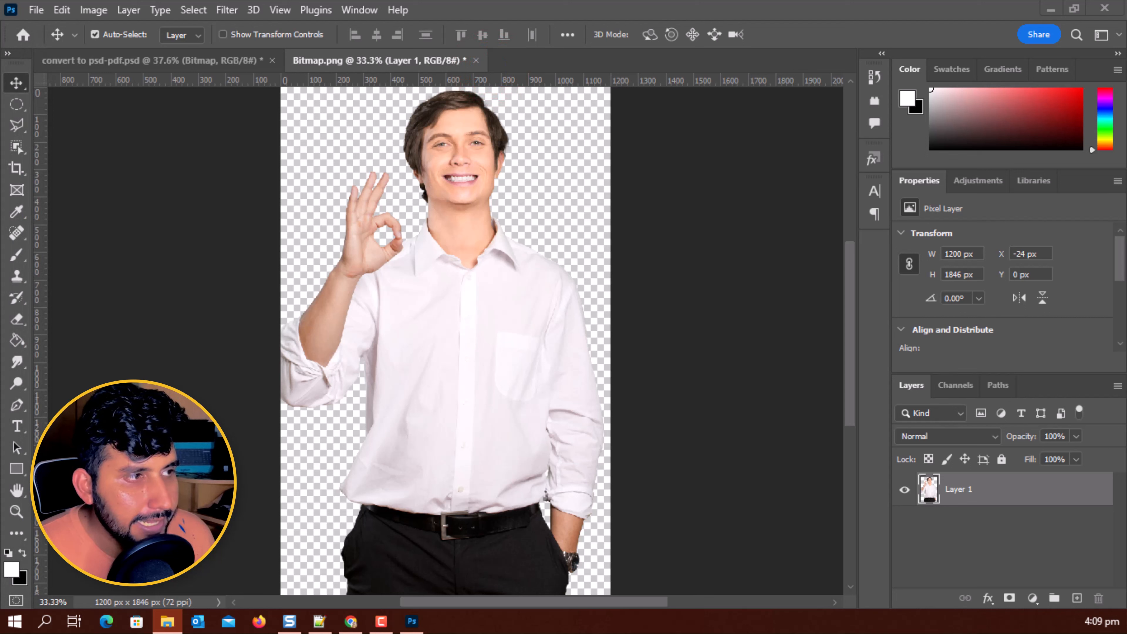
{"action": "left_click_drag", "start_coordinate": [3, 444], "coordinate": [511, 398]}
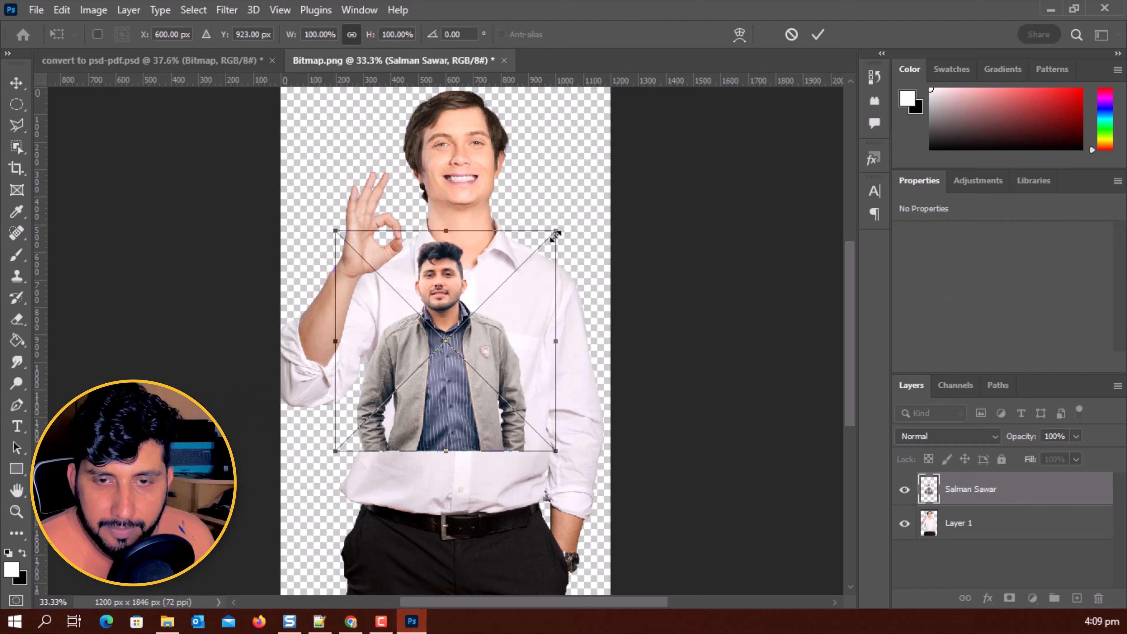
{"action": "left_click_drag", "start_coordinate": [557, 230], "coordinate": [622, 146]}
{"action": "double_click", "coordinate": [472, 267]}
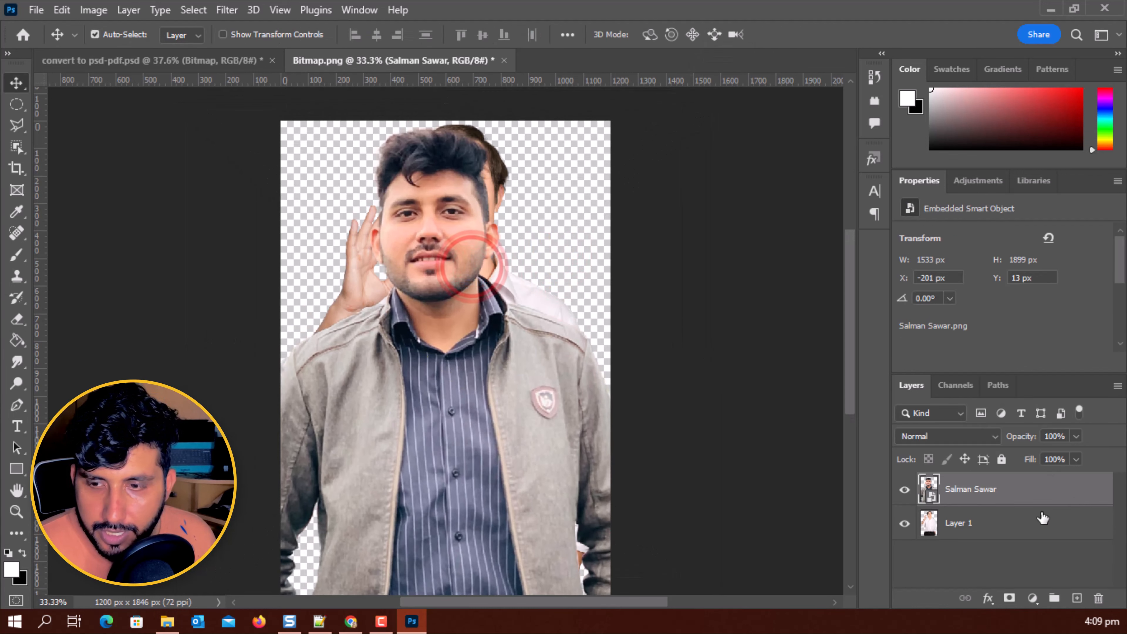
Delete the original man's Layer 1, save the Bitmap.png smart object contents and return to the convert to psd-pdf.psd document
{"action": "left_click", "coordinate": [1017, 525]}
{"action": "key", "text": "Delete"}
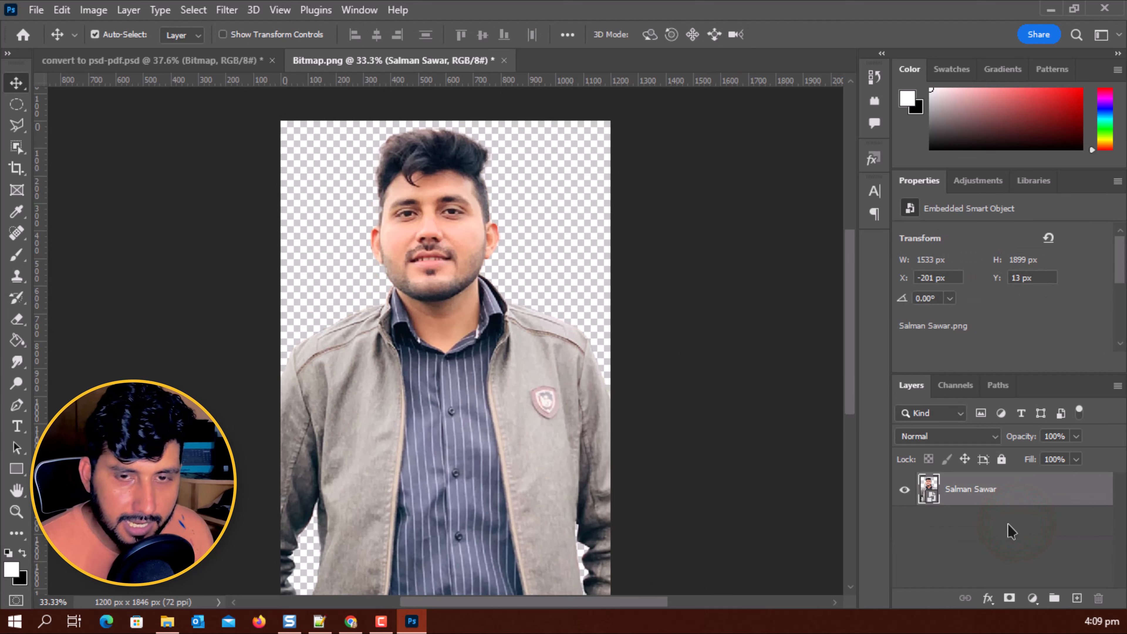
{"action": "key", "text": "ctrl+s"}
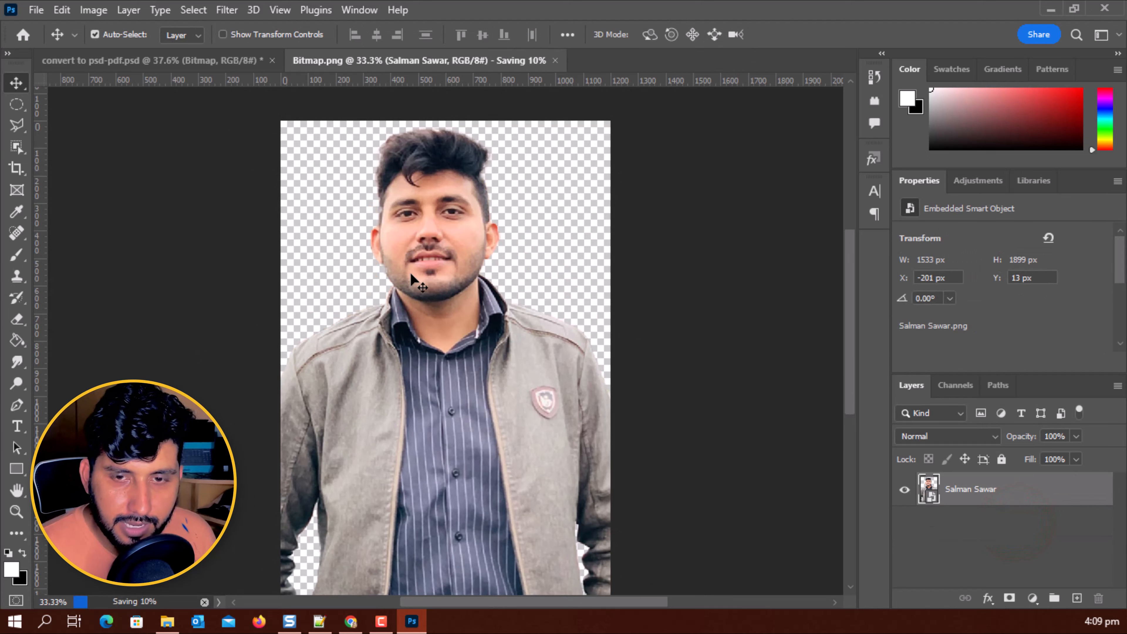
{"action": "left_click", "coordinate": [218, 61]}
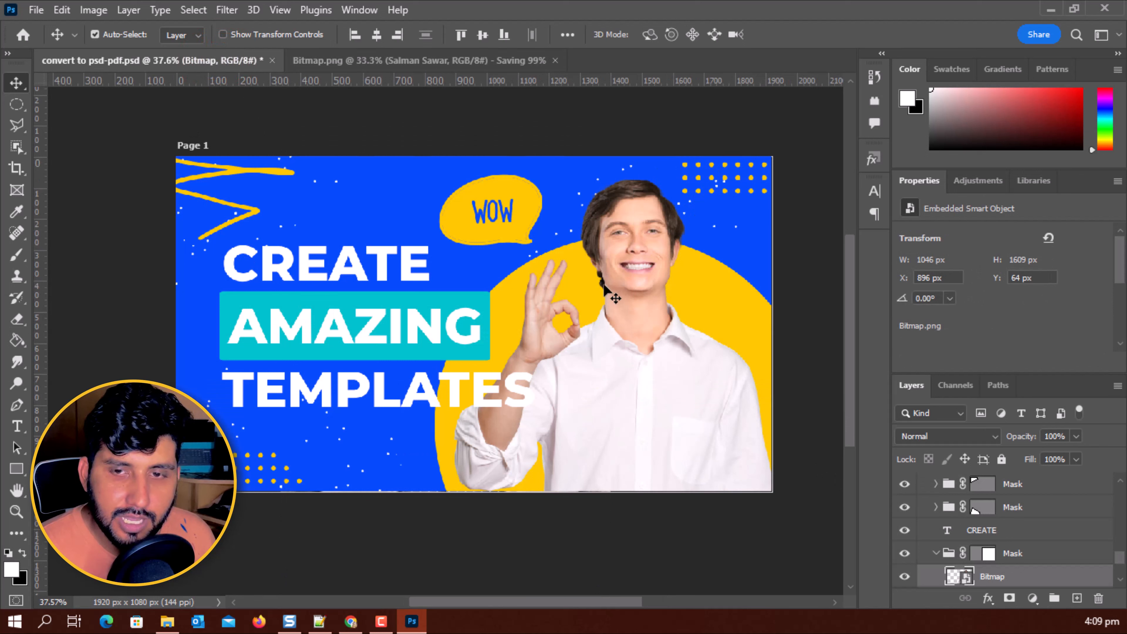